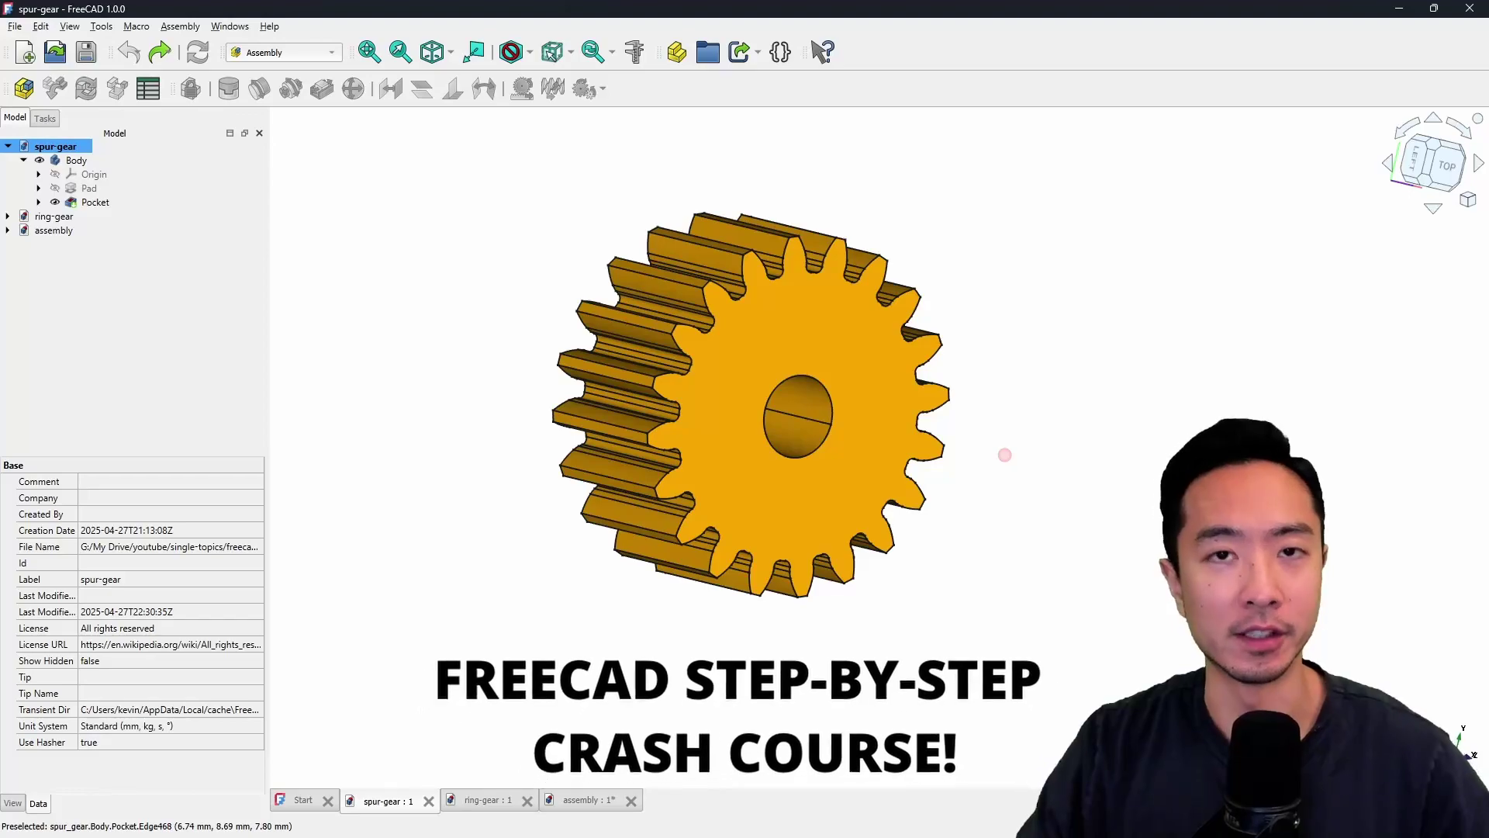
Look over the finished spur gear, ring gear and planetary gear assembly documents.
{"action": "middle_click_drag", "start_coordinate": [1005, 454], "coordinate": [1044, 472]}
{"action": "left_click", "coordinate": [73, 218]}
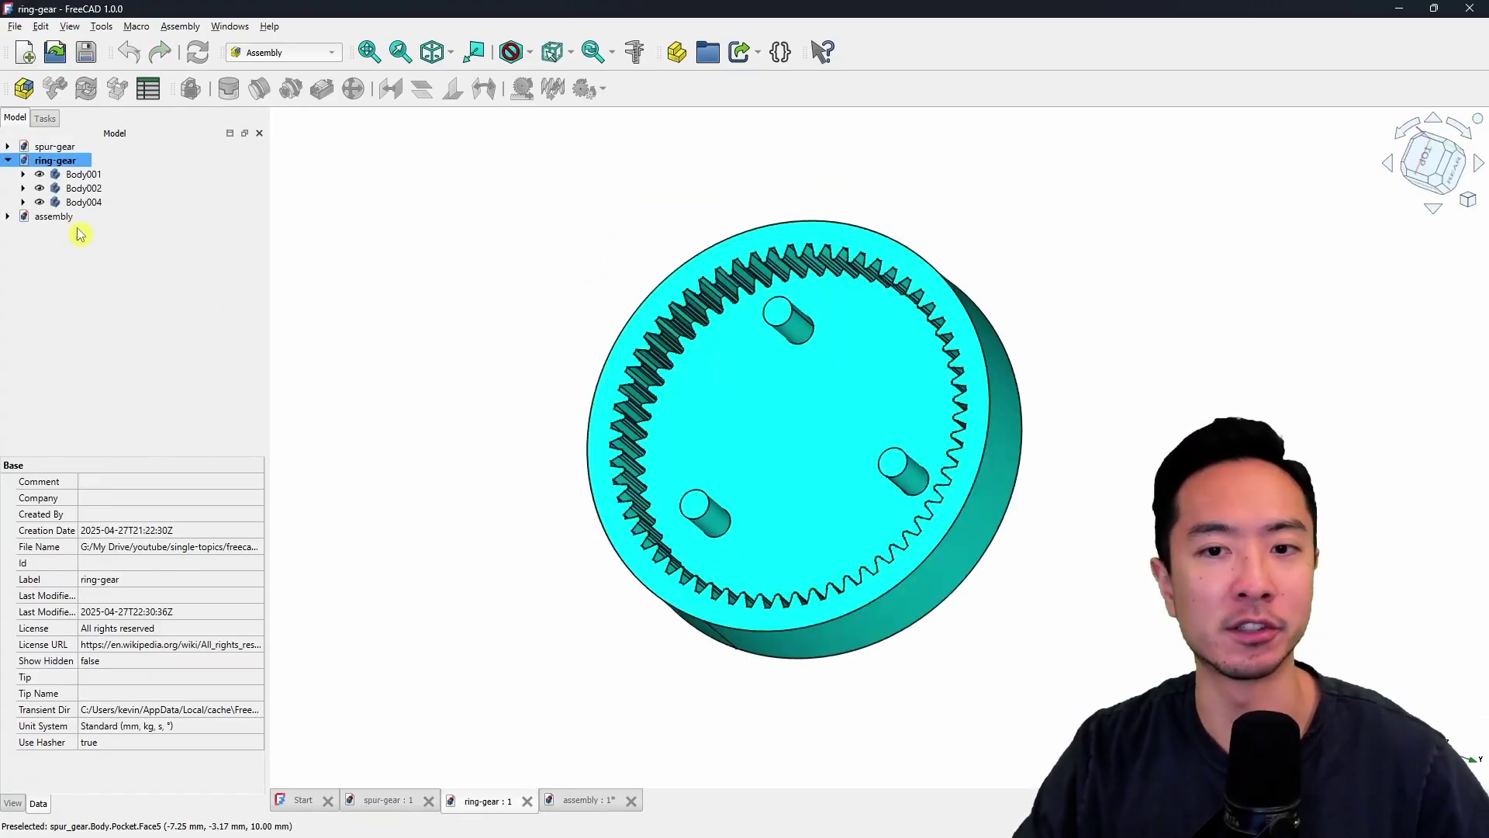
{"action": "left_click", "coordinate": [62, 218]}
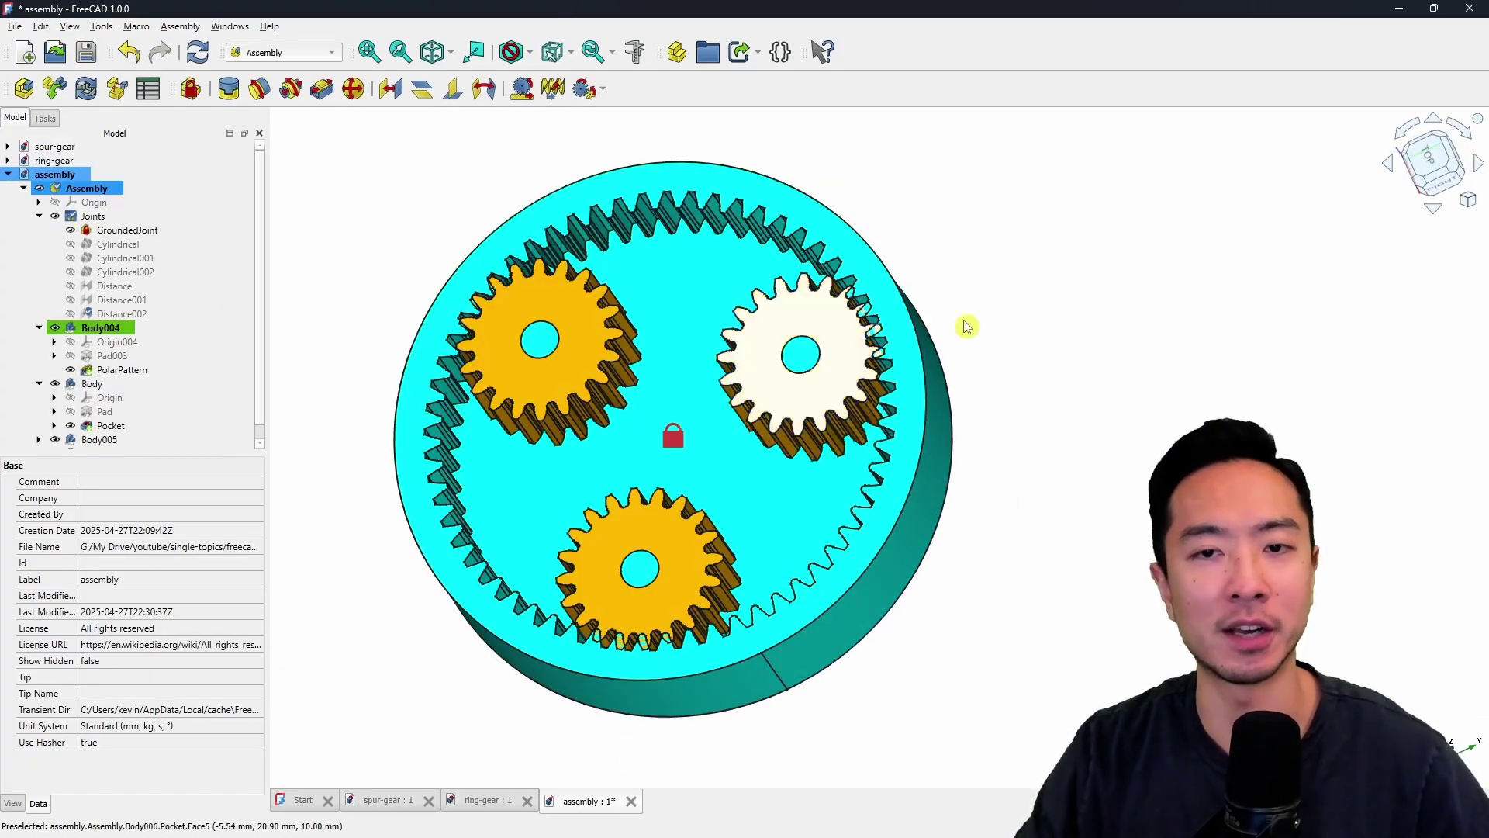
{"action": "middle_click_drag", "start_coordinate": [1073, 336], "coordinate": [1319, 675]}
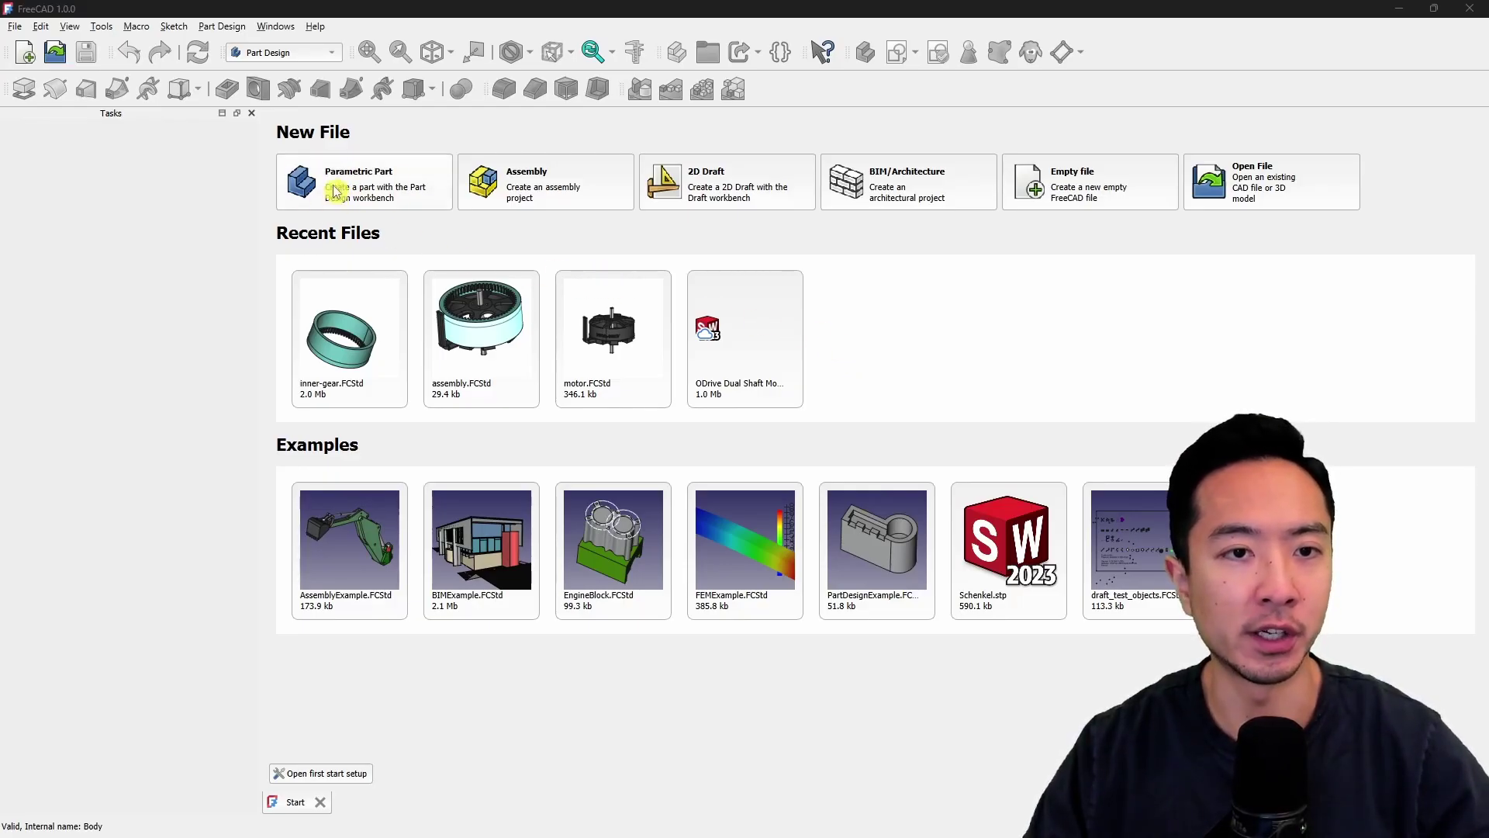
Start a new parametric part and add an external involute gear profile with 20 teeth and a 1 mm module.
{"action": "left_click", "coordinate": [361, 190]}
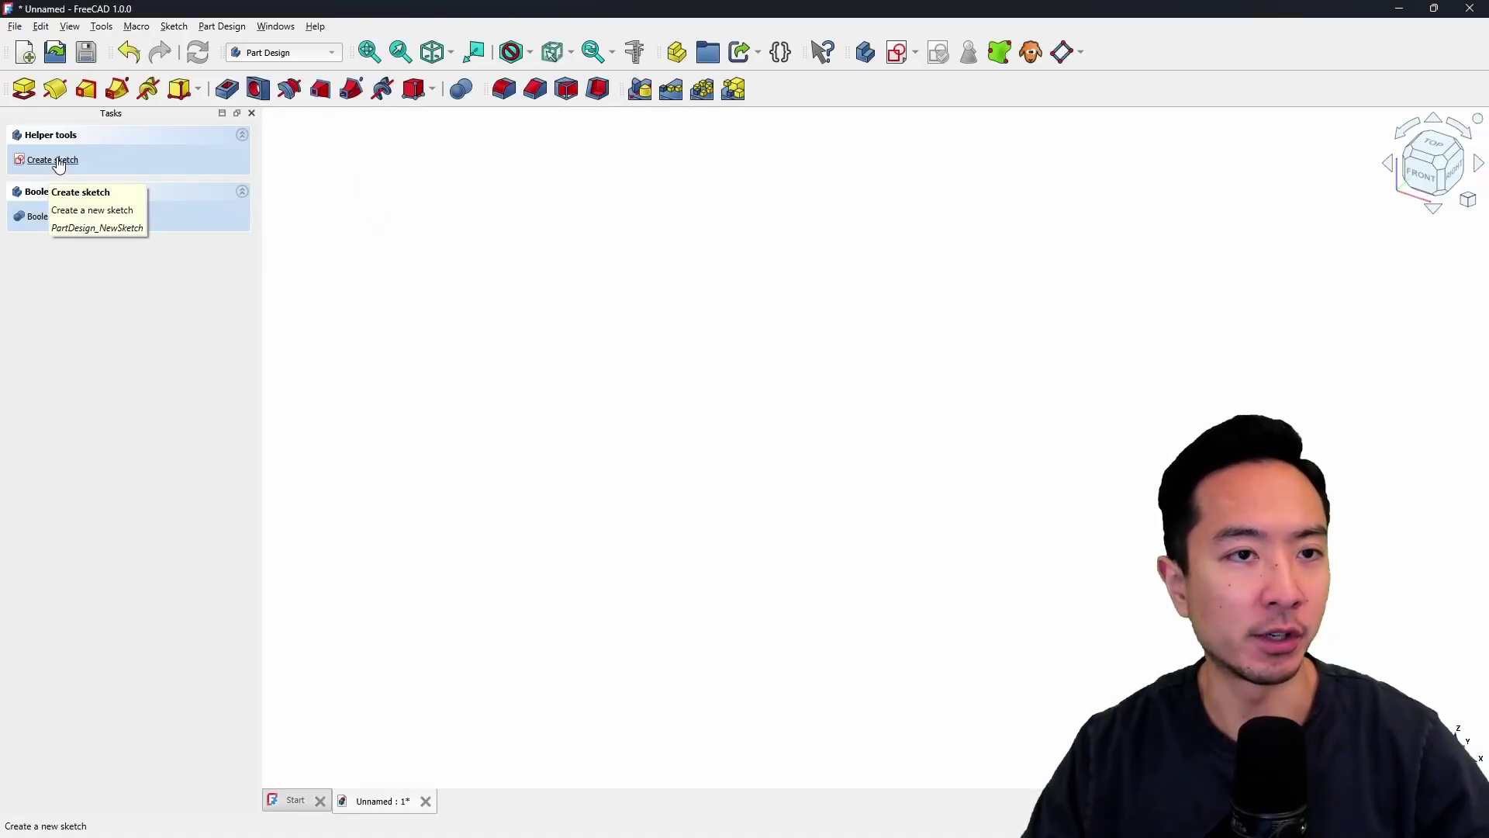
{"action": "left_click", "coordinate": [212, 26]}
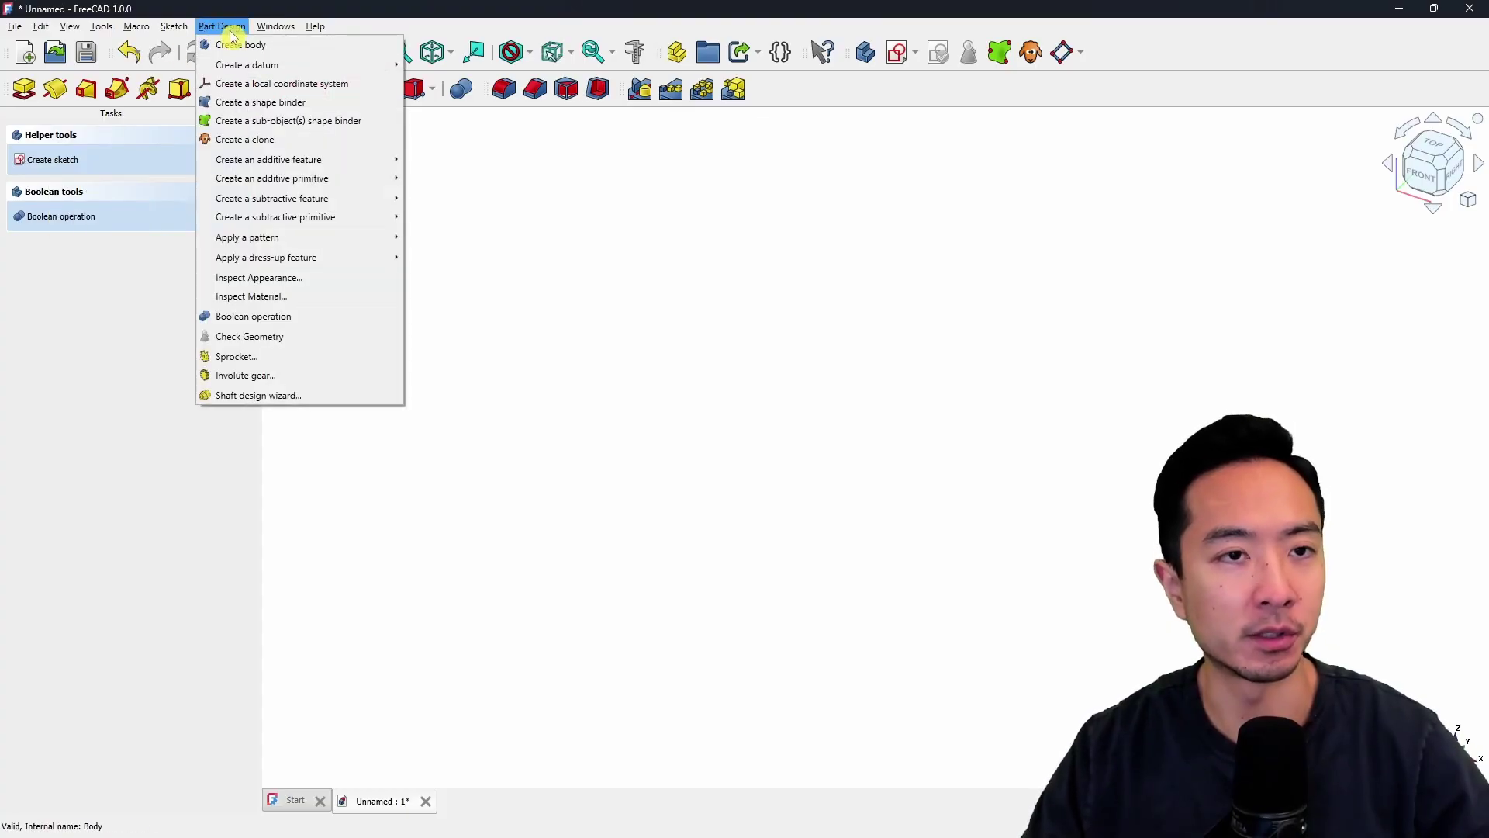
{"action": "left_click", "coordinate": [272, 377]}
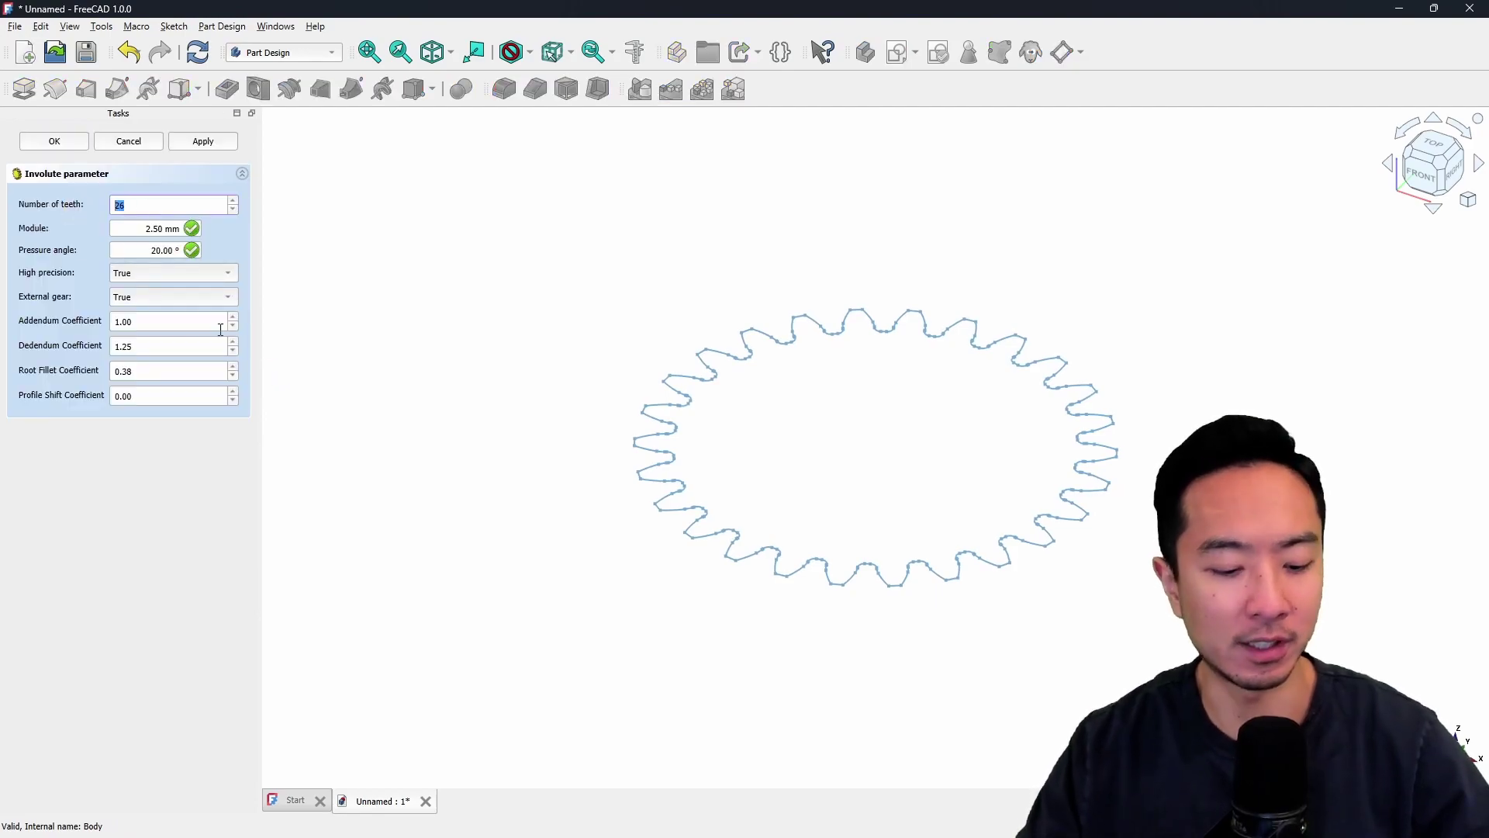
{"action": "type", "text": "20"}
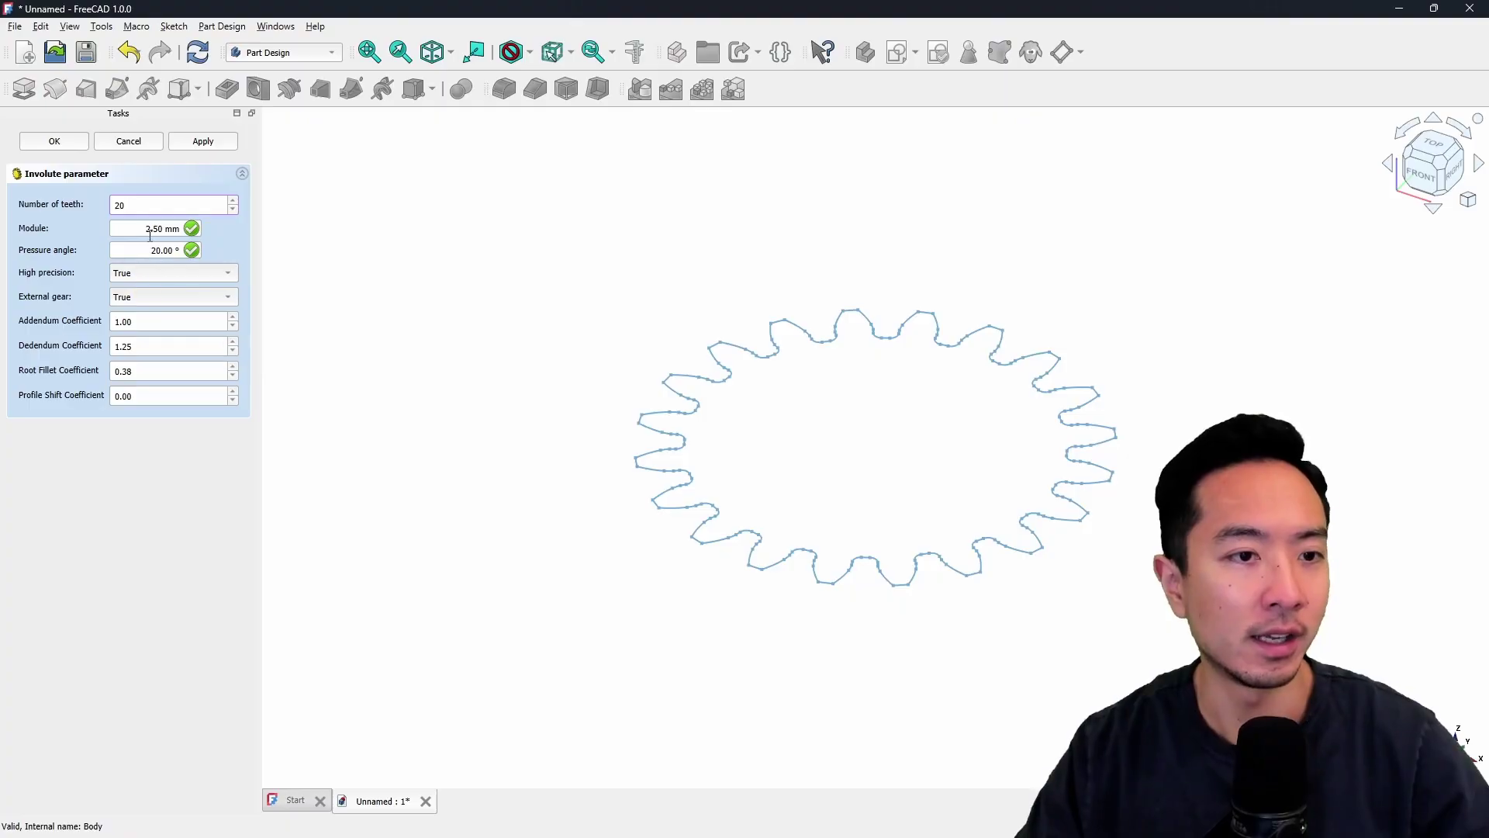
{"action": "left_click", "coordinate": [142, 230]}
{"action": "type", "text": "1"}
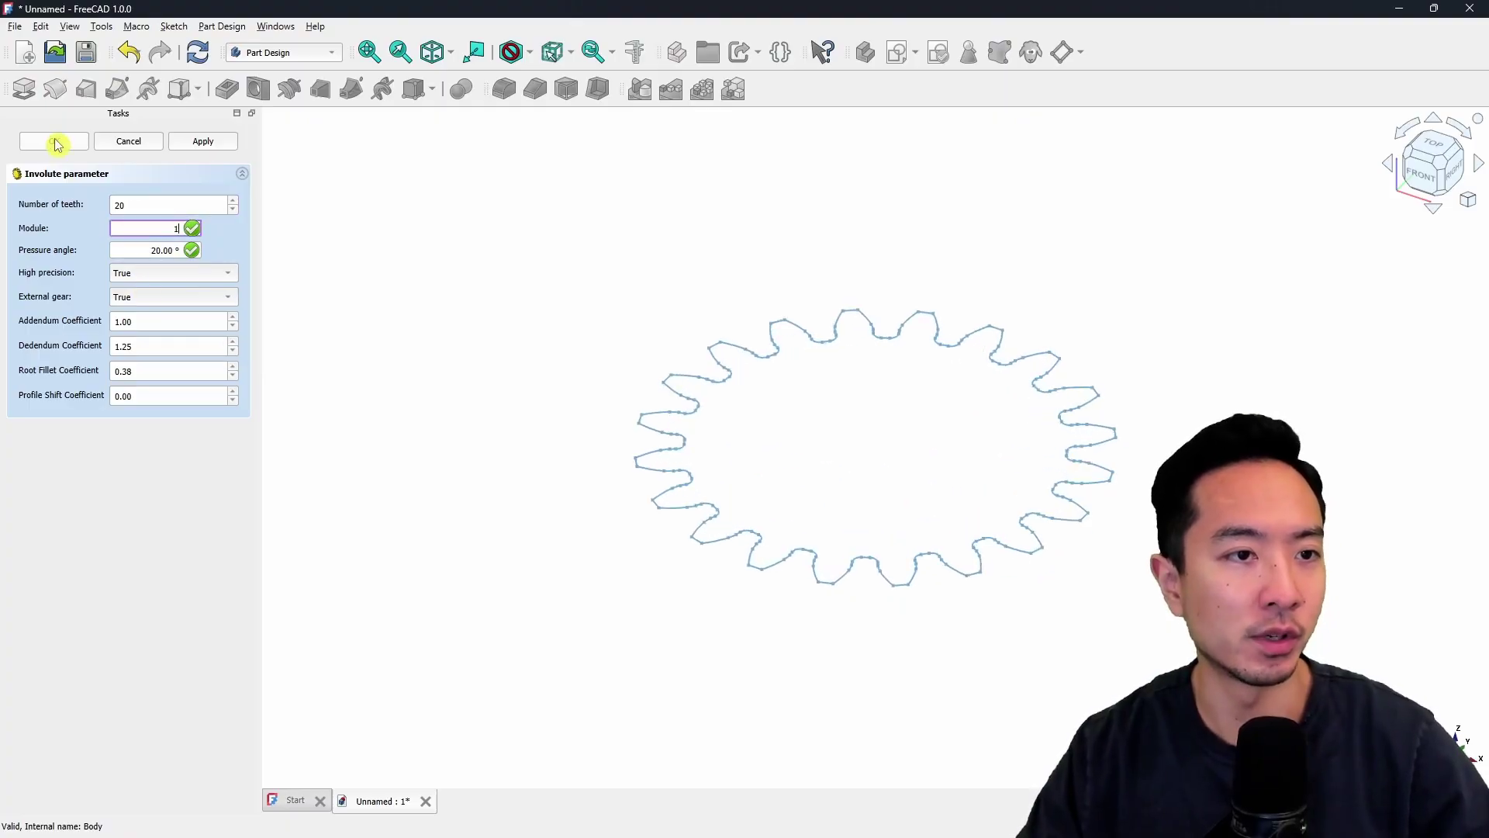
{"action": "left_click", "coordinate": [56, 144]}
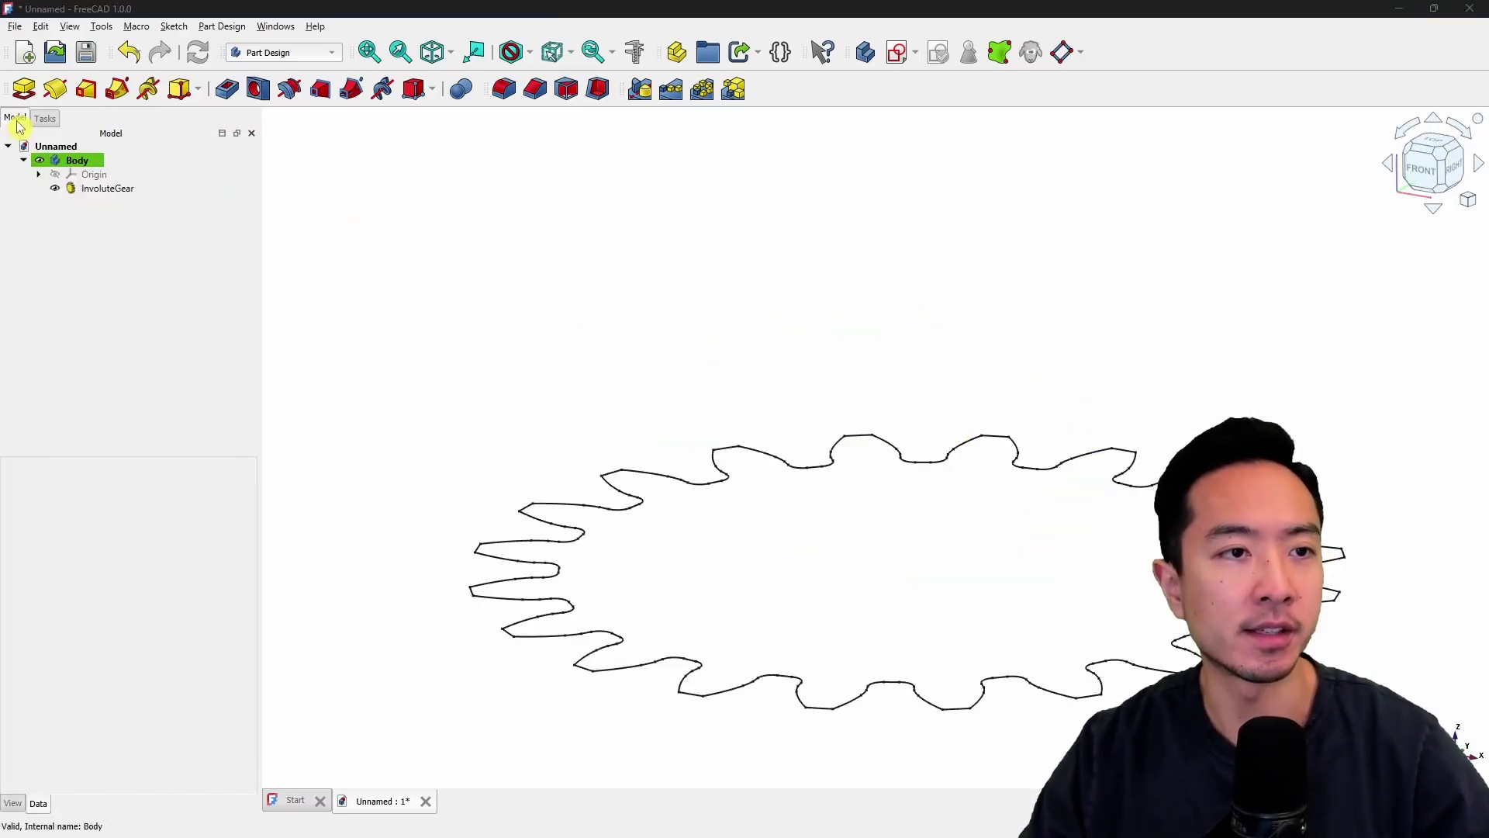
Turn the Model panel's display off and back on, leaving the model tree in front.
{"action": "left_click", "coordinate": [72, 28]}
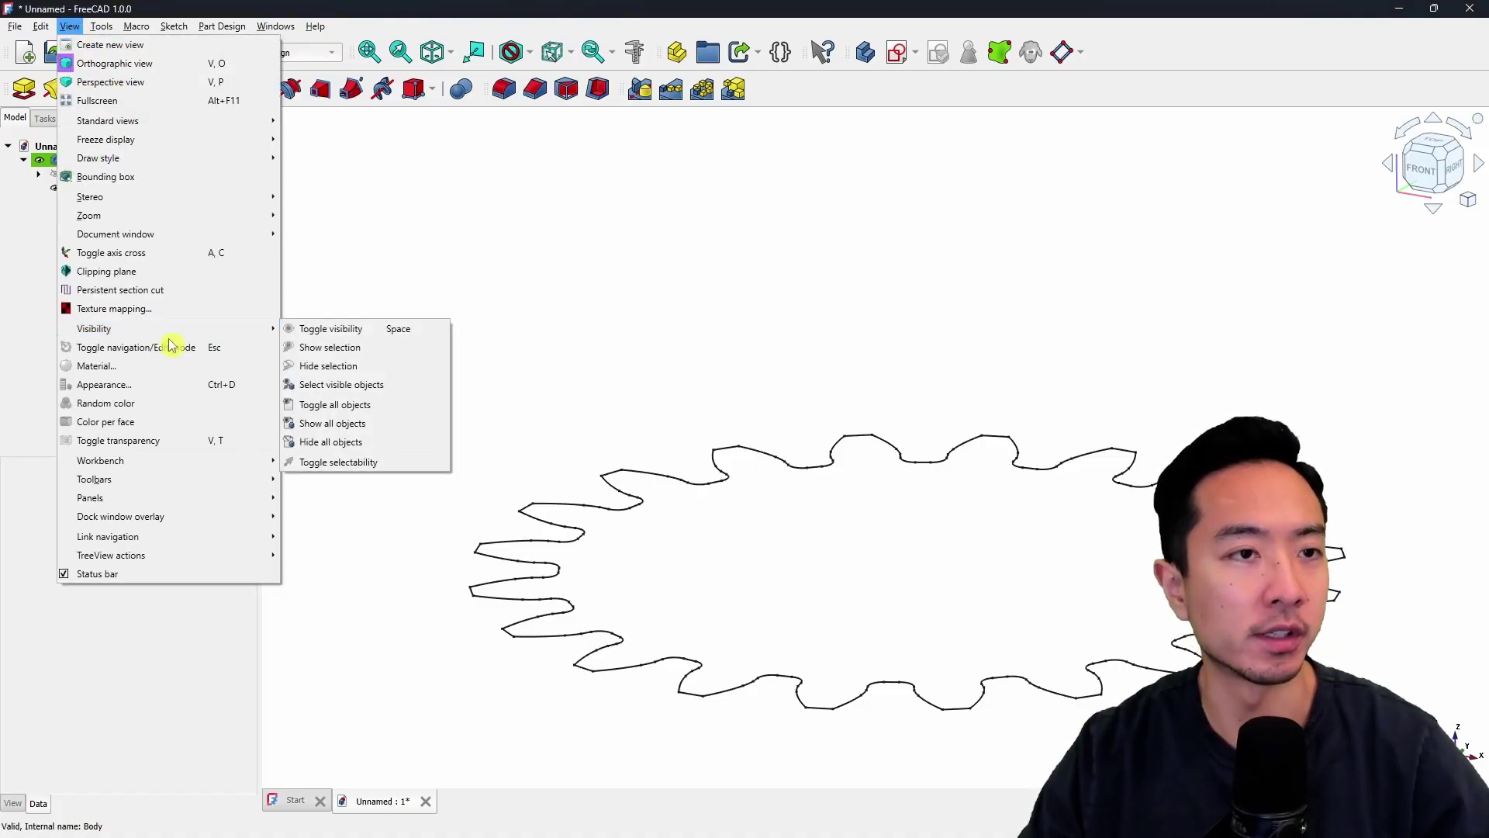
{"action": "mouse_move", "coordinate": [176, 497]}
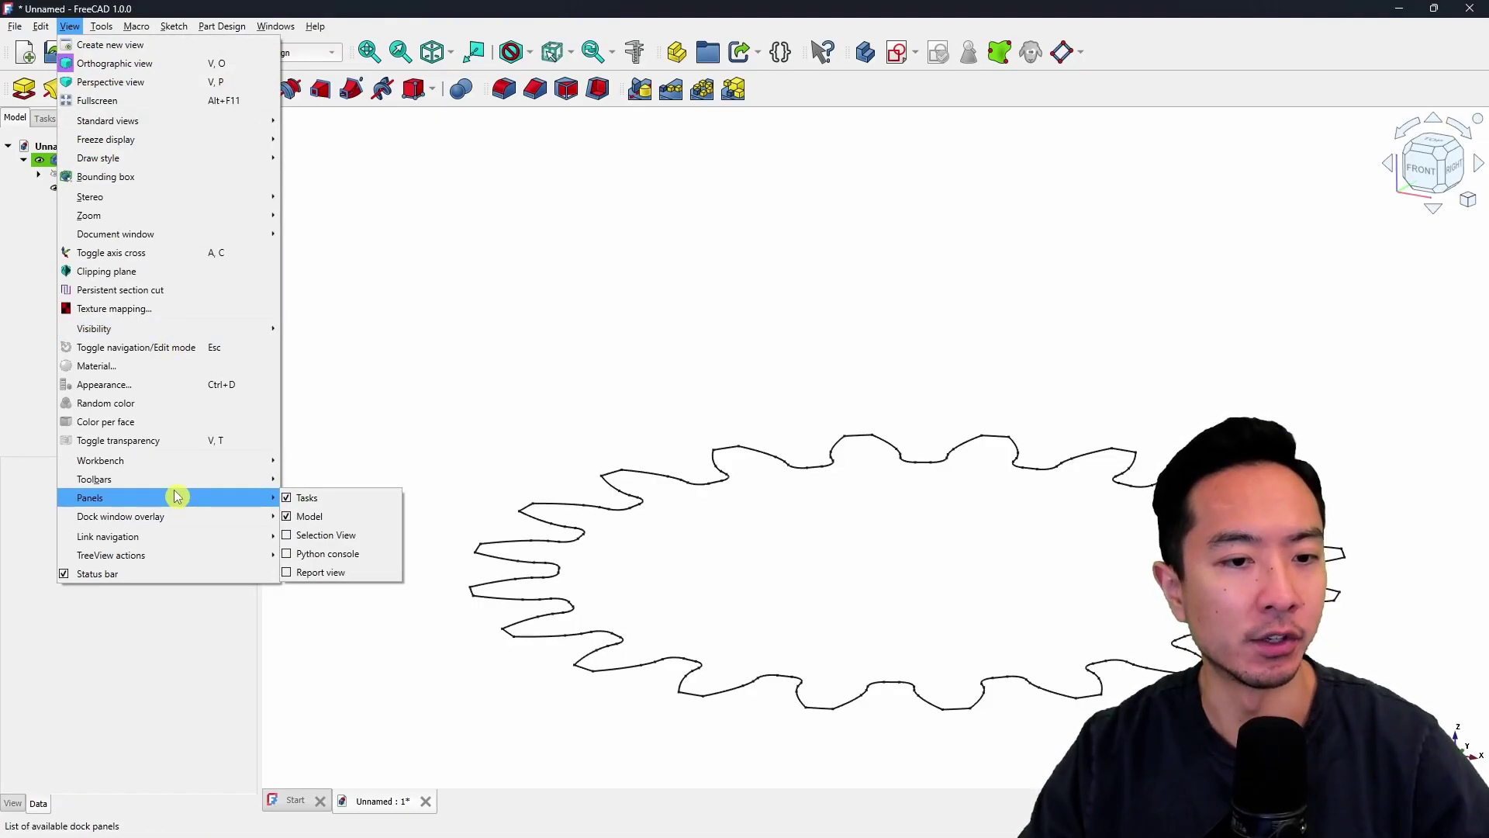
{"action": "left_click", "coordinate": [334, 516]}
{"action": "left_click", "coordinate": [70, 26]}
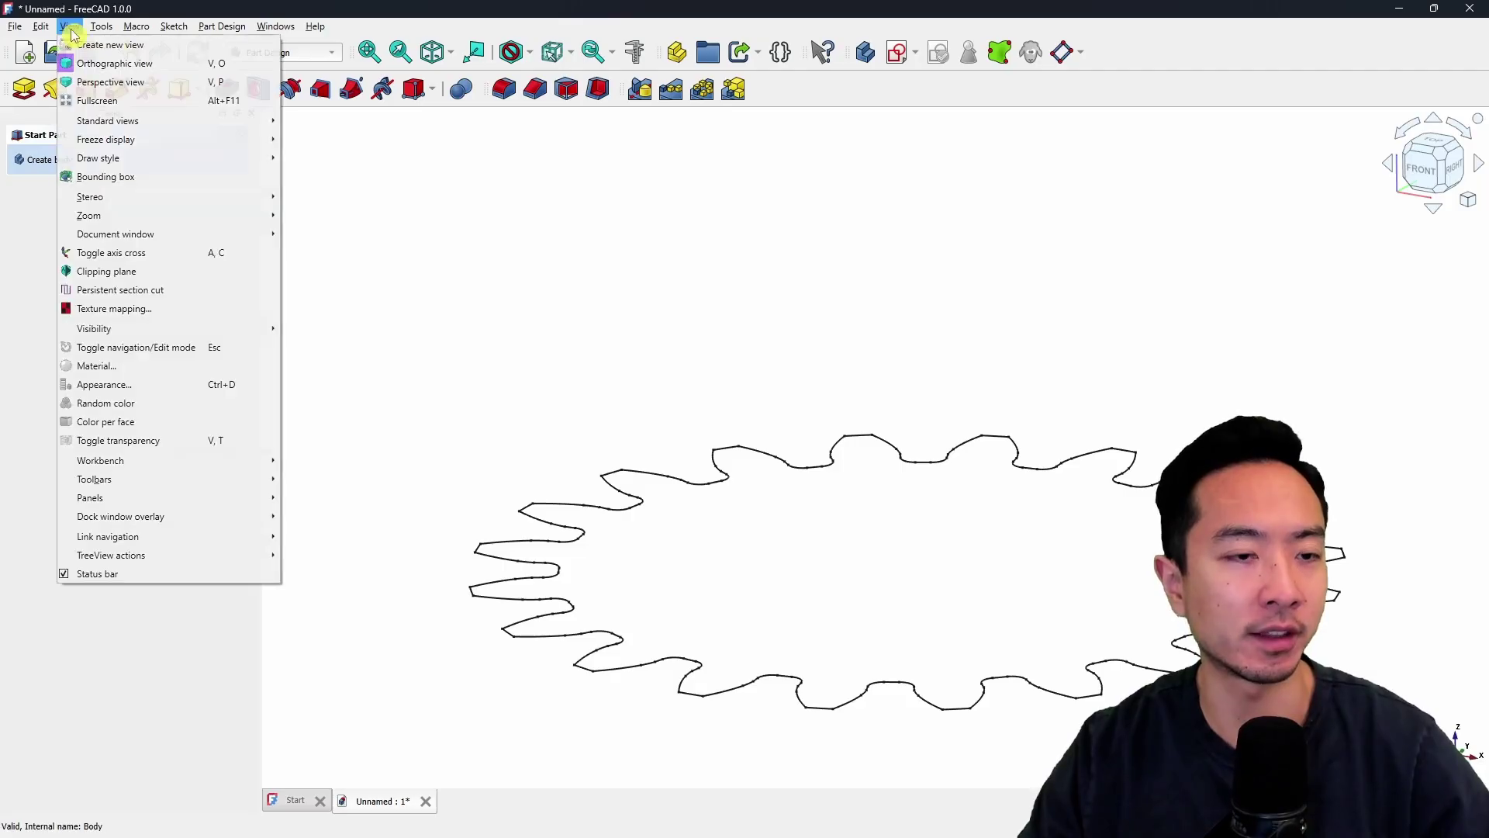
{"action": "mouse_move", "coordinate": [220, 499]}
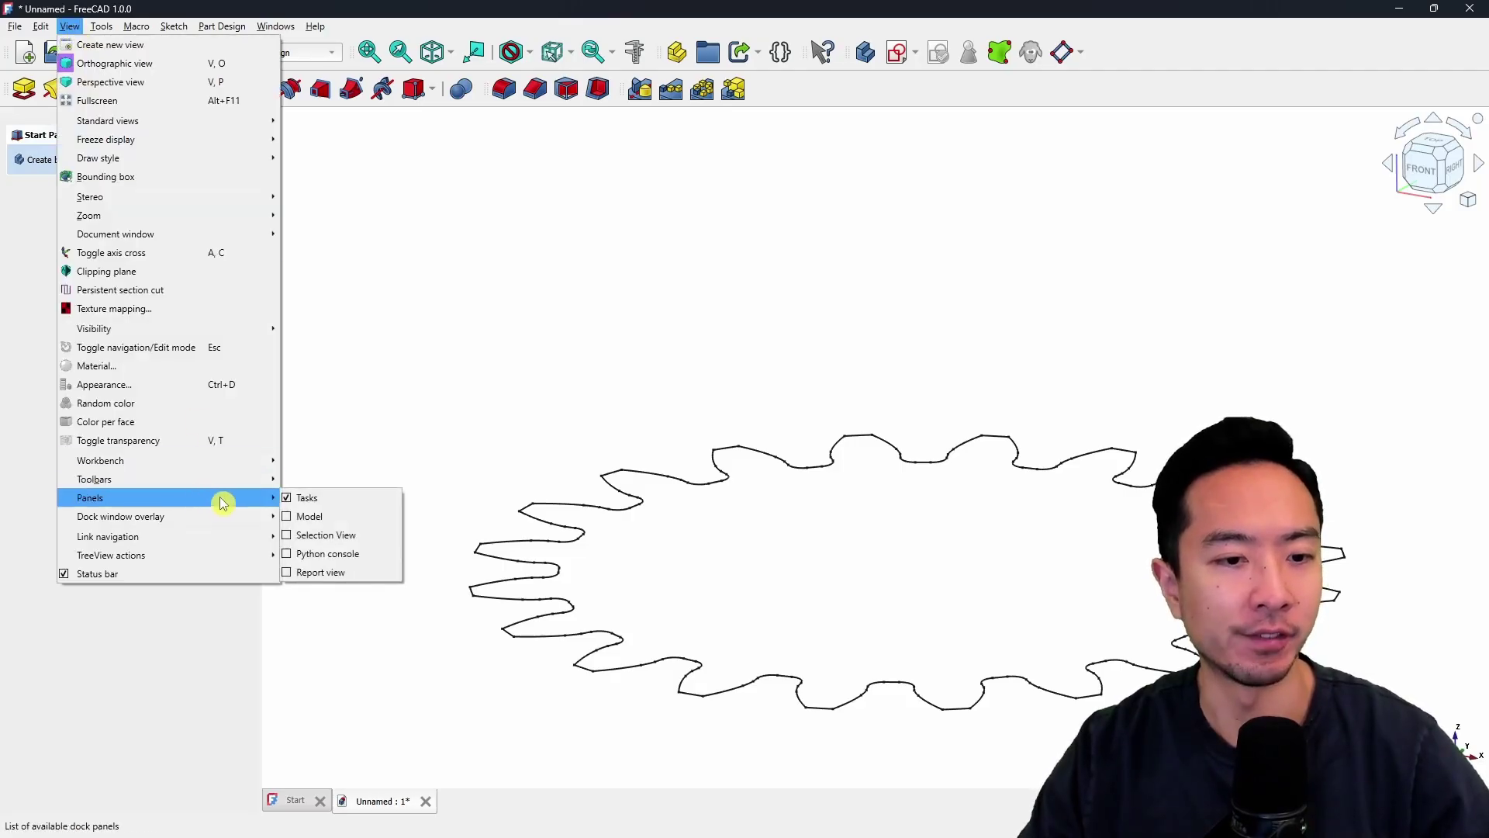
{"action": "left_click", "coordinate": [314, 518]}
{"action": "left_click", "coordinate": [17, 123]}
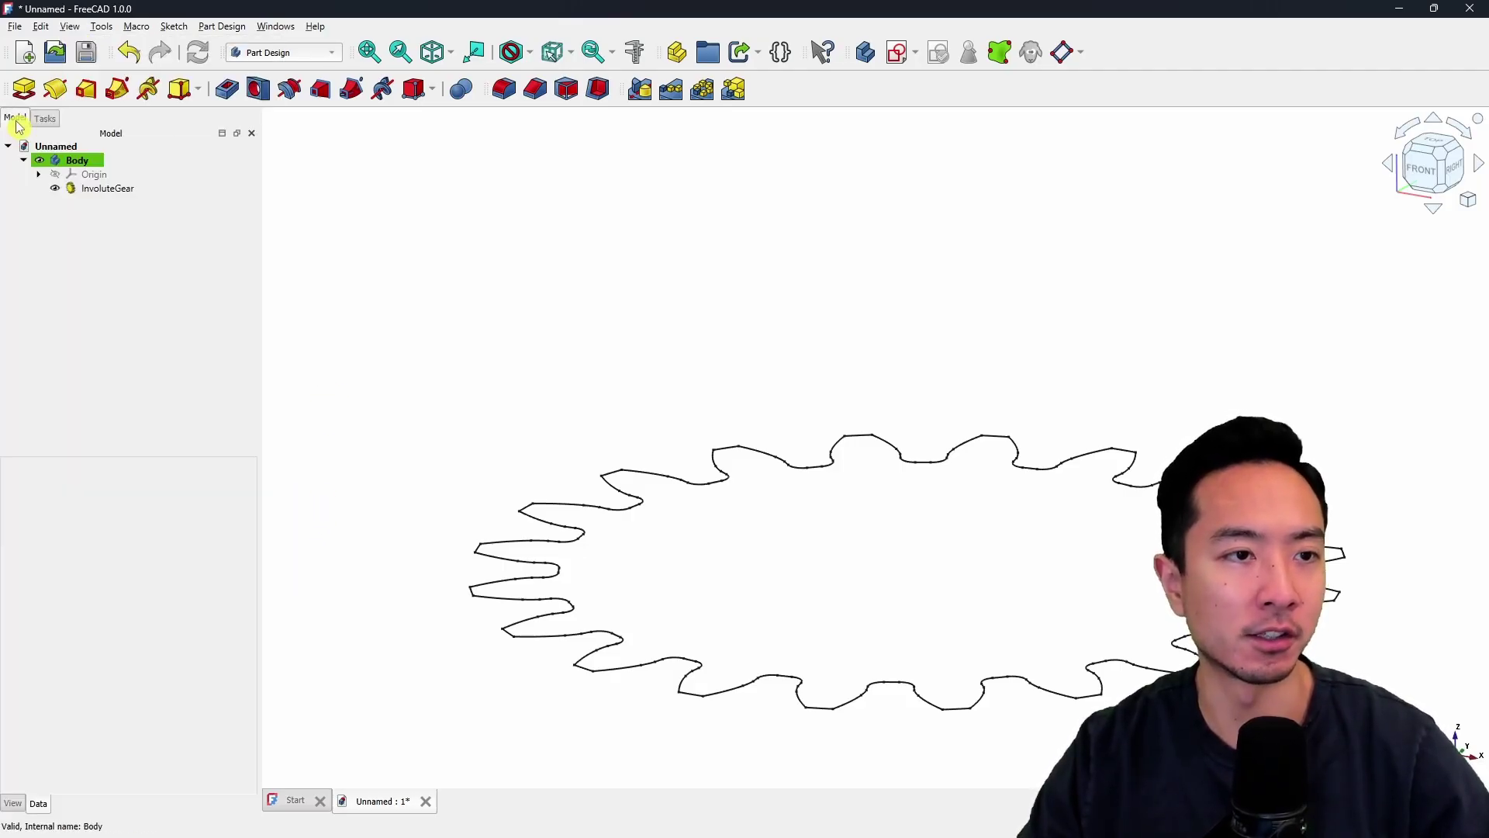
Pad the involute gear profile to a length of 10 mm along the sketch normal.
{"action": "scroll", "coordinate": [1066, 488], "scroll_direction": "down", "scroll_amount": 2}
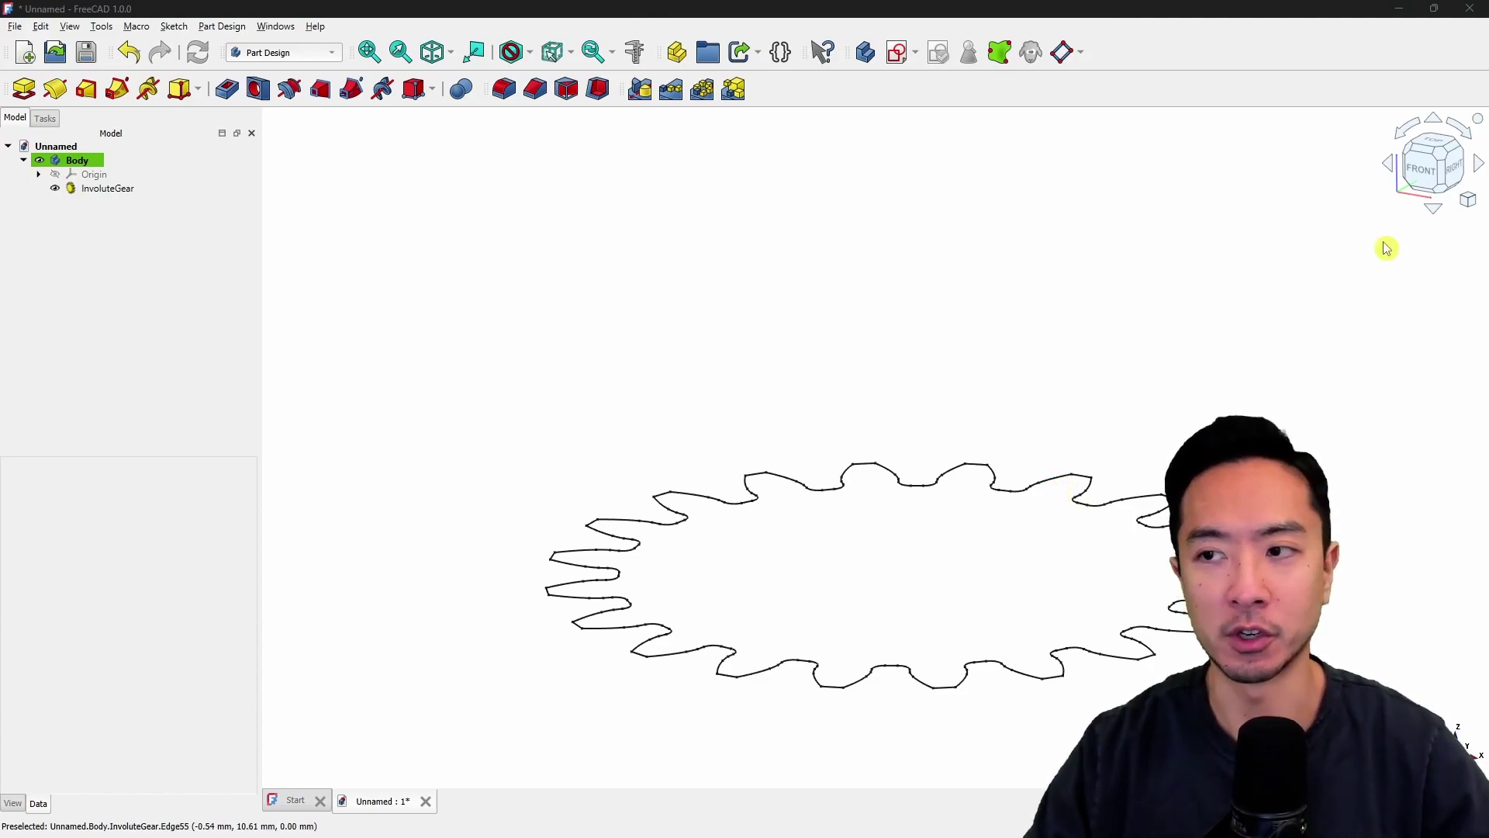
{"action": "left_click", "coordinate": [1433, 146]}
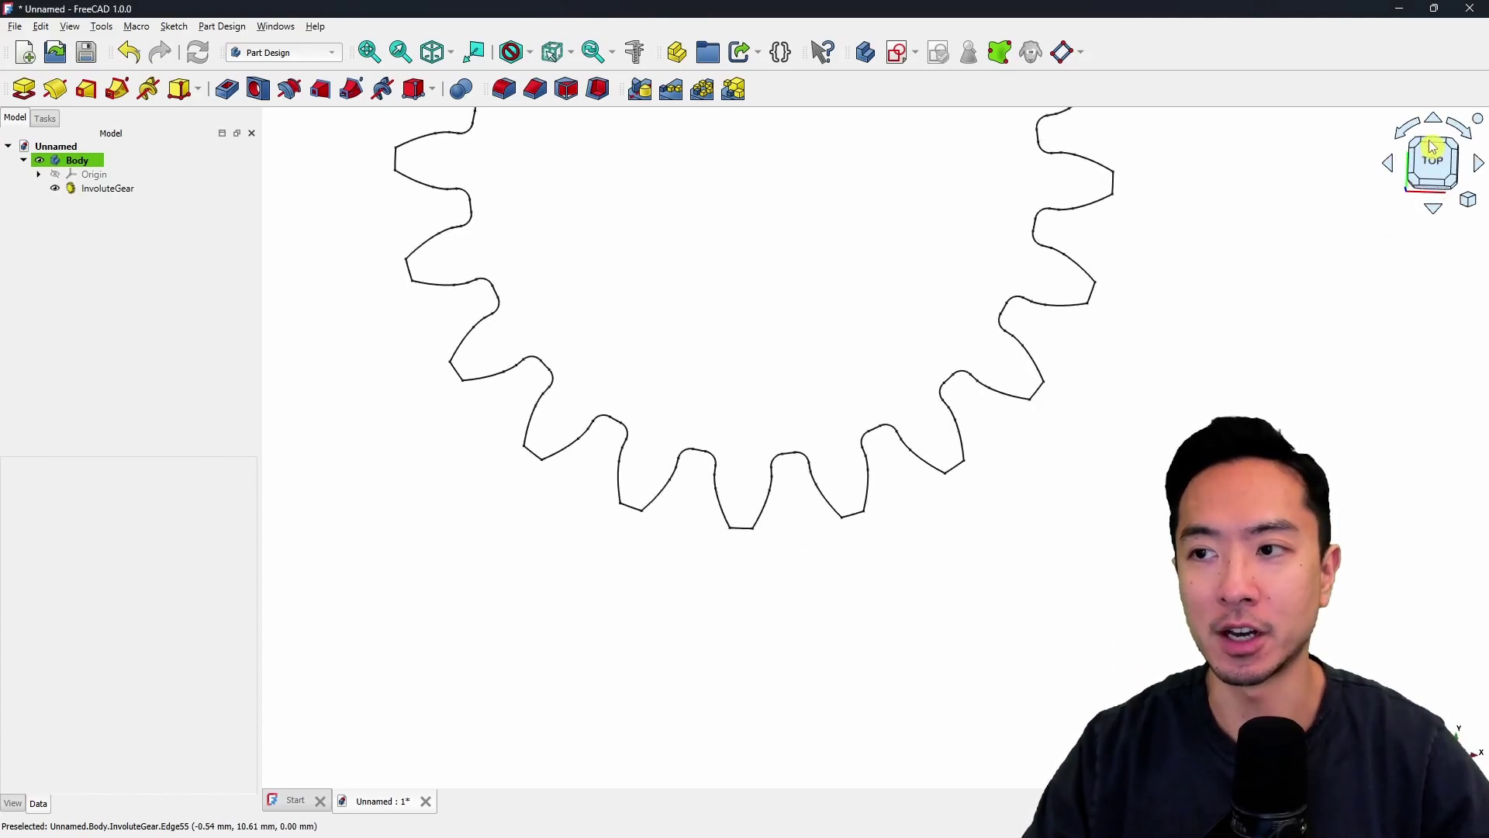
{"action": "scroll", "coordinate": [962, 260], "scroll_direction": "up", "scroll_amount": 1}
{"action": "scroll", "coordinate": [853, 245], "scroll_direction": "down", "scroll_amount": 1}
{"action": "scroll", "coordinate": [782, 231], "scroll_direction": "down", "scroll_amount": 2}
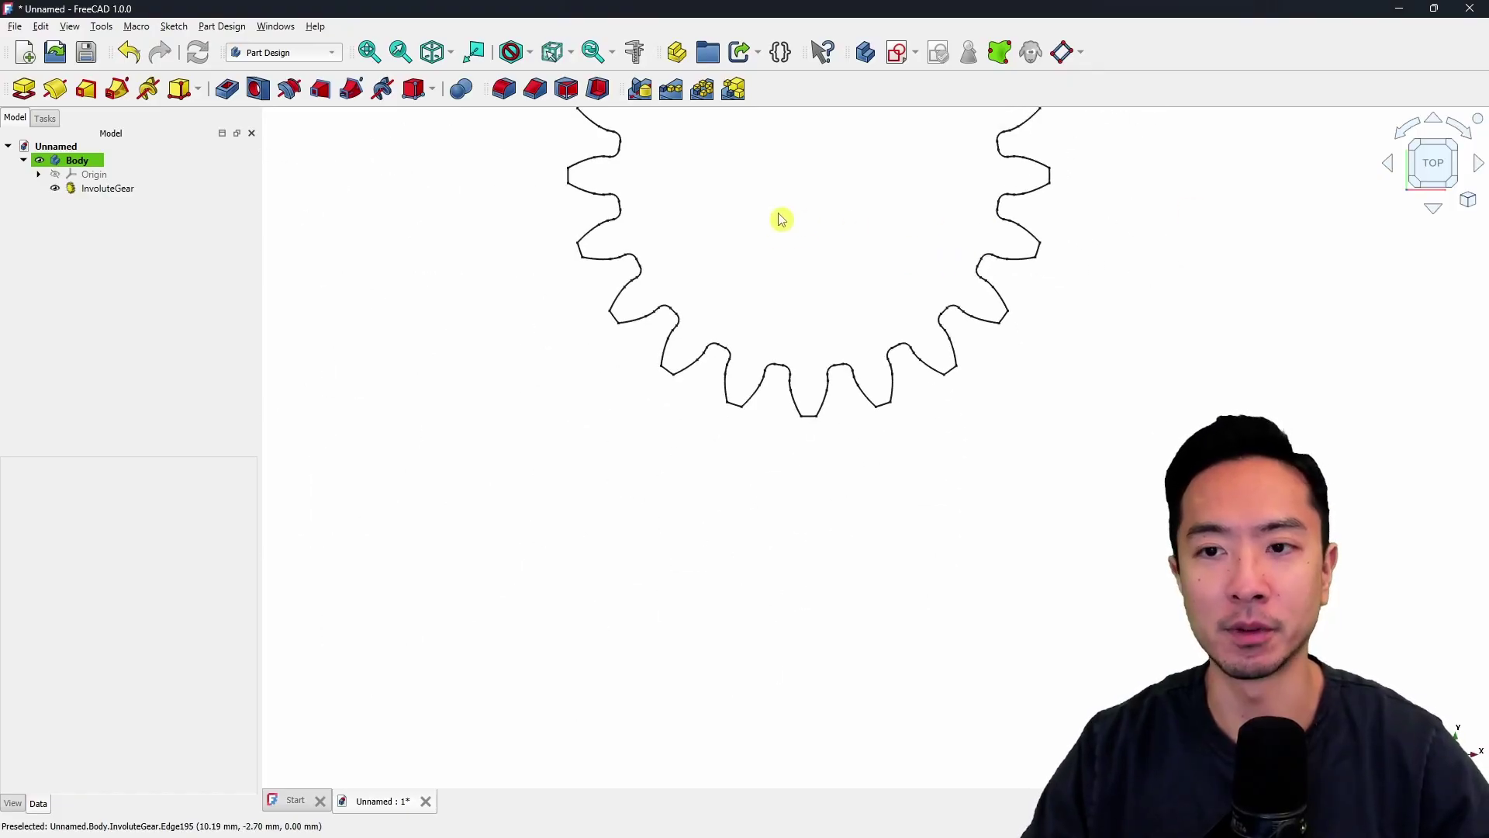
{"action": "middle_click_drag", "start_coordinate": [781, 219], "coordinate": [705, 463]}
{"action": "left_click", "coordinate": [109, 189]}
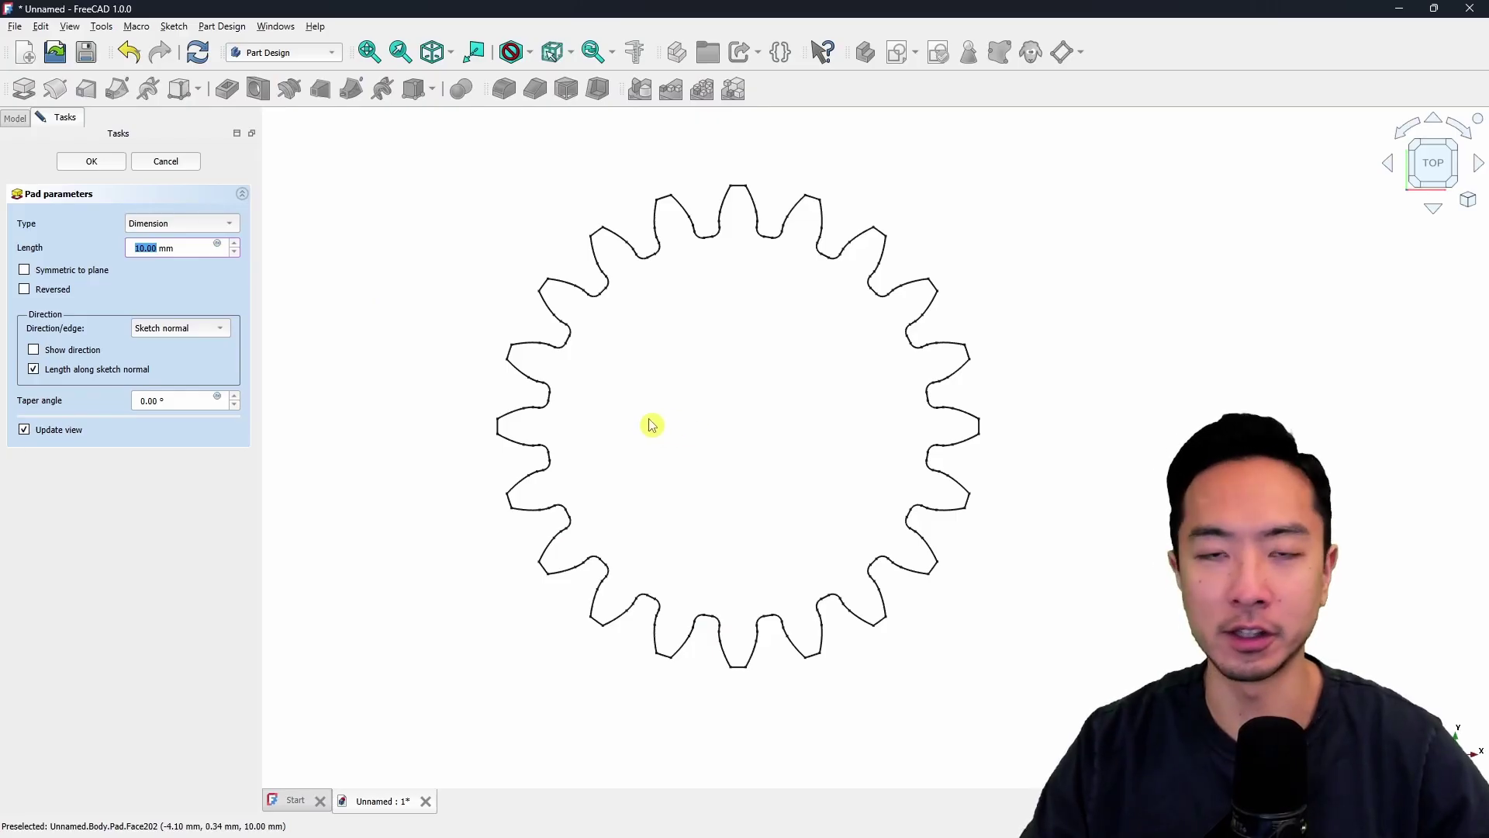
{"action": "middle_click_drag", "start_coordinate": [664, 417], "coordinate": [674, 307]}
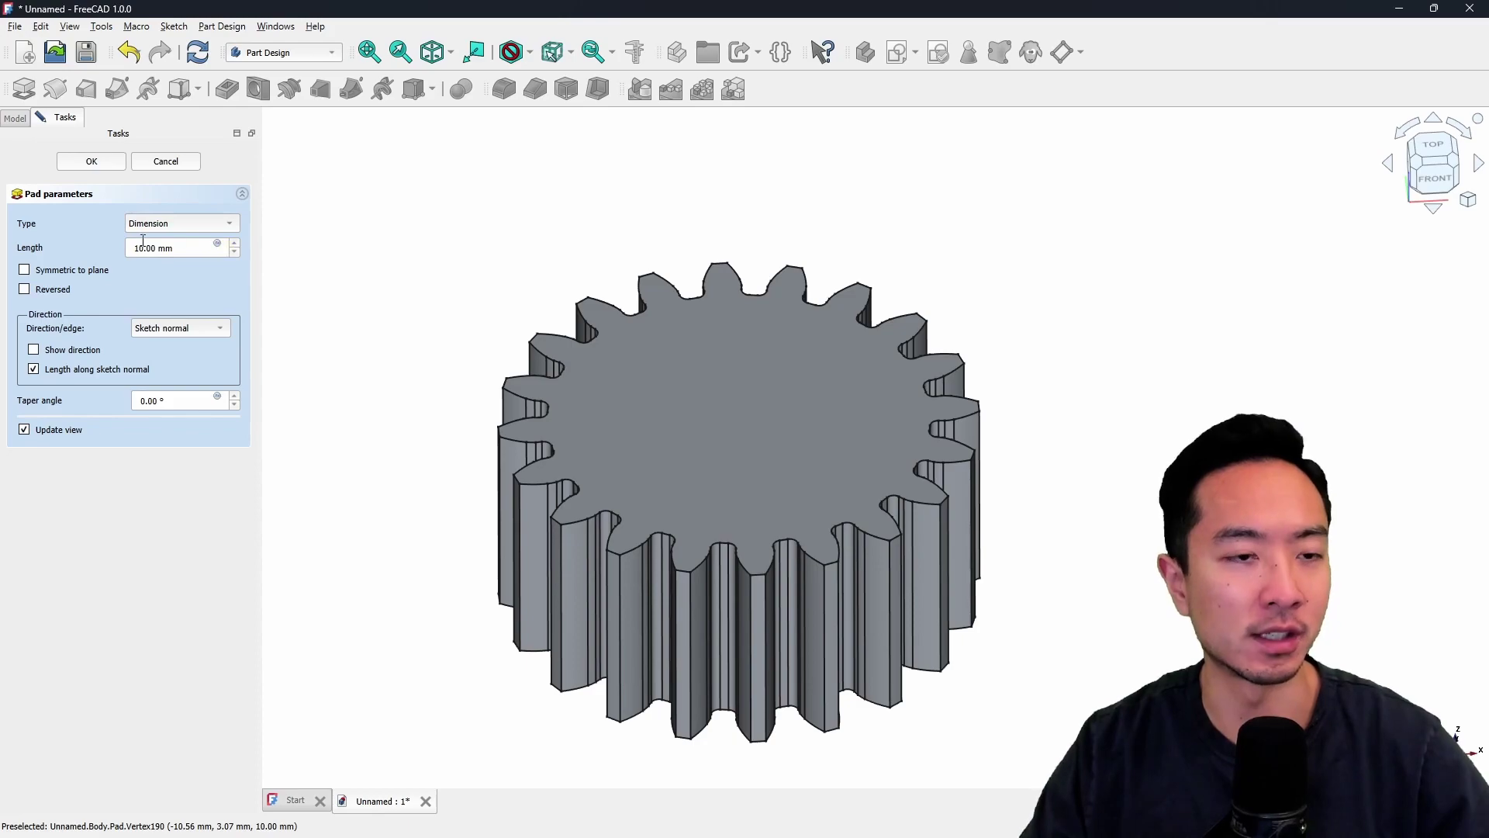
{"action": "left_click", "coordinate": [91, 161]}
Create a new sketch on the top face of the padded gear.
{"action": "middle_click_drag", "start_coordinate": [744, 365], "coordinate": [765, 462]}
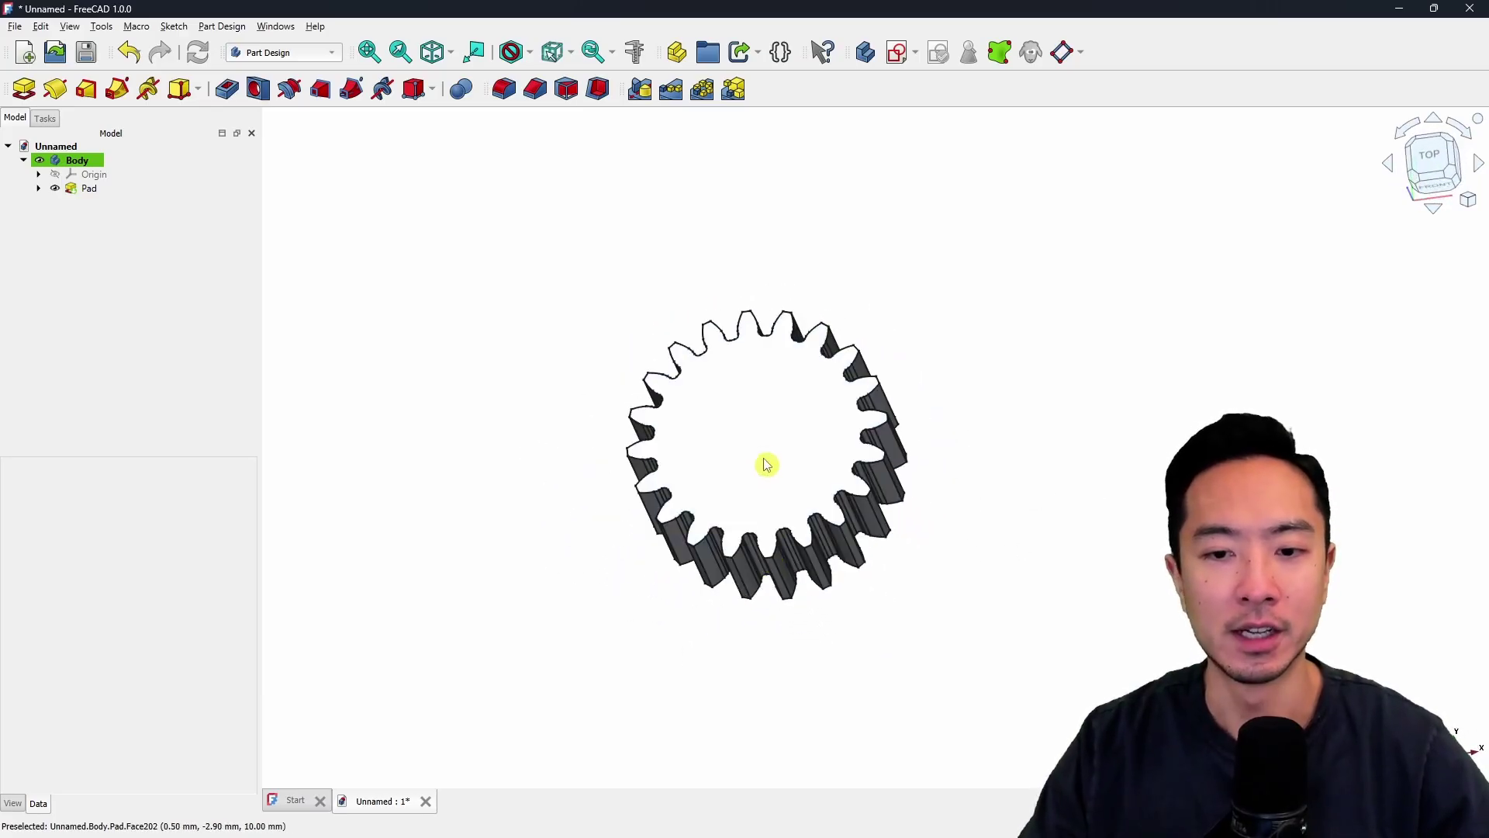
{"action": "left_click", "coordinate": [765, 447]}
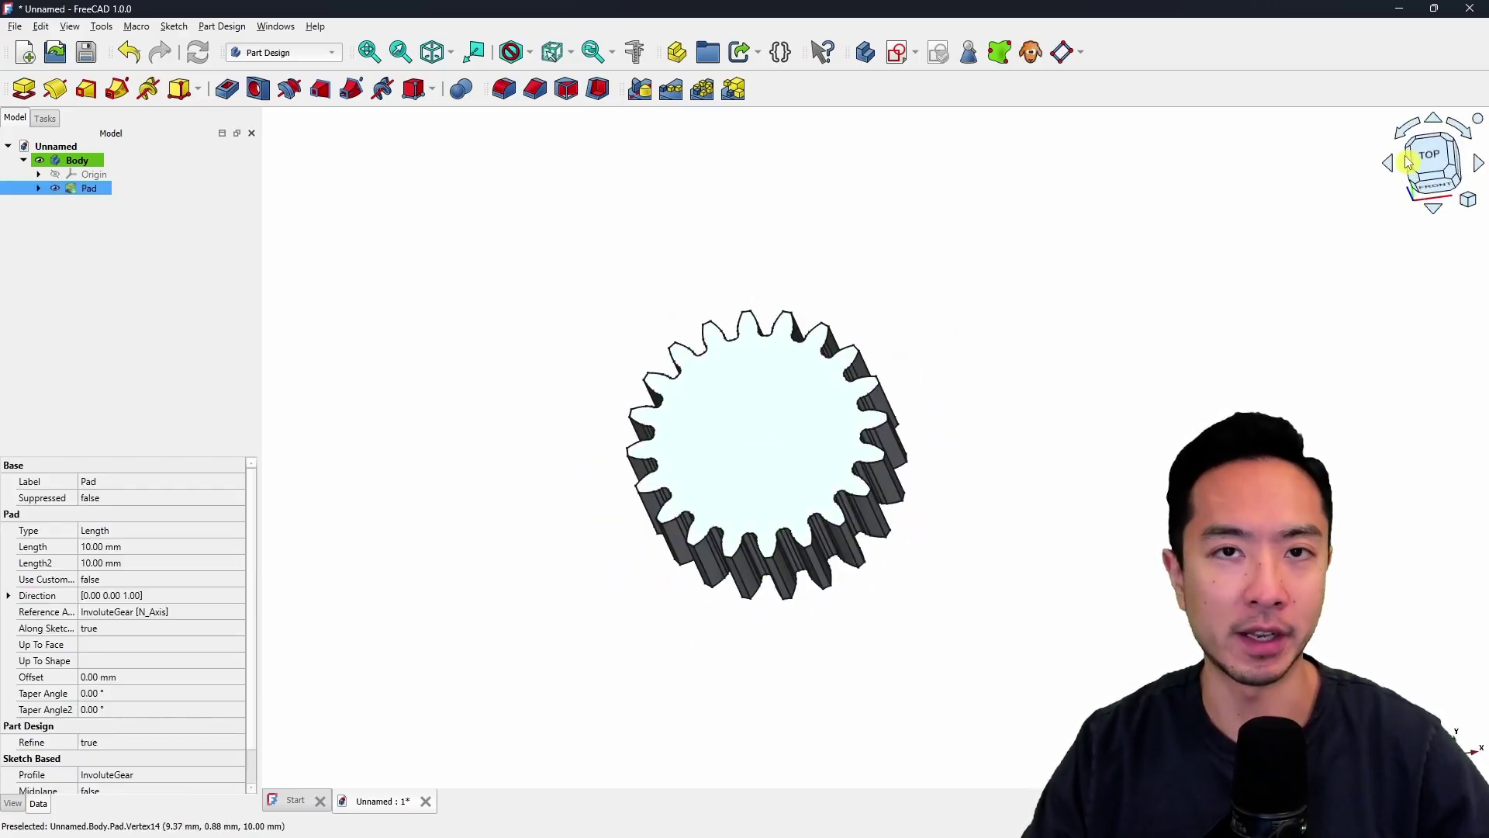
{"action": "left_click", "coordinate": [1440, 163]}
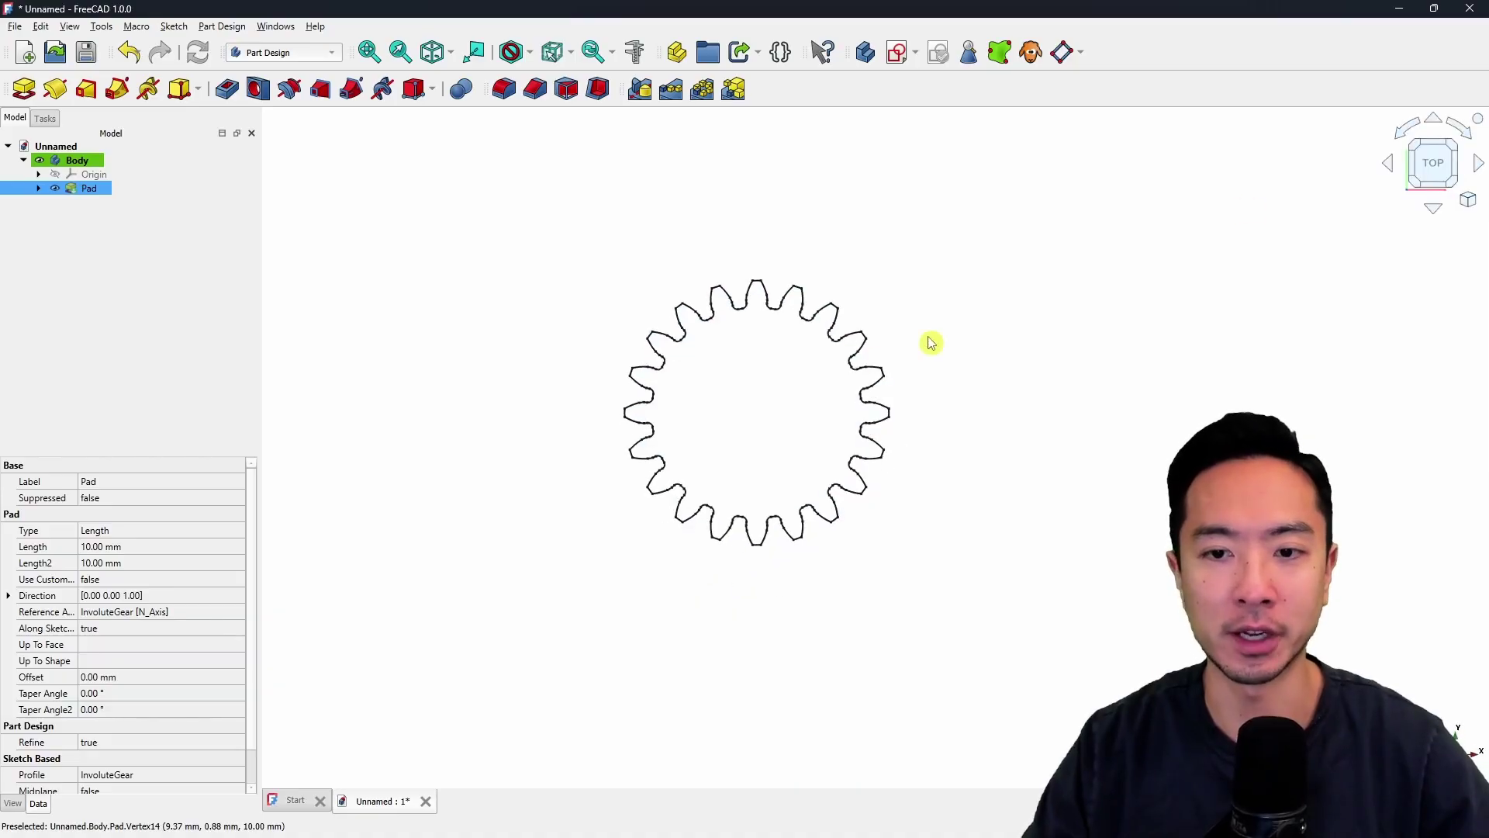
{"action": "scroll", "coordinate": [731, 393], "scroll_direction": "up", "scroll_amount": 5}
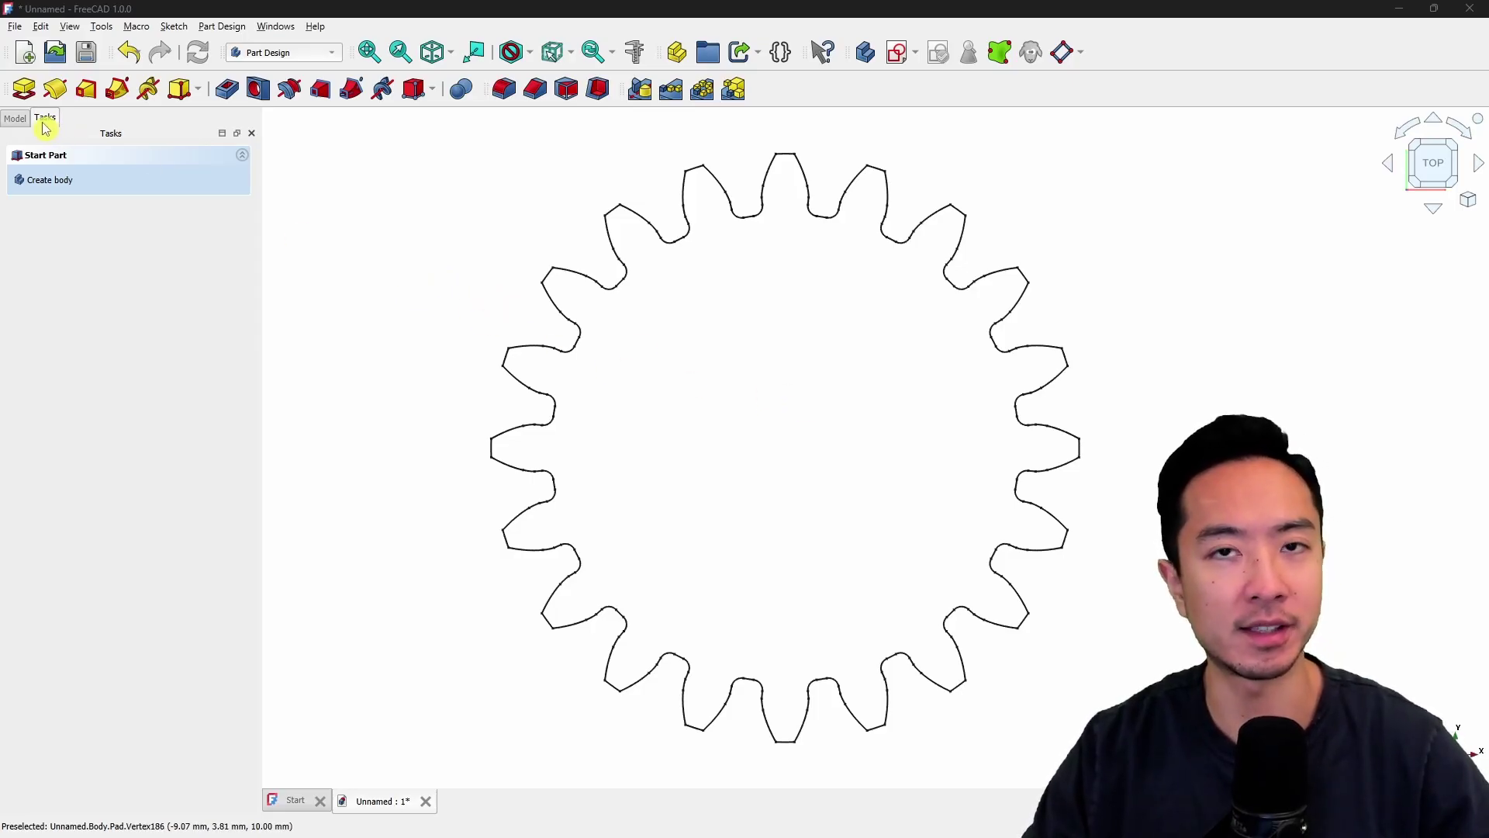
{"action": "left_click", "coordinate": [737, 366]}
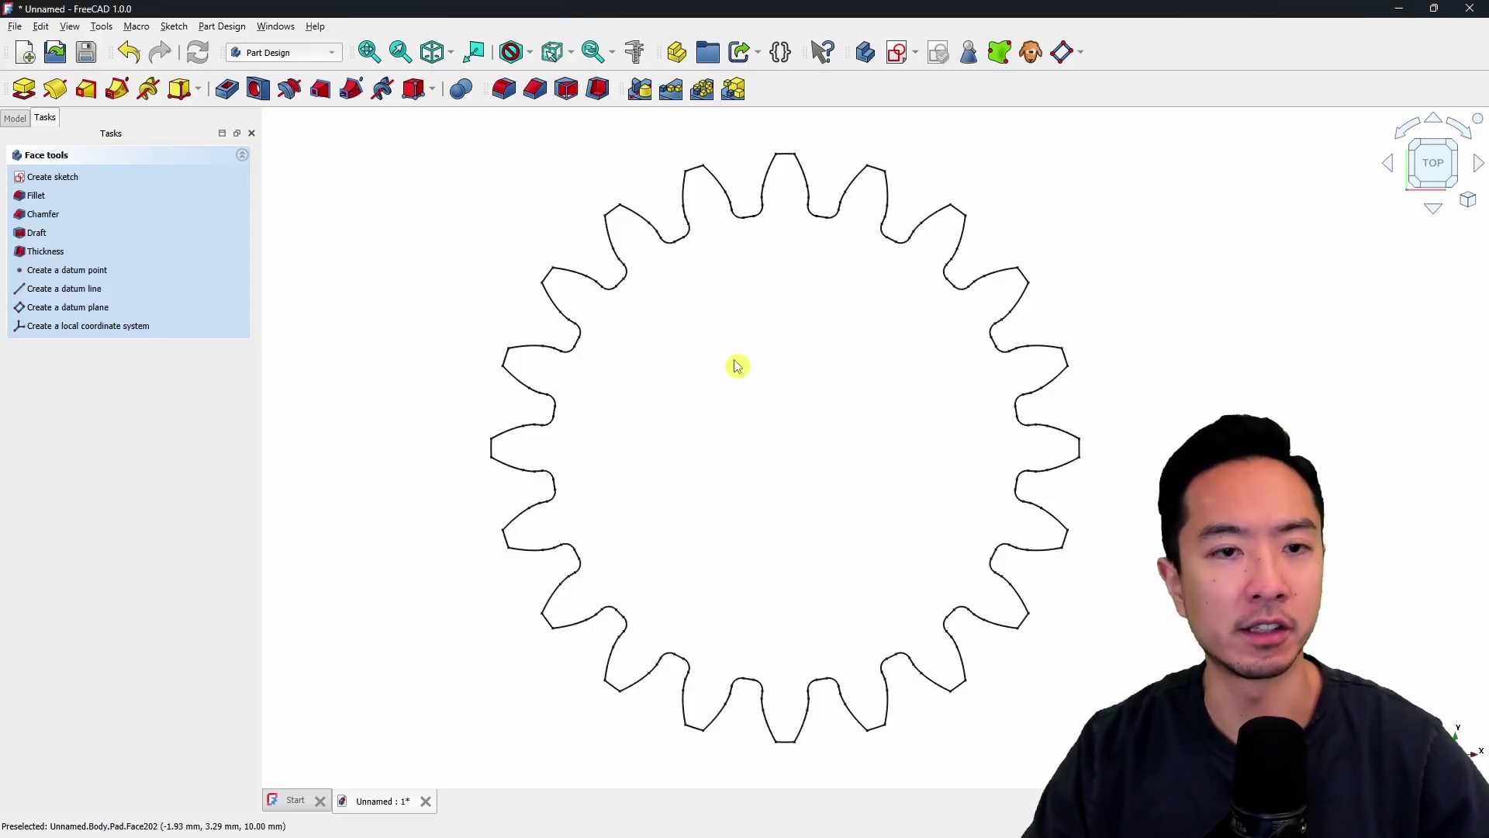
{"action": "left_click", "coordinate": [54, 183]}
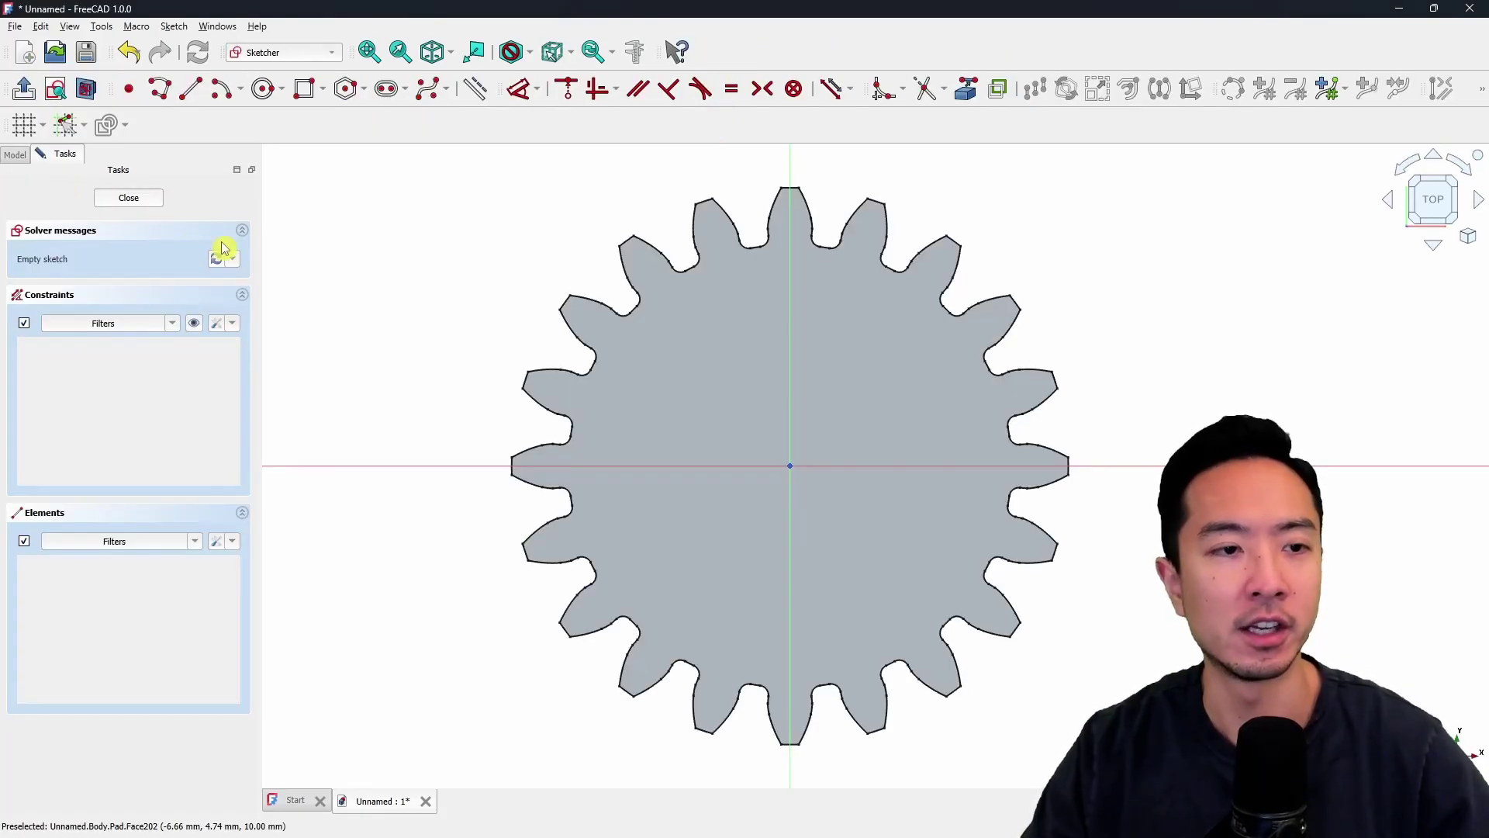
Draw a 5 mm diameter circle centred on the sketch origin and close the sketch.
{"action": "left_click", "coordinate": [264, 90]}
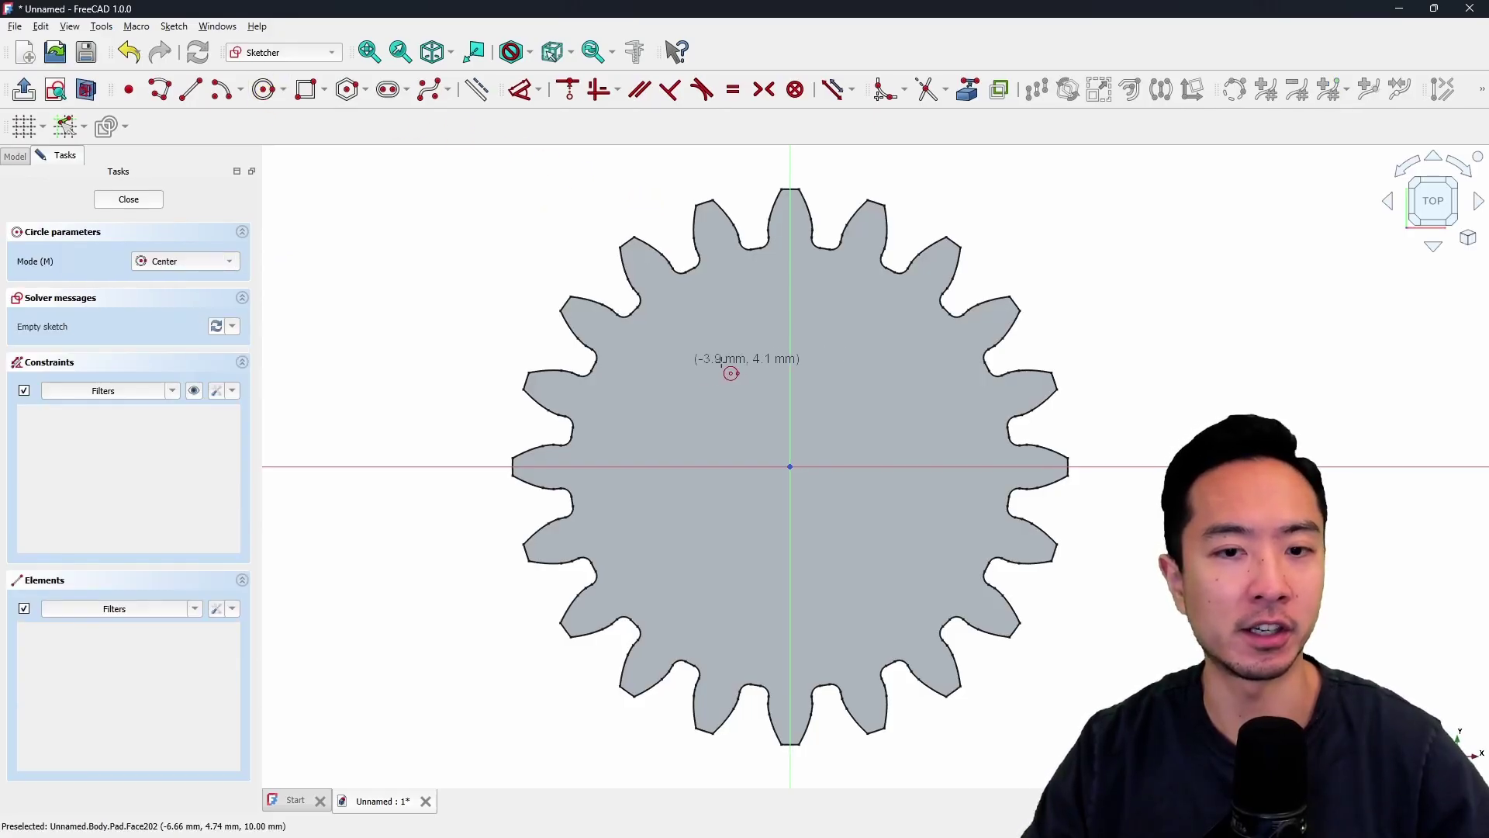
{"action": "left_click", "coordinate": [790, 464]}
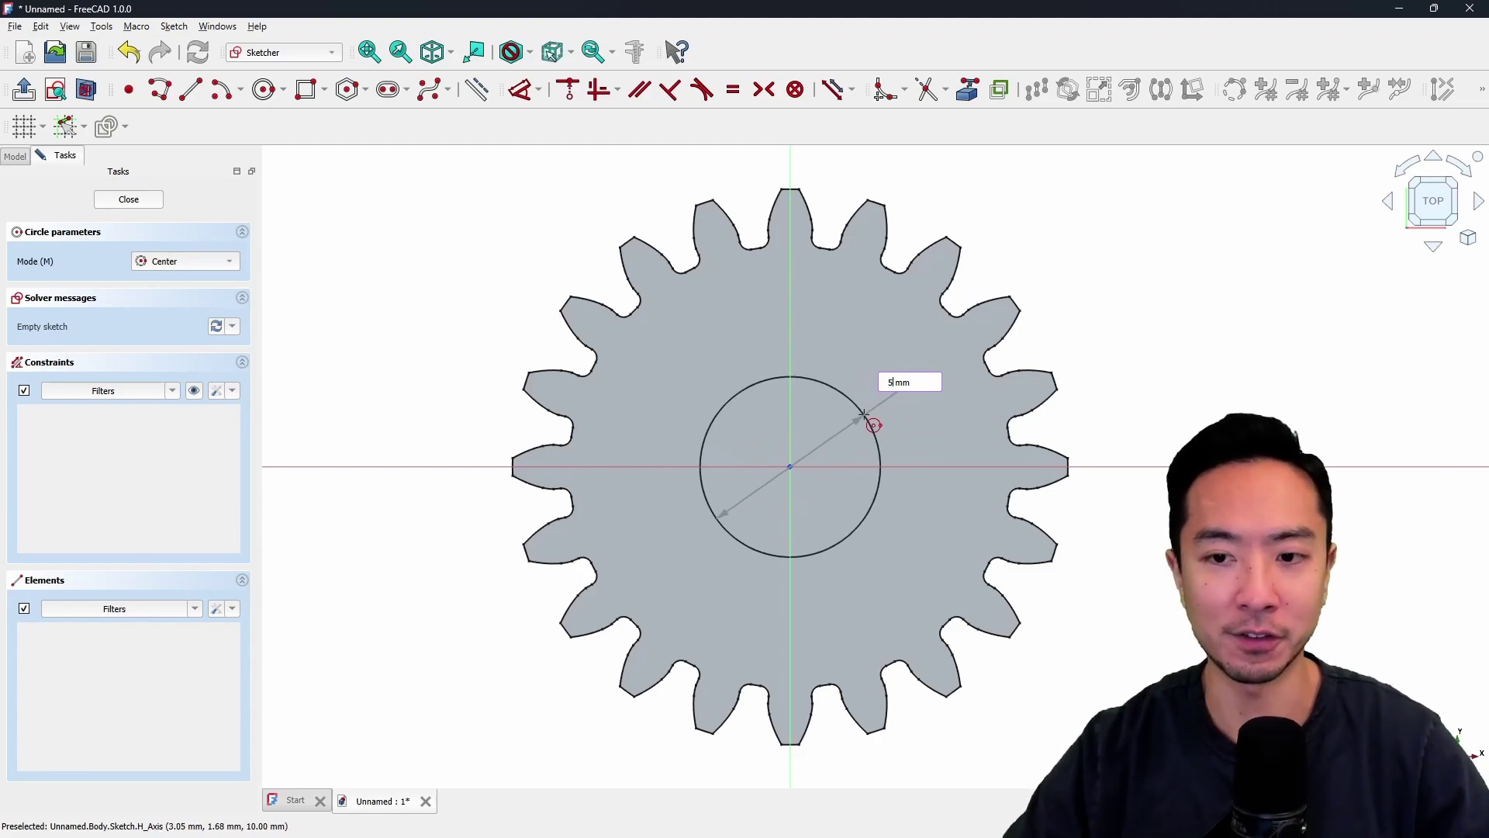
{"action": "type", "text": "5"}
{"action": "key", "text": "Return"}
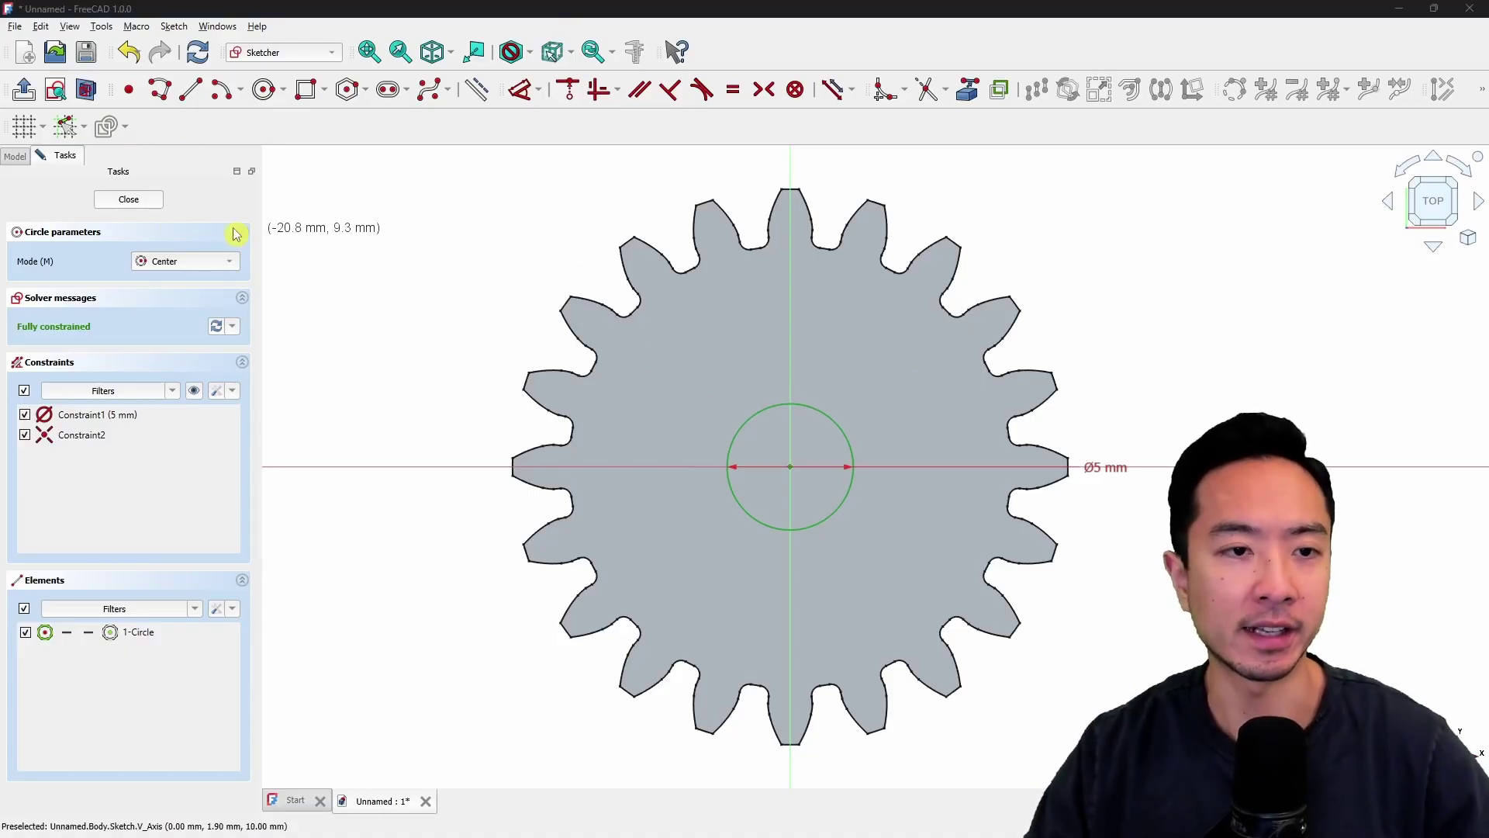
{"action": "left_click", "coordinate": [124, 200]}
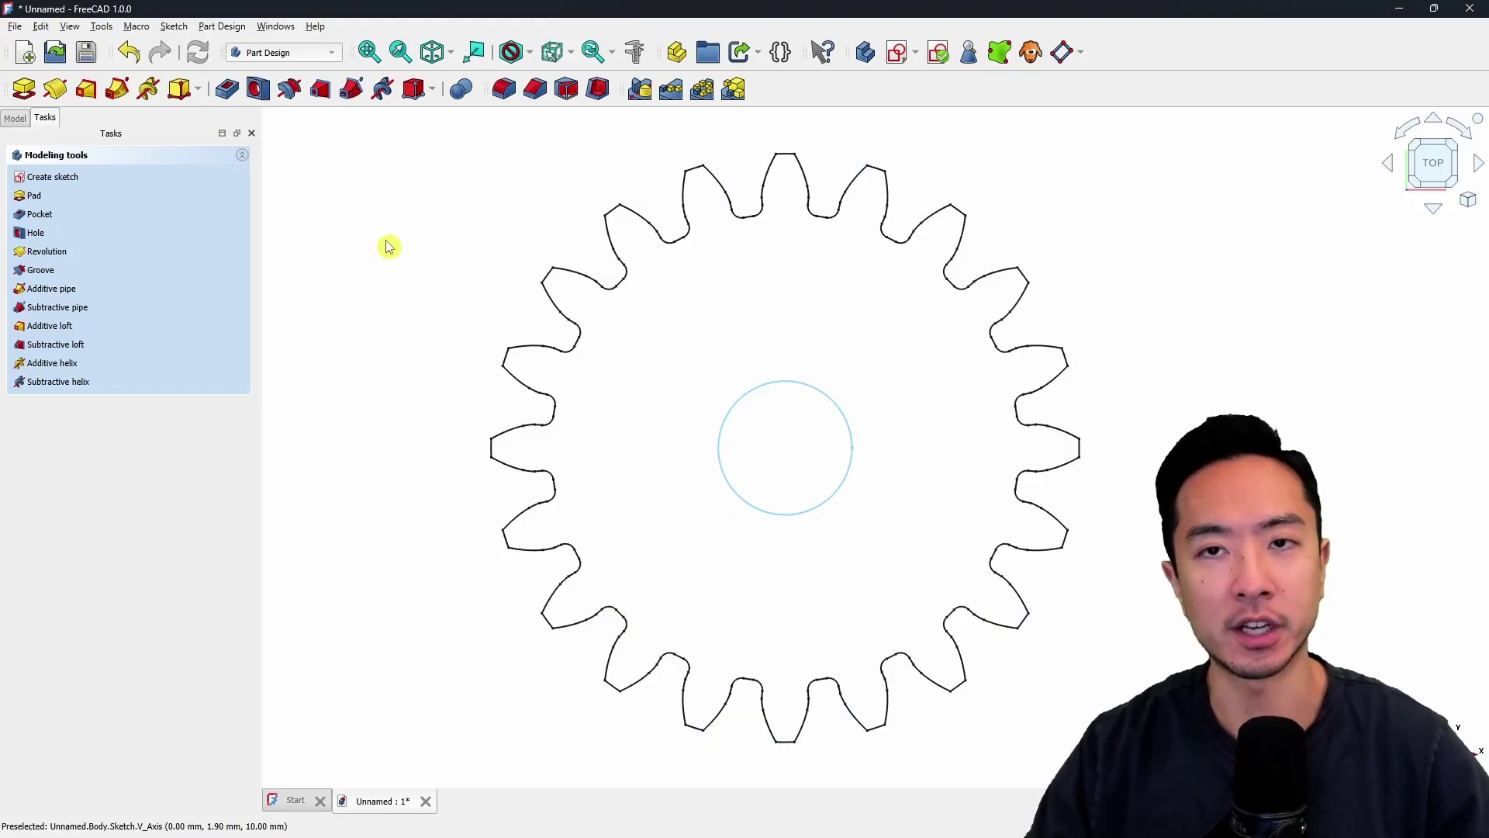
Cut the 5 mm centre circle through the whole gear with a Pocket of type Through all.
{"action": "scroll", "coordinate": [446, 323], "scroll_direction": "down", "scroll_amount": 2}
{"action": "middle_click_drag", "start_coordinate": [442, 321], "coordinate": [446, 225]}
{"action": "middle_click_drag", "start_coordinate": [689, 568], "coordinate": [602, 429]}
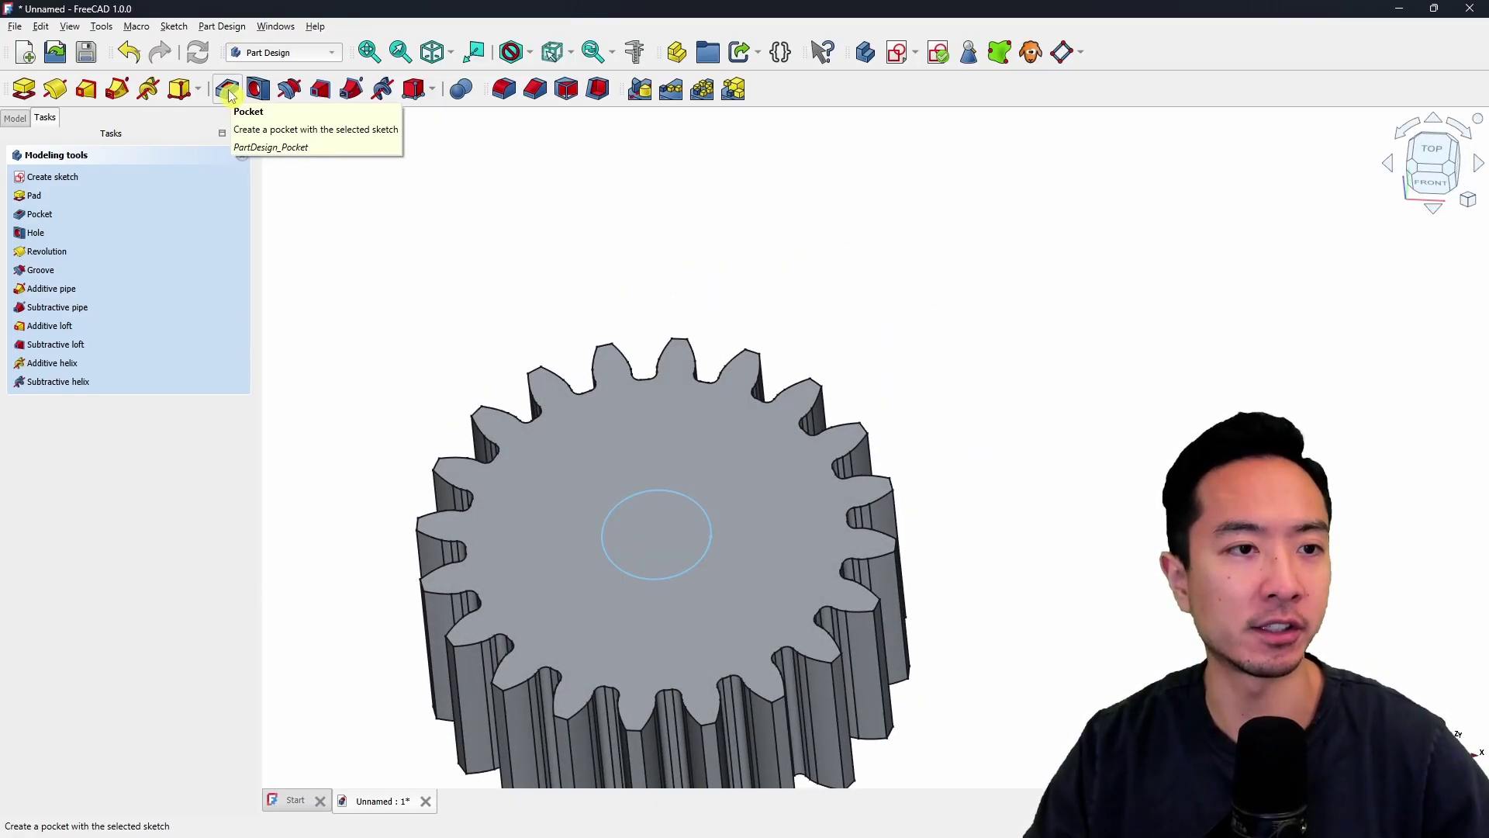
{"action": "left_click", "coordinate": [228, 90]}
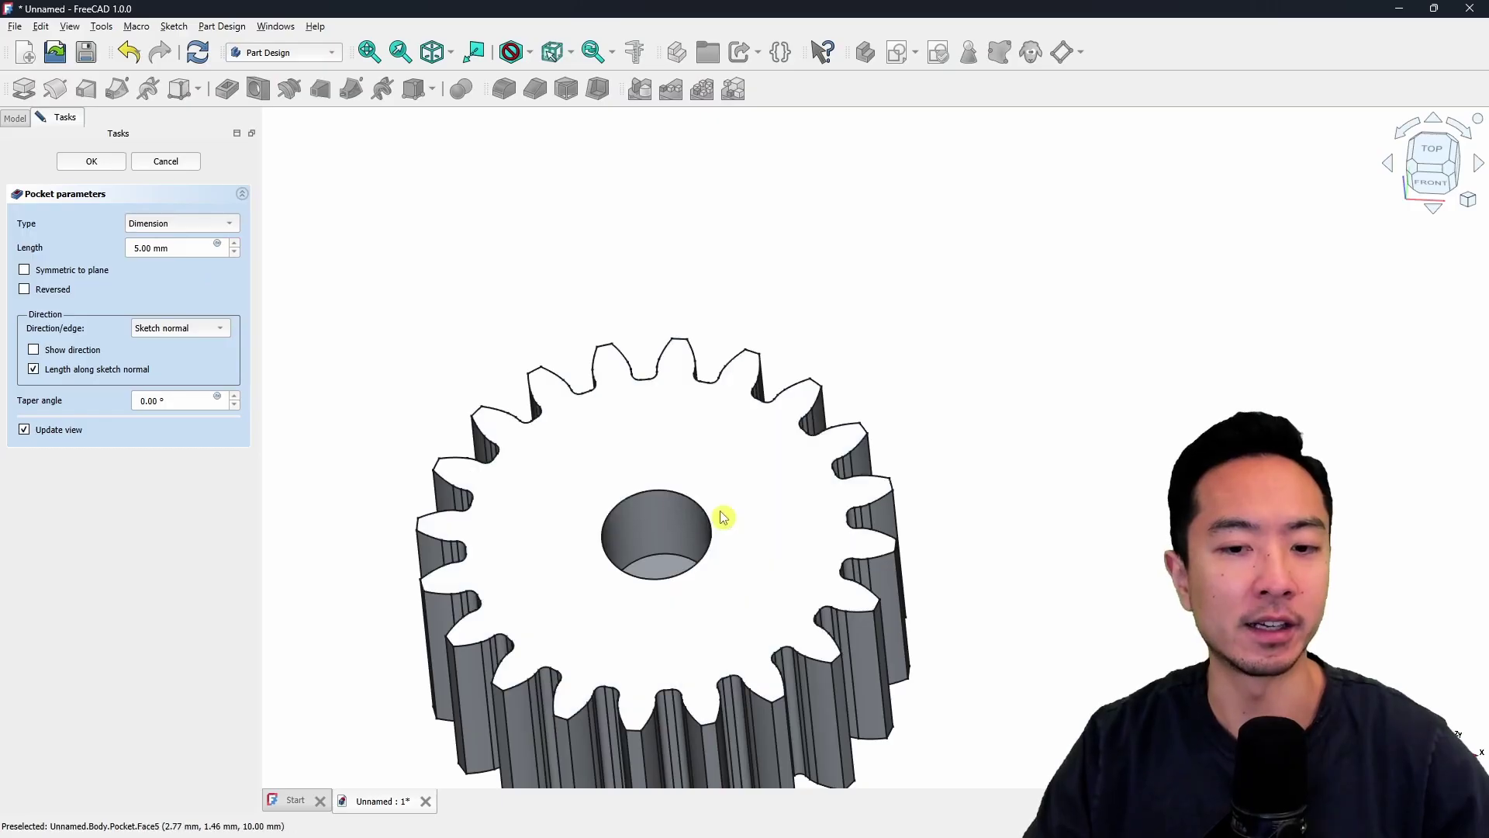
{"action": "right_click_drag", "start_coordinate": [722, 515], "coordinate": [786, 502]}
{"action": "middle_click_drag", "start_coordinate": [786, 503], "coordinate": [848, 422]}
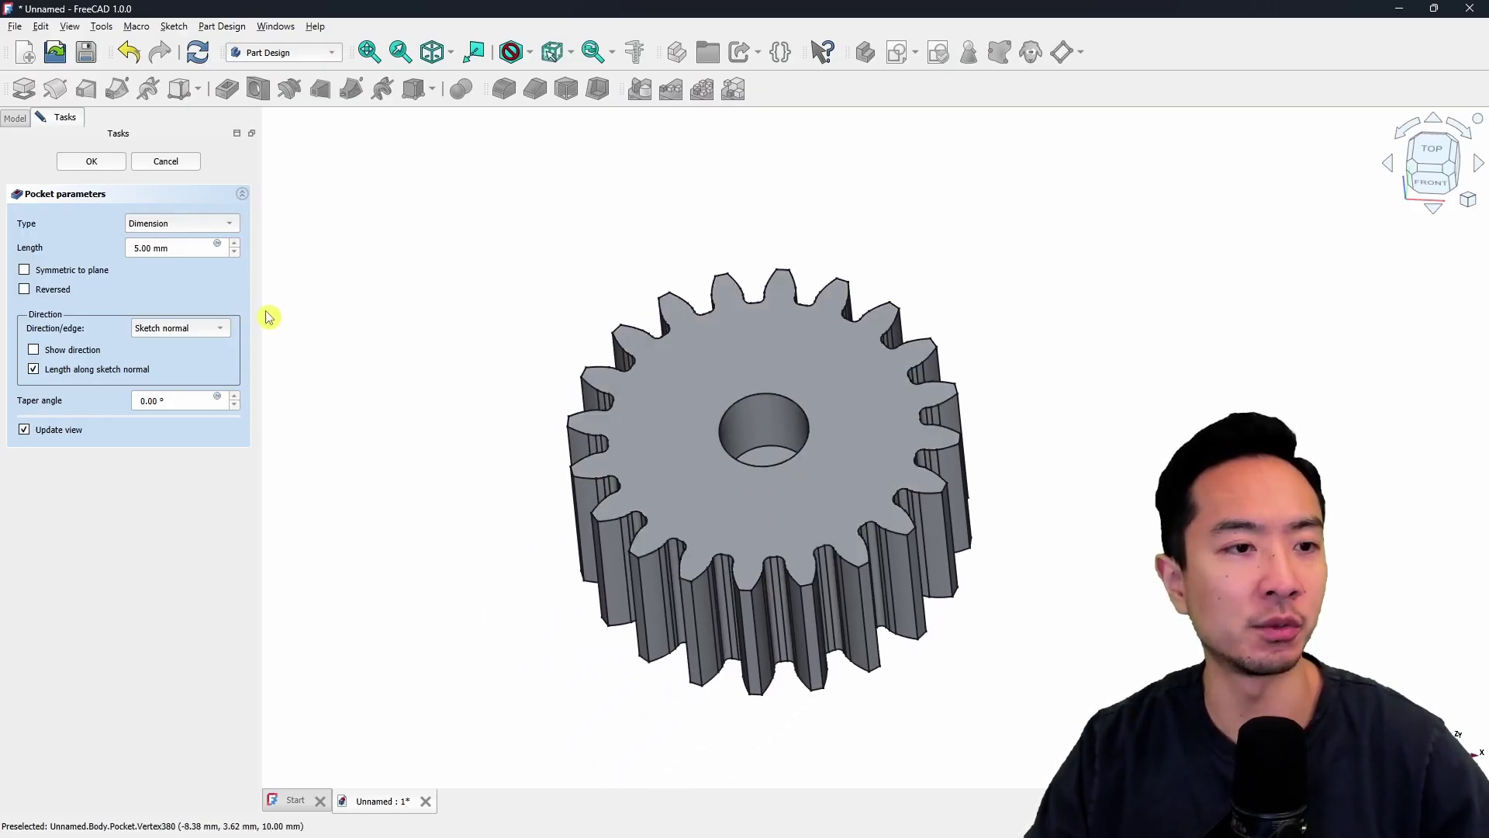
{"action": "left_click", "coordinate": [199, 237]}
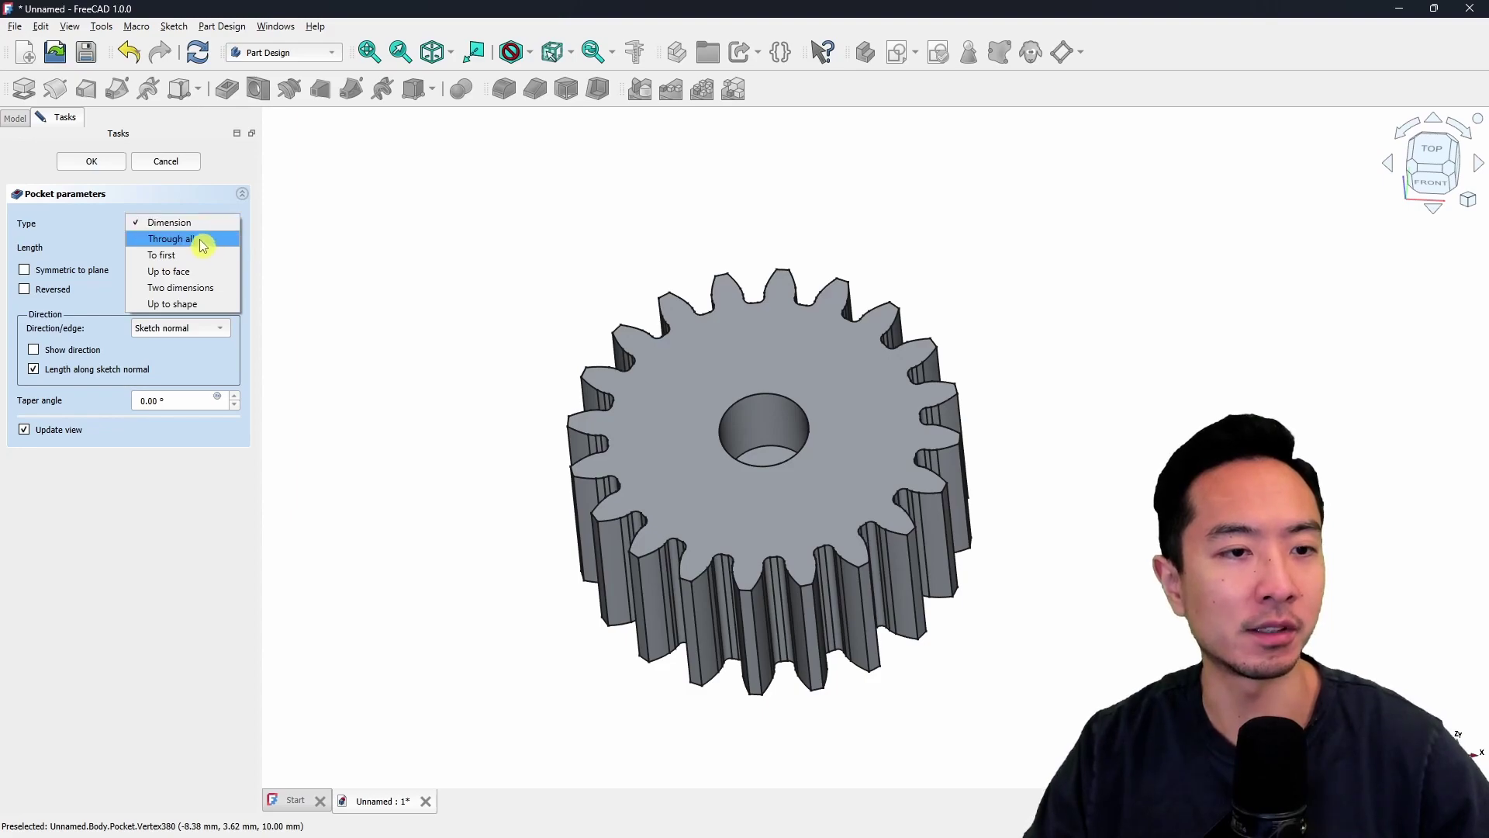
{"action": "left_click", "coordinate": [203, 246]}
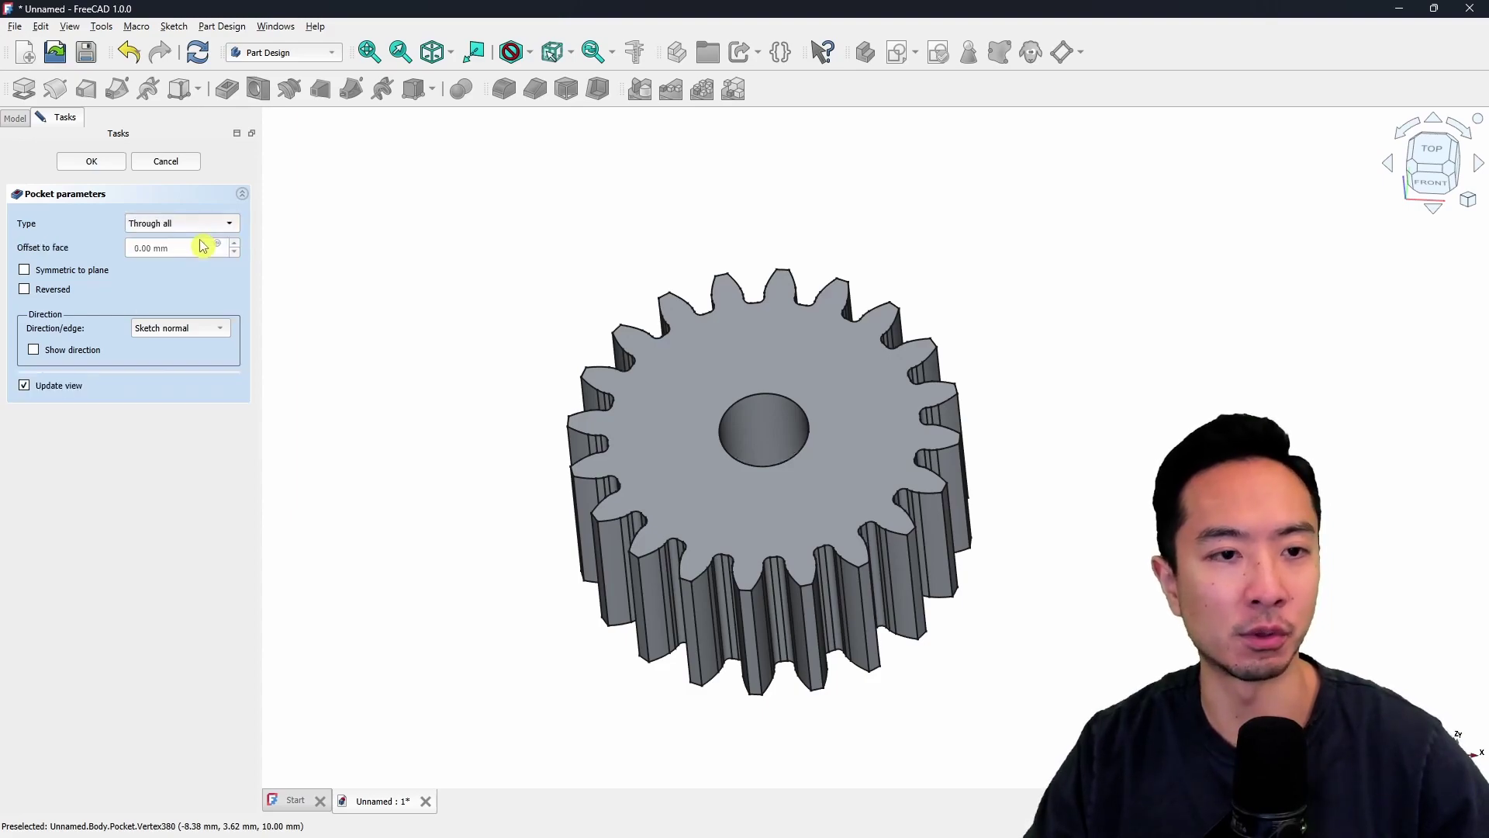
{"action": "middle_click_drag", "start_coordinate": [556, 355], "coordinate": [583, 399]}
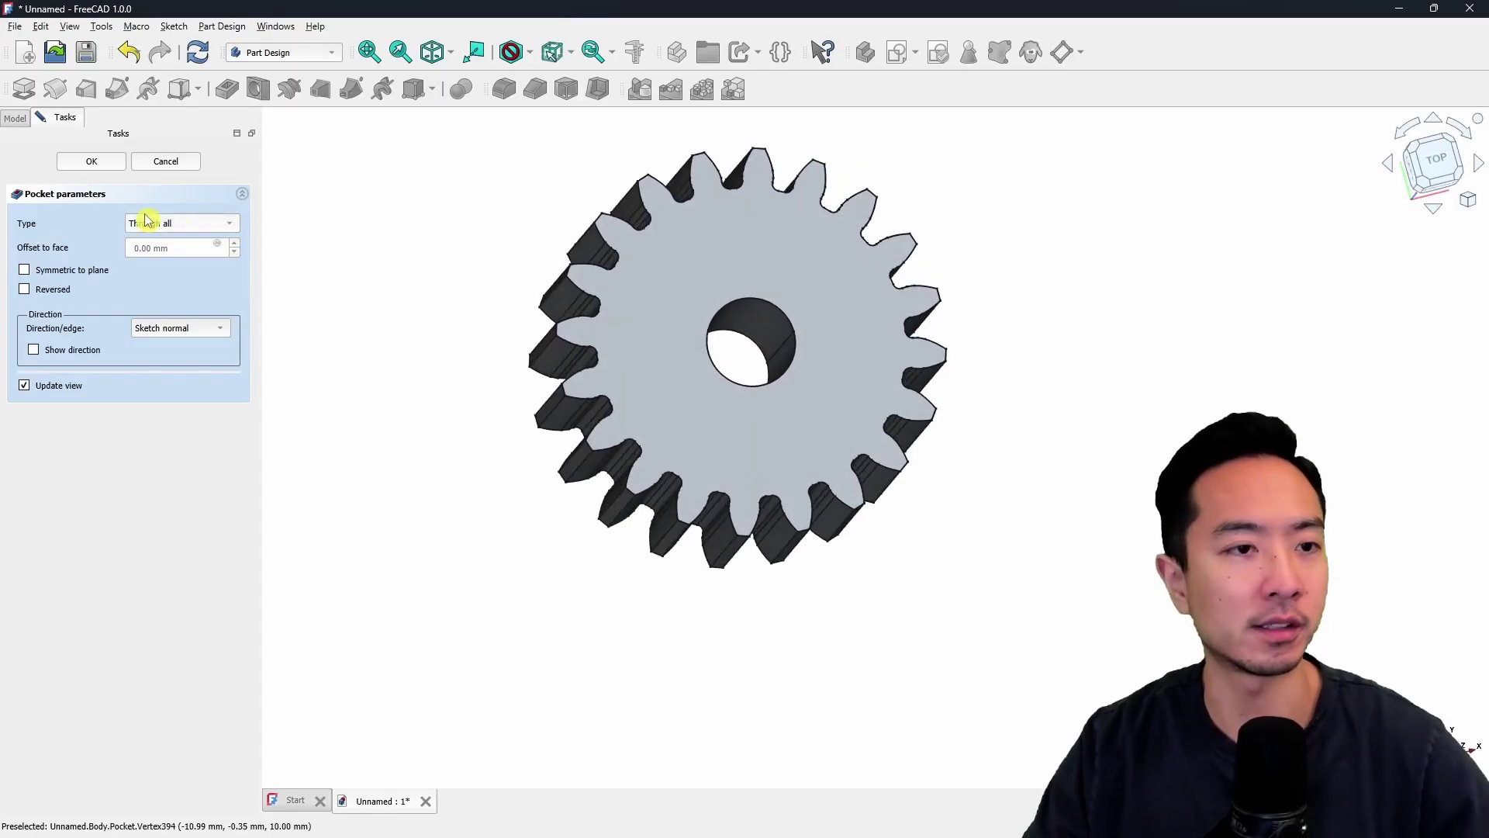
{"action": "left_click", "coordinate": [100, 168]}
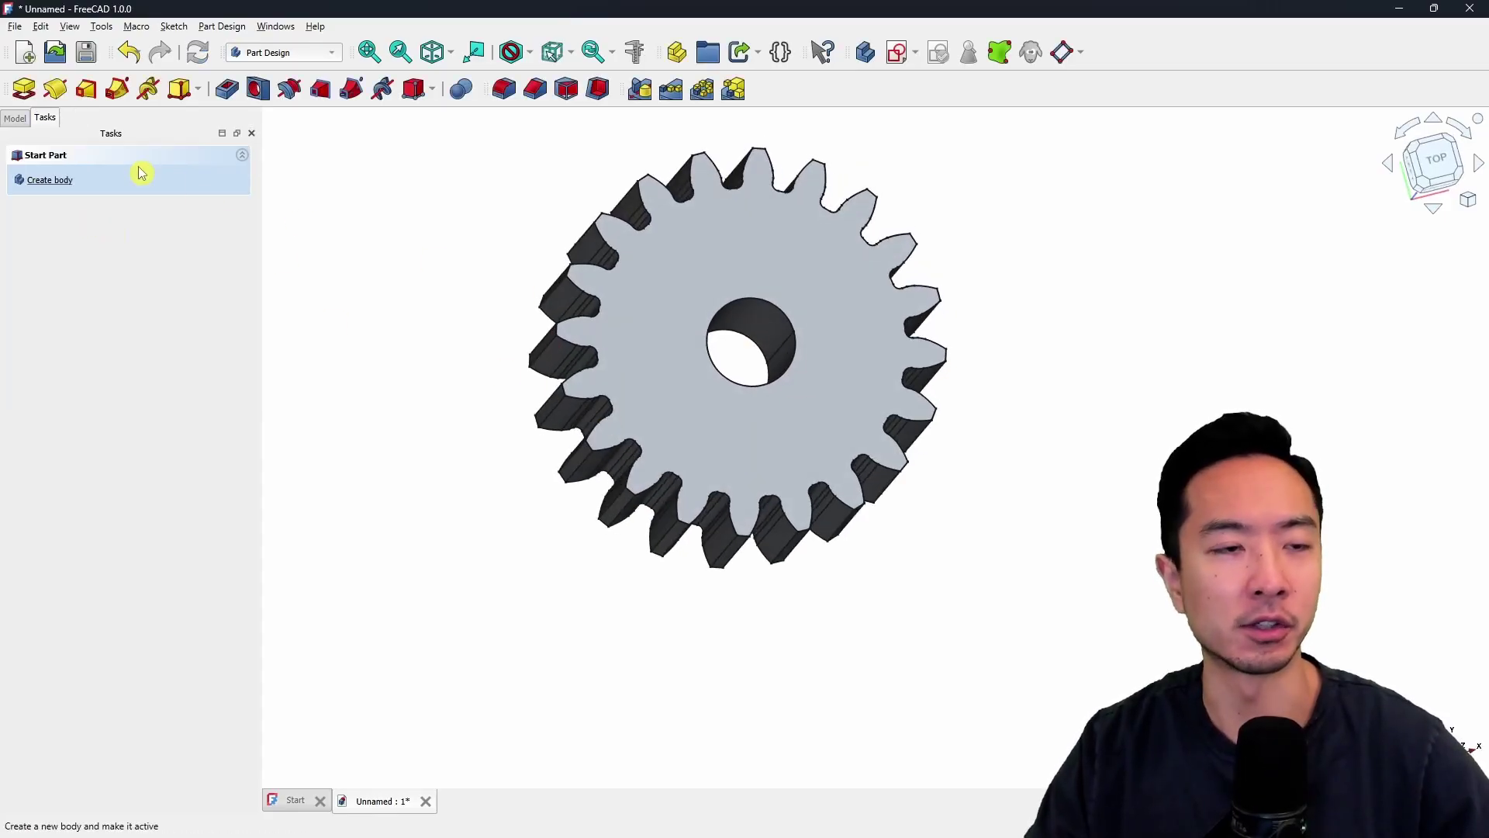
{"action": "middle_click_drag", "start_coordinate": [854, 370], "coordinate": [1297, 376]}
{"action": "left_click", "coordinate": [1042, 391]}
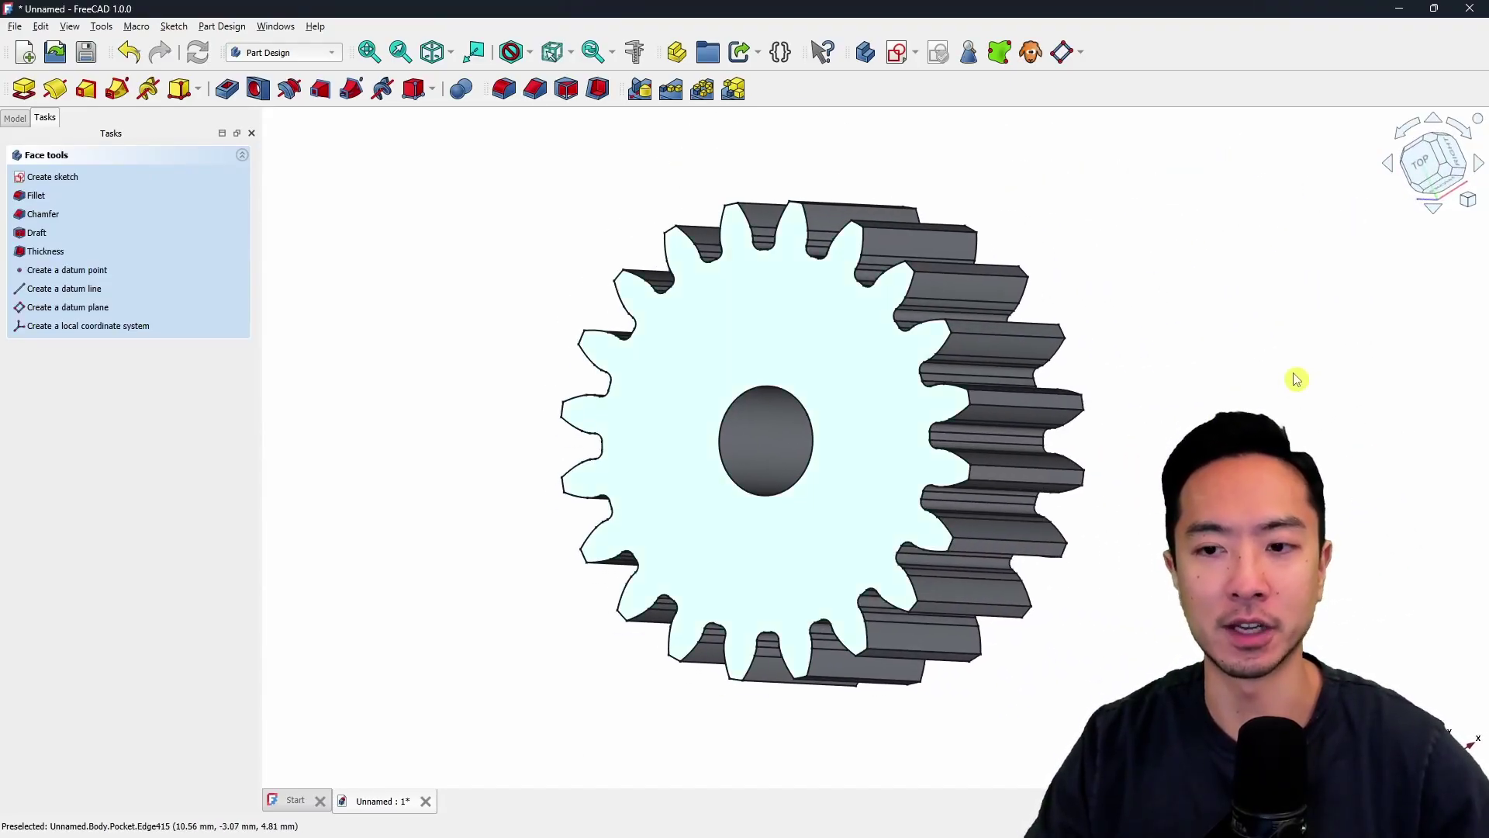
{"action": "left_click", "coordinate": [1287, 378]}
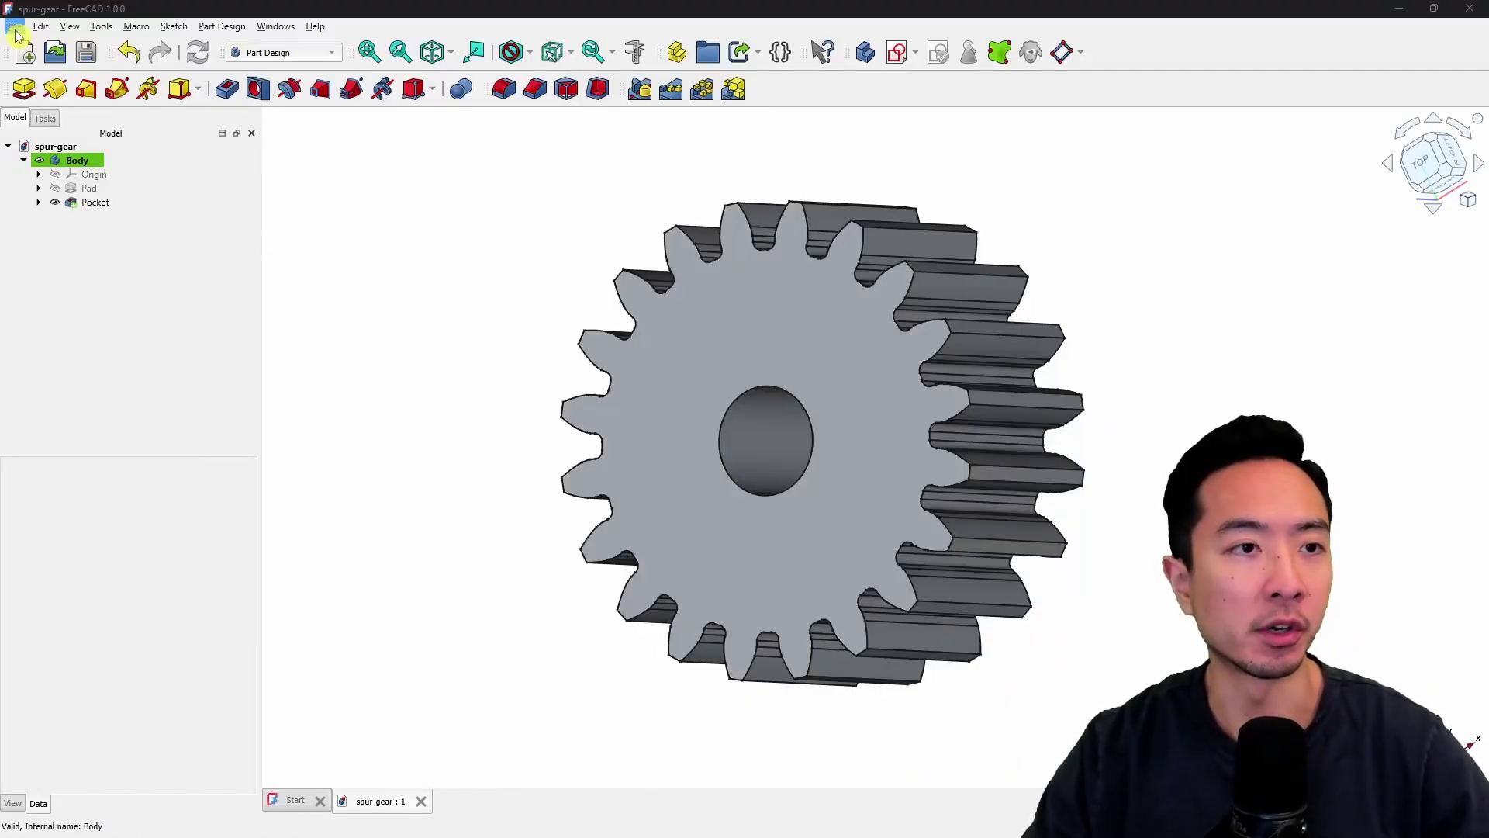
In a new document, create an external involute gear profile with 60 teeth and a 1 mm module.
{"action": "left_click", "coordinate": [15, 28]}
{"action": "left_click", "coordinate": [33, 43]}
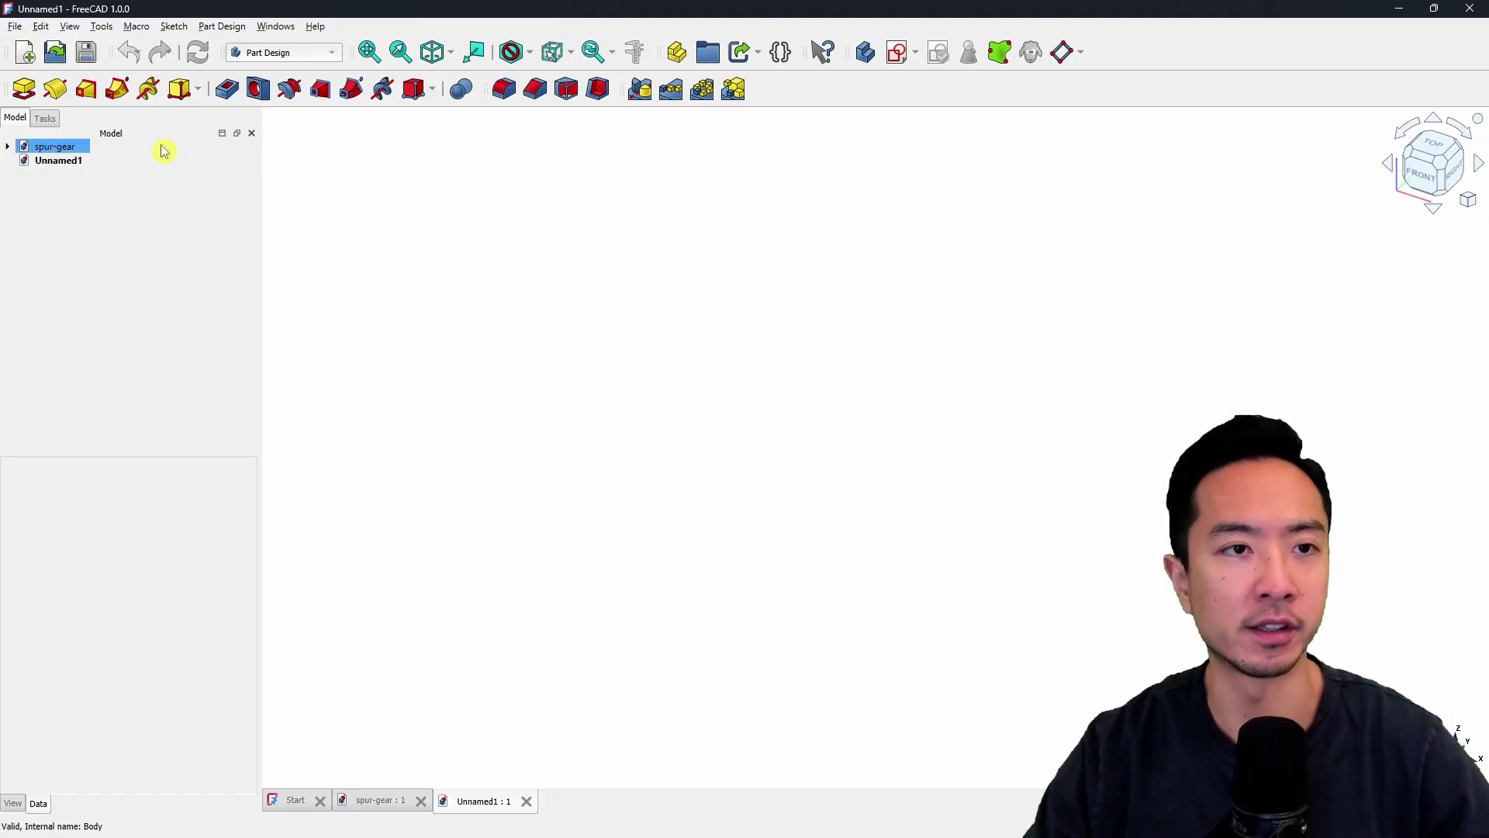
{"action": "left_click", "coordinate": [230, 30]}
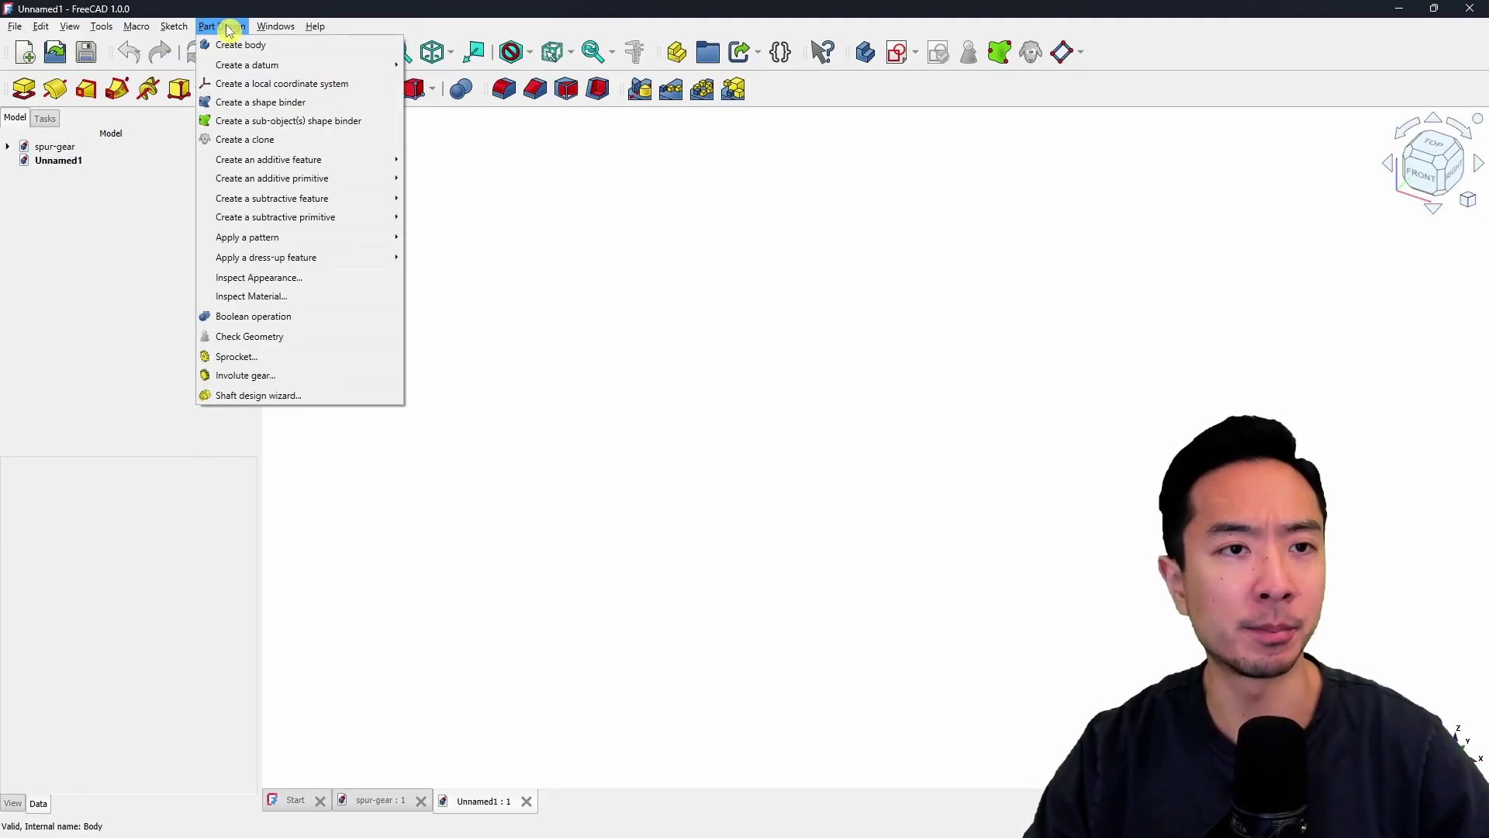
{"action": "left_click", "coordinate": [292, 377]}
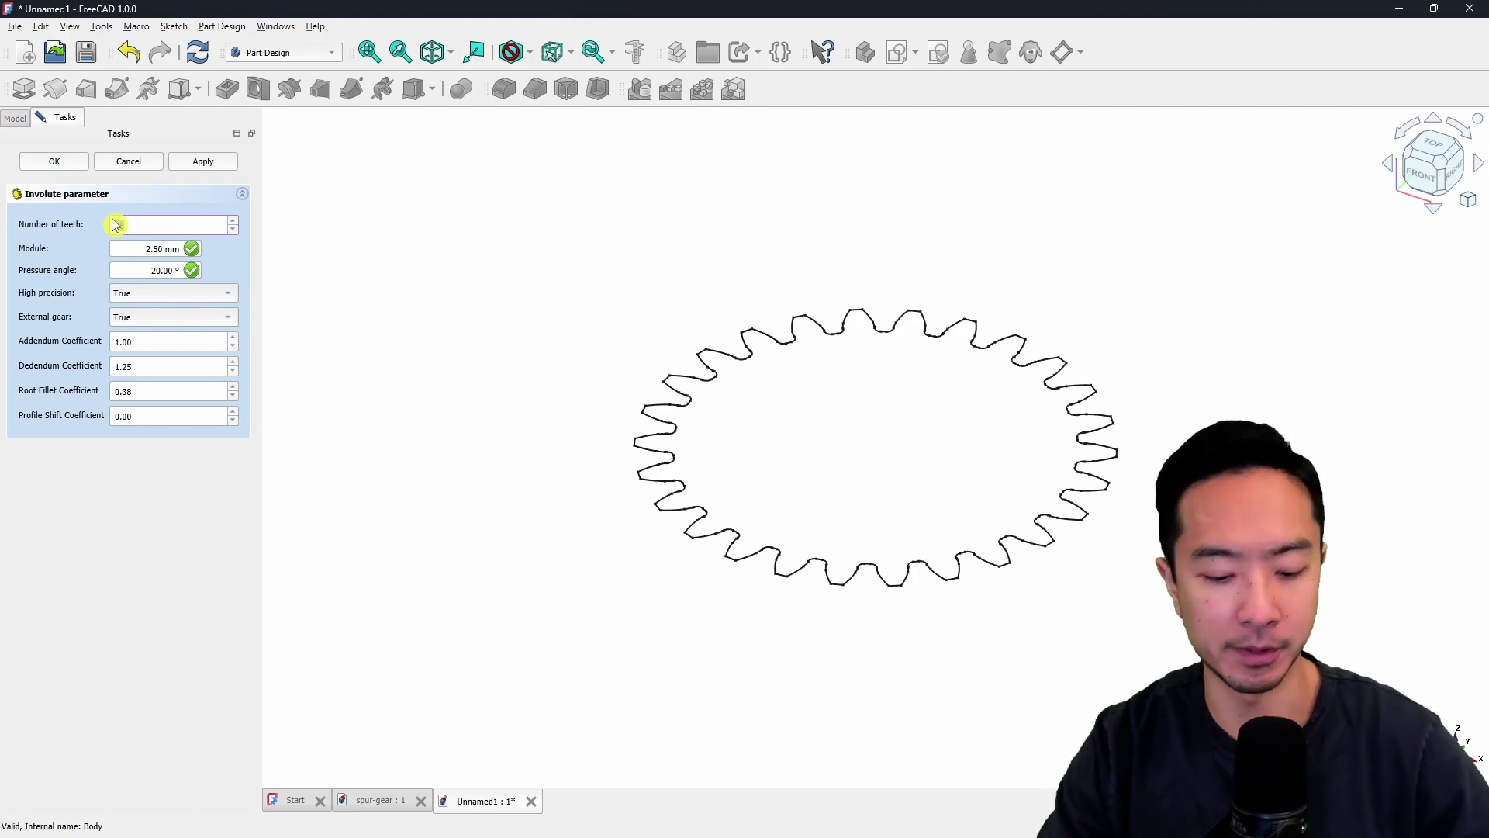
{"action": "type", "text": "60"}
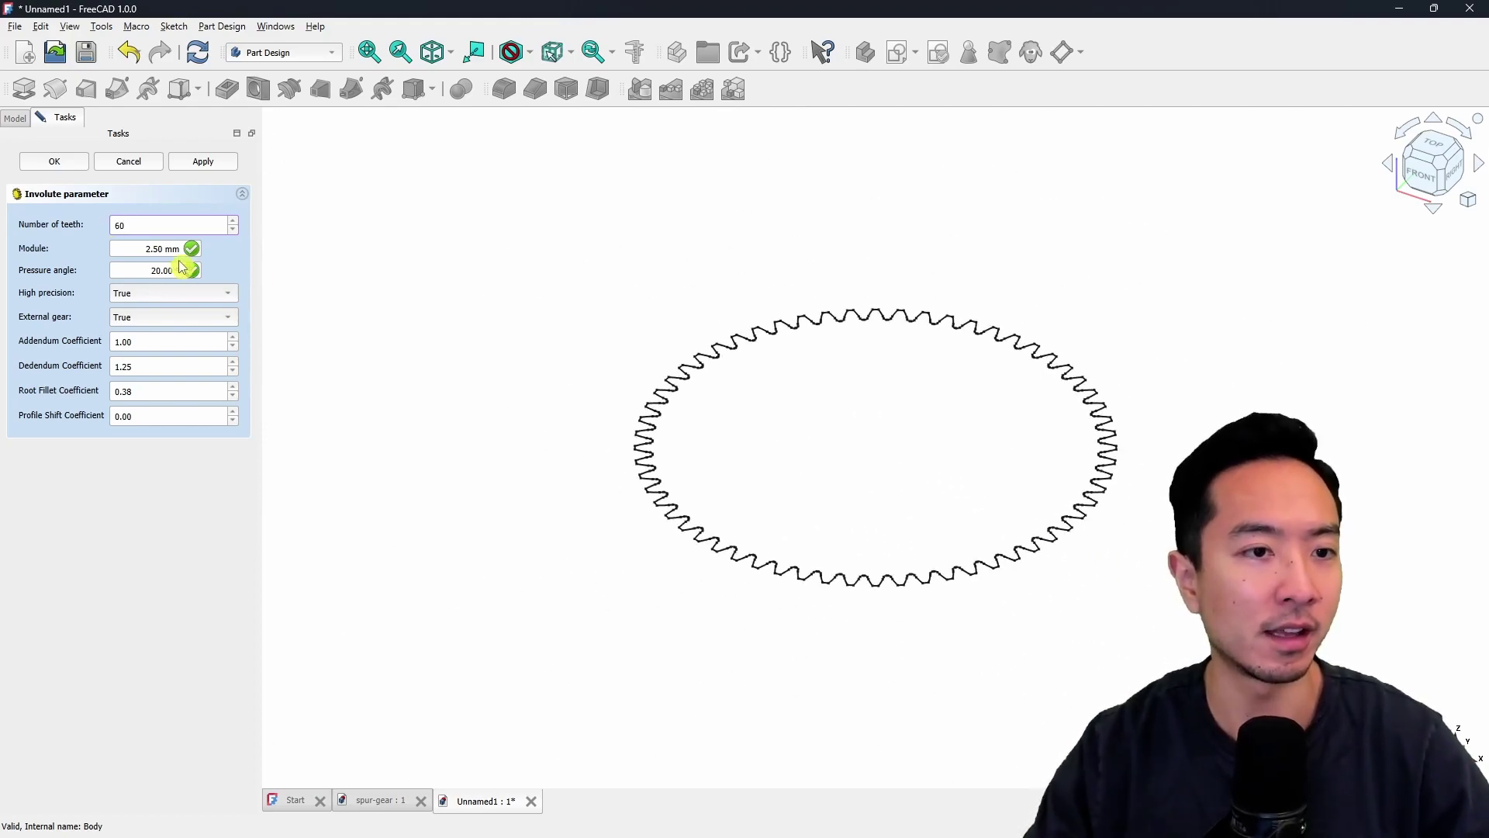
{"action": "left_click", "coordinate": [156, 249]}
{"action": "type", "text": "1"}
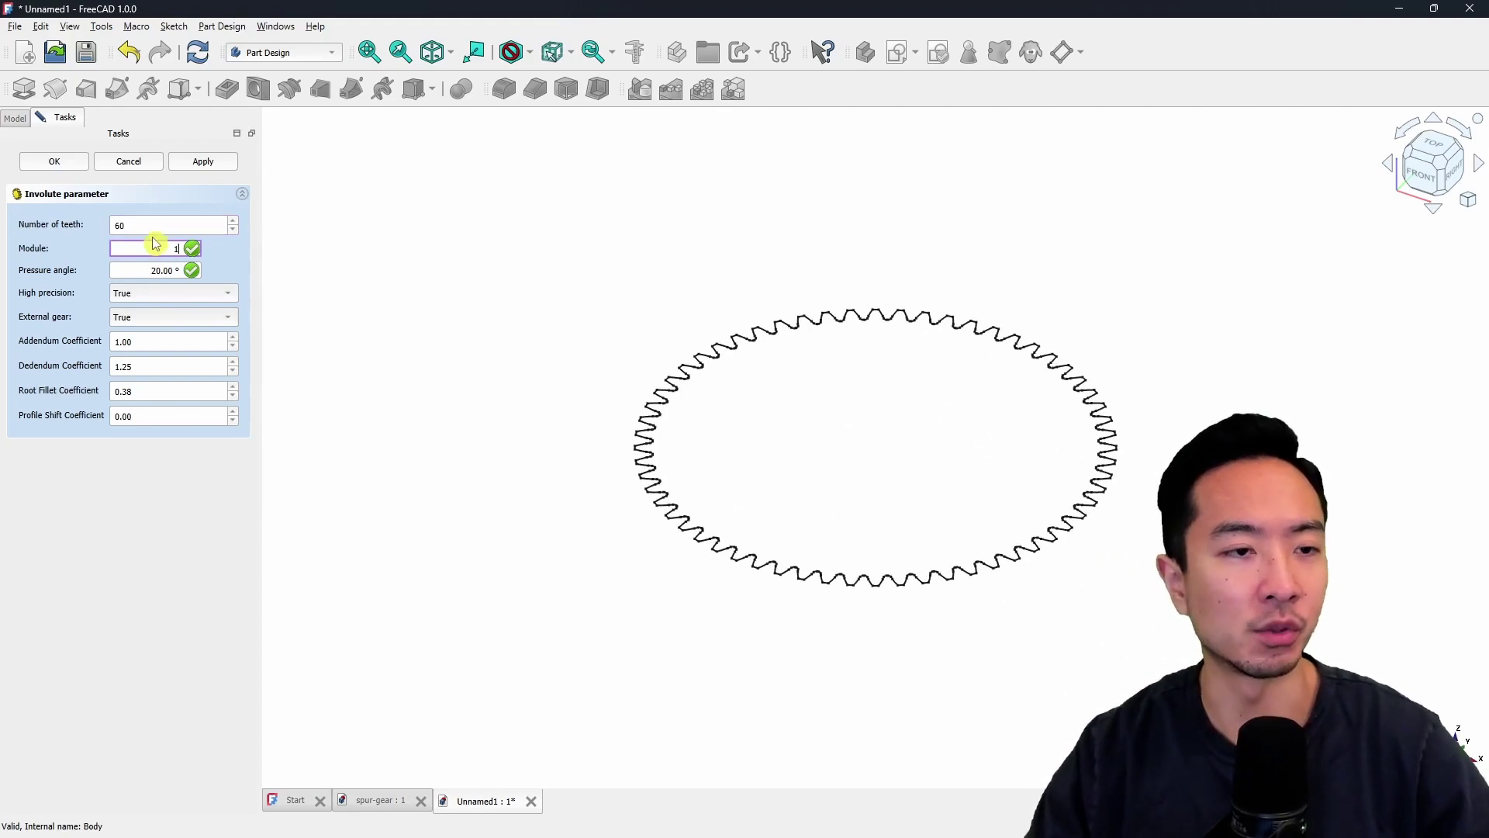
{"action": "left_click", "coordinate": [54, 161]}
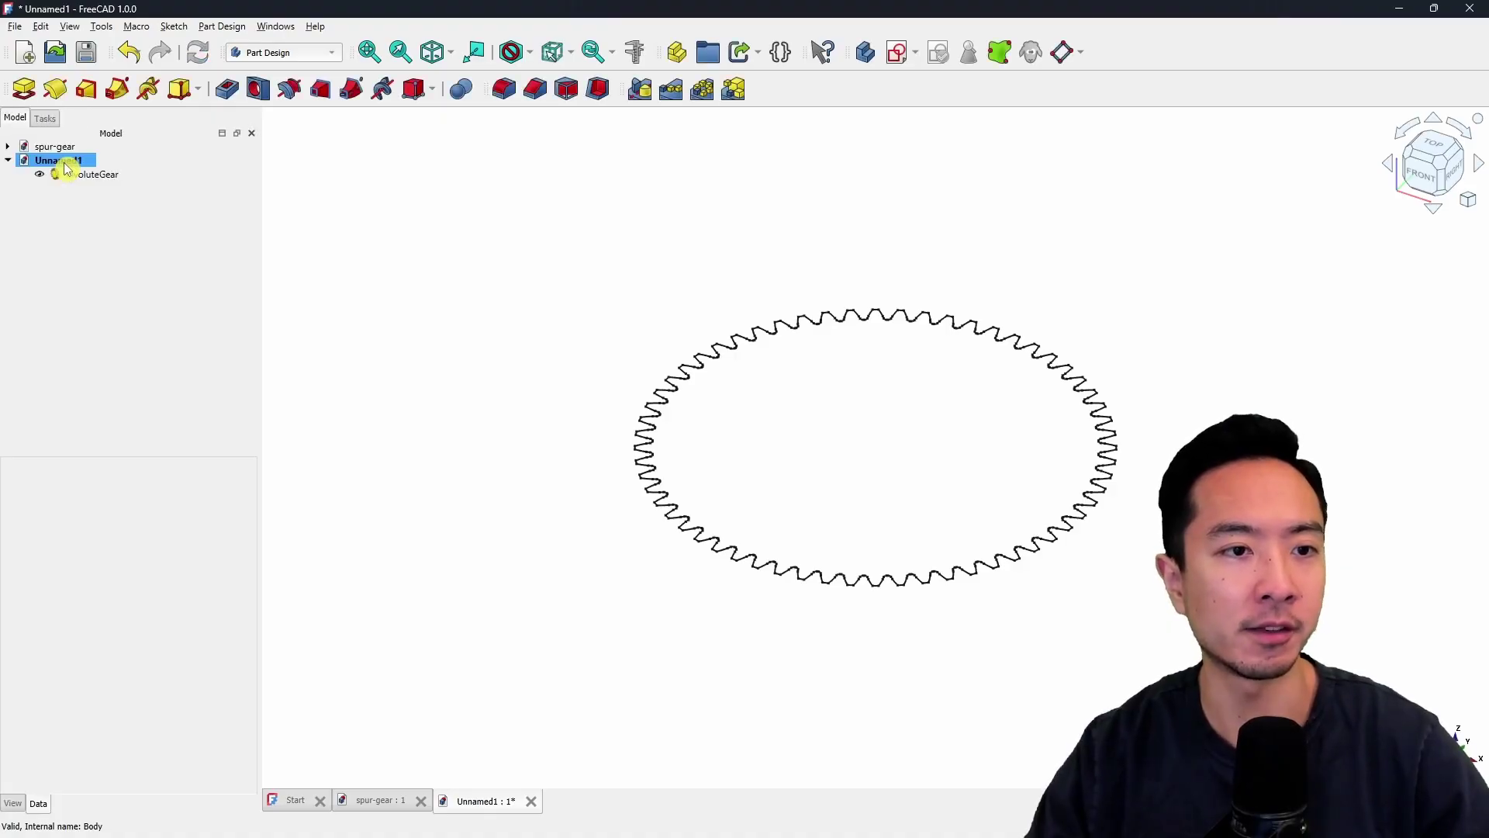
Create a new active body in the 60-tooth gear document.
{"action": "middle_click_drag", "start_coordinate": [800, 432], "coordinate": [782, 499]}
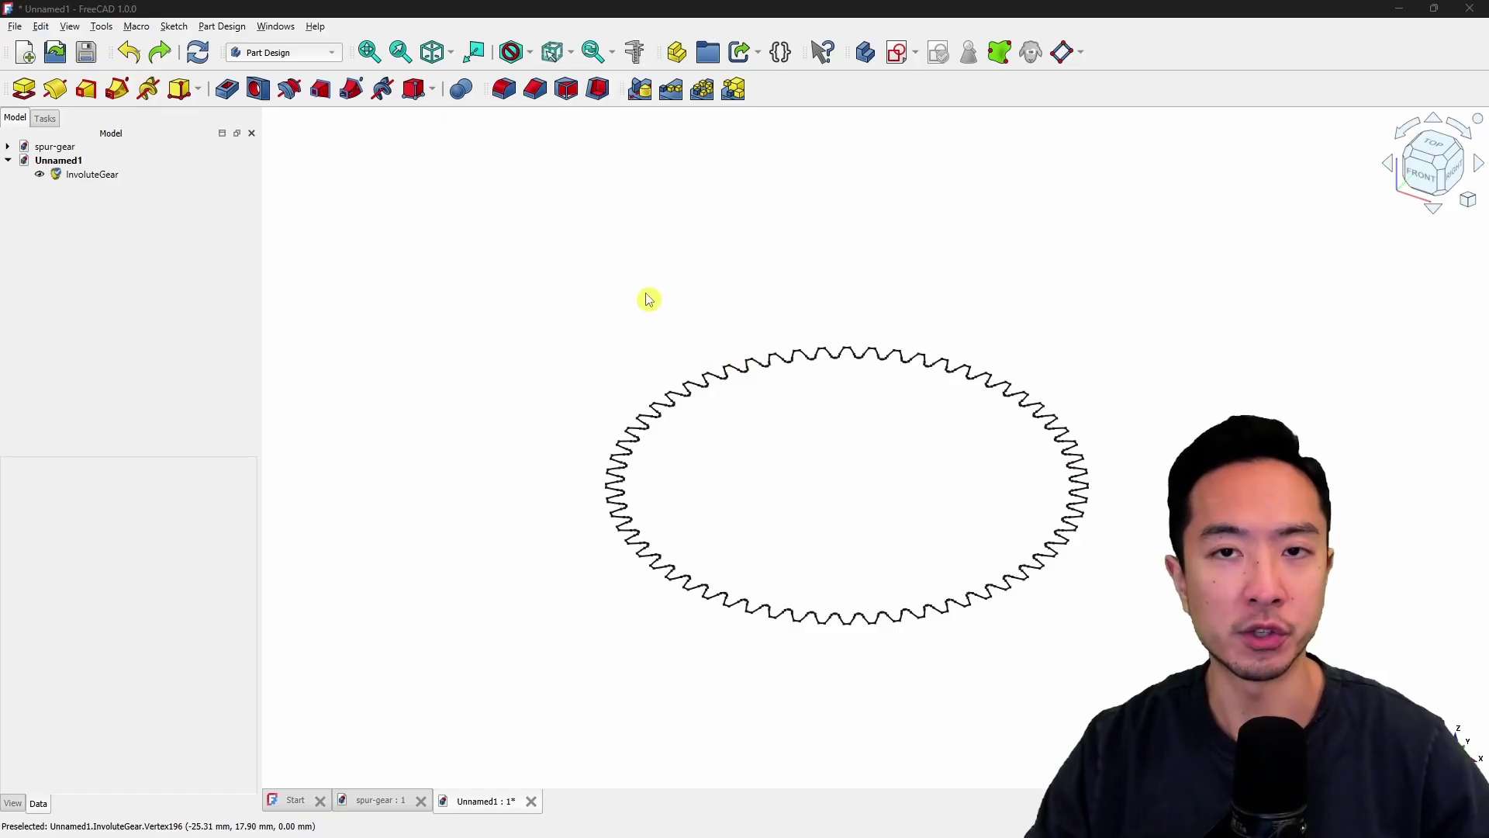
{"action": "left_click", "coordinate": [24, 91]}
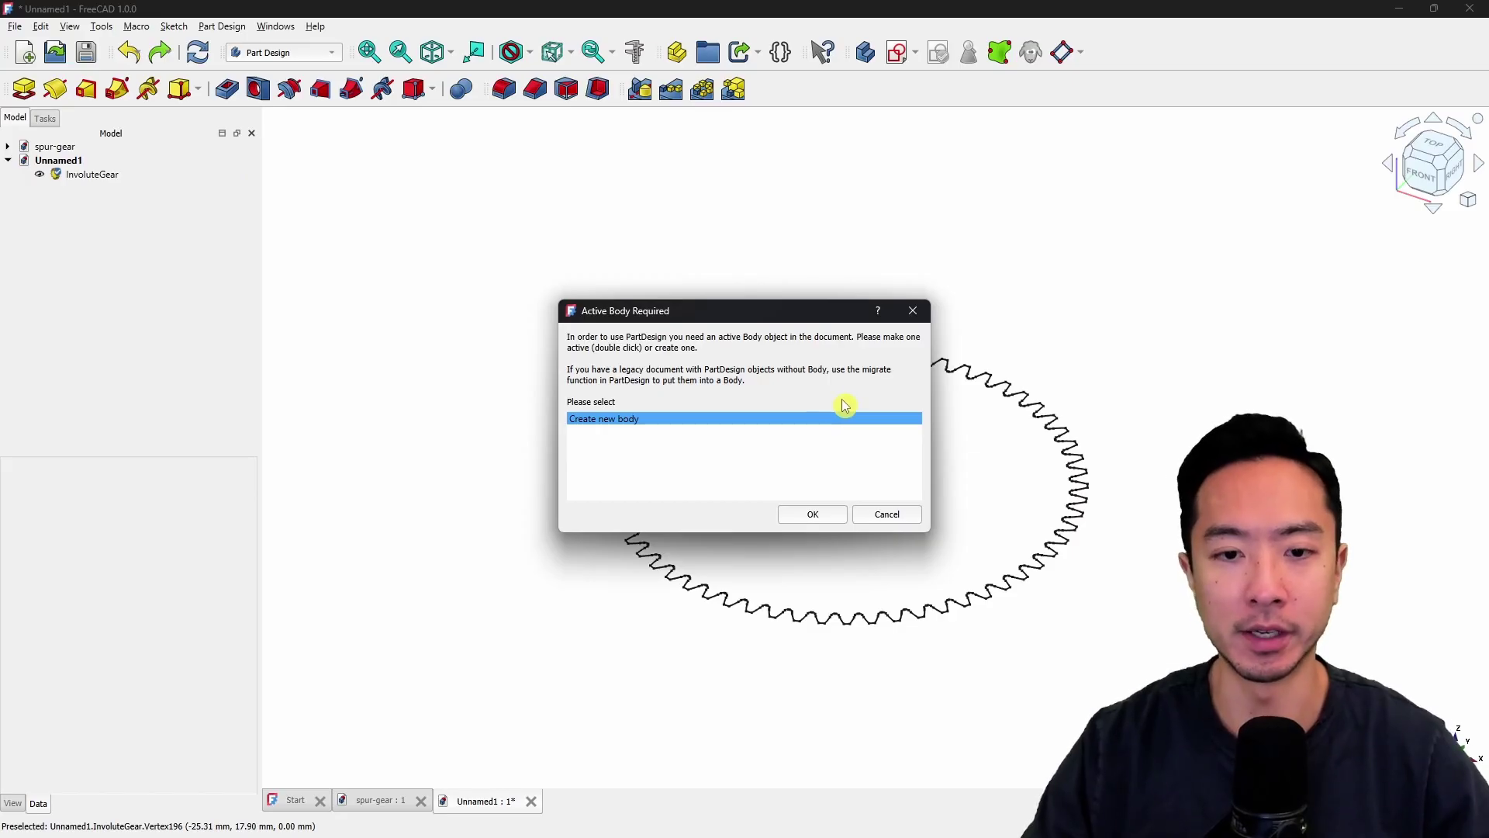
{"action": "left_click", "coordinate": [815, 513]}
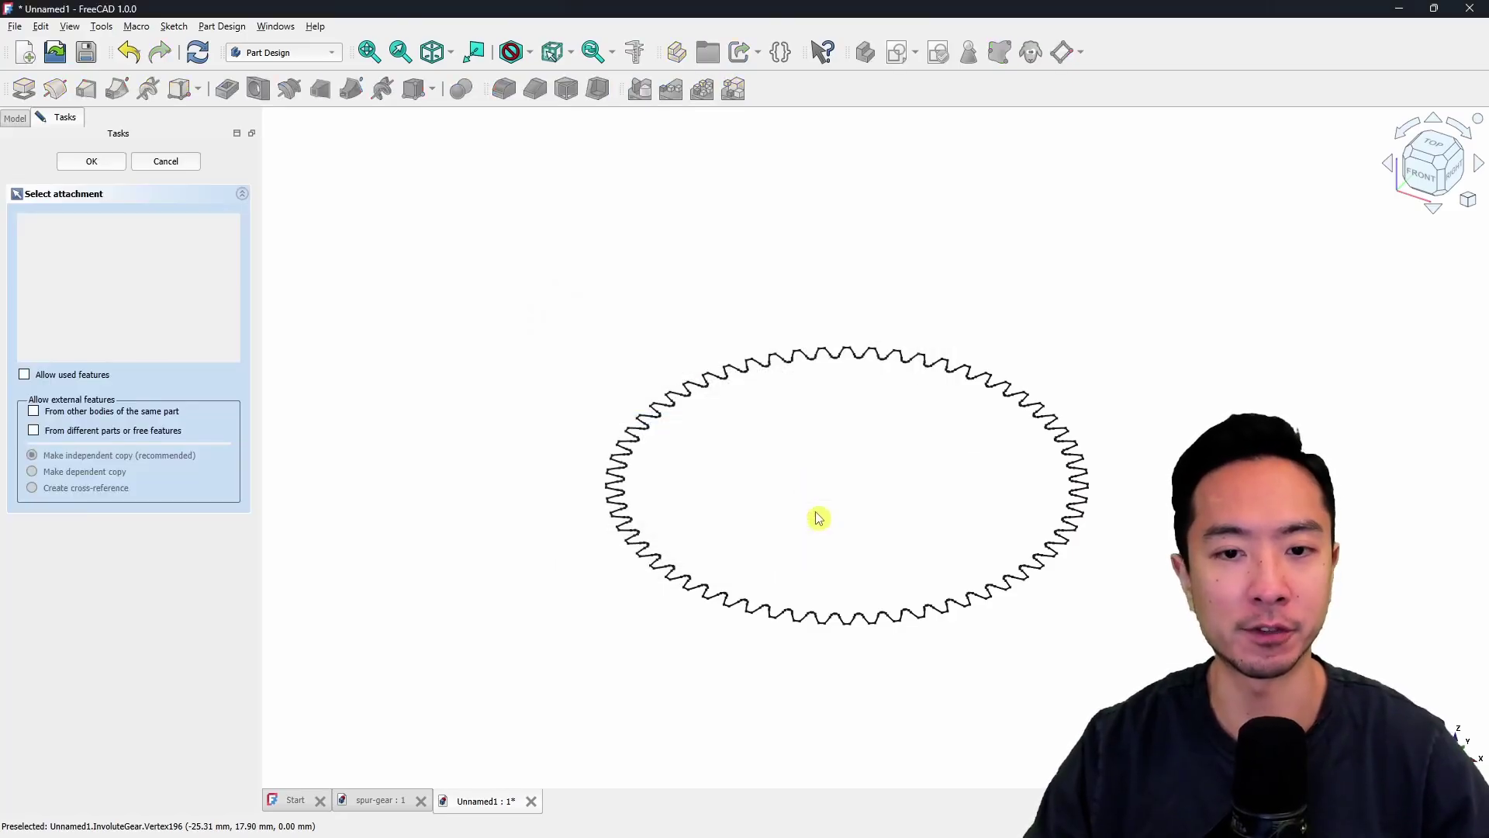
{"action": "left_click", "coordinate": [92, 166]}
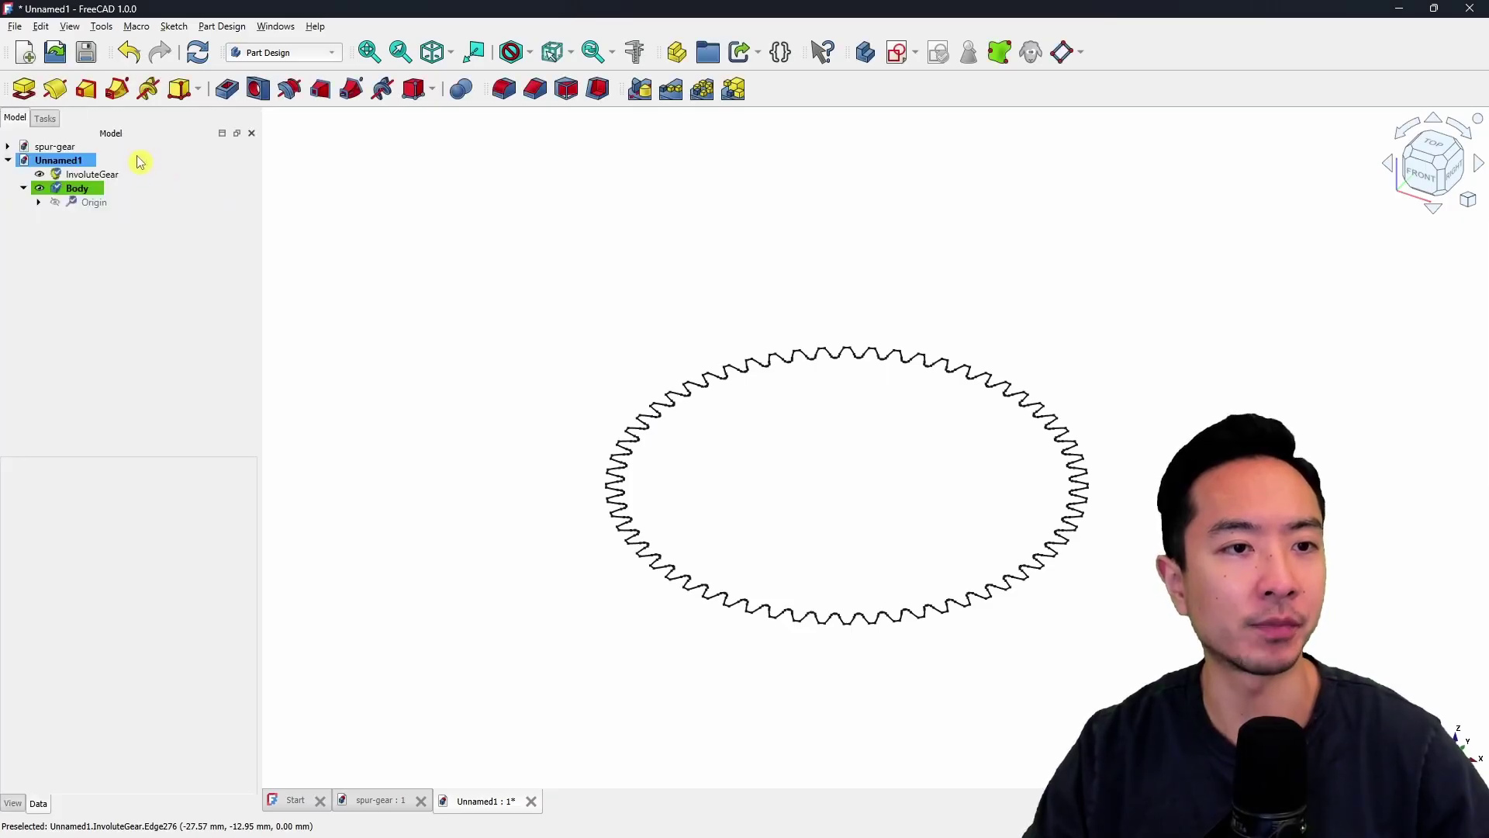
Move the 60-tooth involute gear profile into the body and pad it to a length of 10 mm along the sketch normal.
{"action": "left_click", "coordinate": [108, 175]}
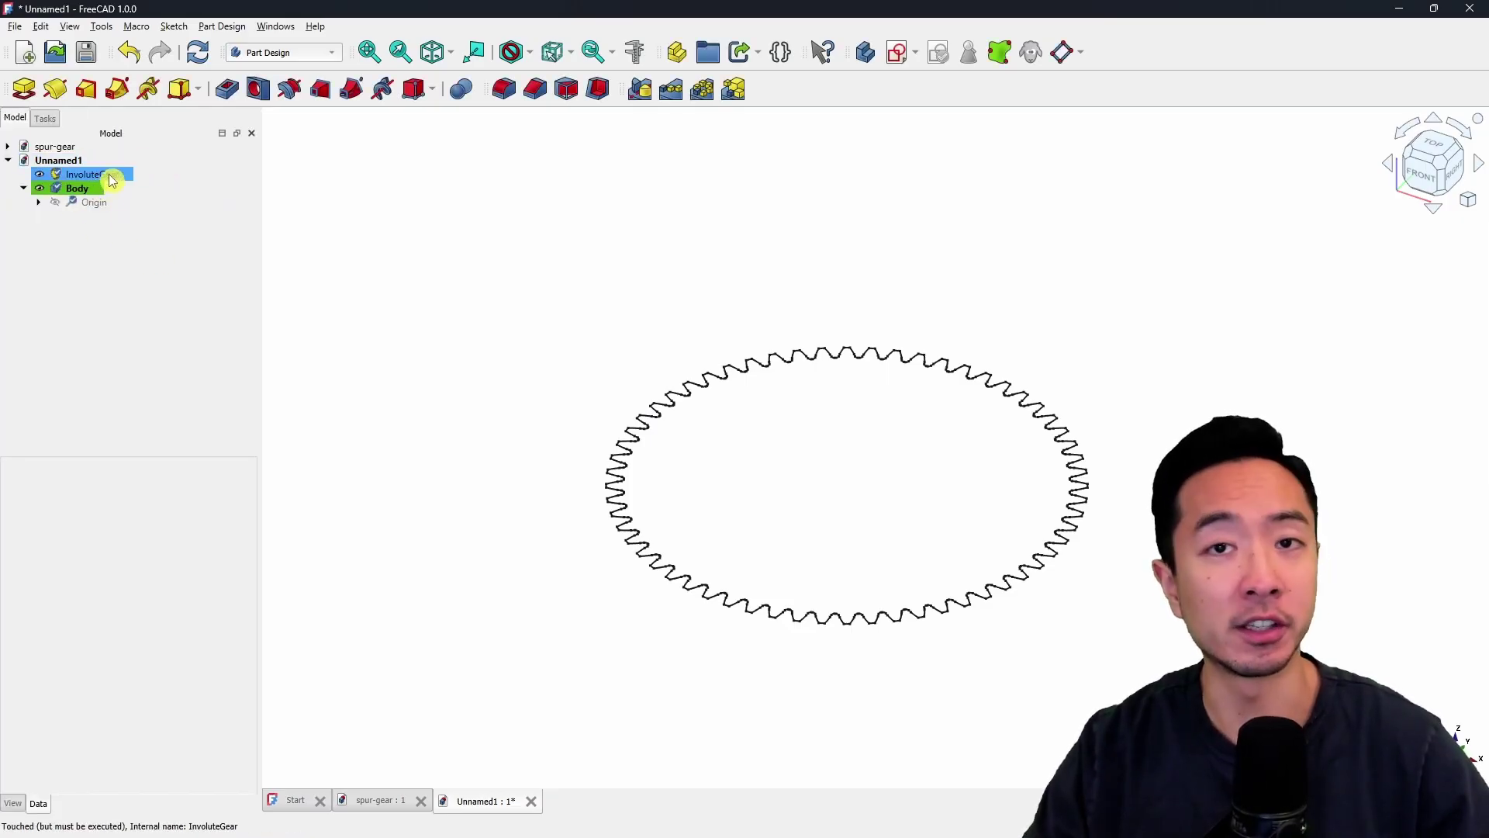
{"action": "left_click", "coordinate": [119, 176]}
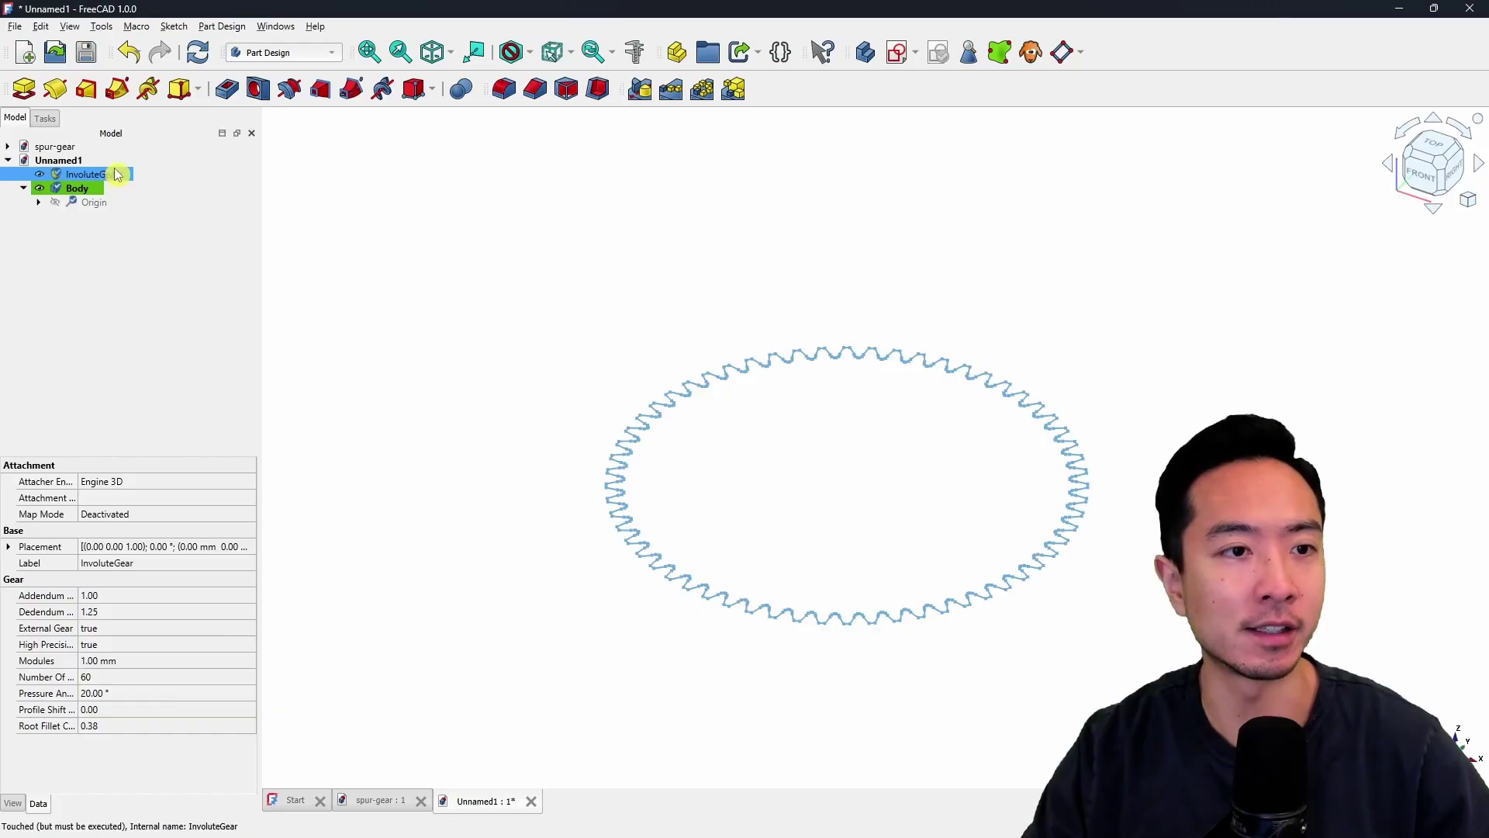
{"action": "left_click_drag", "start_coordinate": [115, 174], "coordinate": [95, 190]}
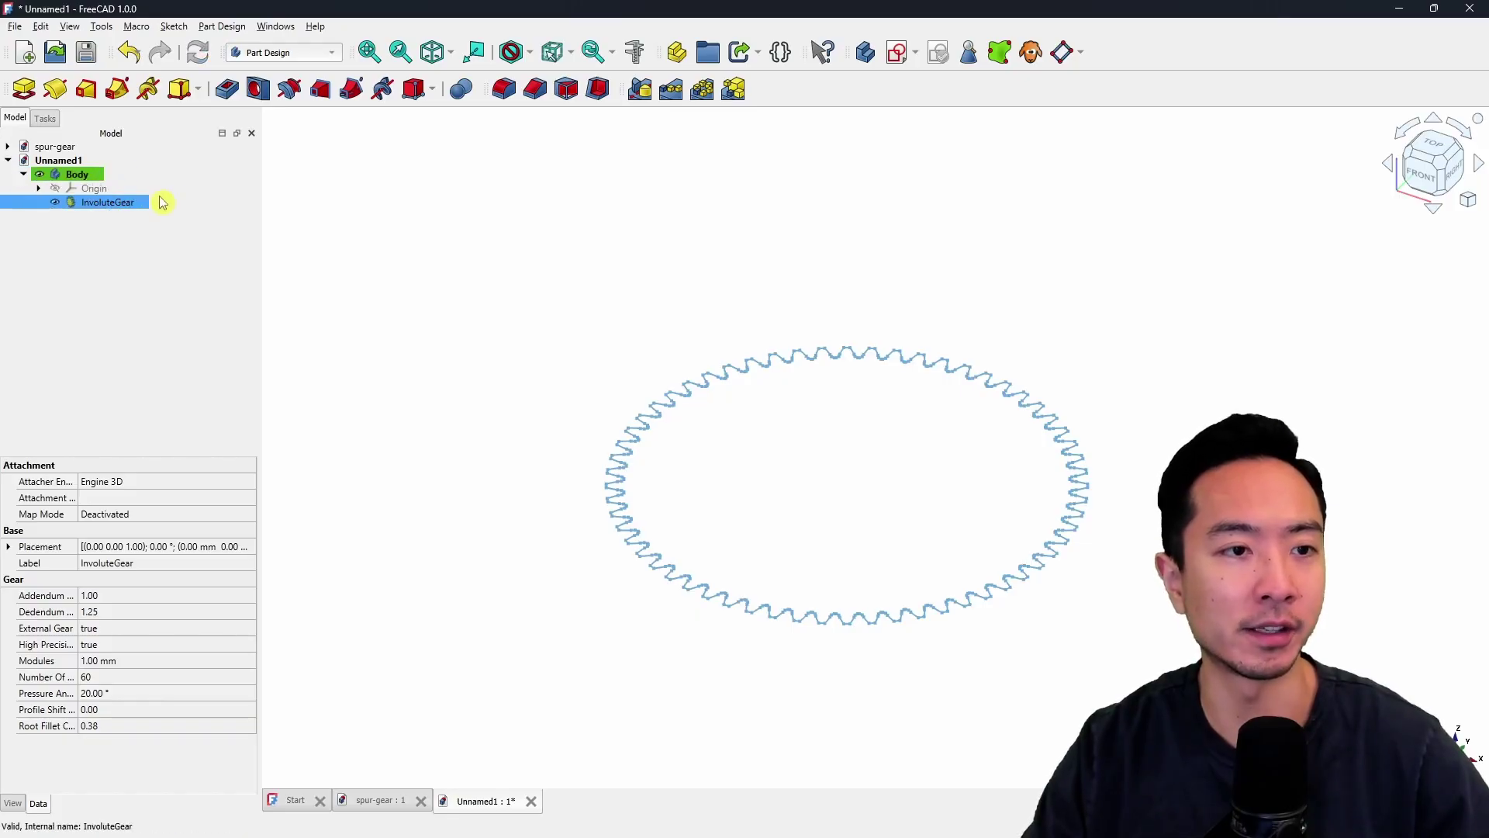
{"action": "left_click", "coordinate": [496, 295]}
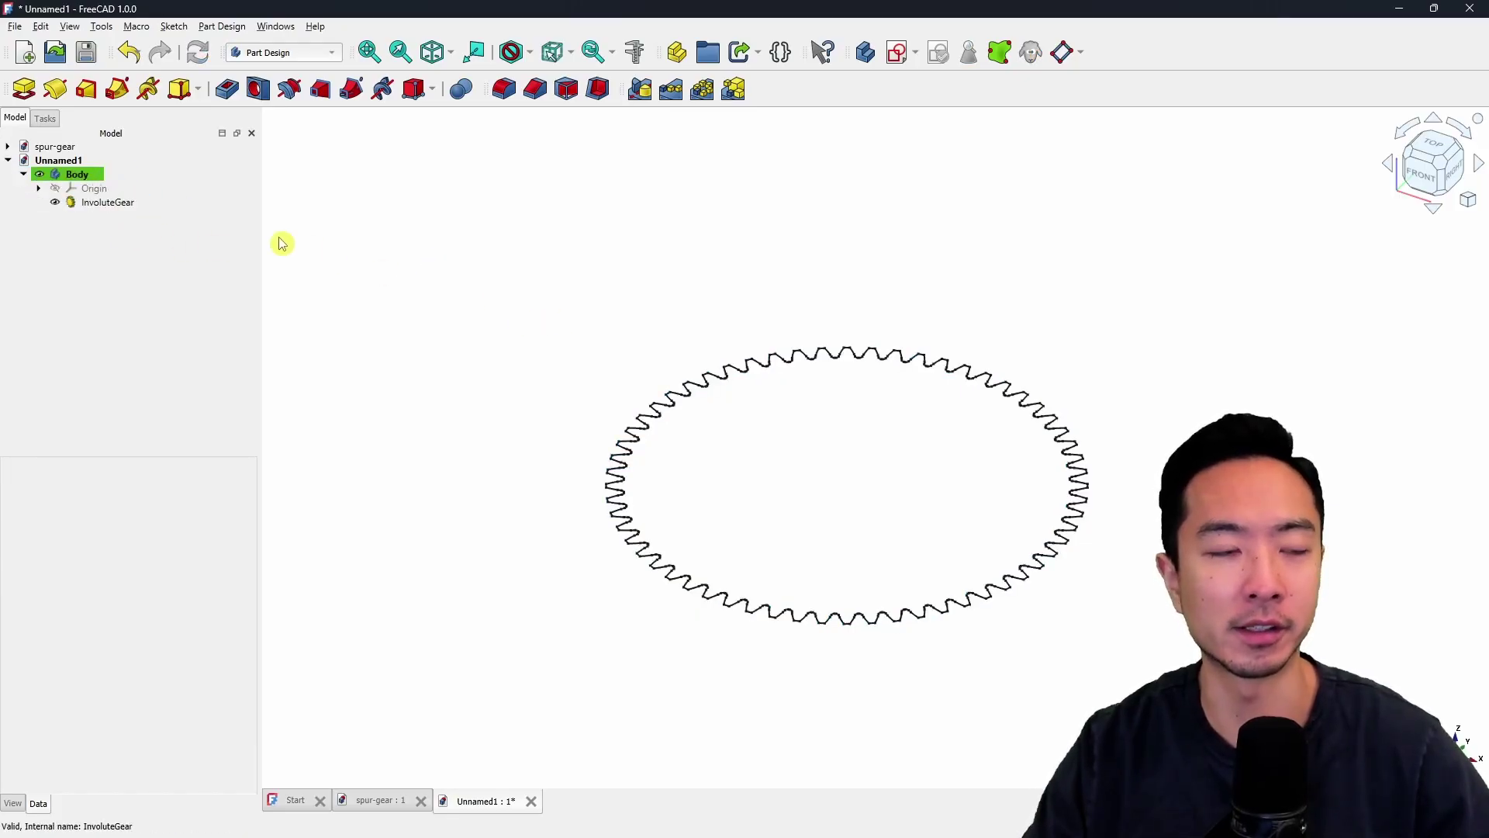
{"action": "left_click", "coordinate": [84, 201]}
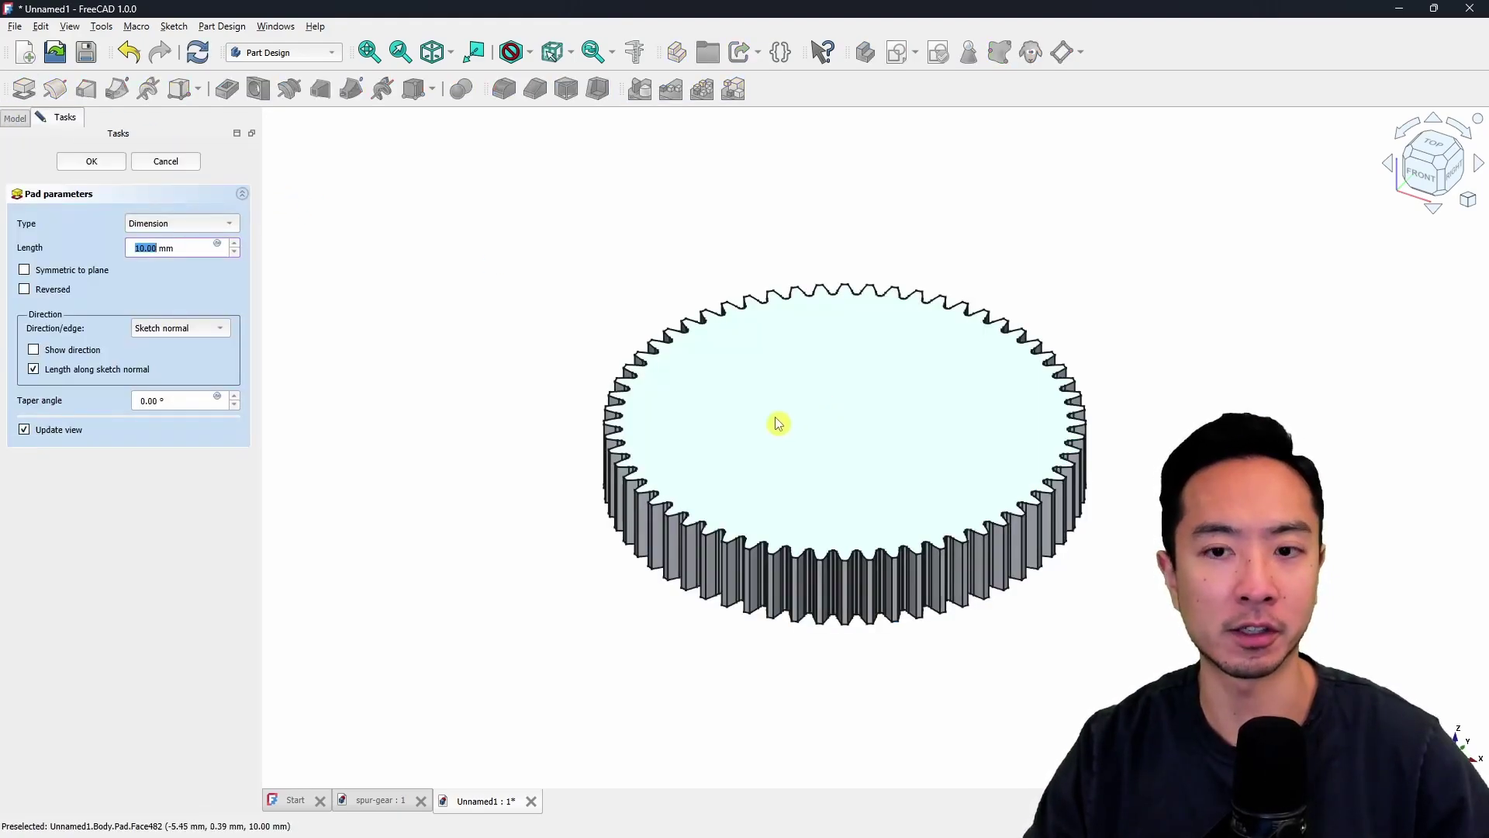
{"action": "left_click", "coordinate": [91, 161]}
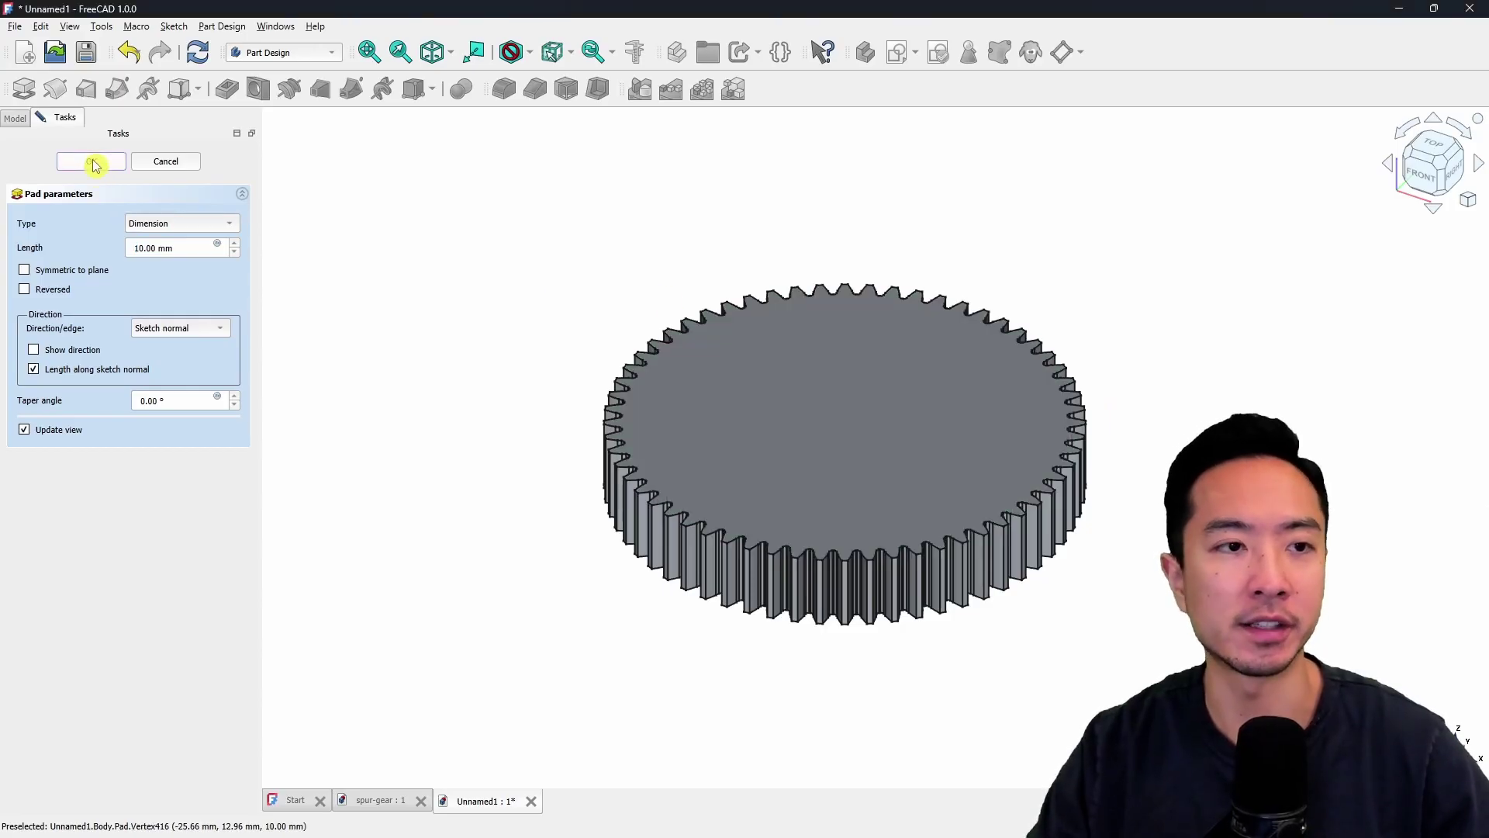
Create a second body and start a new sketch on its XY plane.
{"action": "middle_click_drag", "start_coordinate": [805, 383], "coordinate": [841, 535]}
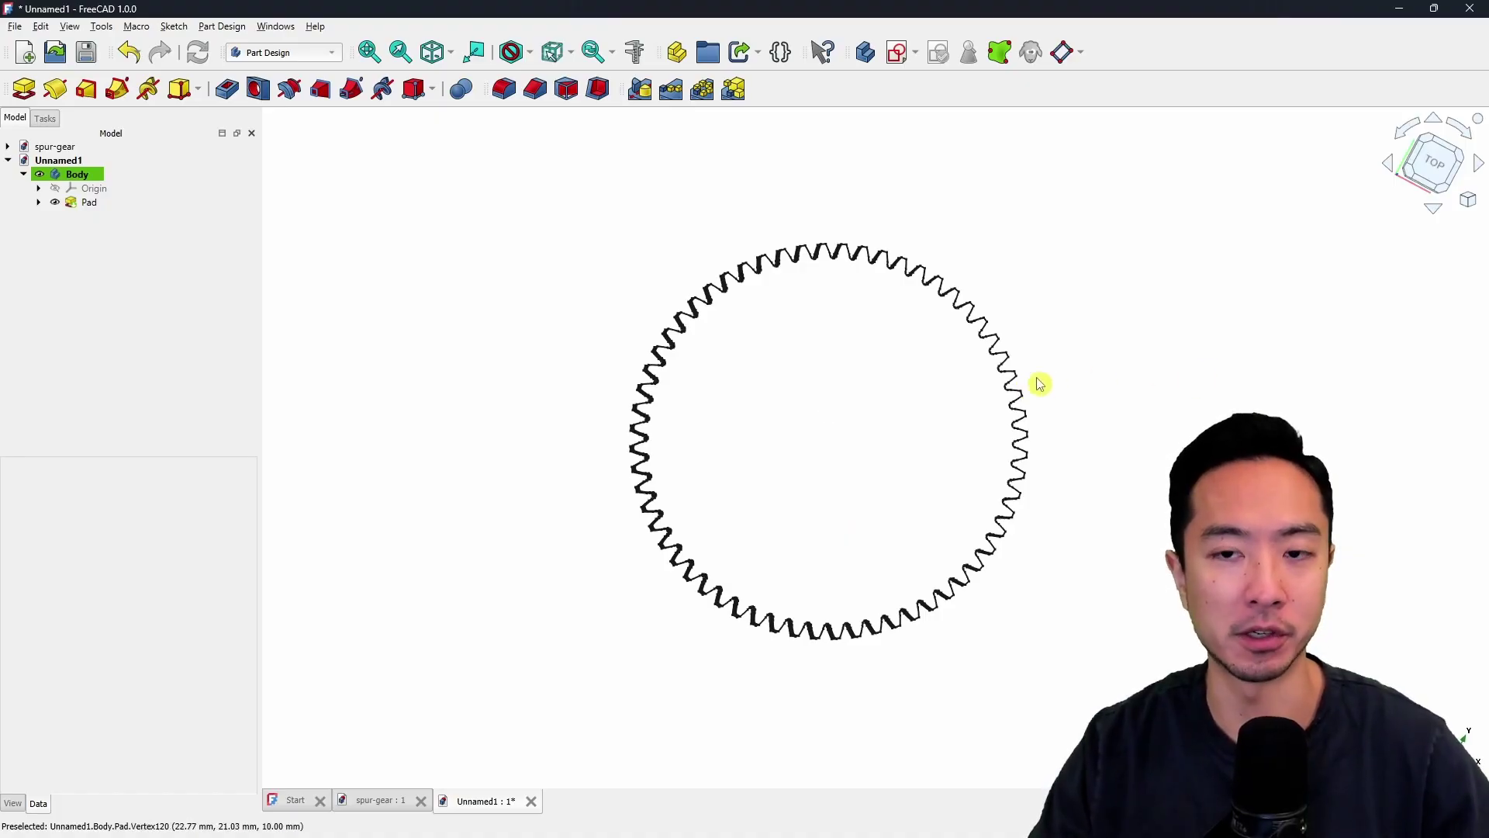
{"action": "middle_click_drag", "start_coordinate": [842, 395], "coordinate": [830, 392]}
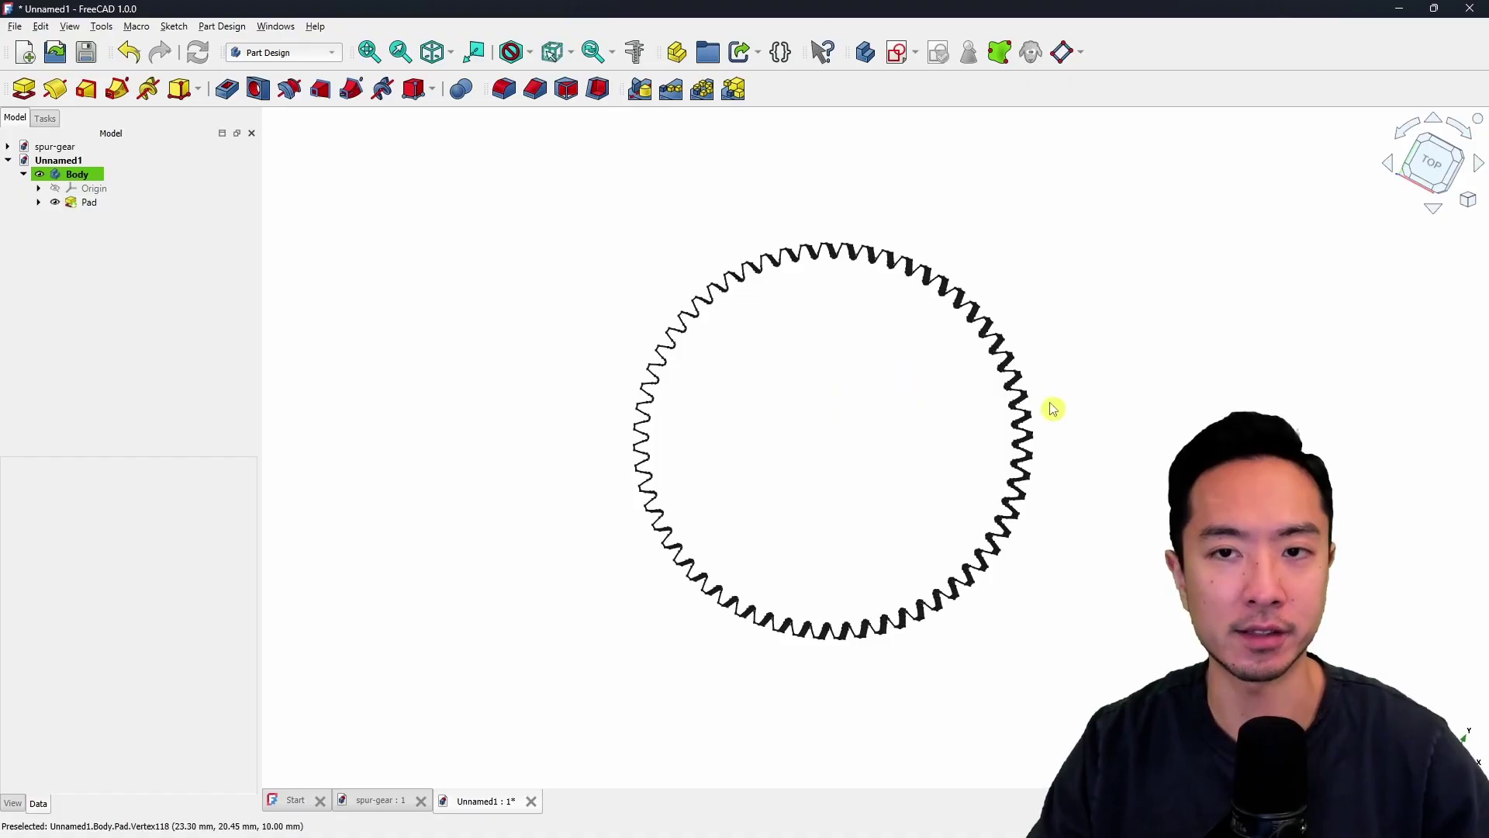
{"action": "left_click", "coordinate": [45, 120]}
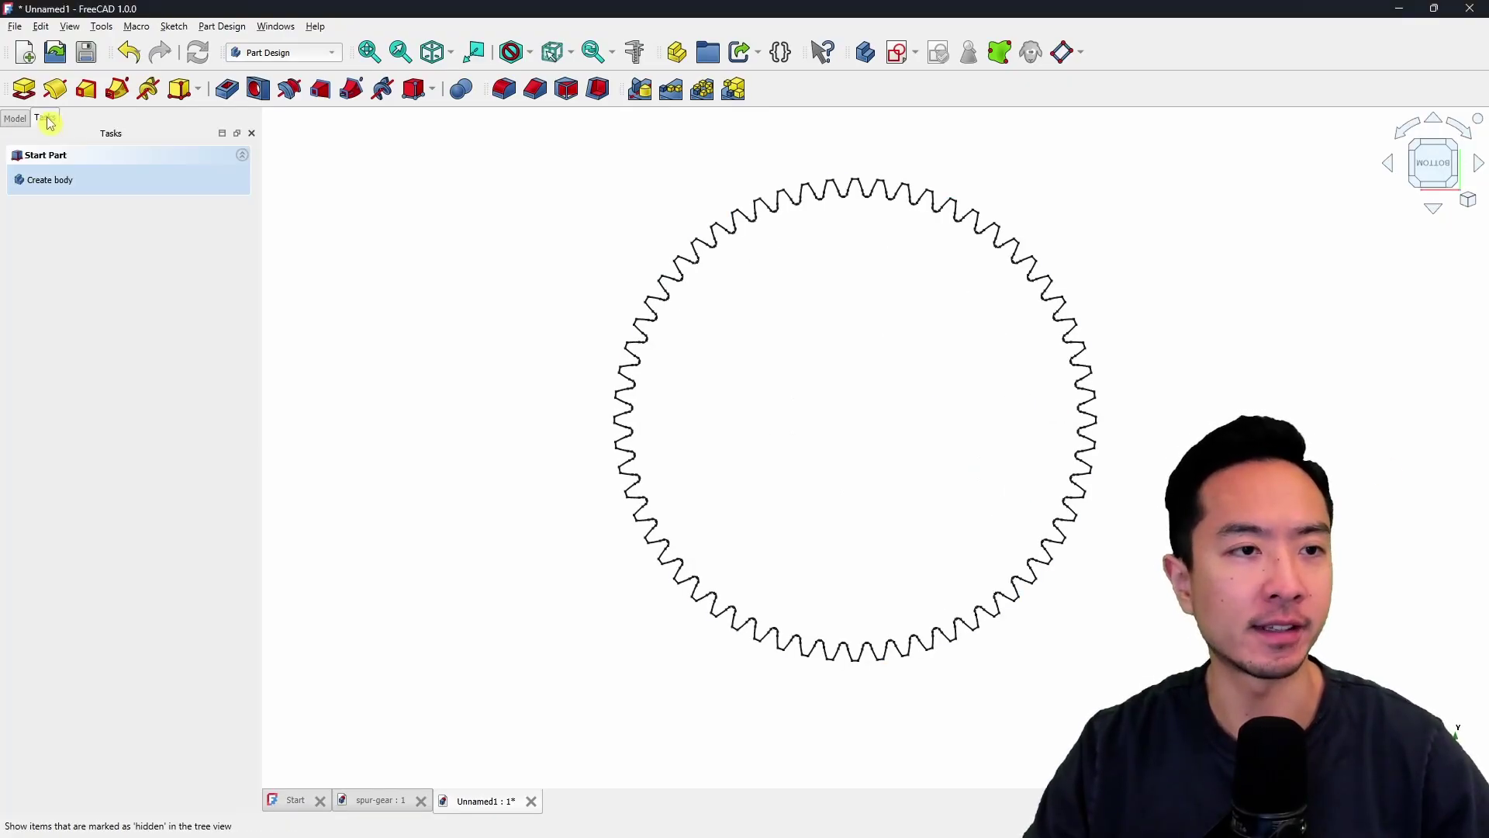
{"action": "left_click", "coordinate": [66, 184]}
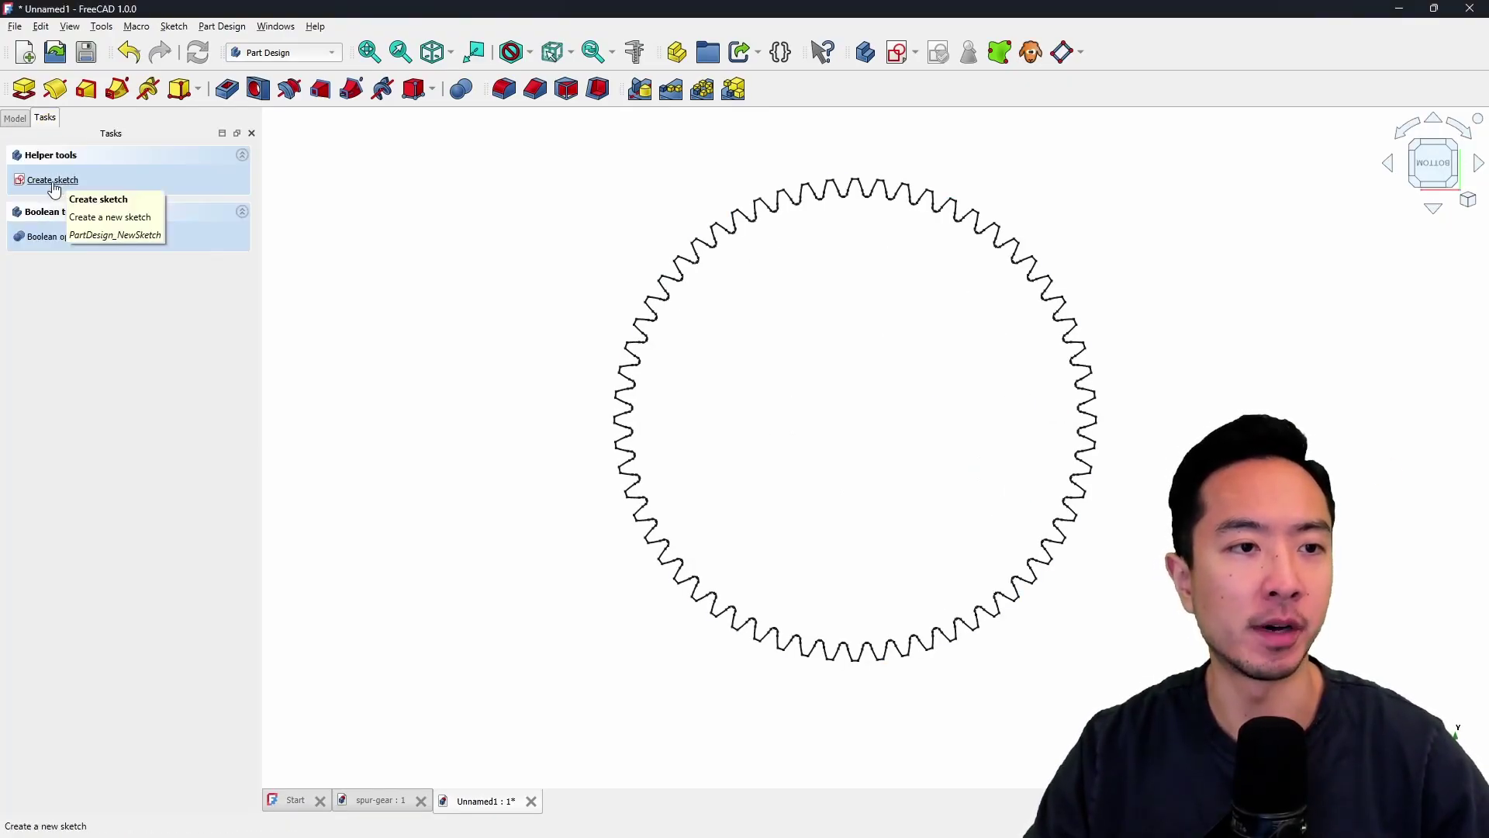
{"action": "left_click", "coordinate": [59, 187]}
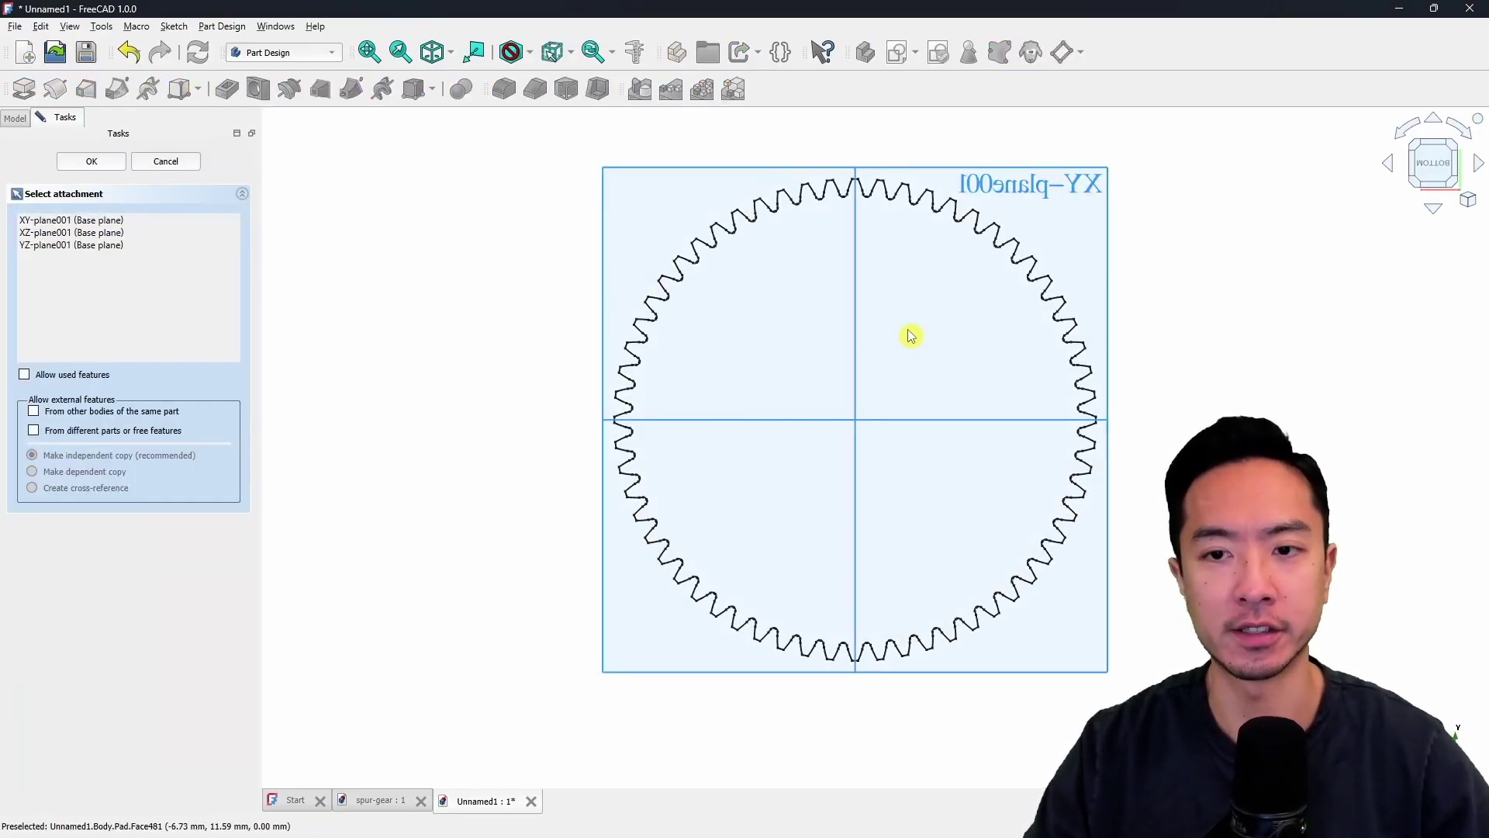
{"action": "left_click", "coordinate": [1105, 239]}
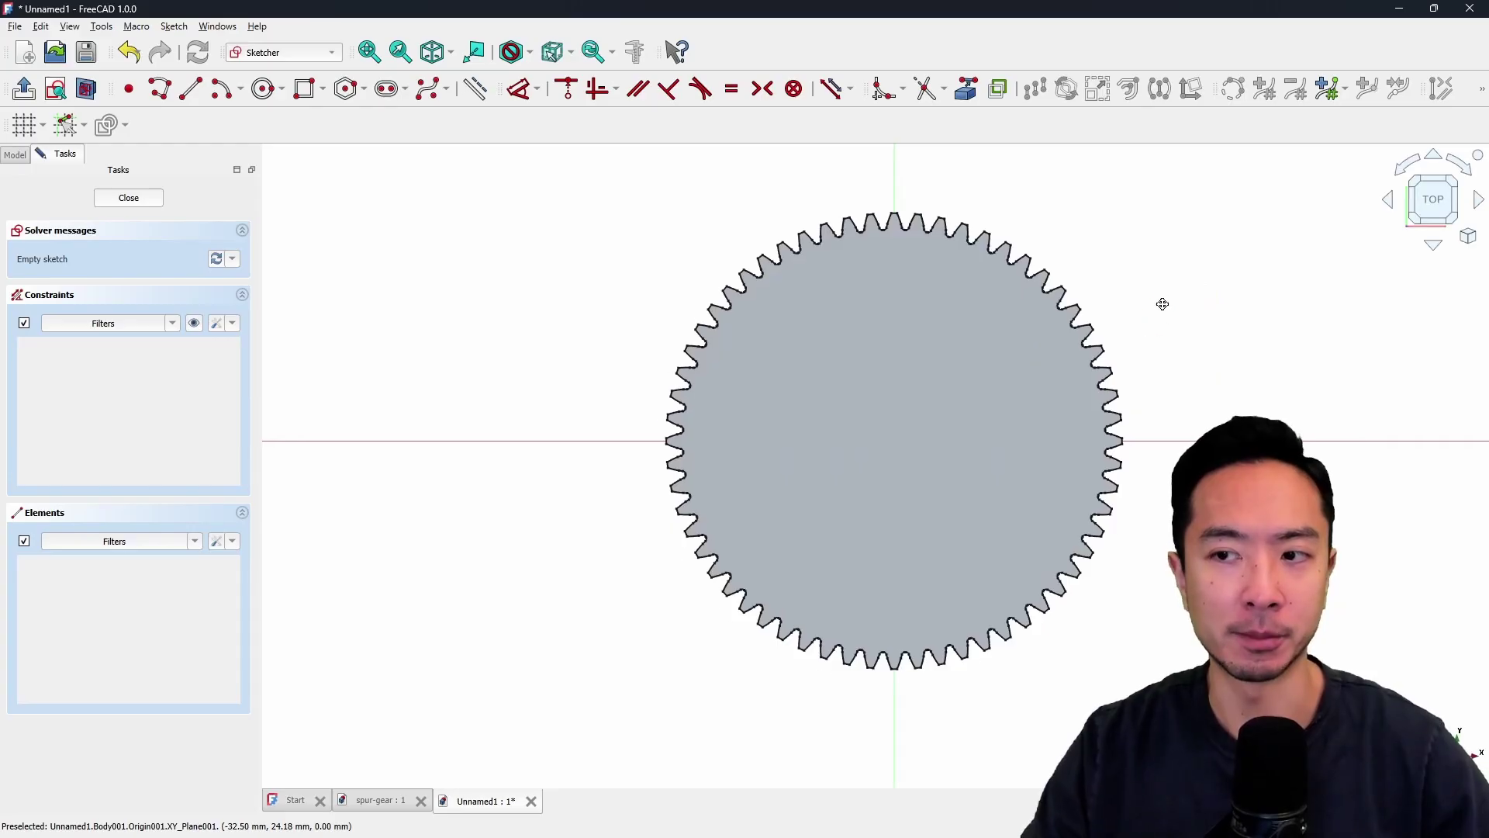
Turn the open sketch to the bottom view so it faces the underside of the padded gear.
{"action": "middle_click_drag", "start_coordinate": [1160, 302], "coordinate": [784, 579]}
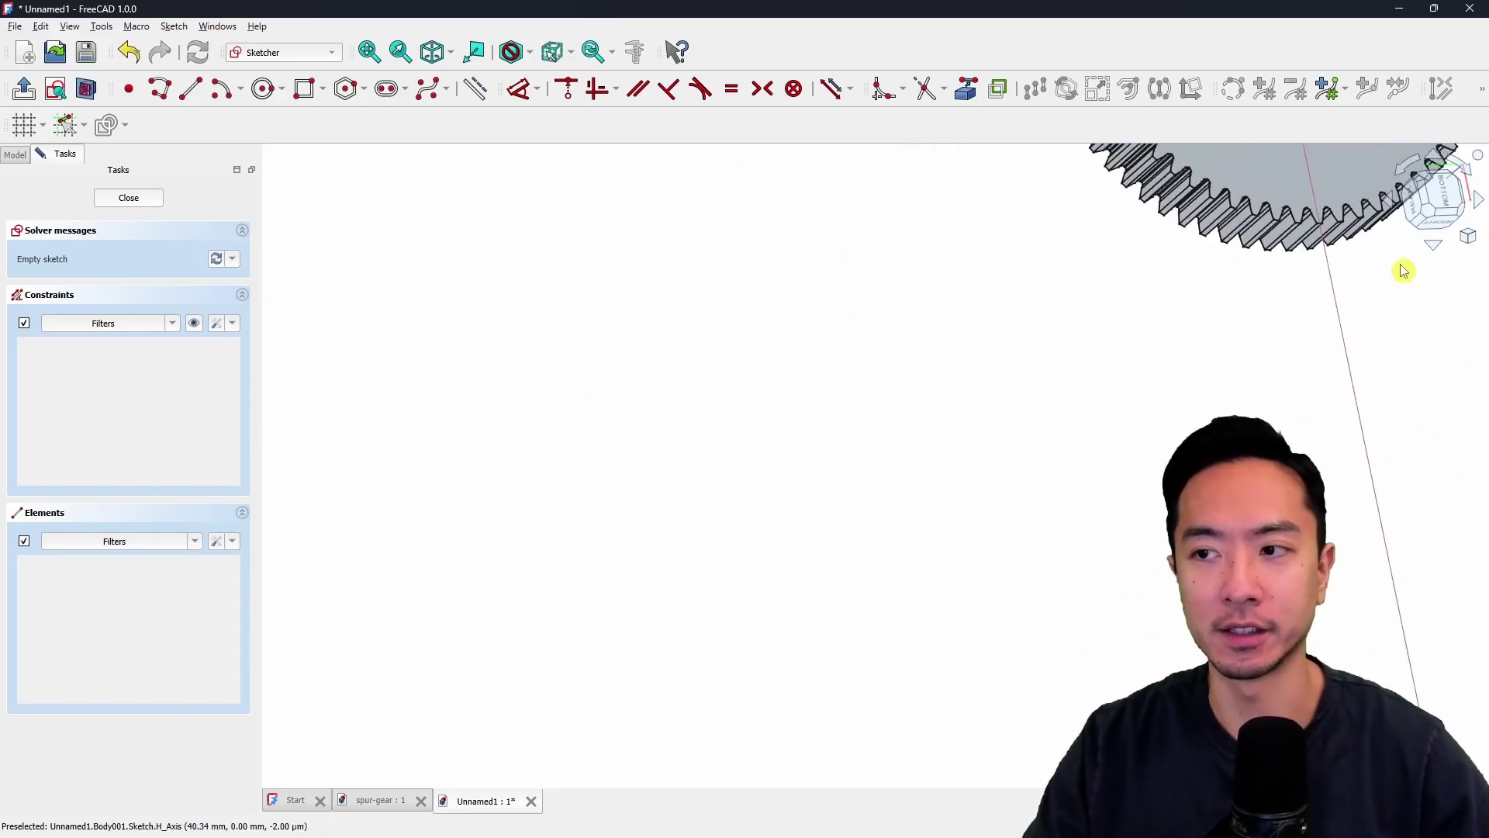
{"action": "left_click", "coordinate": [1443, 202]}
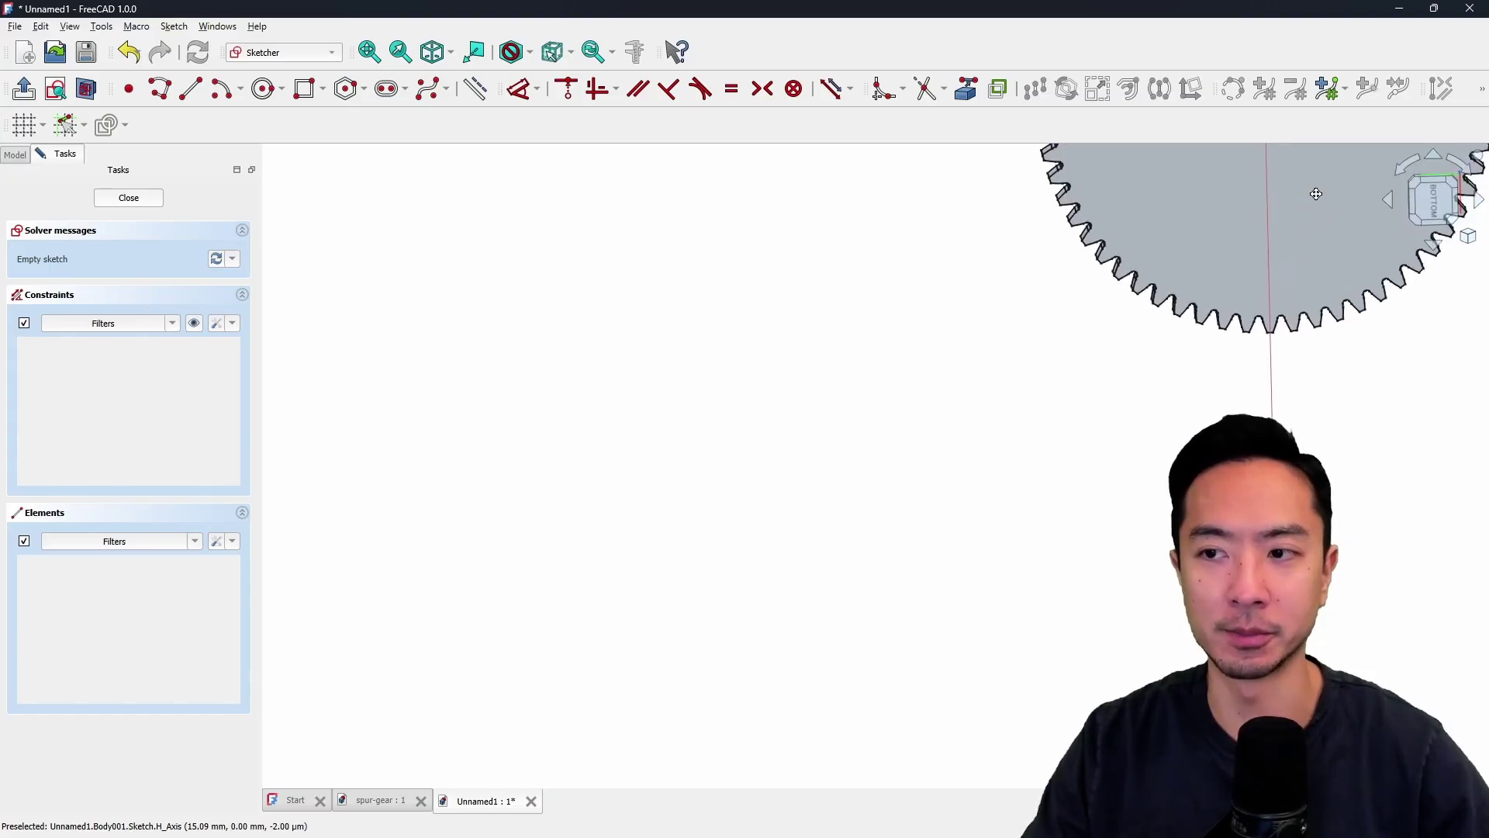
{"action": "middle_click_drag", "start_coordinate": [1313, 190], "coordinate": [887, 528]}
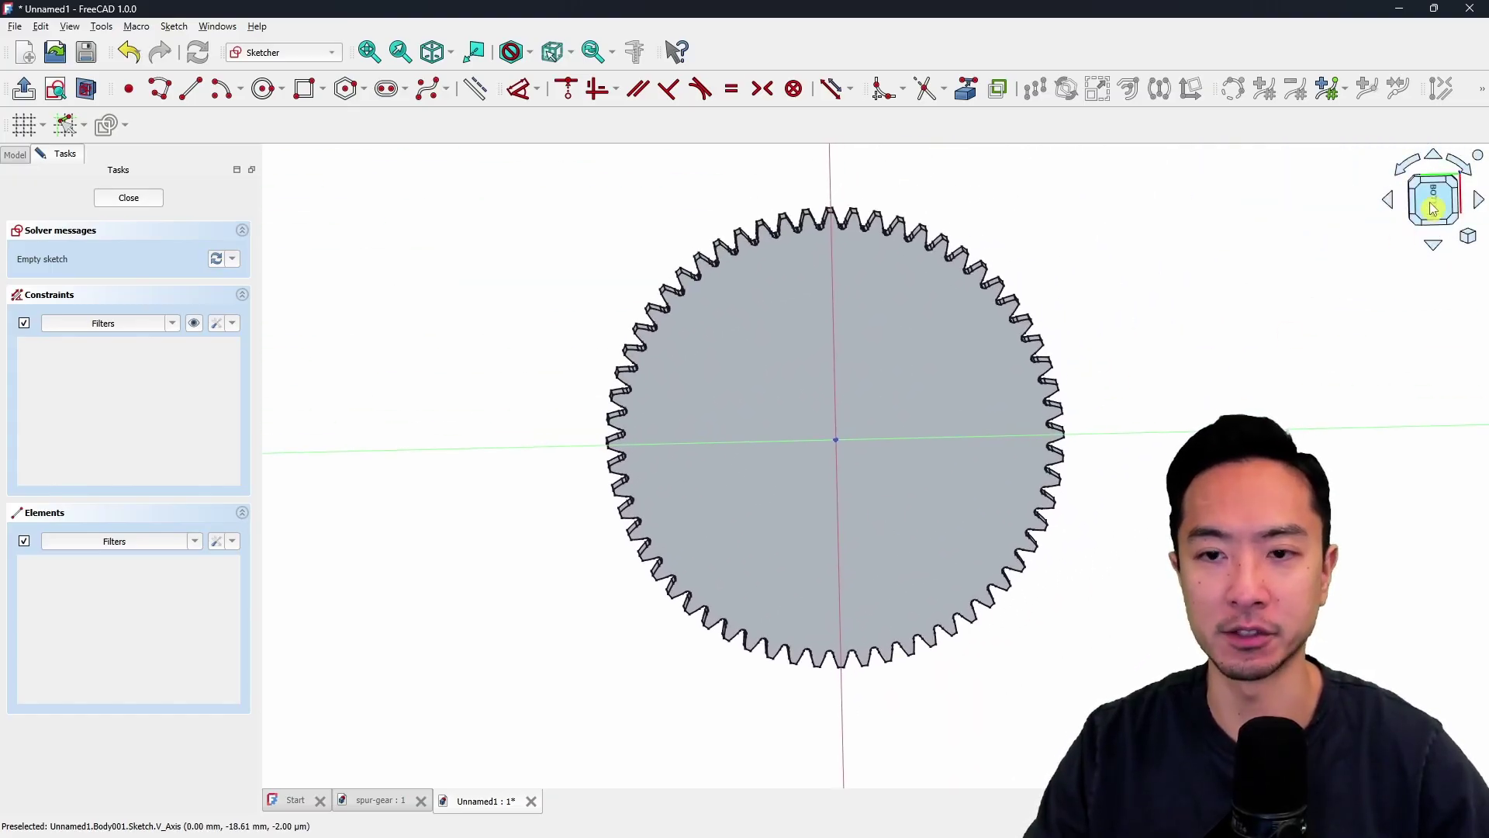
{"action": "left_click", "coordinate": [1421, 225]}
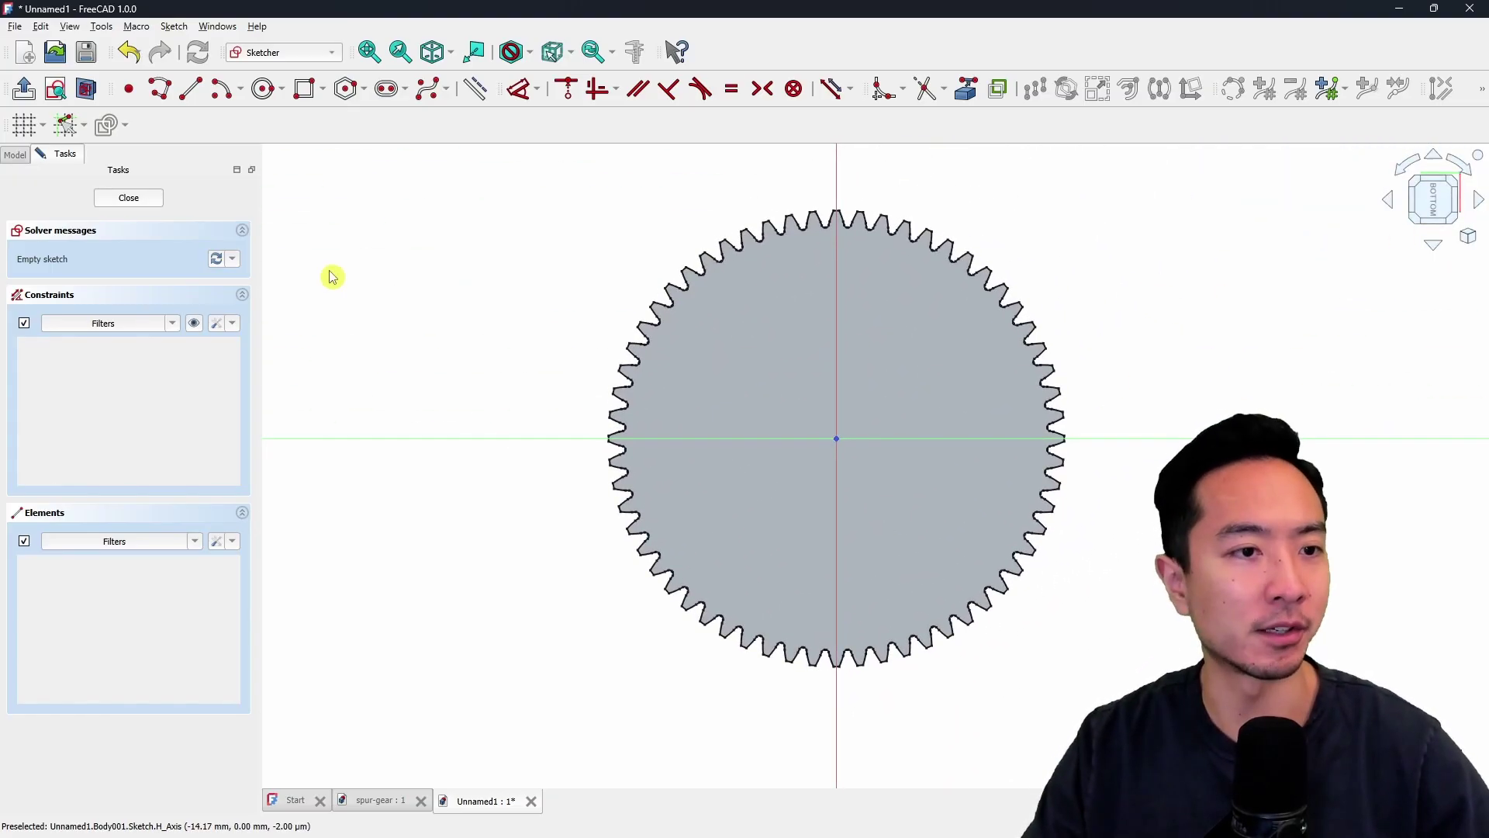
Sketch a 70 mm diameter circle centred on the origin around the gear and close the sketch.
{"action": "left_click", "coordinate": [264, 88]}
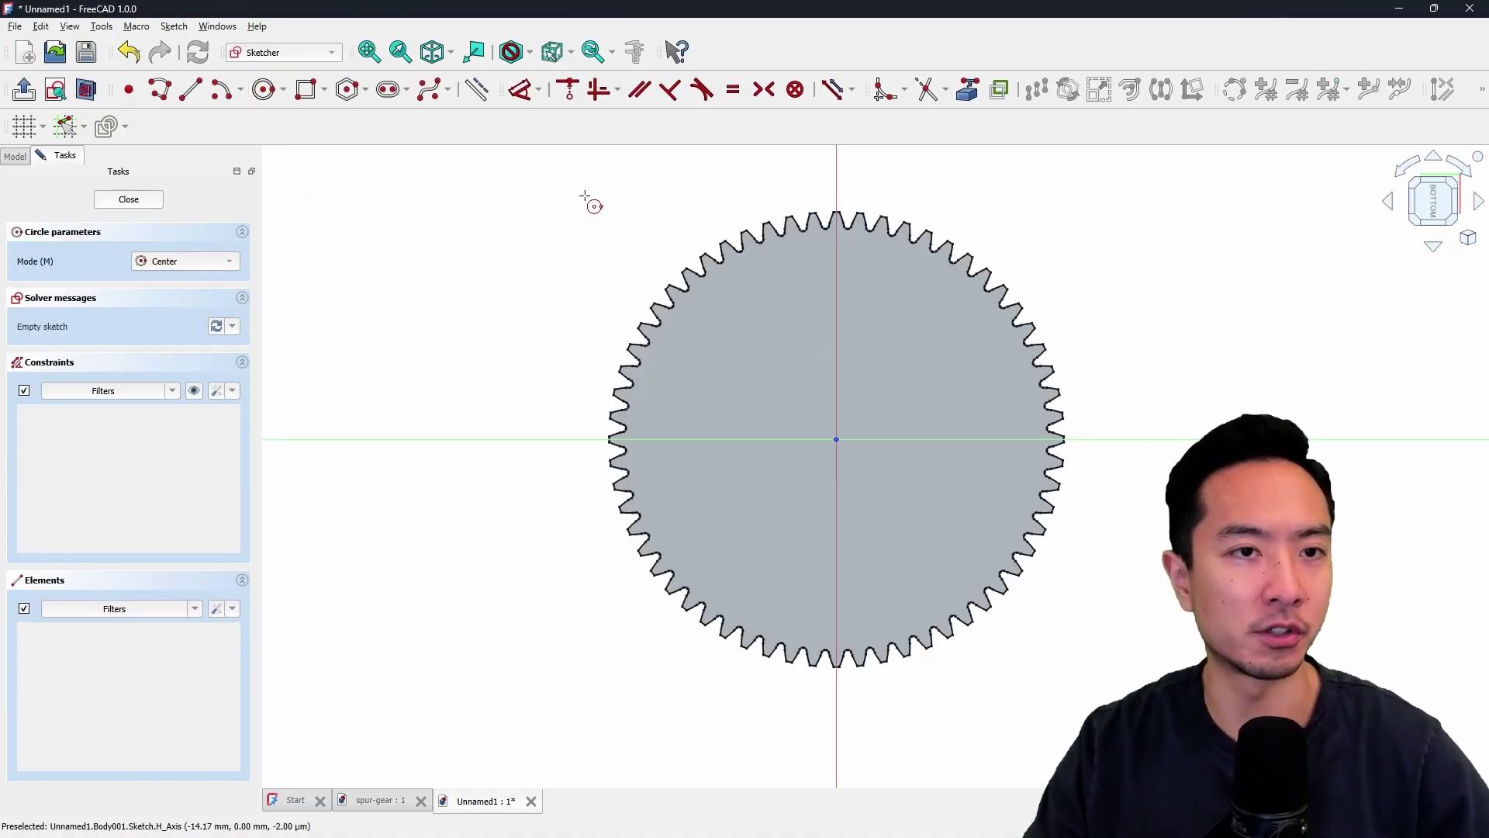
{"action": "left_click", "coordinate": [838, 439]}
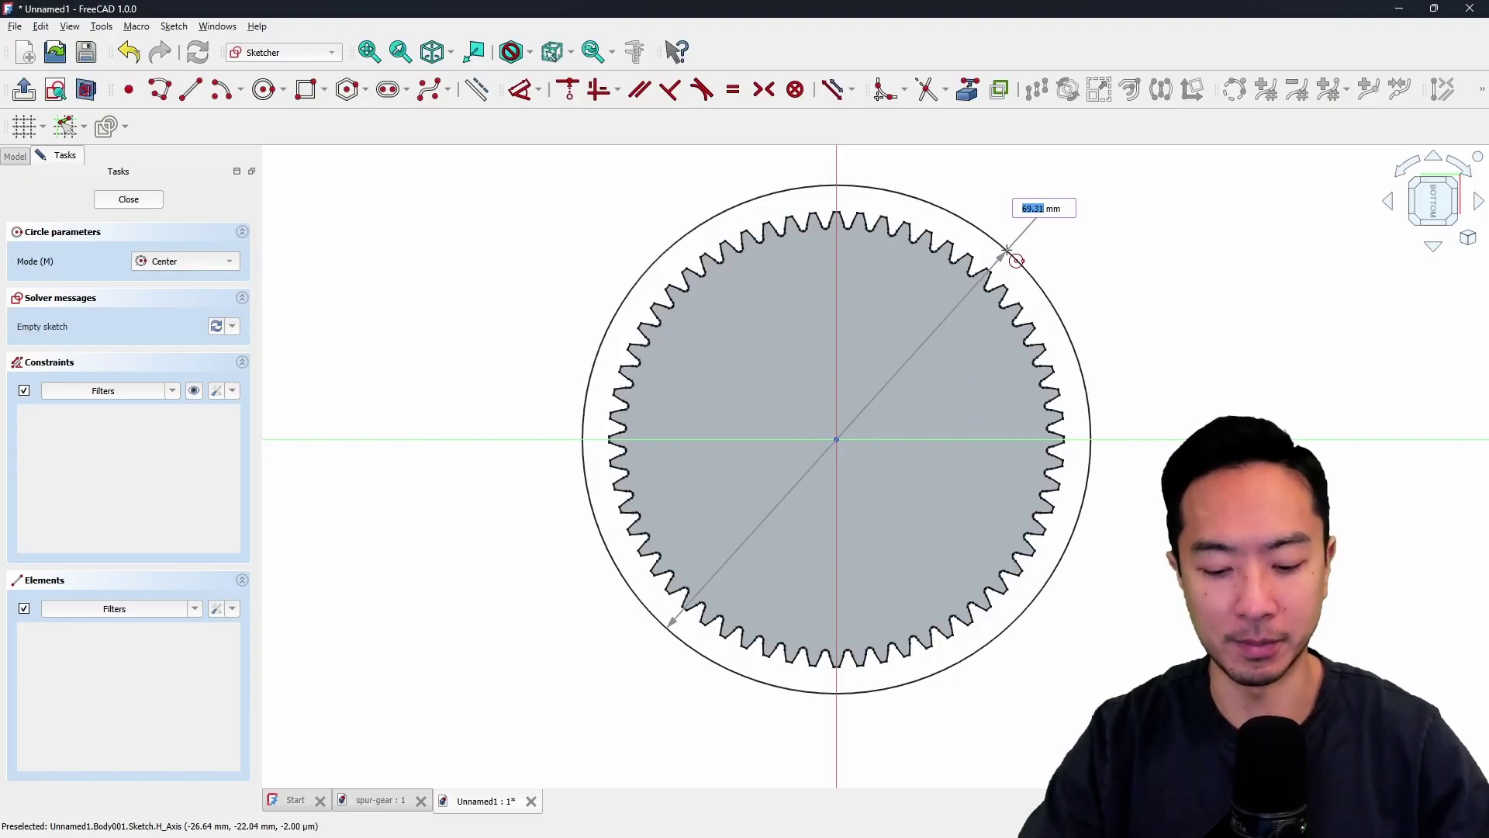
{"action": "key", "text": "Return"}
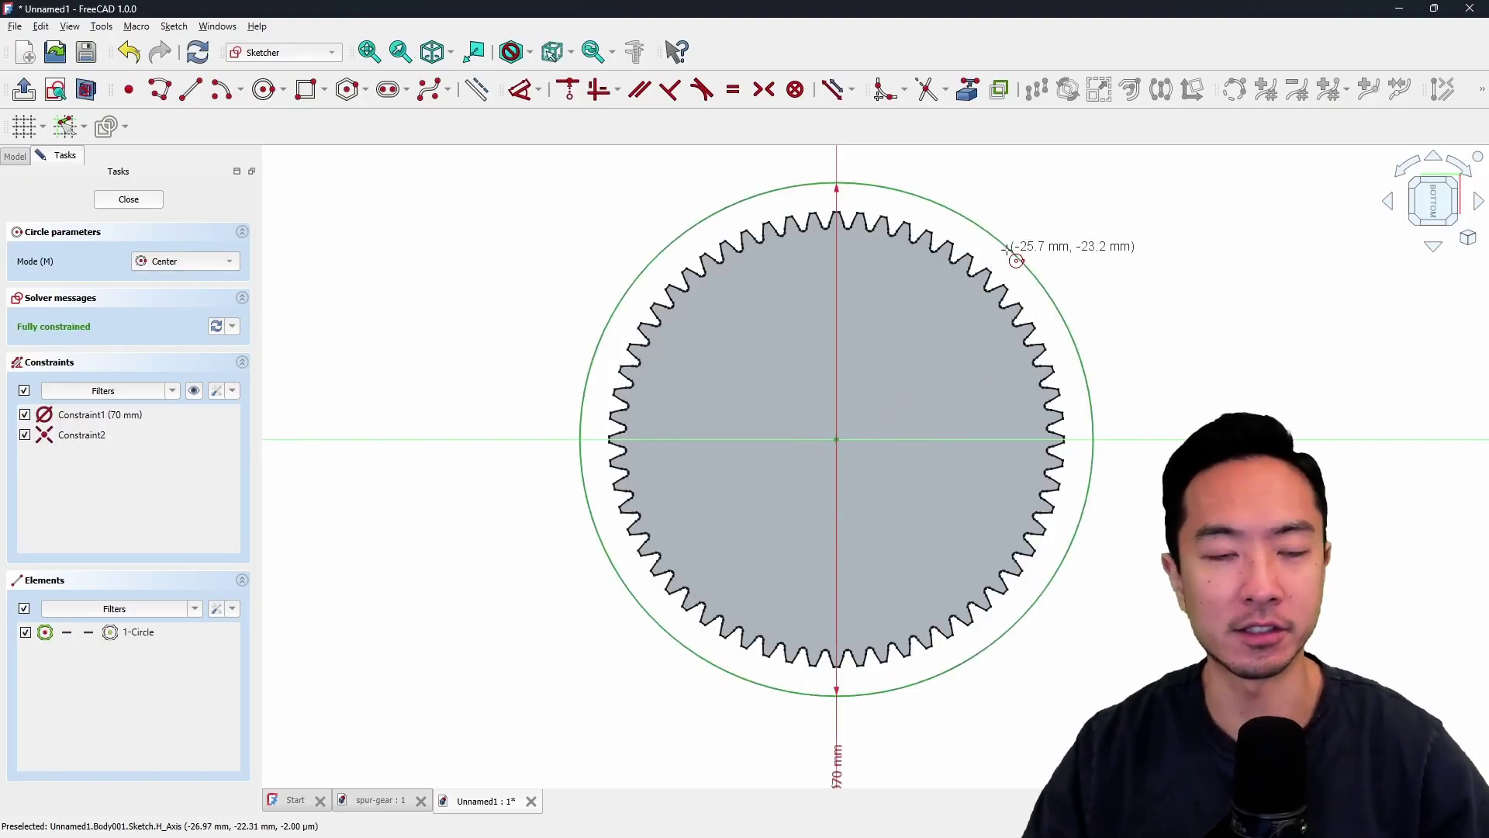
{"action": "left_click", "coordinate": [128, 199]}
Pad the circle sketch to a length of 10 mm along the sketch normal.
{"action": "left_click", "coordinate": [23, 89]}
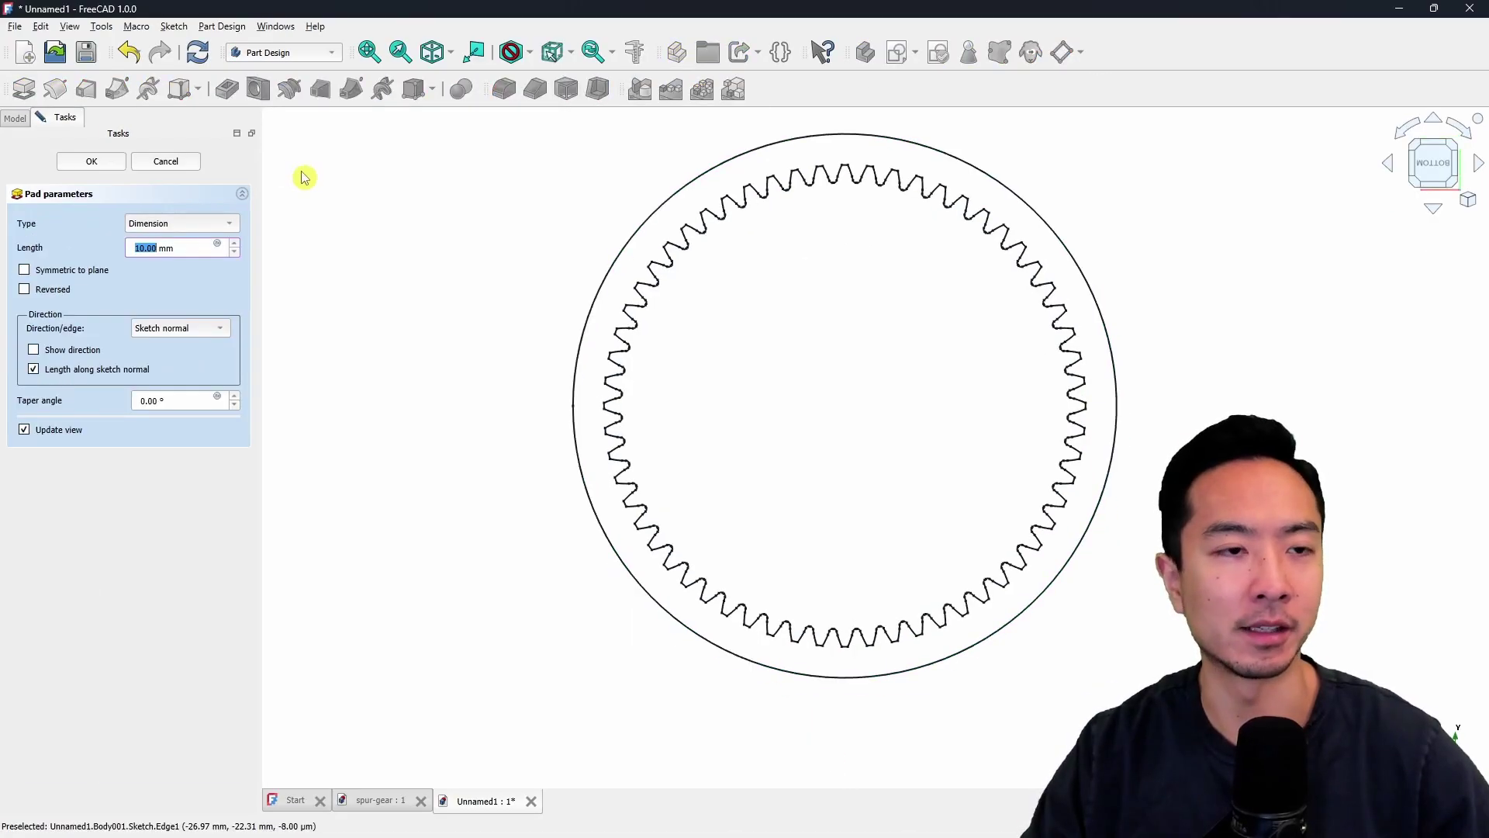
{"action": "middle_click_drag", "start_coordinate": [682, 329], "coordinate": [1234, 415]}
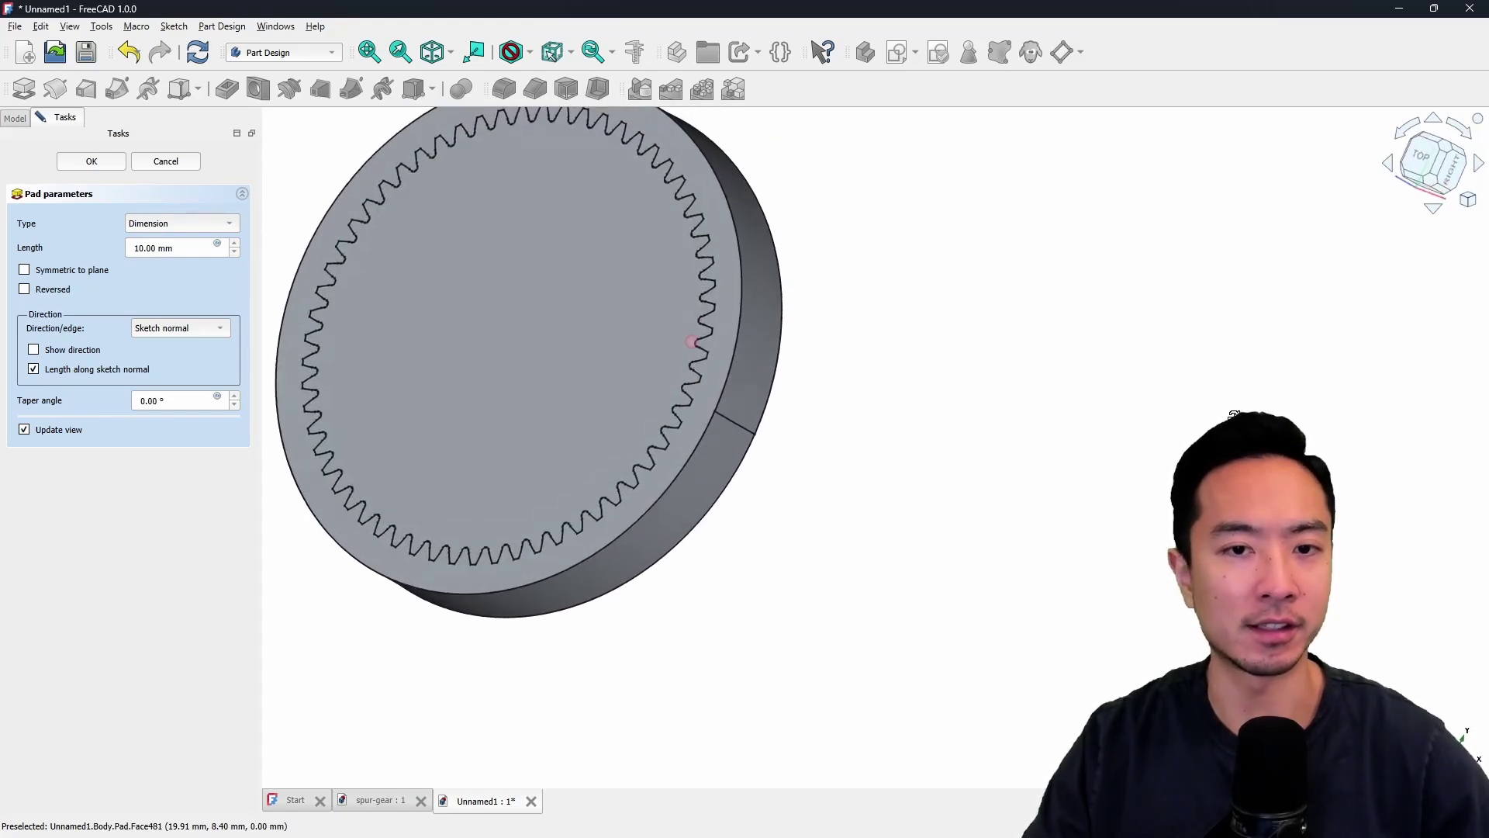
{"action": "left_click", "coordinate": [88, 163]}
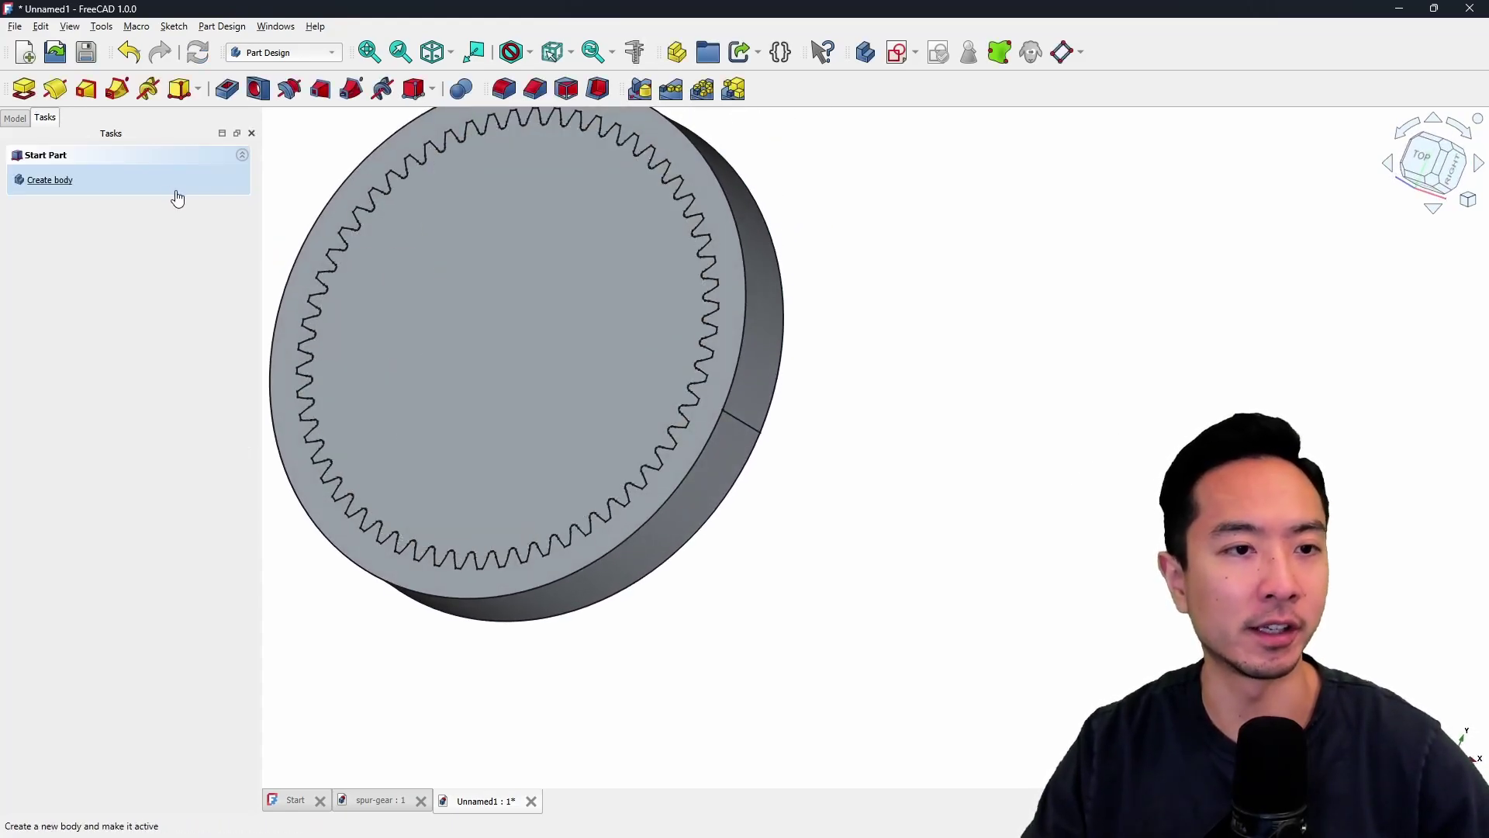
Compare the overlapping gear and disc bodies by hiding and showing each in turn, and view them from the underside.
{"action": "middle_click_drag", "start_coordinate": [574, 342], "coordinate": [1161, 342]}
{"action": "left_click", "coordinate": [125, 181]}
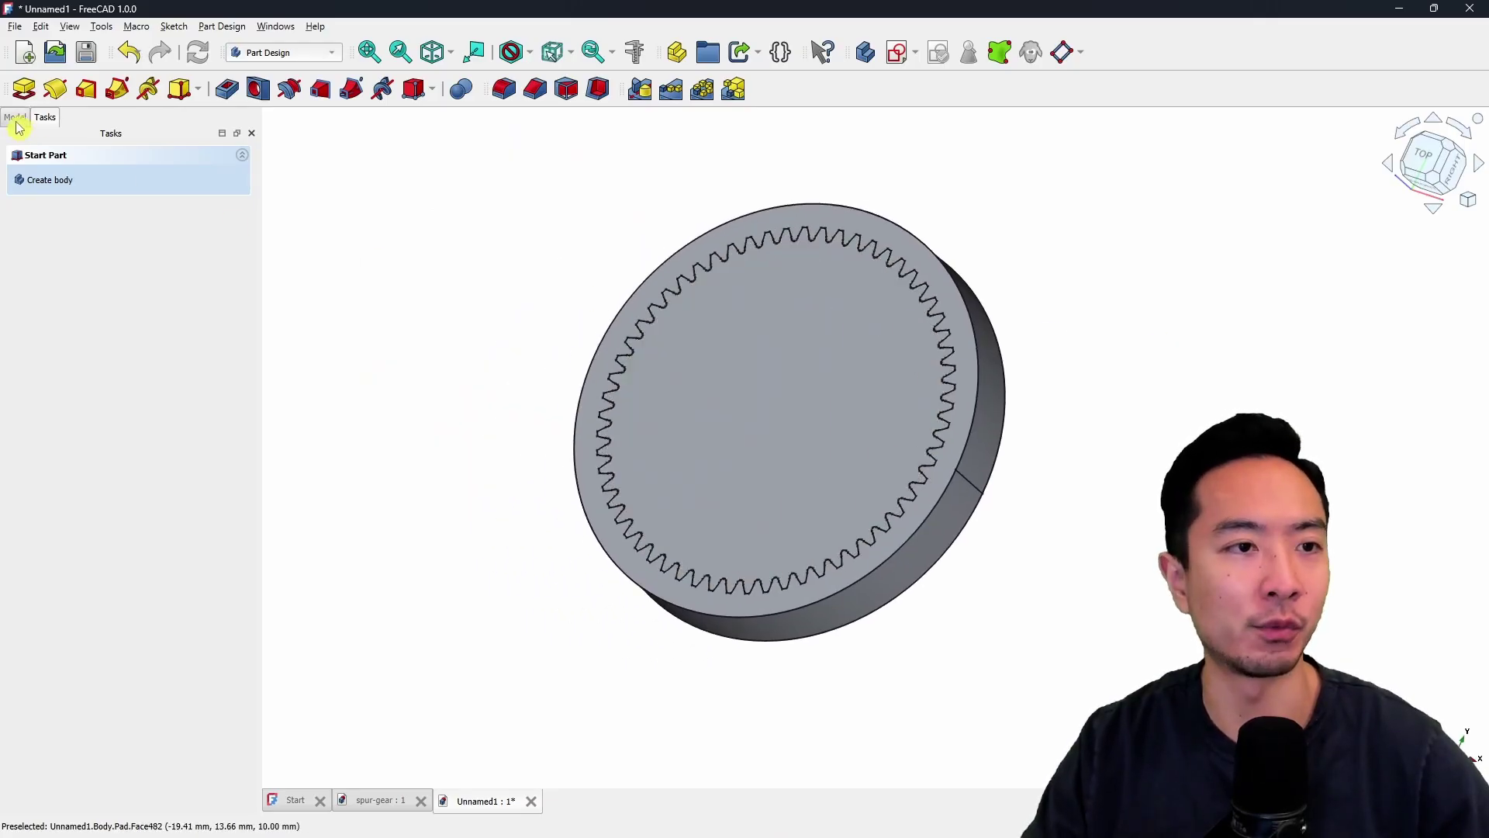
{"action": "left_click", "coordinate": [40, 190]}
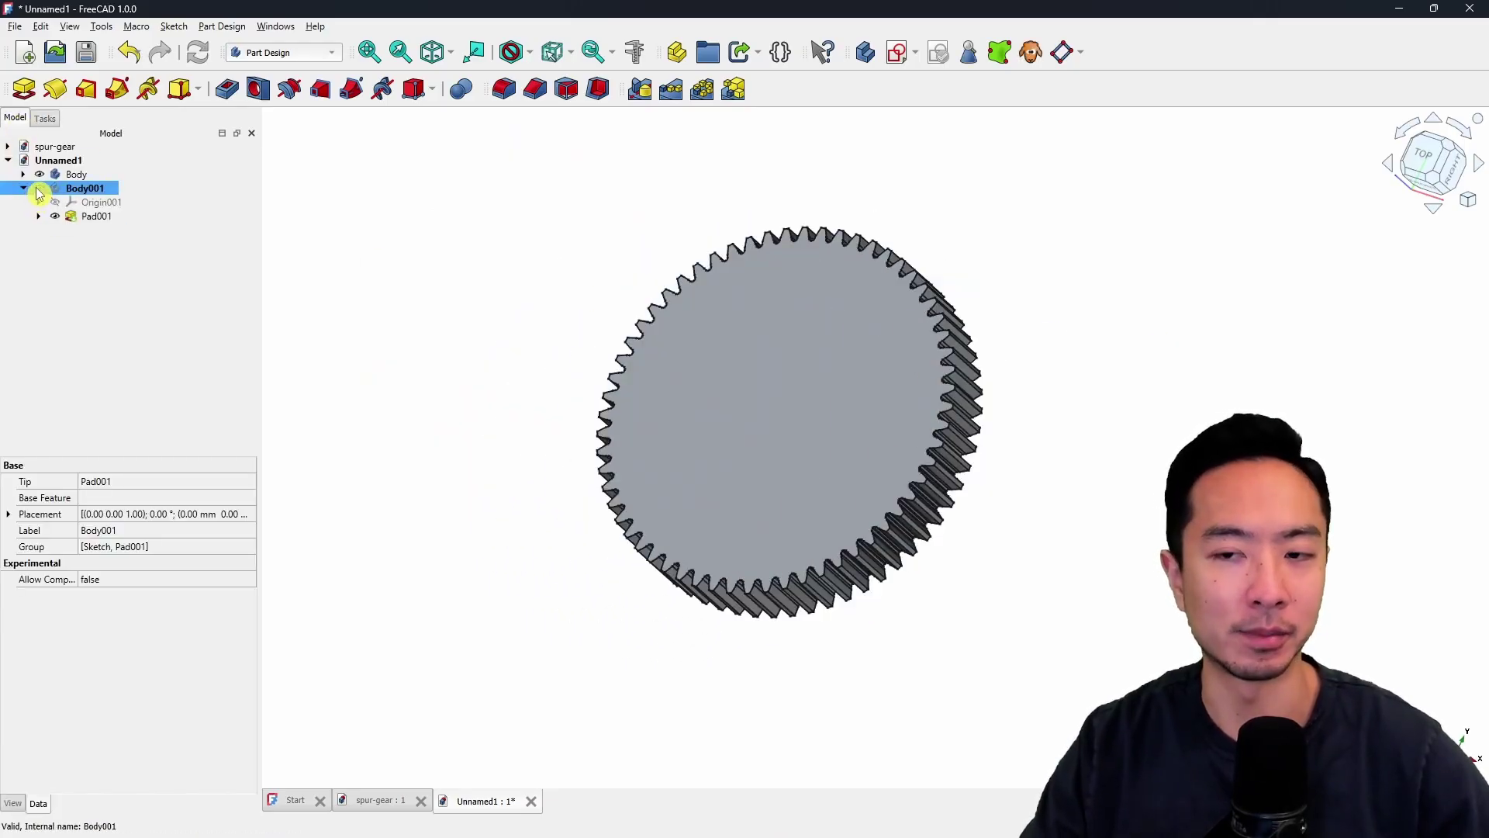
{"action": "left_click", "coordinate": [43, 178]}
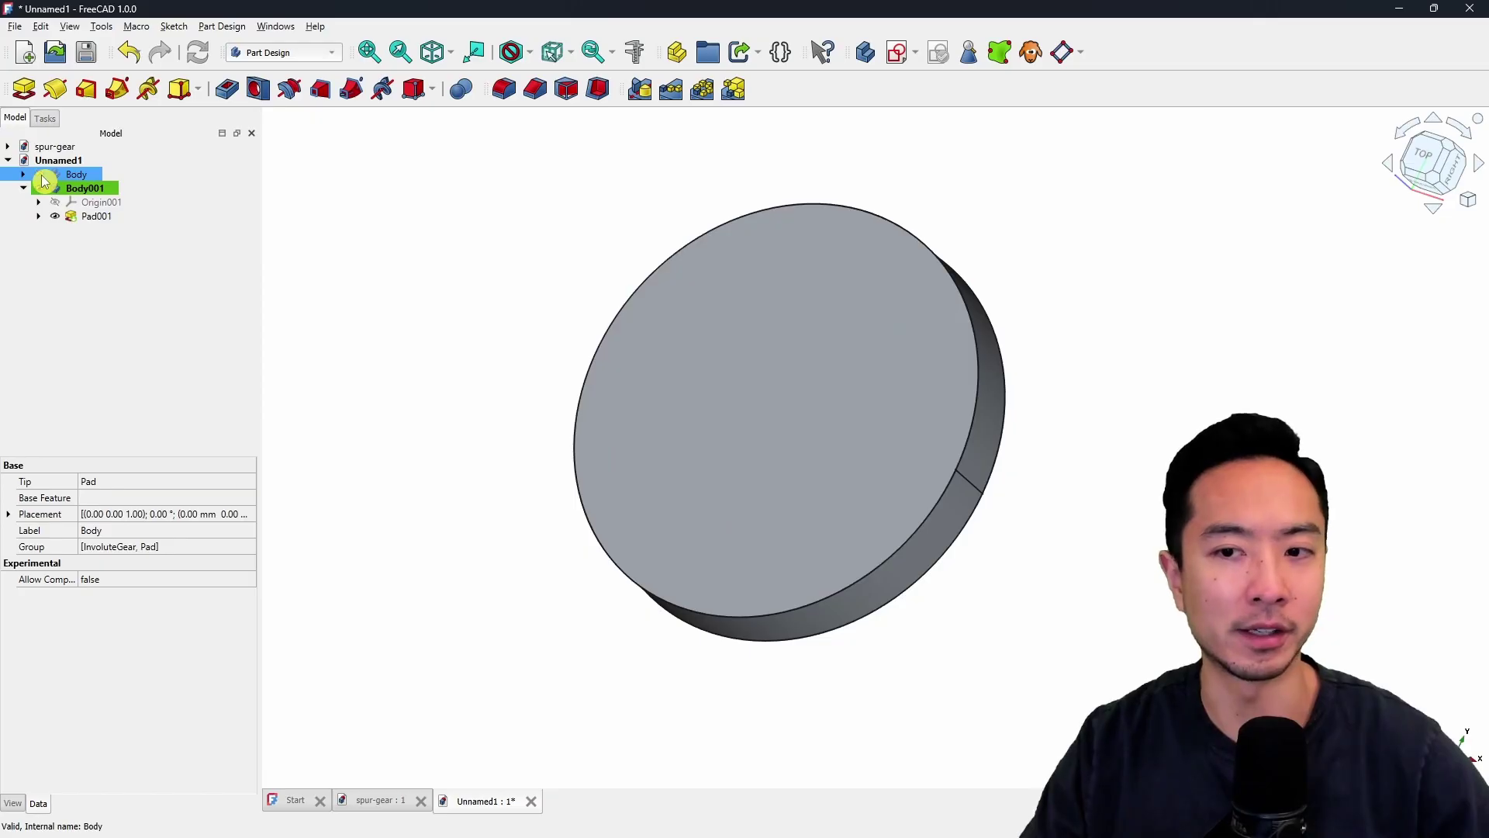
{"action": "left_click_drag", "start_coordinate": [1263, 355], "coordinate": [1087, 601]}
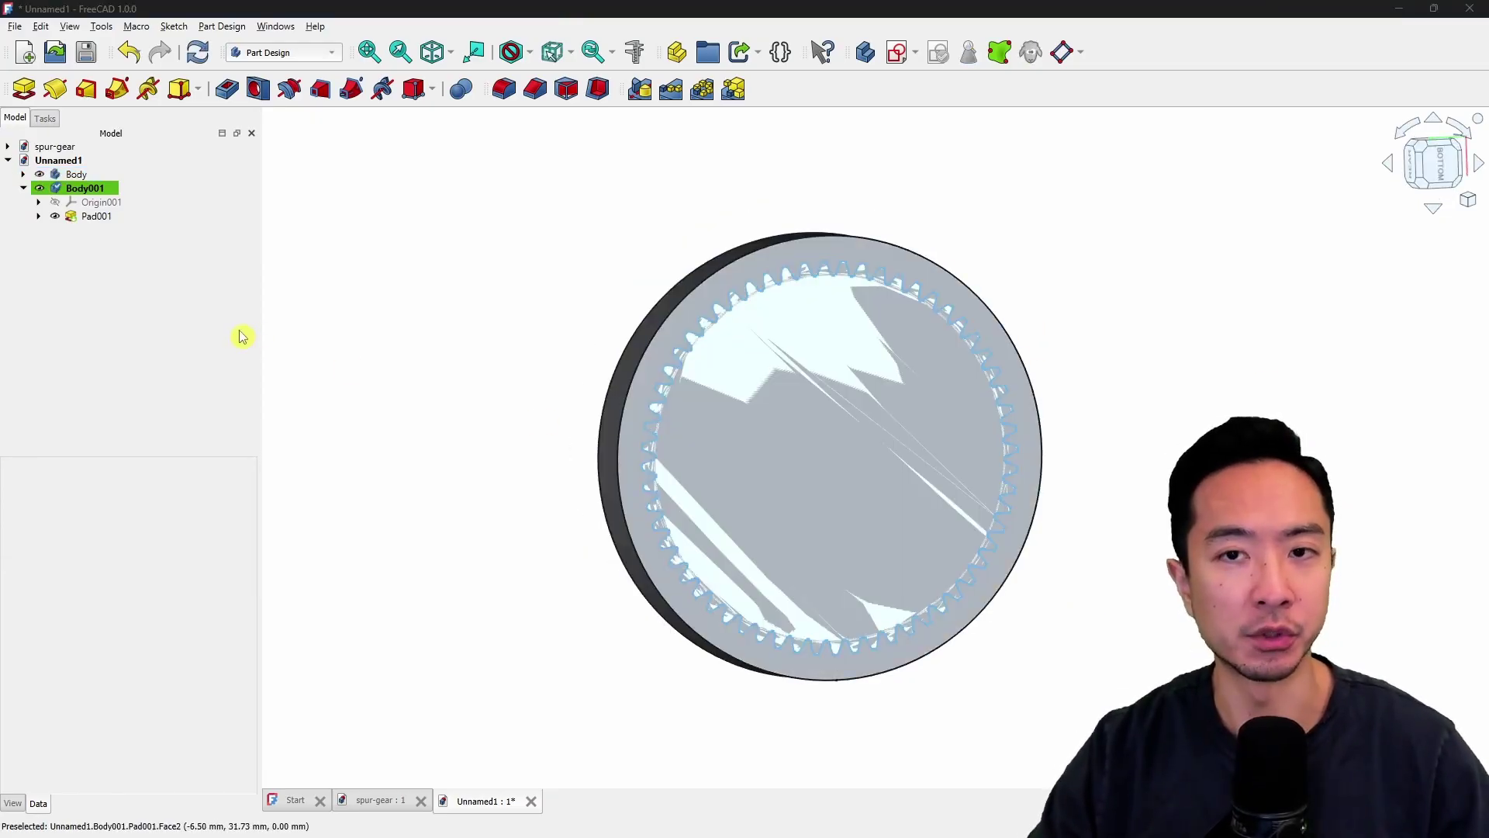
Subtract the gear body from the disc body with a Boolean operation of type Cut.
{"action": "left_click", "coordinate": [74, 175]}
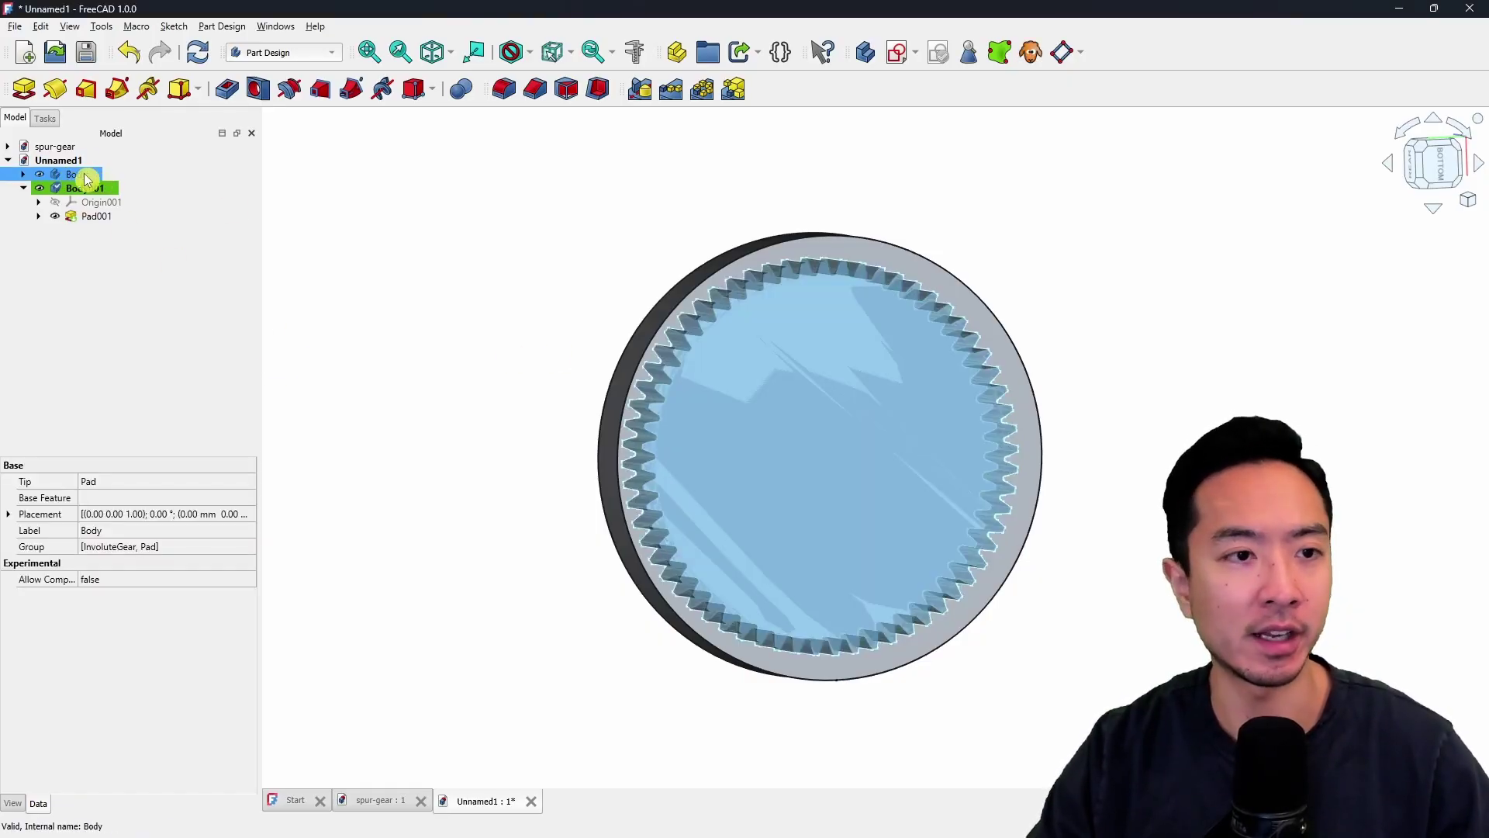
{"action": "left_click", "coordinate": [464, 91]}
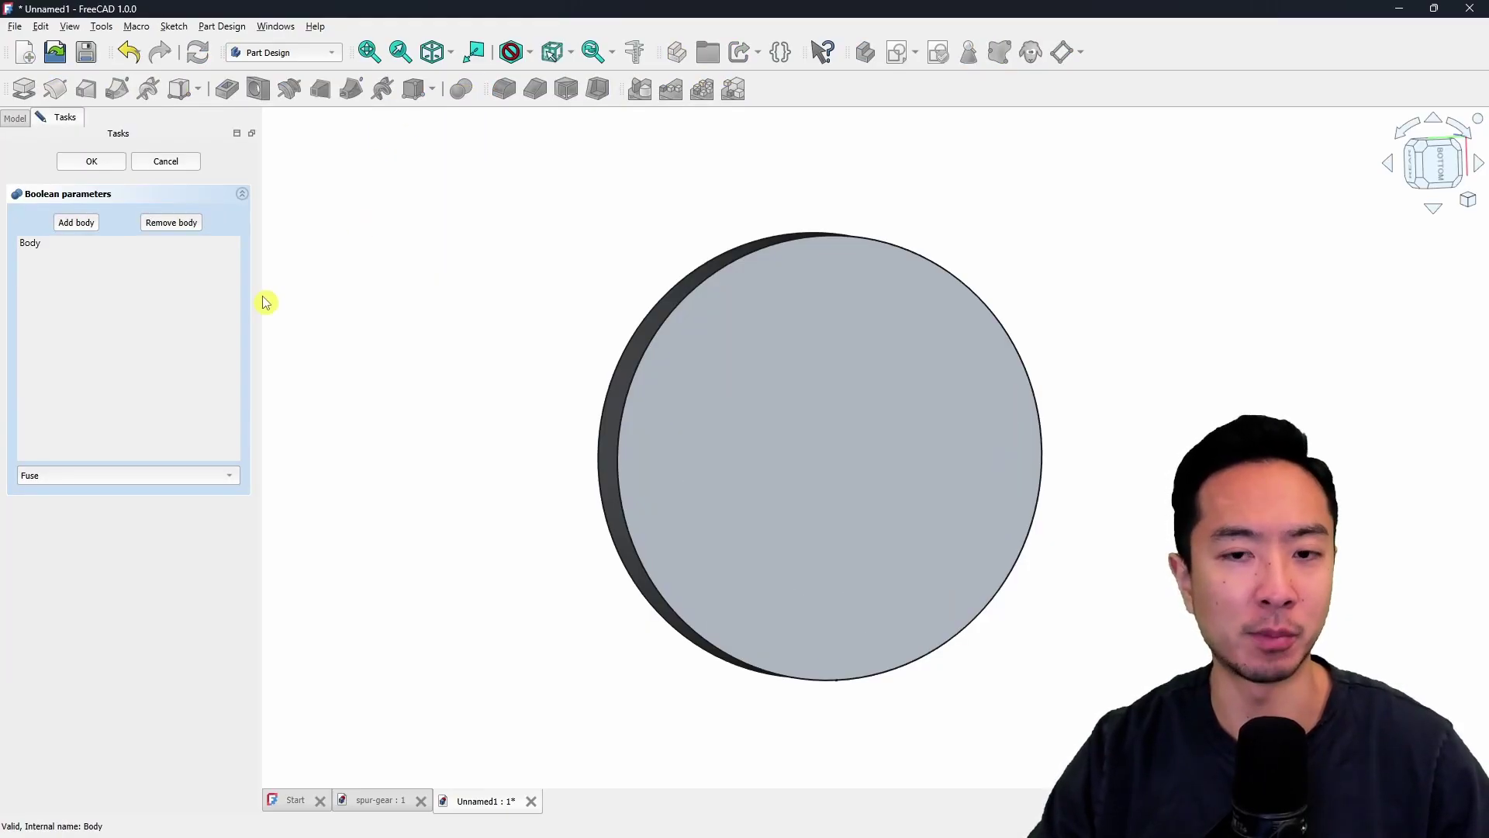
{"action": "left_click", "coordinate": [148, 483]}
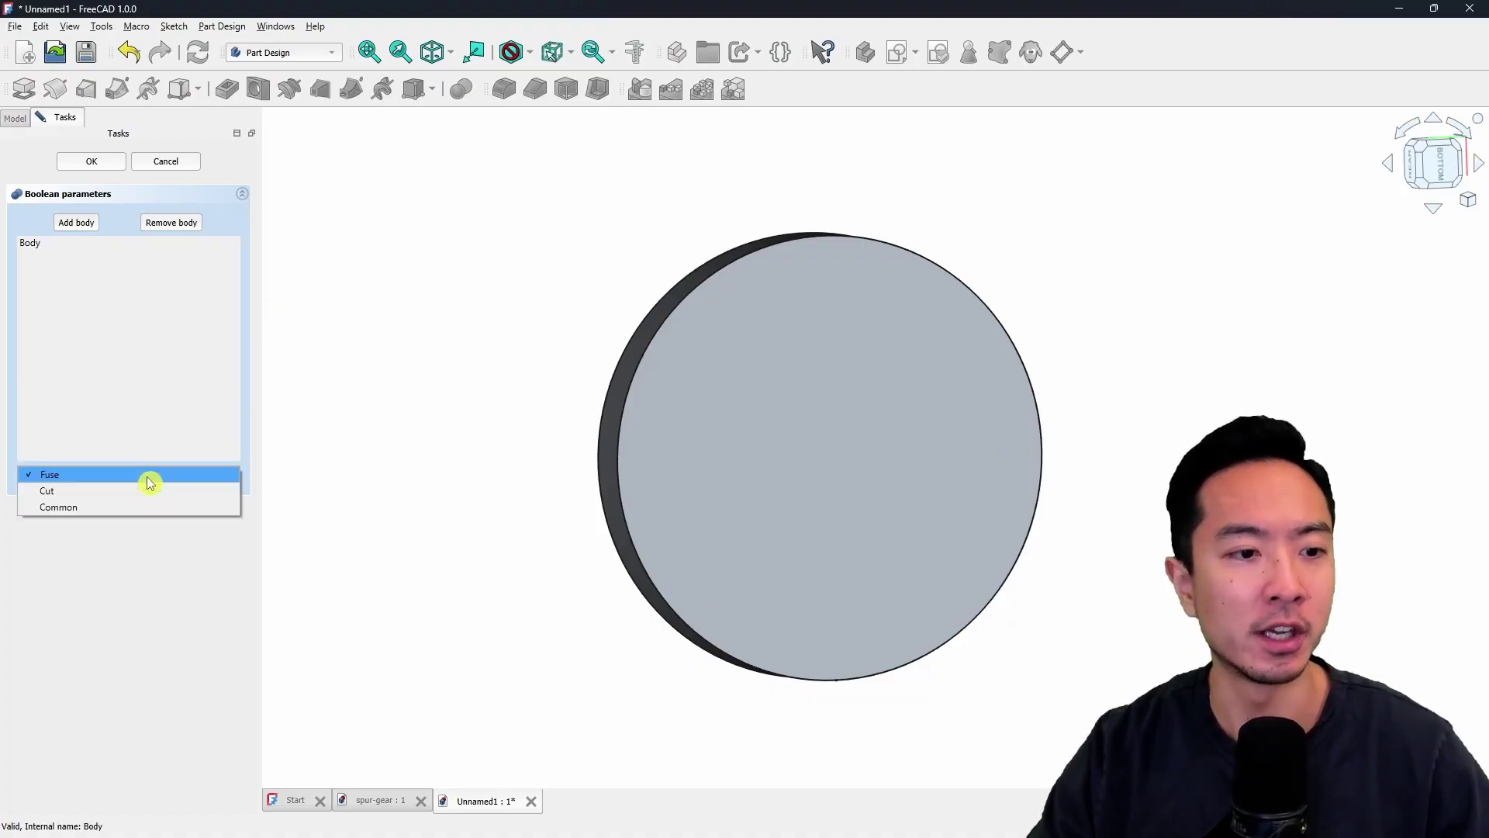
{"action": "left_click", "coordinate": [107, 493]}
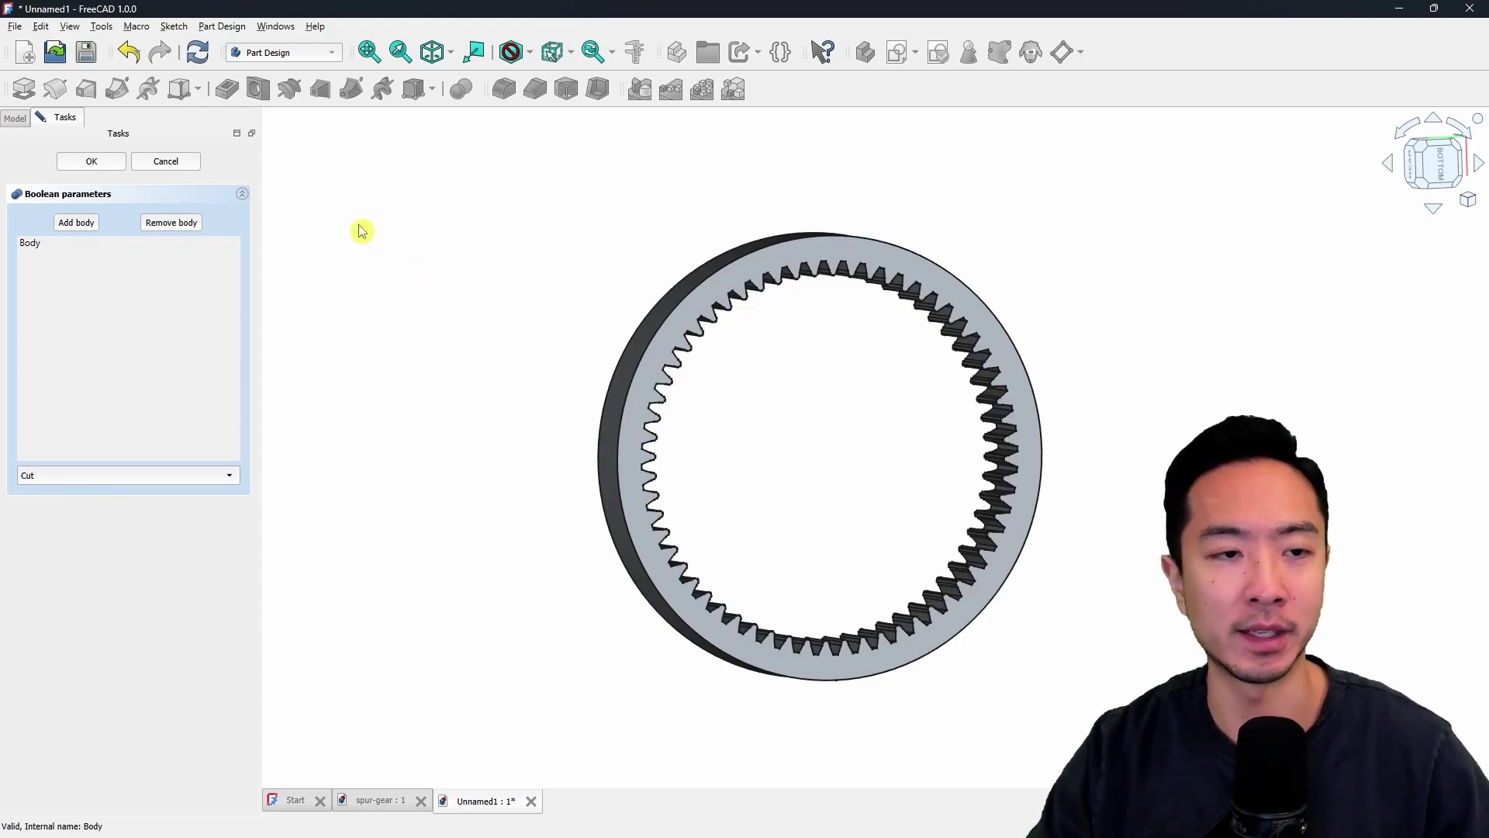
{"action": "left_click", "coordinate": [92, 166]}
{"action": "middle_click_drag", "start_coordinate": [874, 426], "coordinate": [794, 306]}
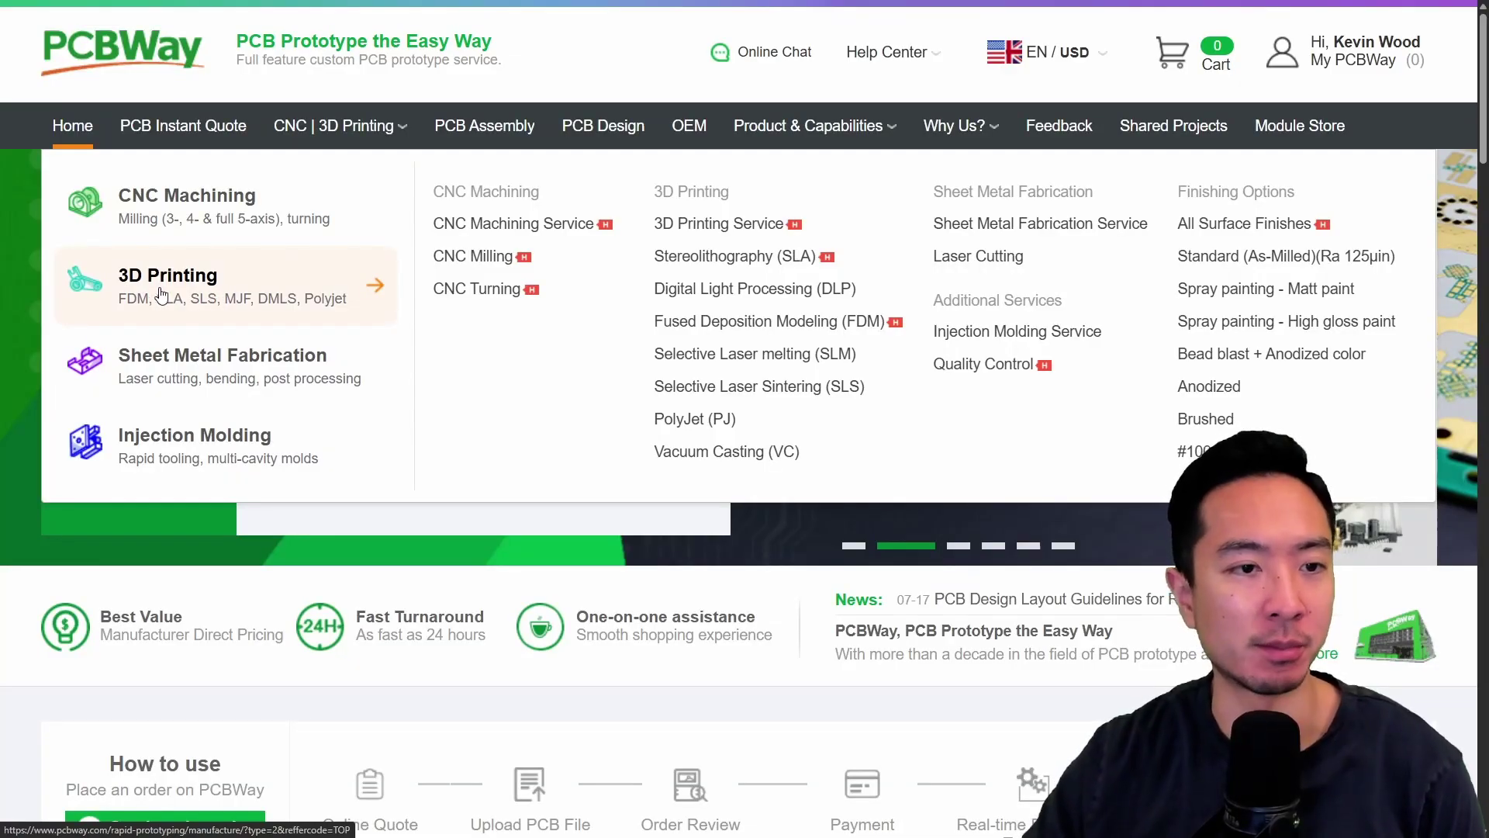
Switch to the PCBWay website, open the 3D printing quote form and set the quantity to 1.
{"action": "left_click", "coordinate": [182, 292]}
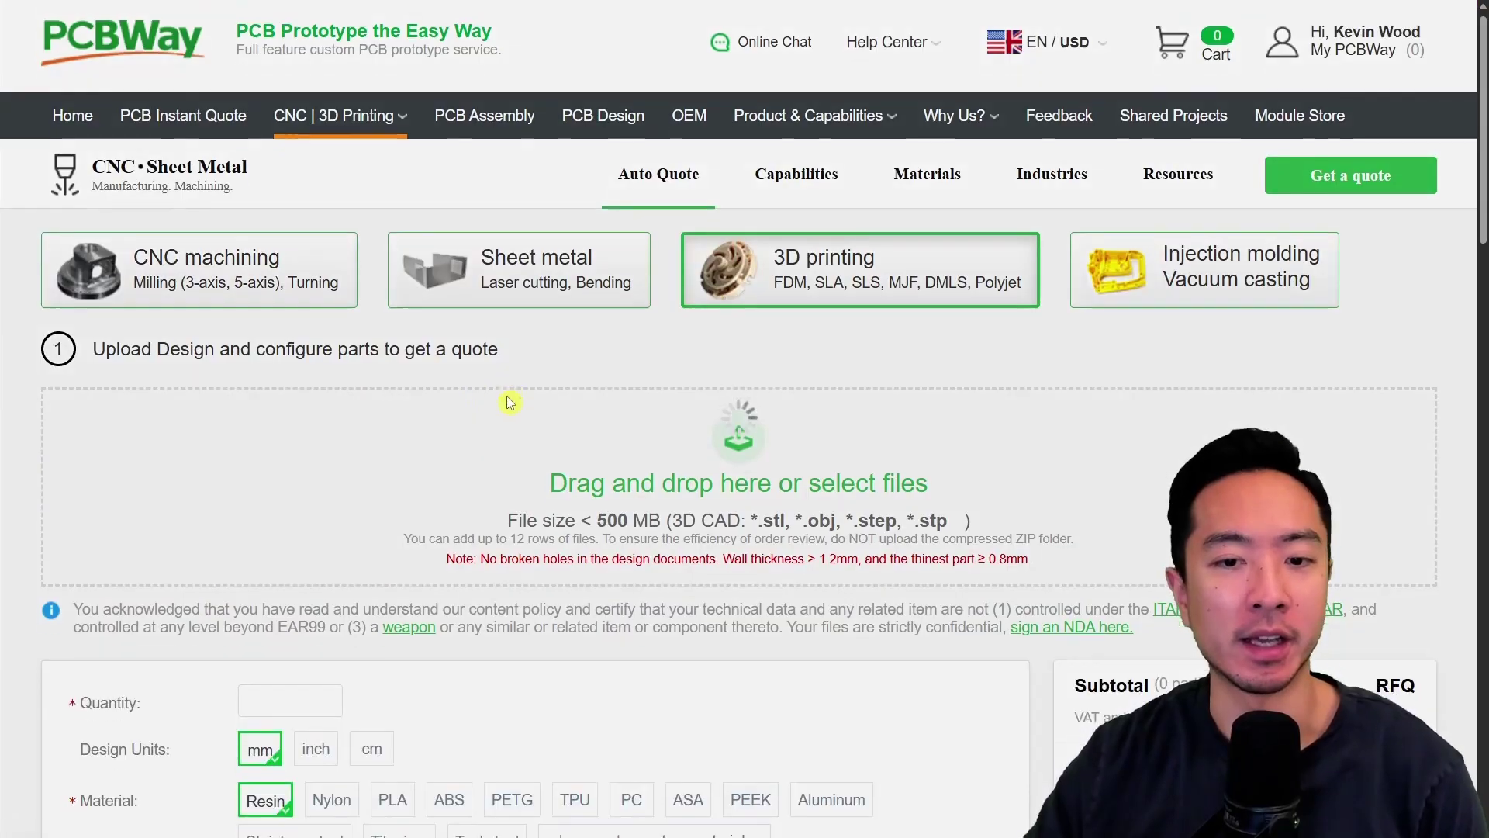
{"action": "scroll", "coordinate": [508, 402], "scroll_direction": "down", "scroll_amount": 1}
{"action": "scroll", "coordinate": [509, 401], "scroll_direction": "down", "scroll_amount": 3}
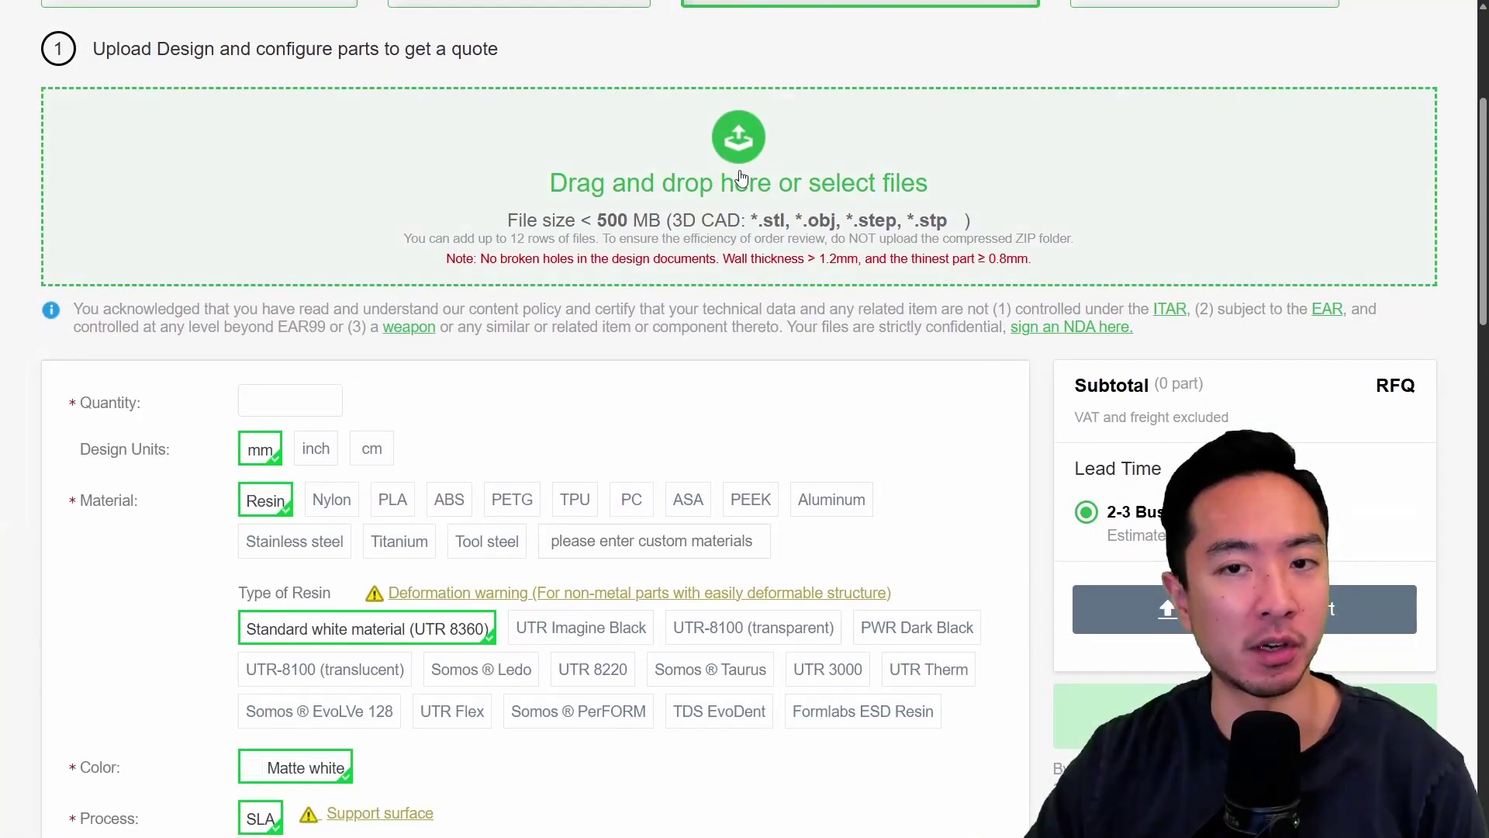
{"action": "left_click", "coordinate": [292, 409]}
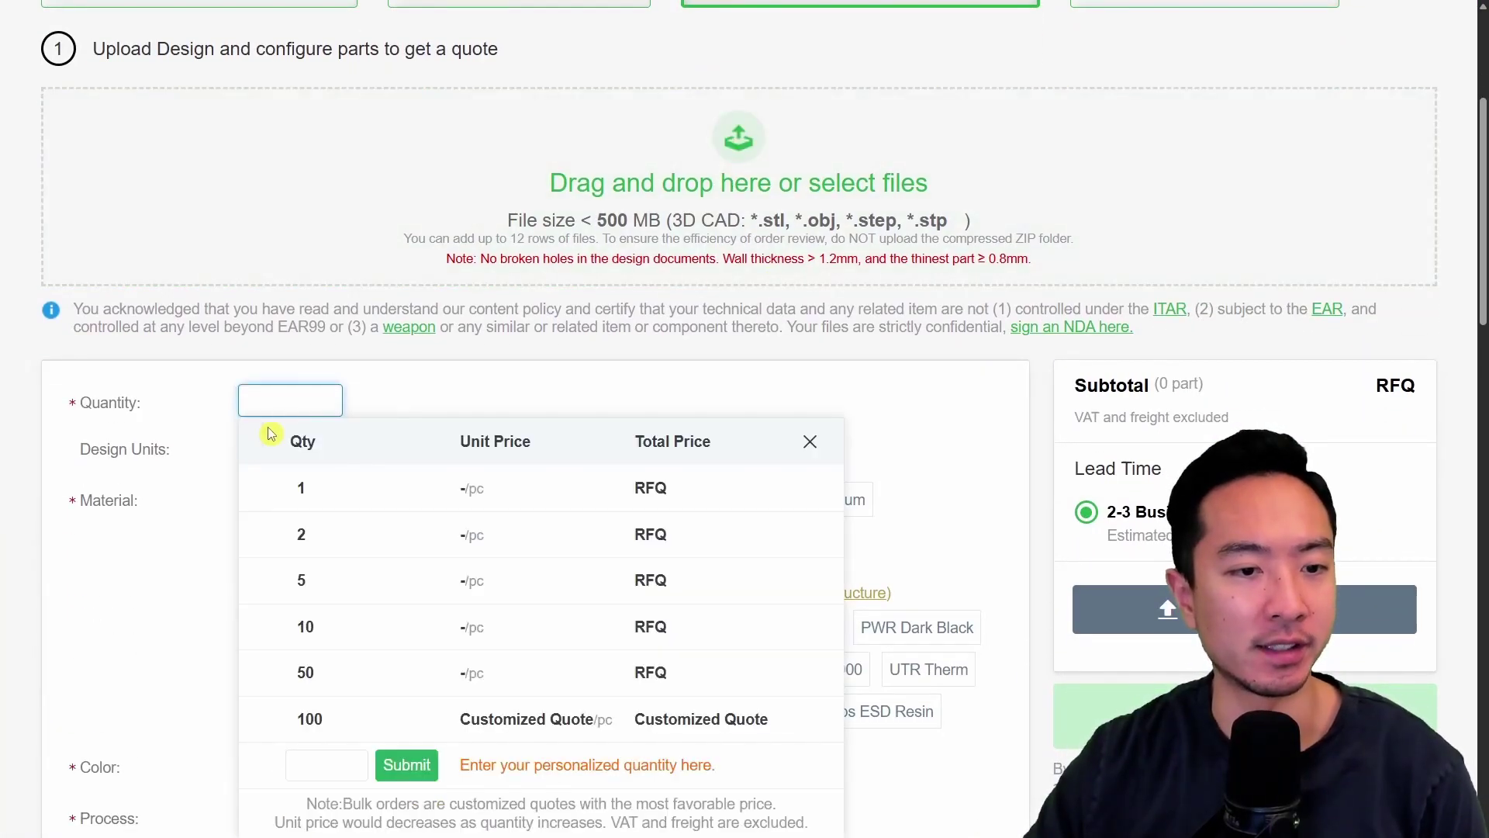
{"action": "left_click", "coordinate": [254, 471]}
Look through the 3D printing quote form's material, finish, thread, assembly and printing risk options.
{"action": "scroll", "coordinate": [632, 383], "scroll_direction": "down", "scroll_amount": 10}
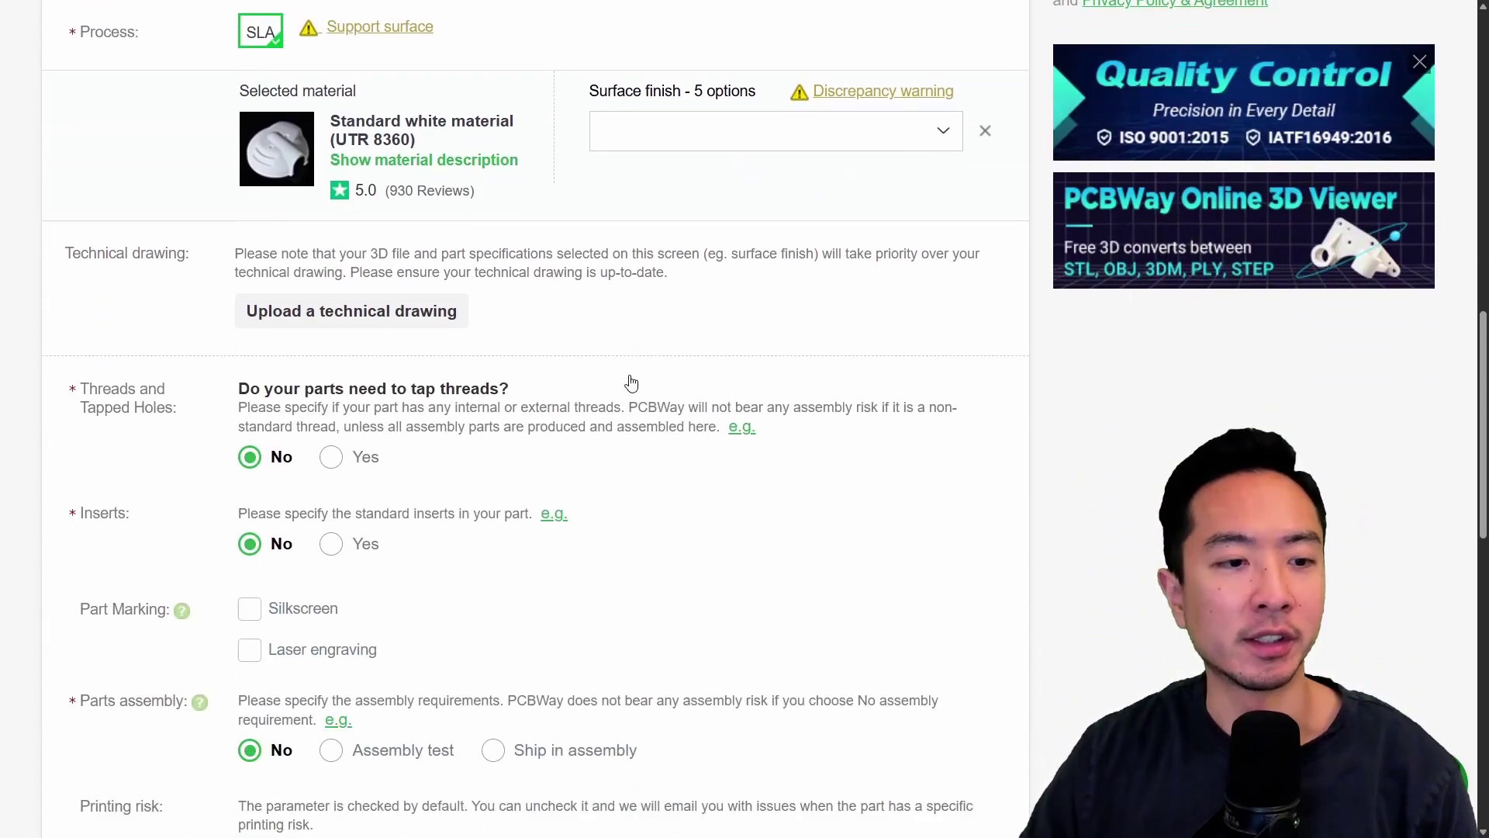
{"action": "scroll", "coordinate": [632, 382], "scroll_direction": "down", "scroll_amount": 9}
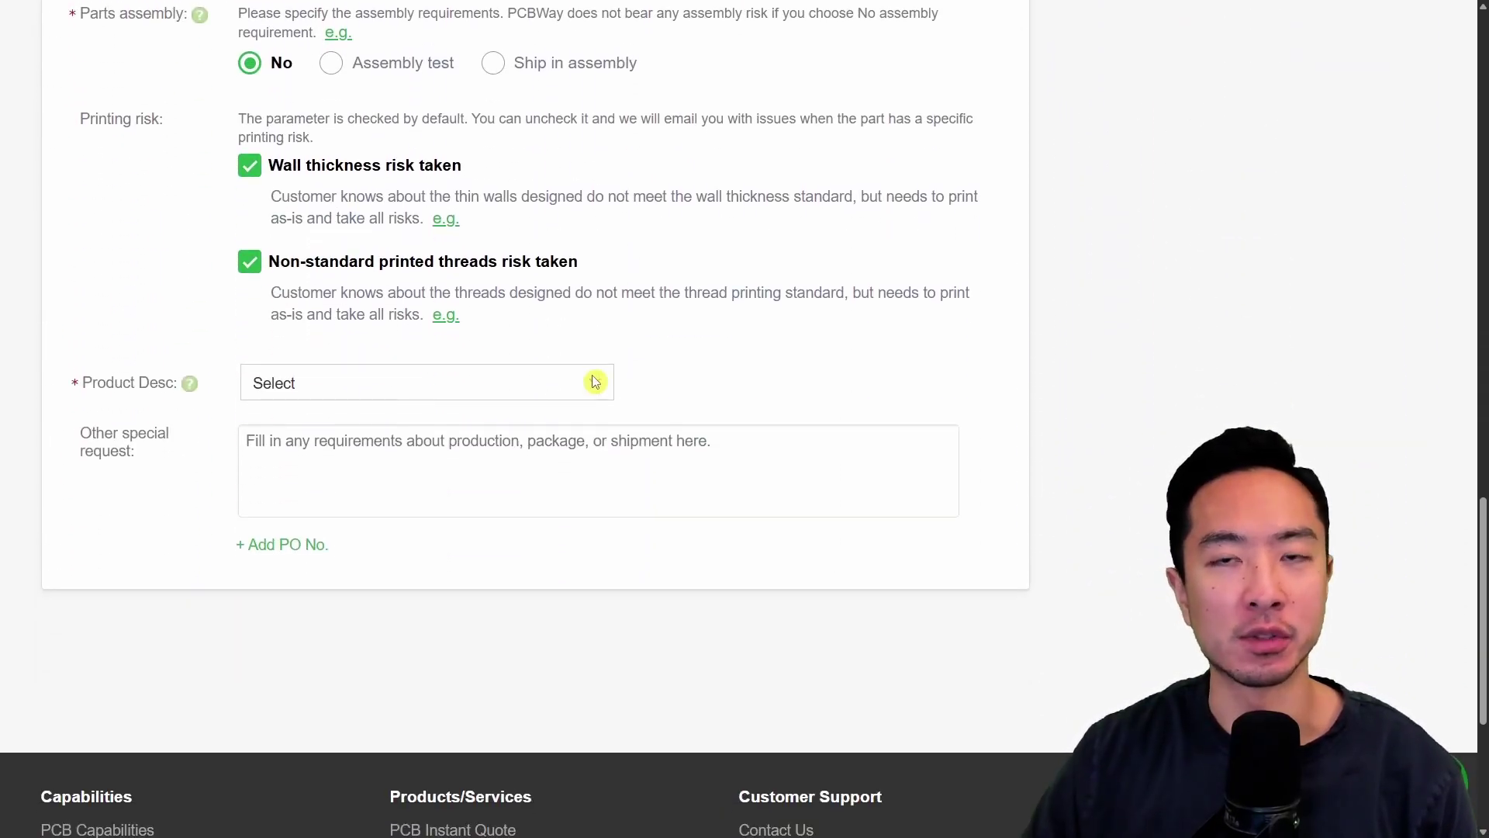
{"action": "scroll", "coordinate": [589, 385], "scroll_direction": "up", "scroll_amount": 19}
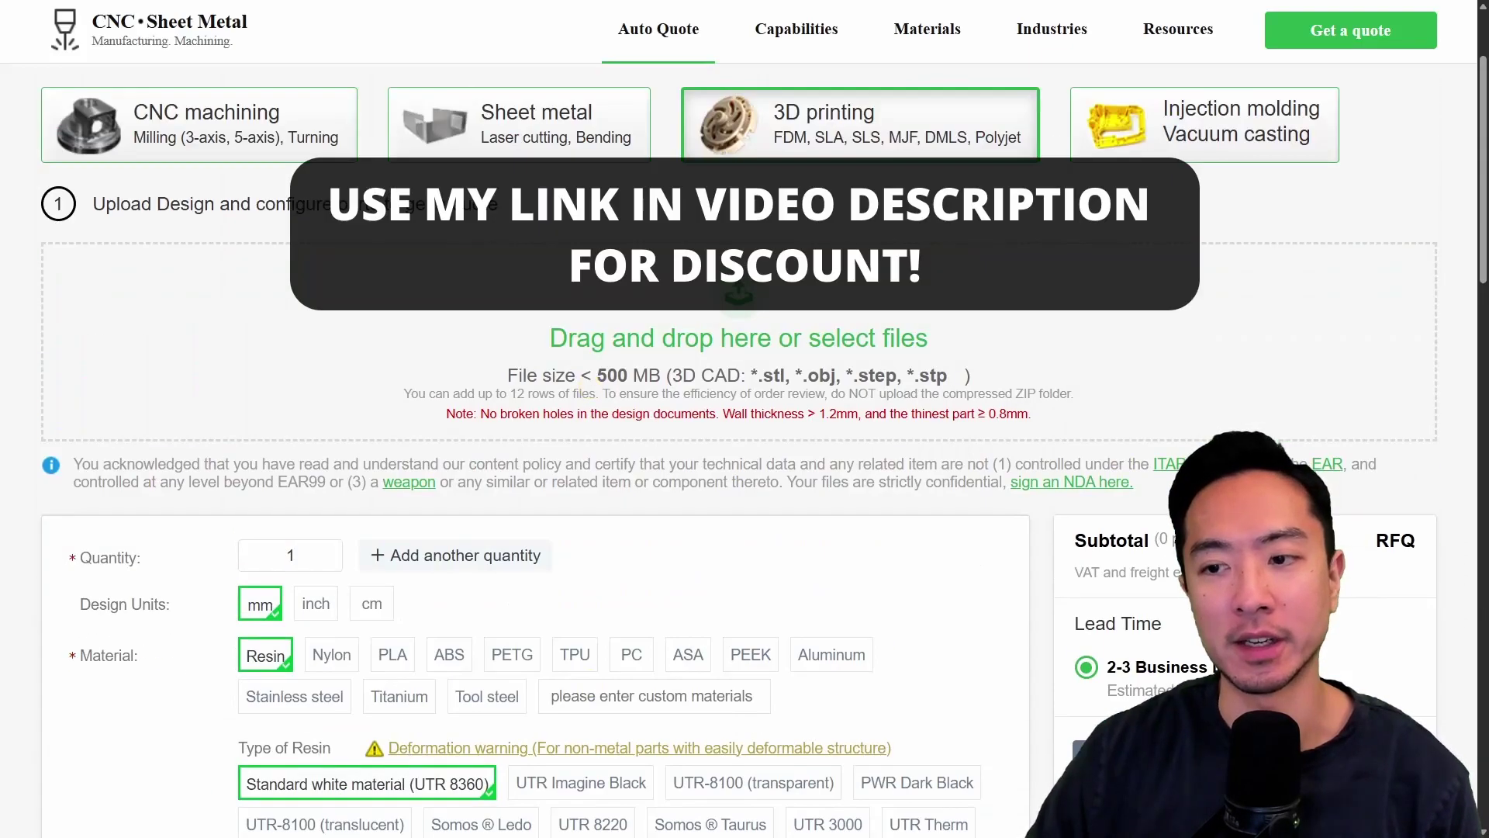
{"action": "scroll", "coordinate": [745, 419], "scroll_direction": "down", "scroll_amount": 1}
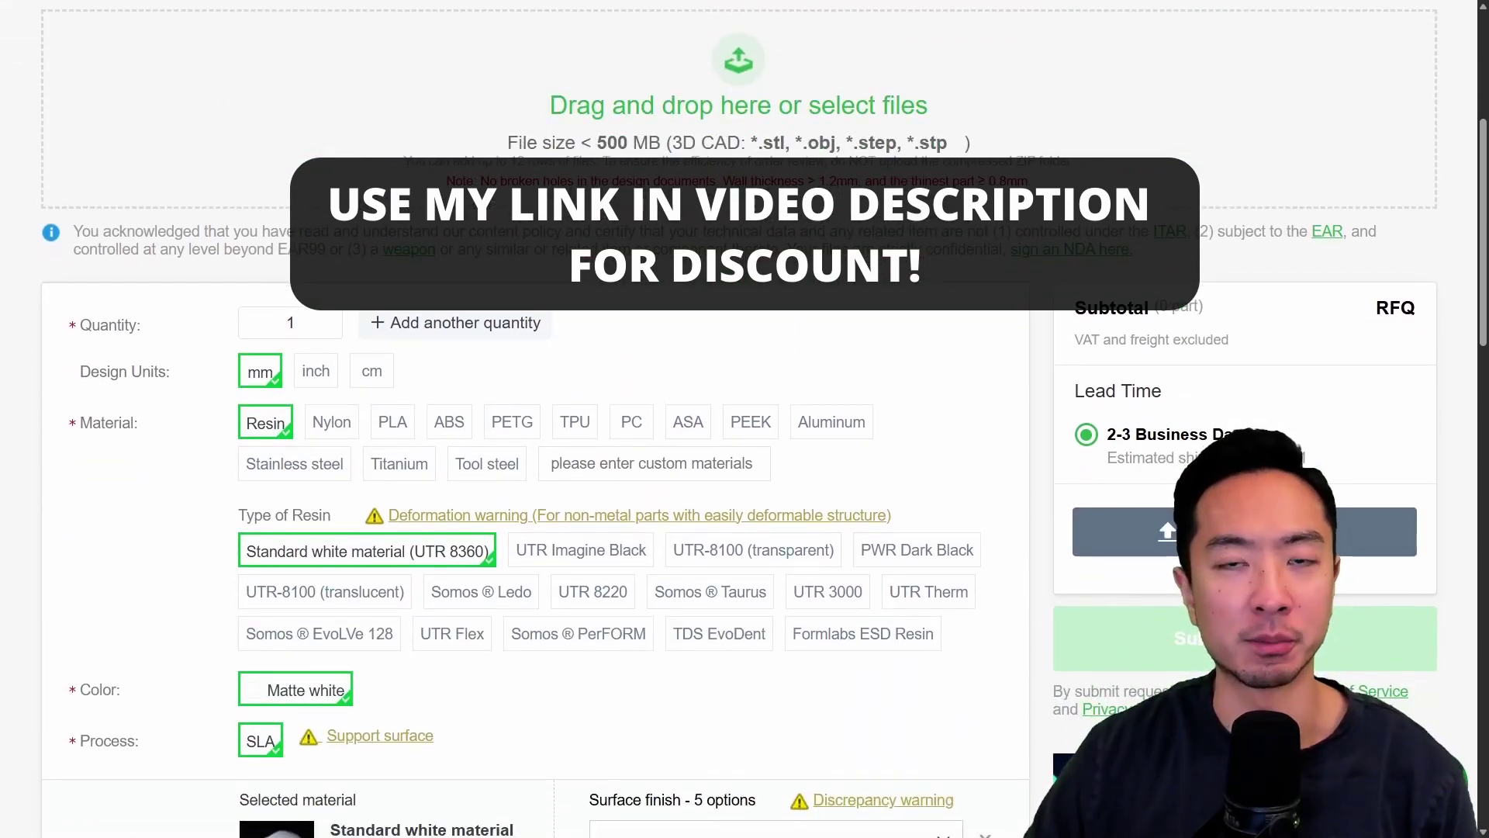
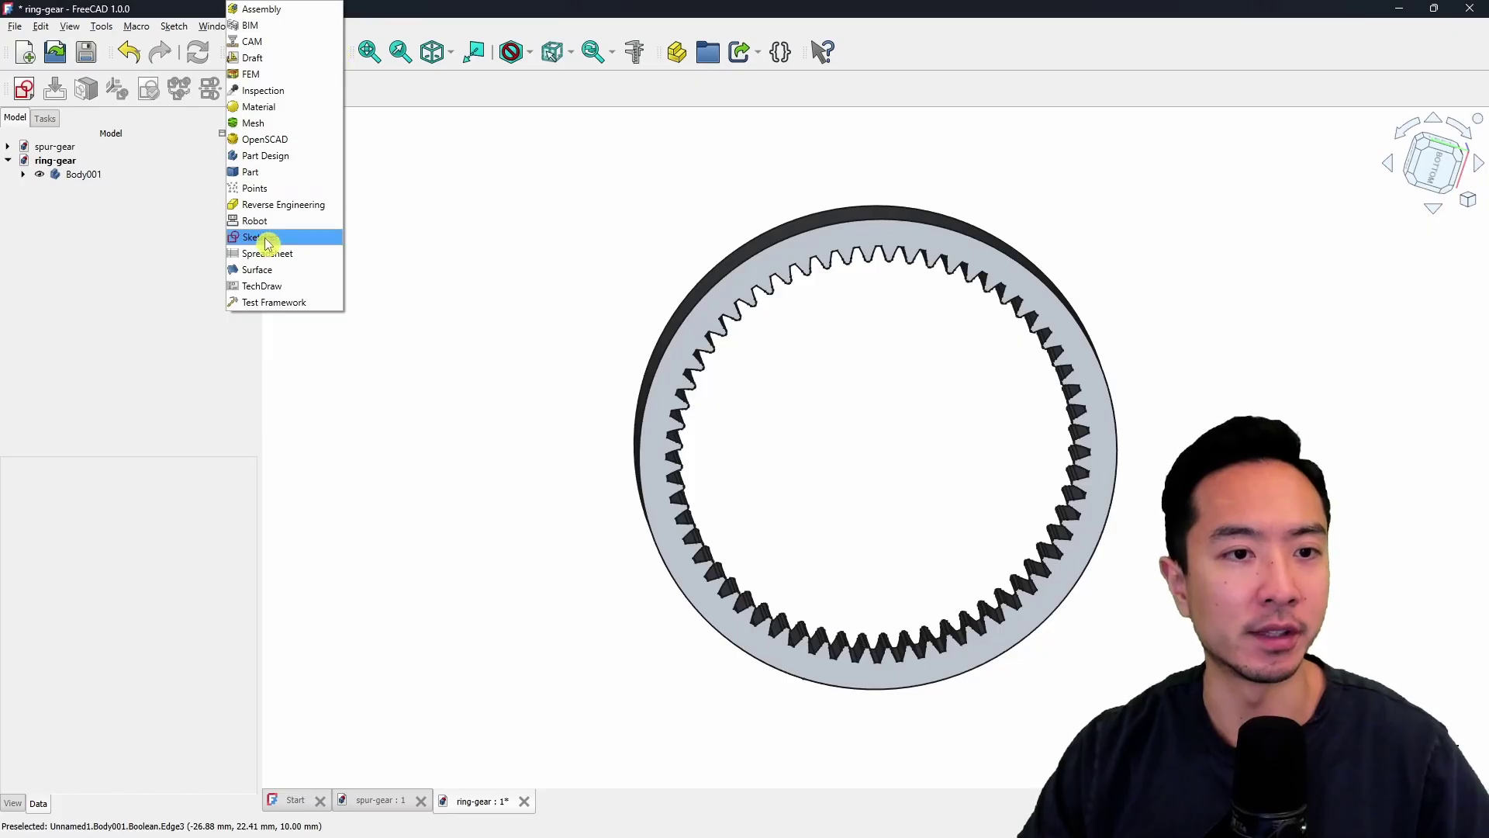
Return to FreeCAD, switch to the Sketcher workbench and start a sketch on the ring gear's underside, attached as a plane face.
{"action": "left_click", "coordinate": [269, 243]}
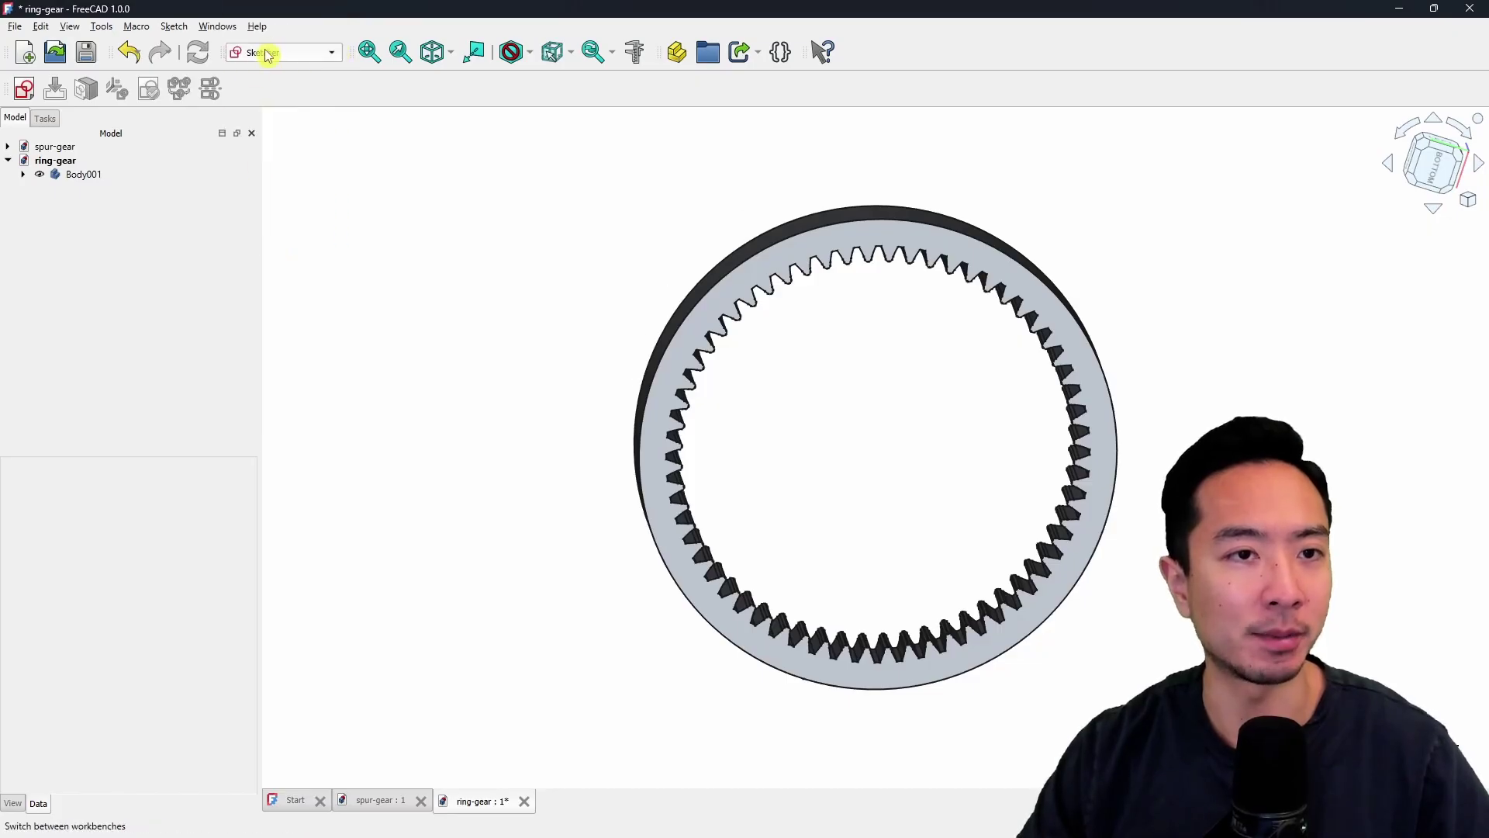
{"action": "left_click", "coordinate": [868, 245]}
{"action": "left_click", "coordinate": [869, 238]}
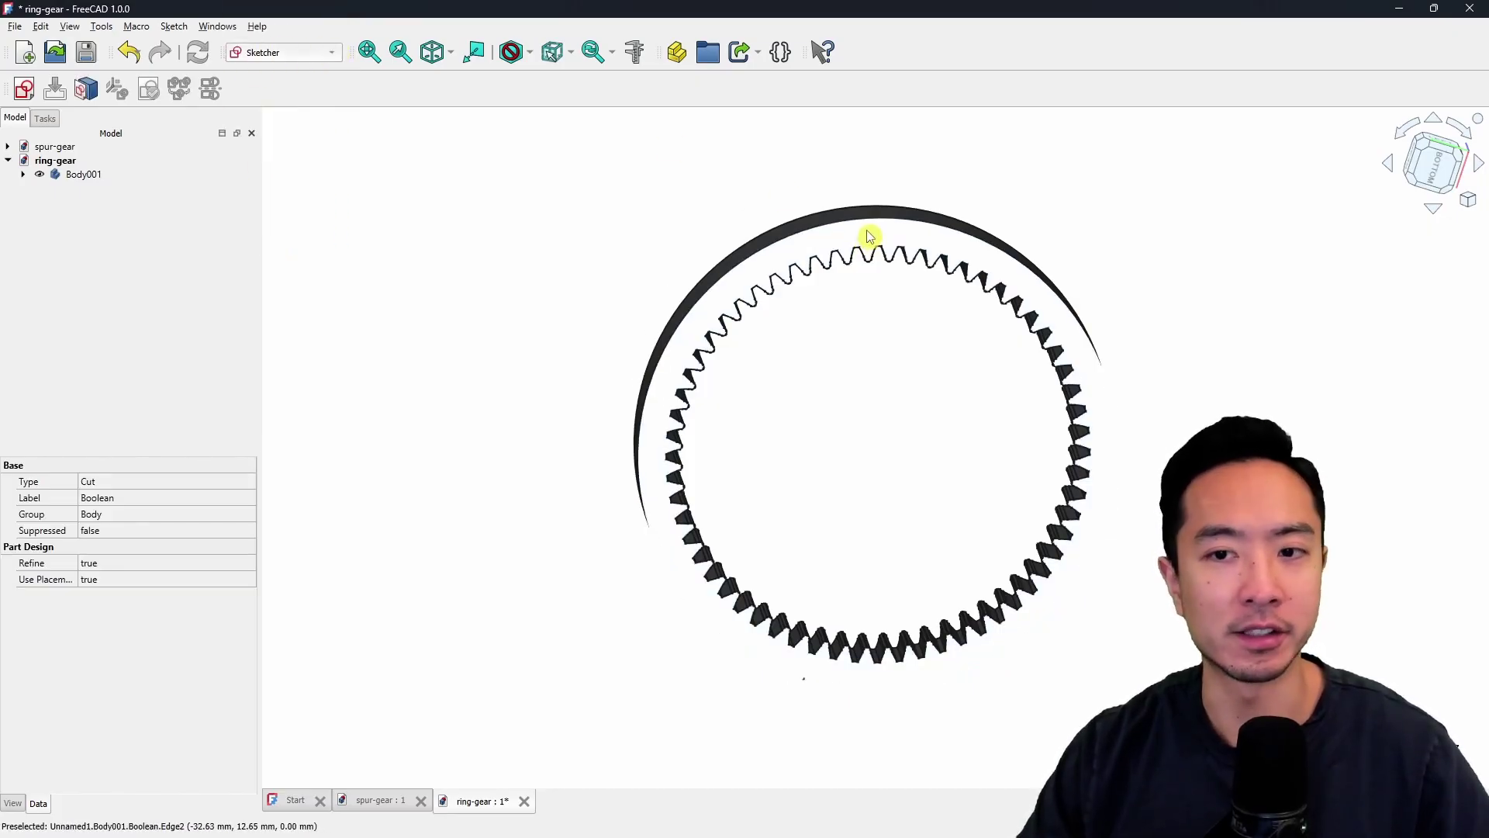
{"action": "left_click", "coordinate": [25, 92]}
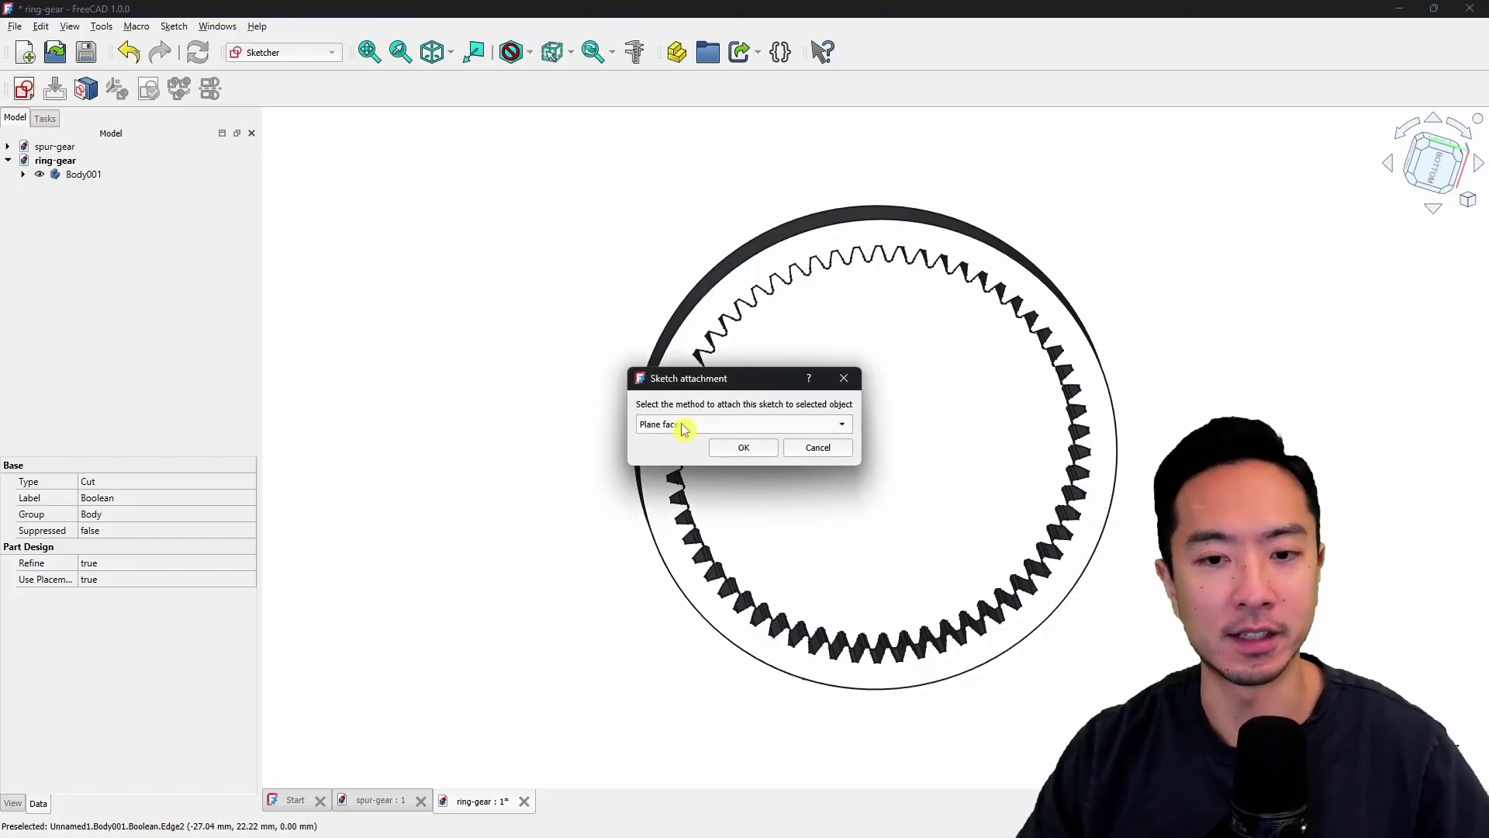
{"action": "left_click", "coordinate": [746, 450]}
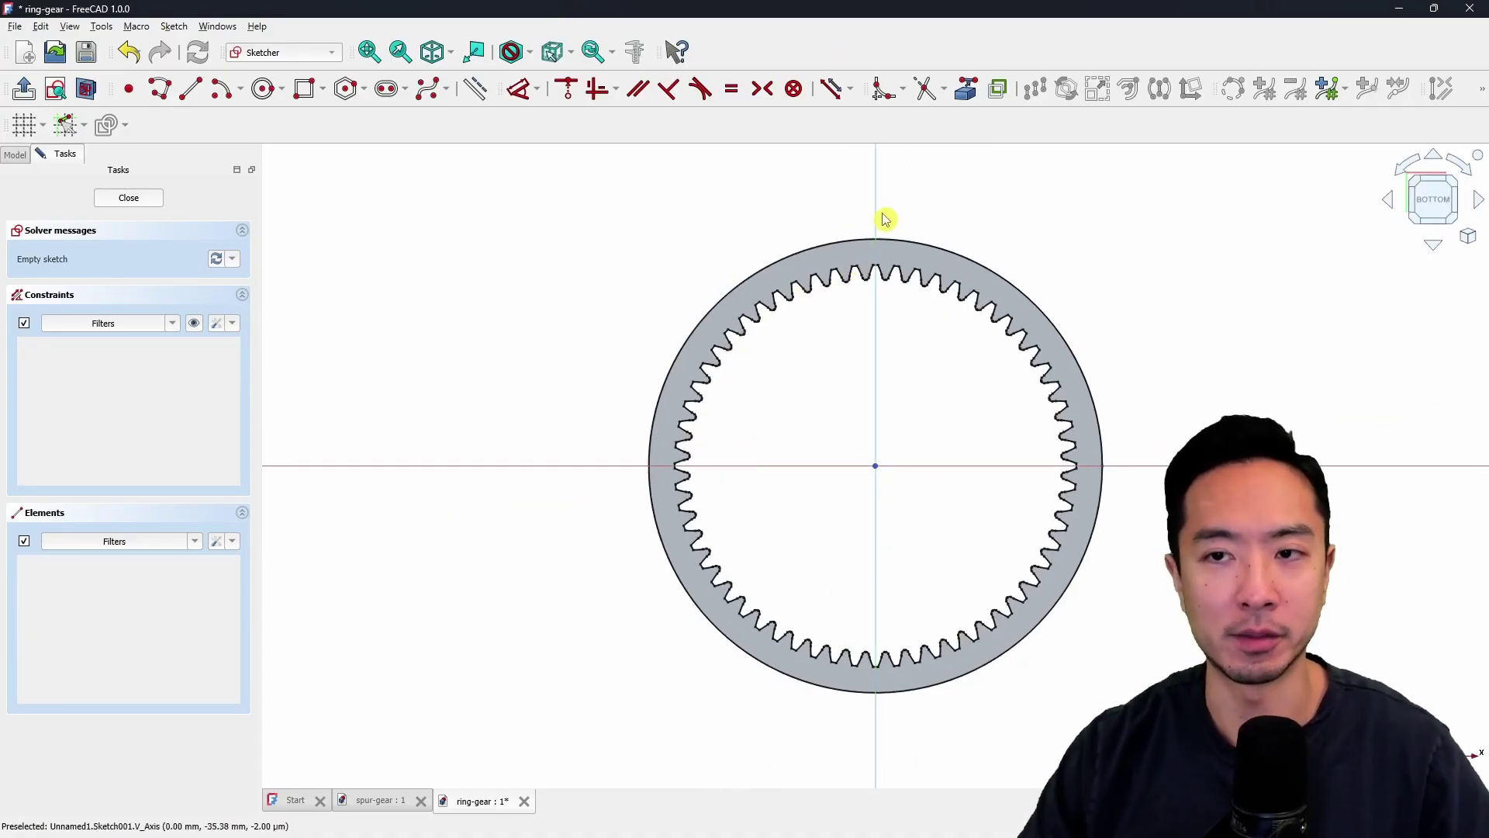
Link the ring's outer edge as external geometry and draw a circle about 70 mm in diameter over it, centred on the origin.
{"action": "left_click", "coordinate": [963, 94]}
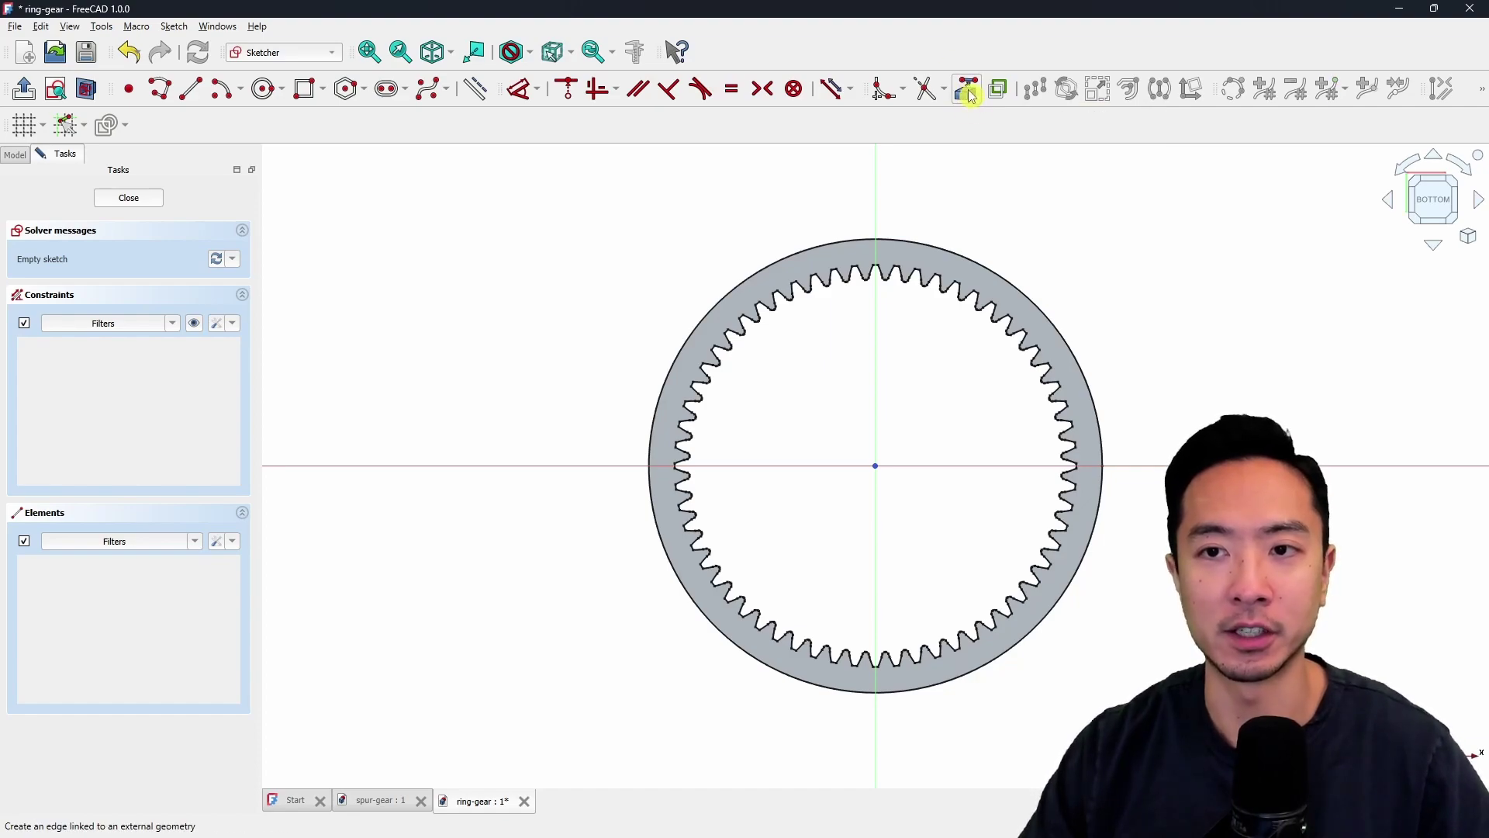
{"action": "left_click", "coordinate": [804, 250]}
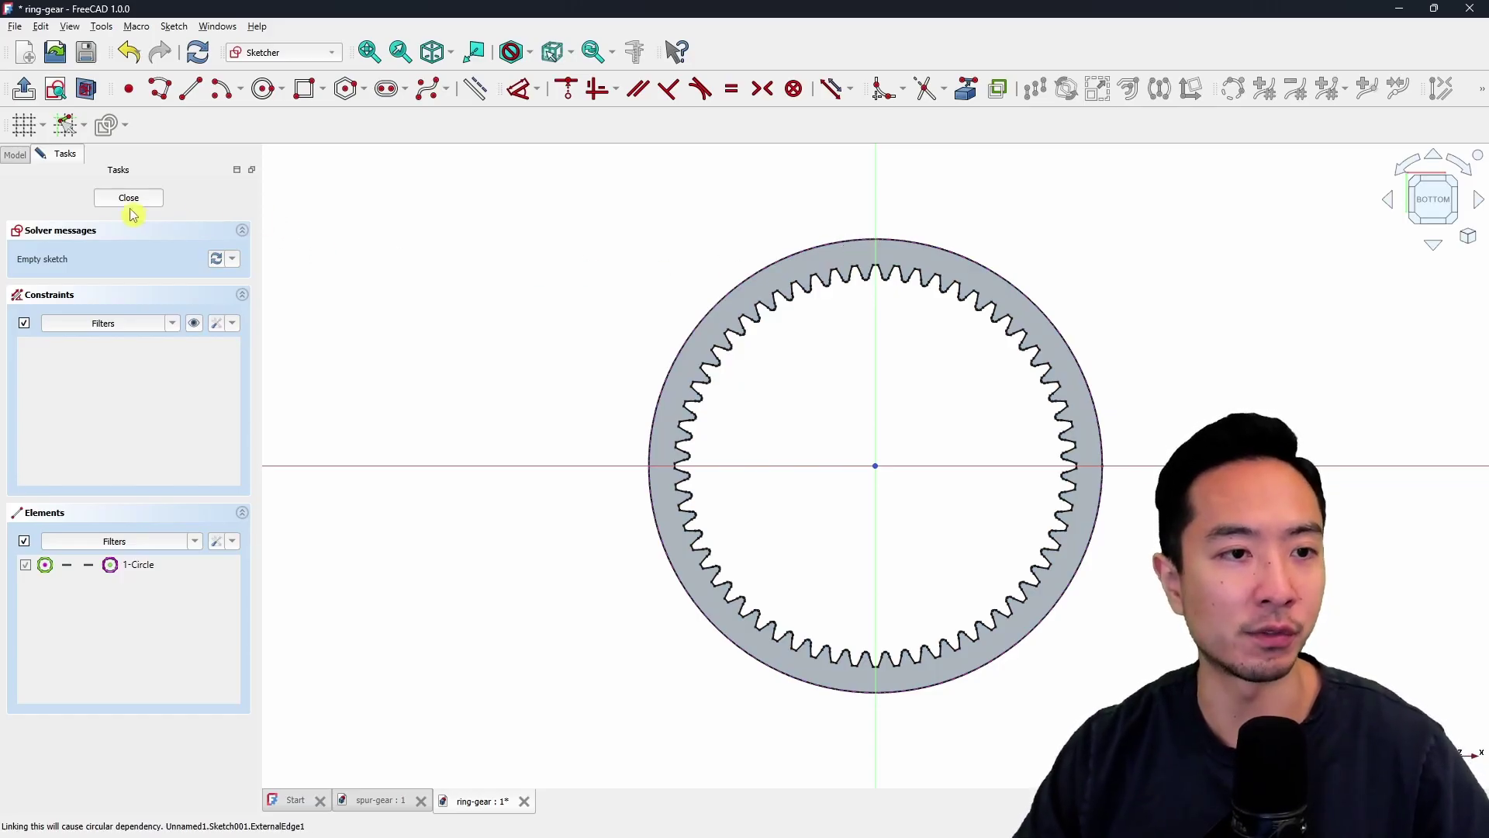
{"action": "left_click", "coordinate": [264, 91]}
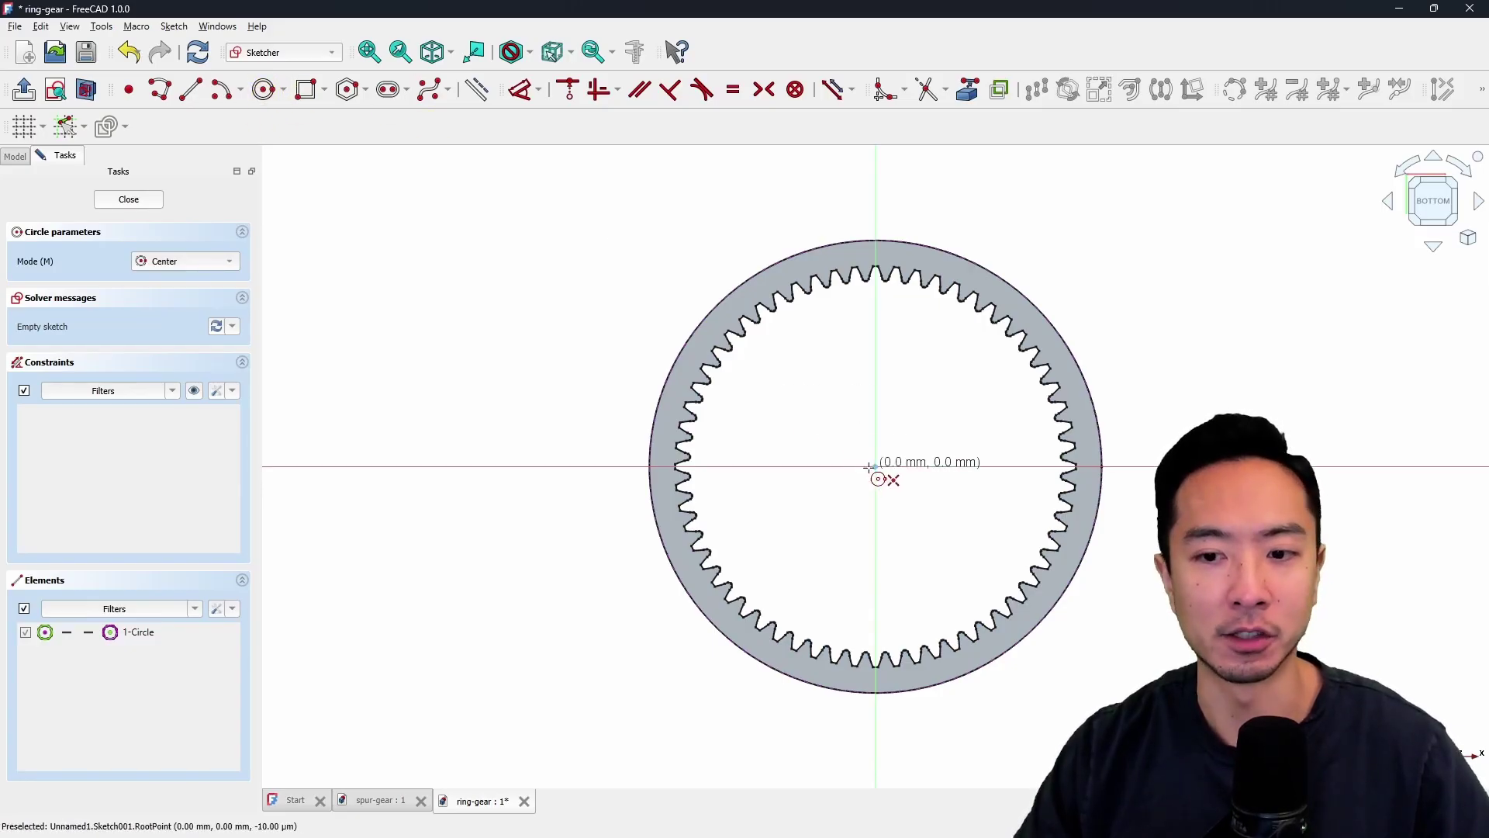
{"action": "left_click", "coordinate": [877, 466]}
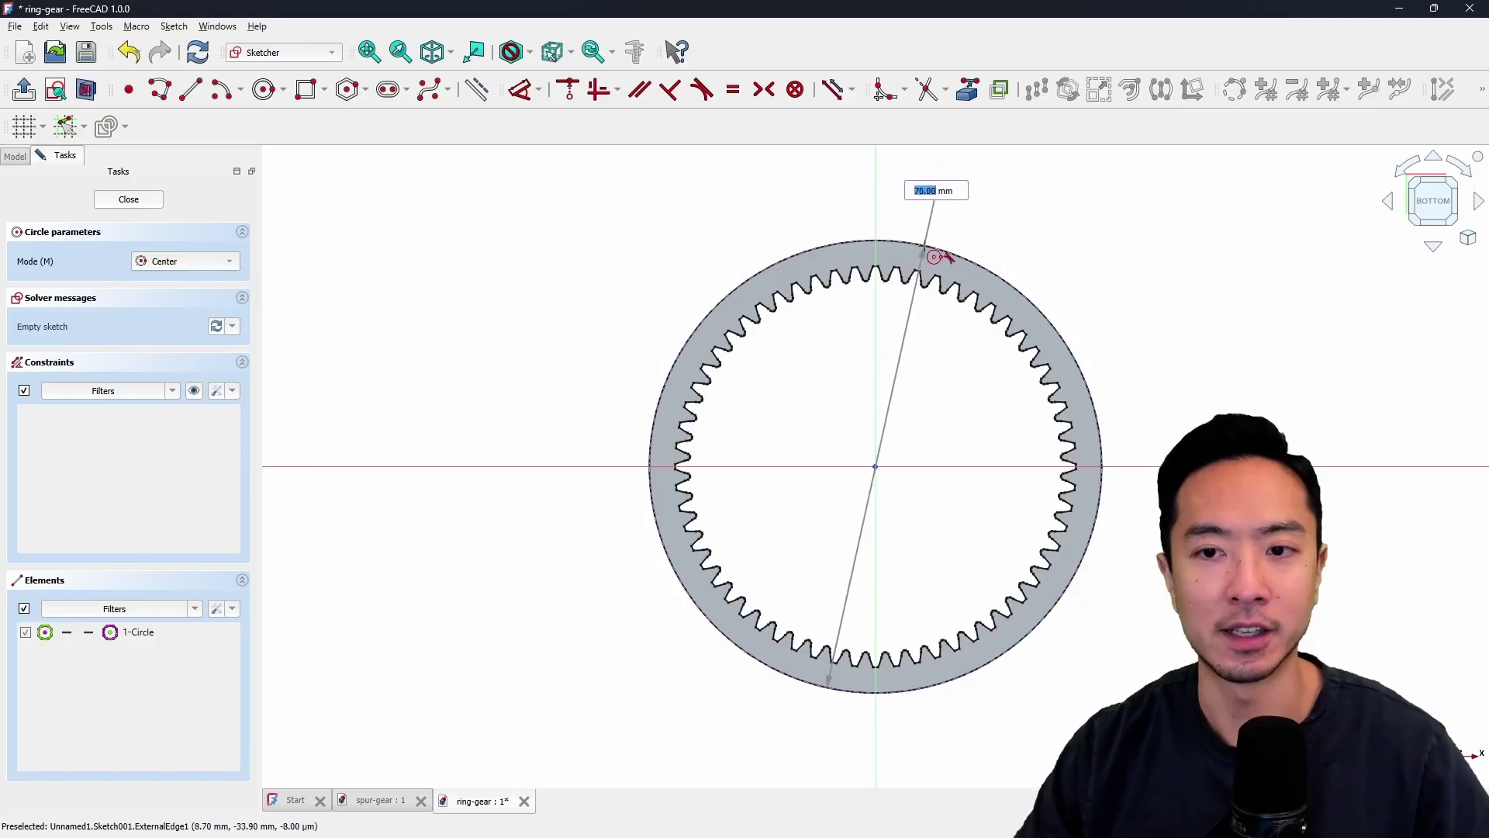
{"action": "left_click", "coordinate": [941, 259]}
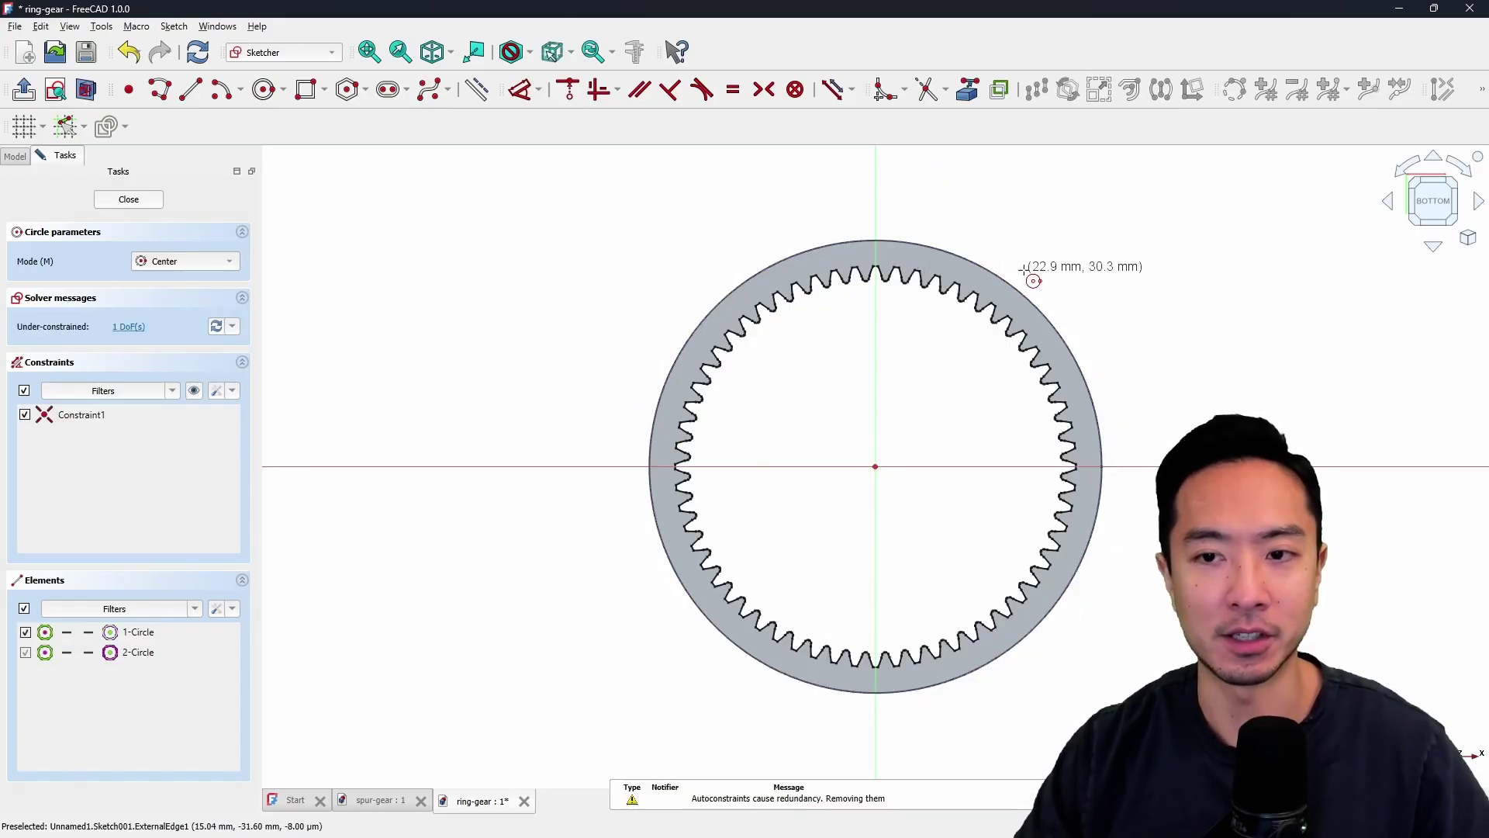
{"action": "key", "text": "Escape"}
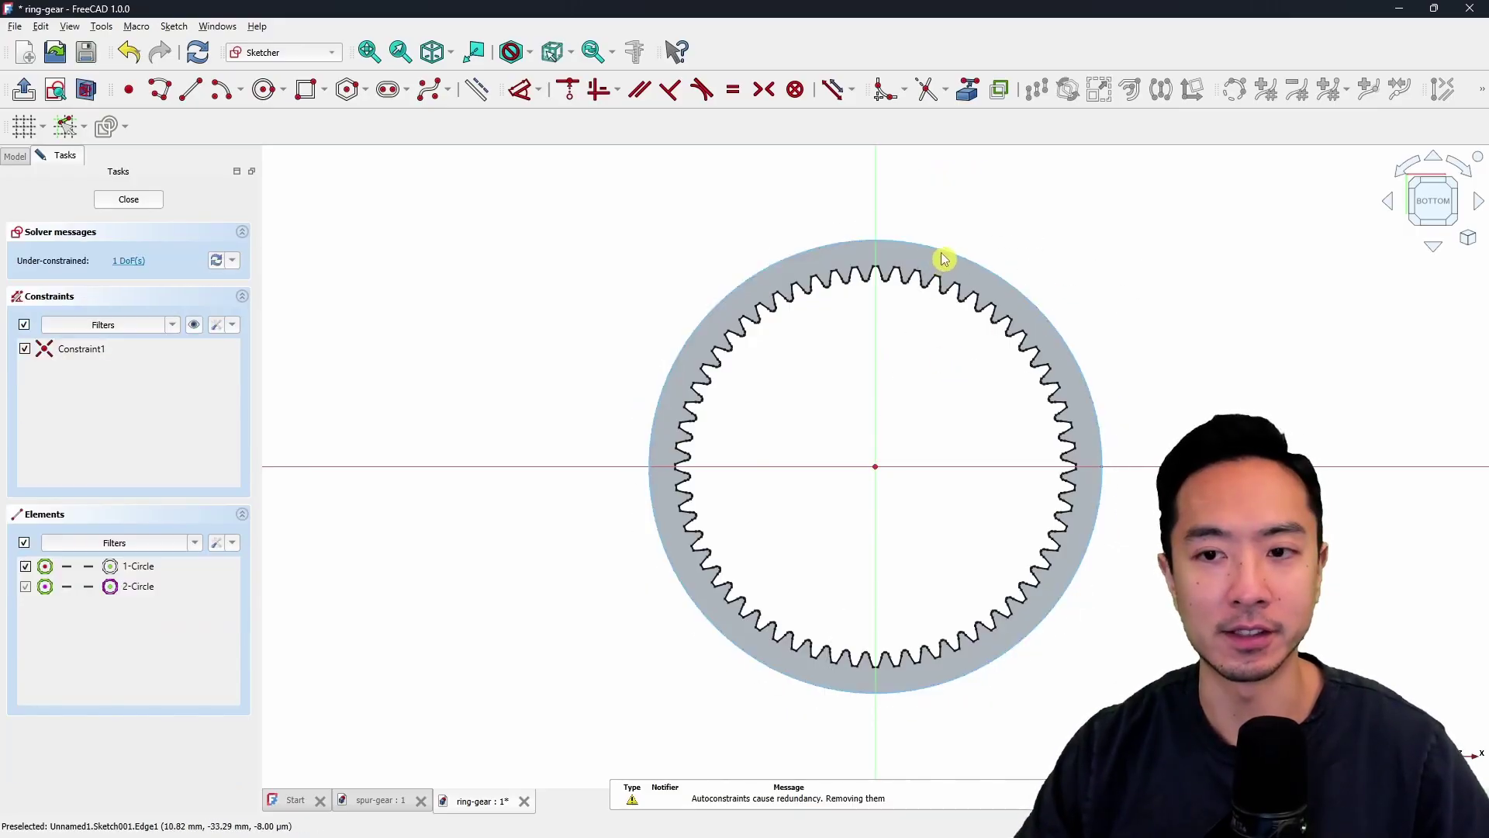
Constrain the drawn circle equal to the ring's linked outer edge and close the sketch.
{"action": "left_click_drag", "start_coordinate": [944, 256], "coordinate": [975, 219]}
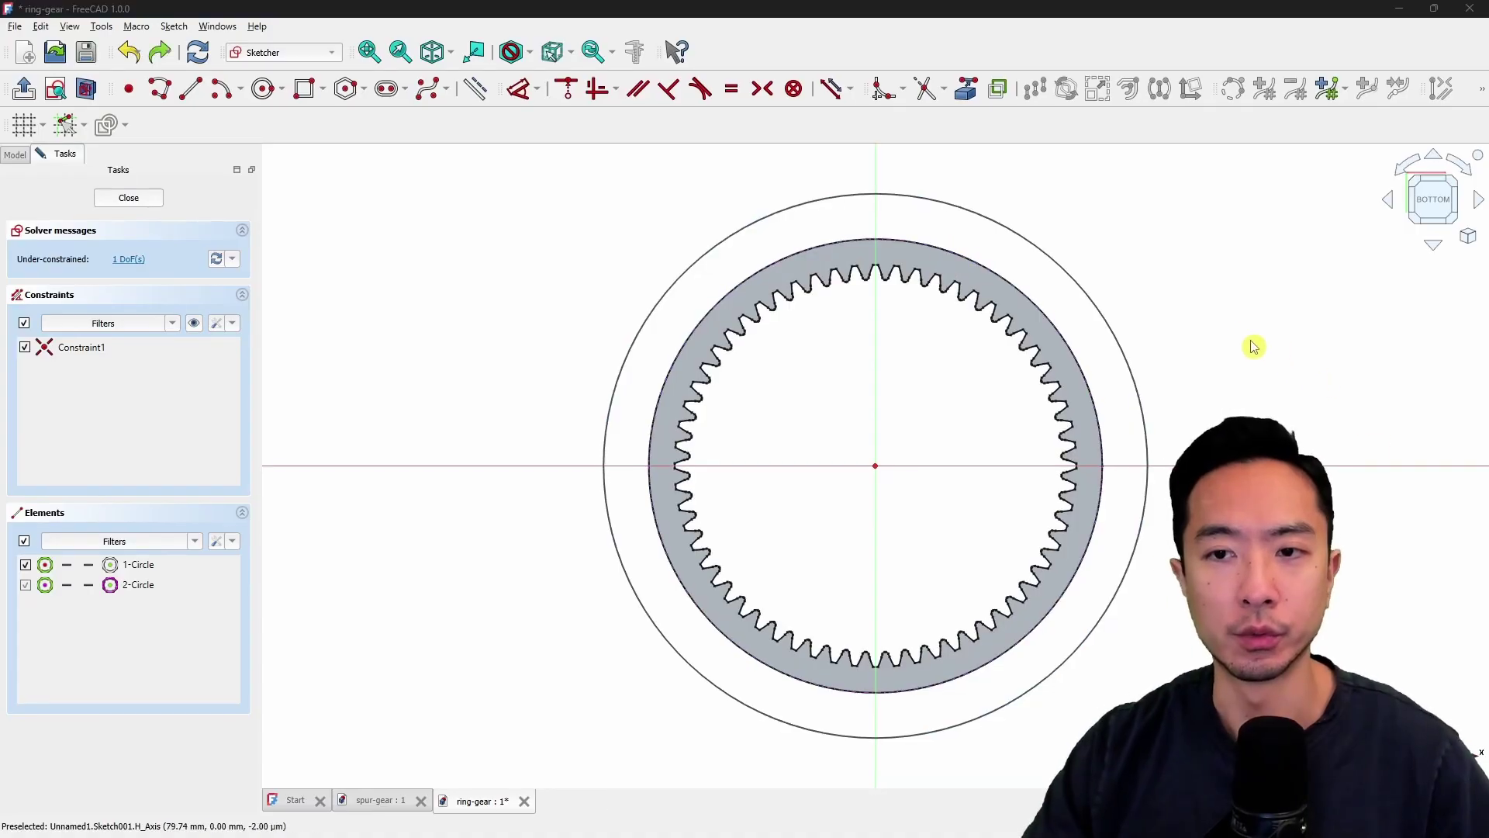
{"action": "left_click", "coordinate": [1009, 237]}
{"action": "left_click", "coordinate": [957, 252]}
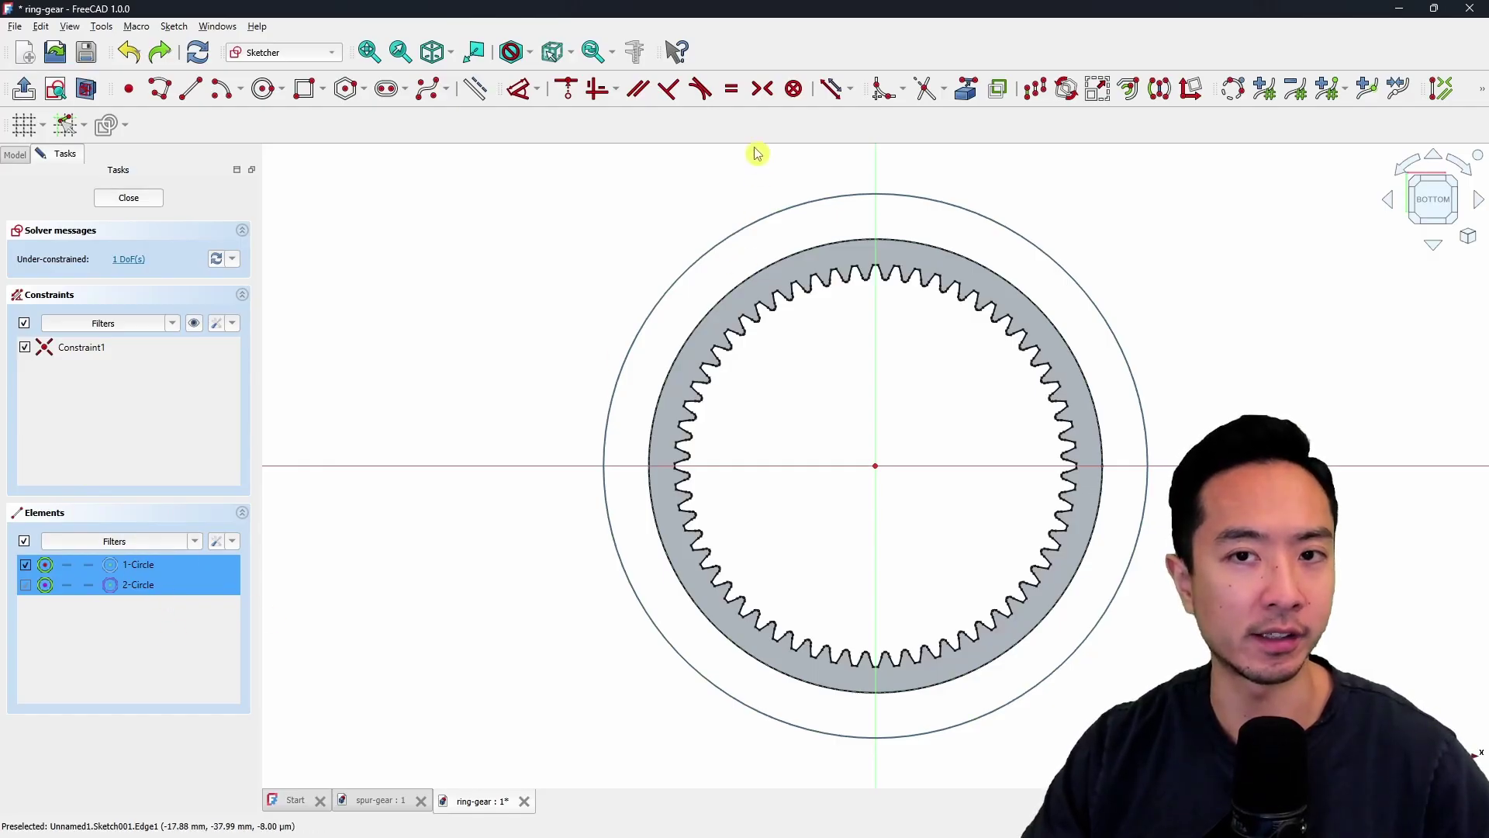
{"action": "left_click", "coordinate": [732, 90]}
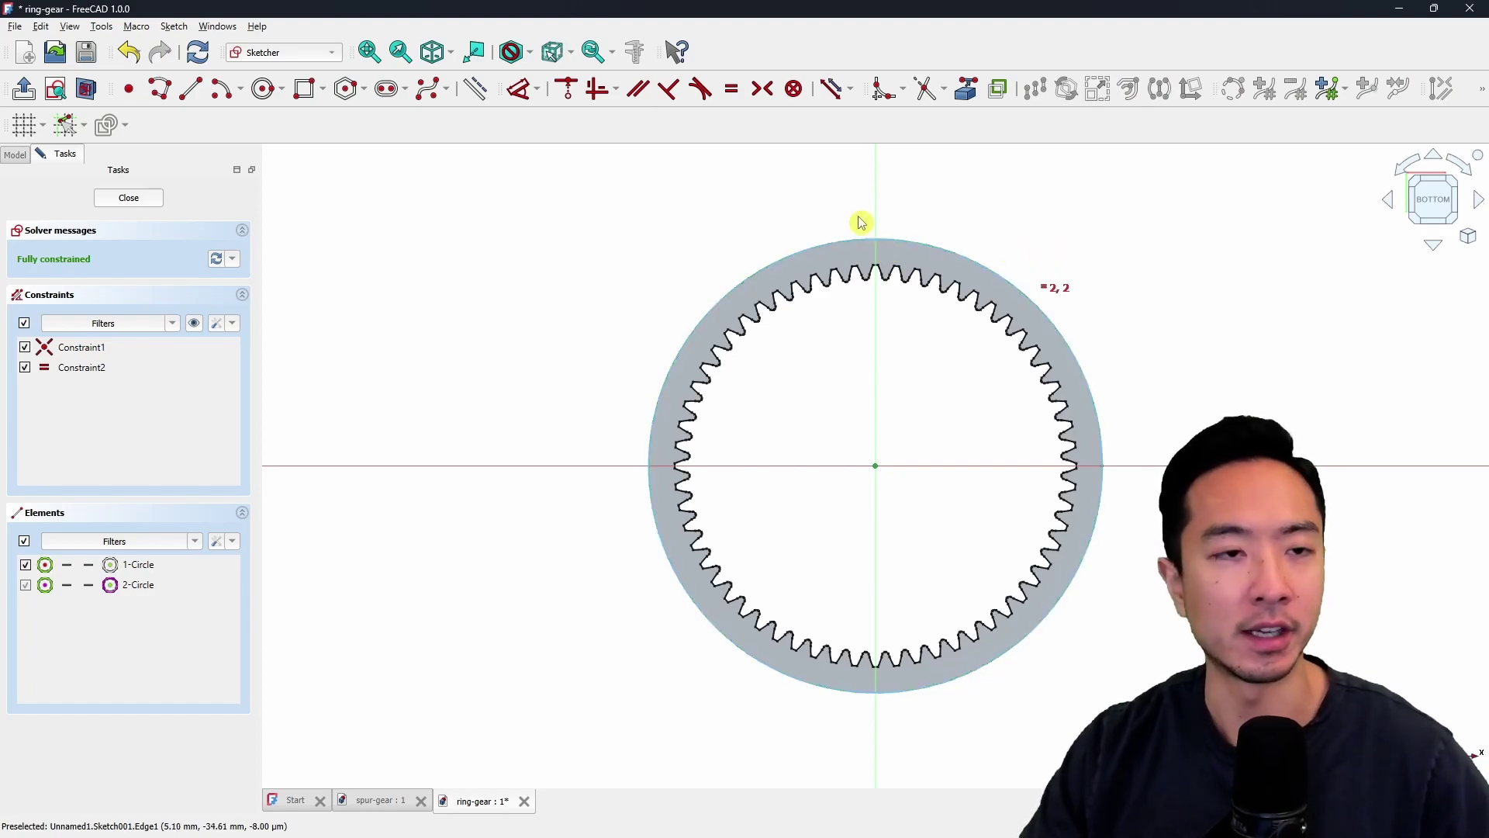
{"action": "left_click", "coordinate": [129, 199]}
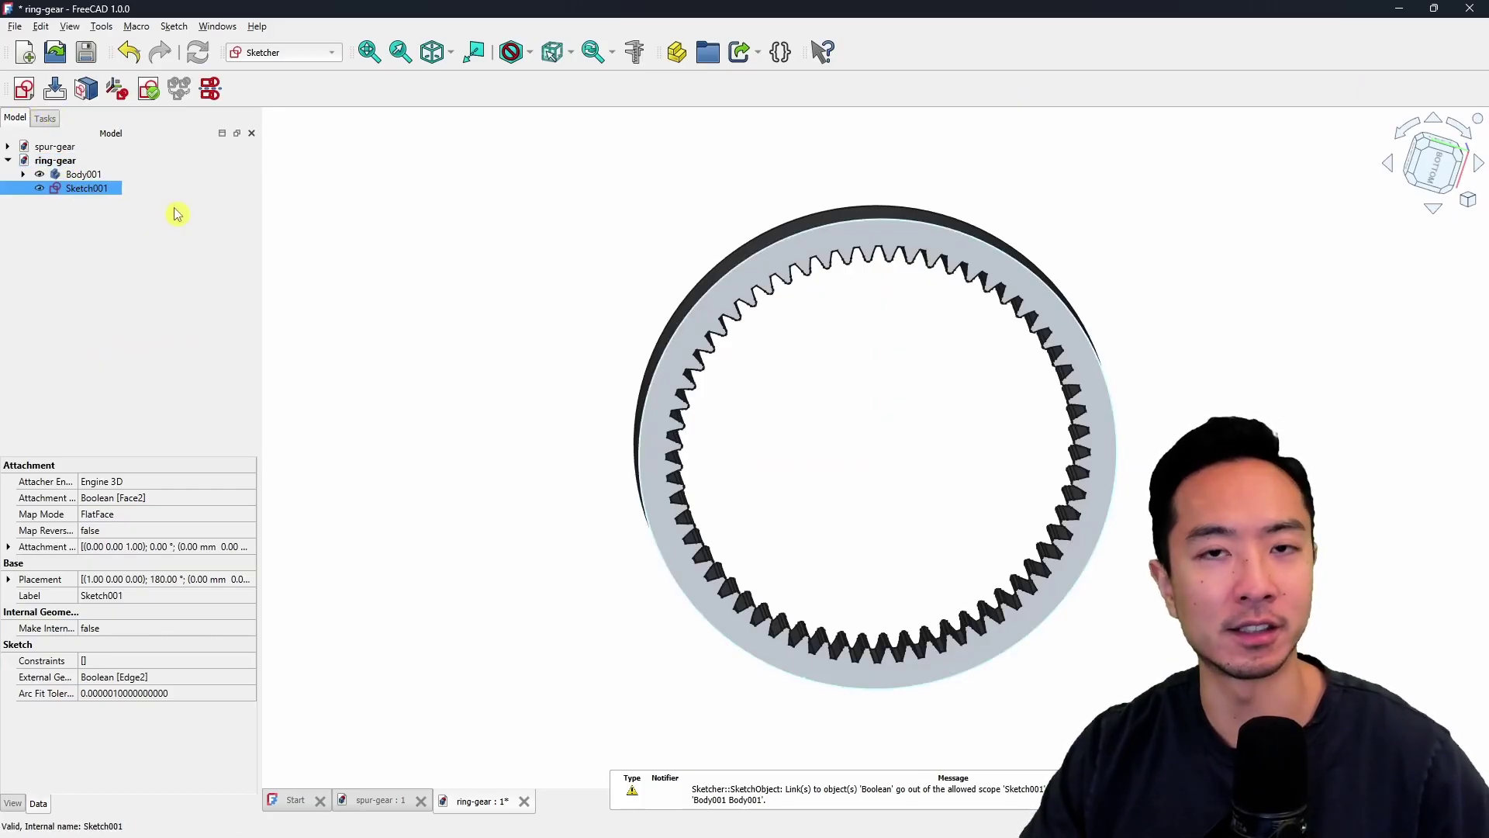
Switch to the Part Design workbench, create a new body and move the base circle's sketch into it.
{"action": "left_click", "coordinate": [47, 120]}
{"action": "left_click", "coordinate": [19, 122]}
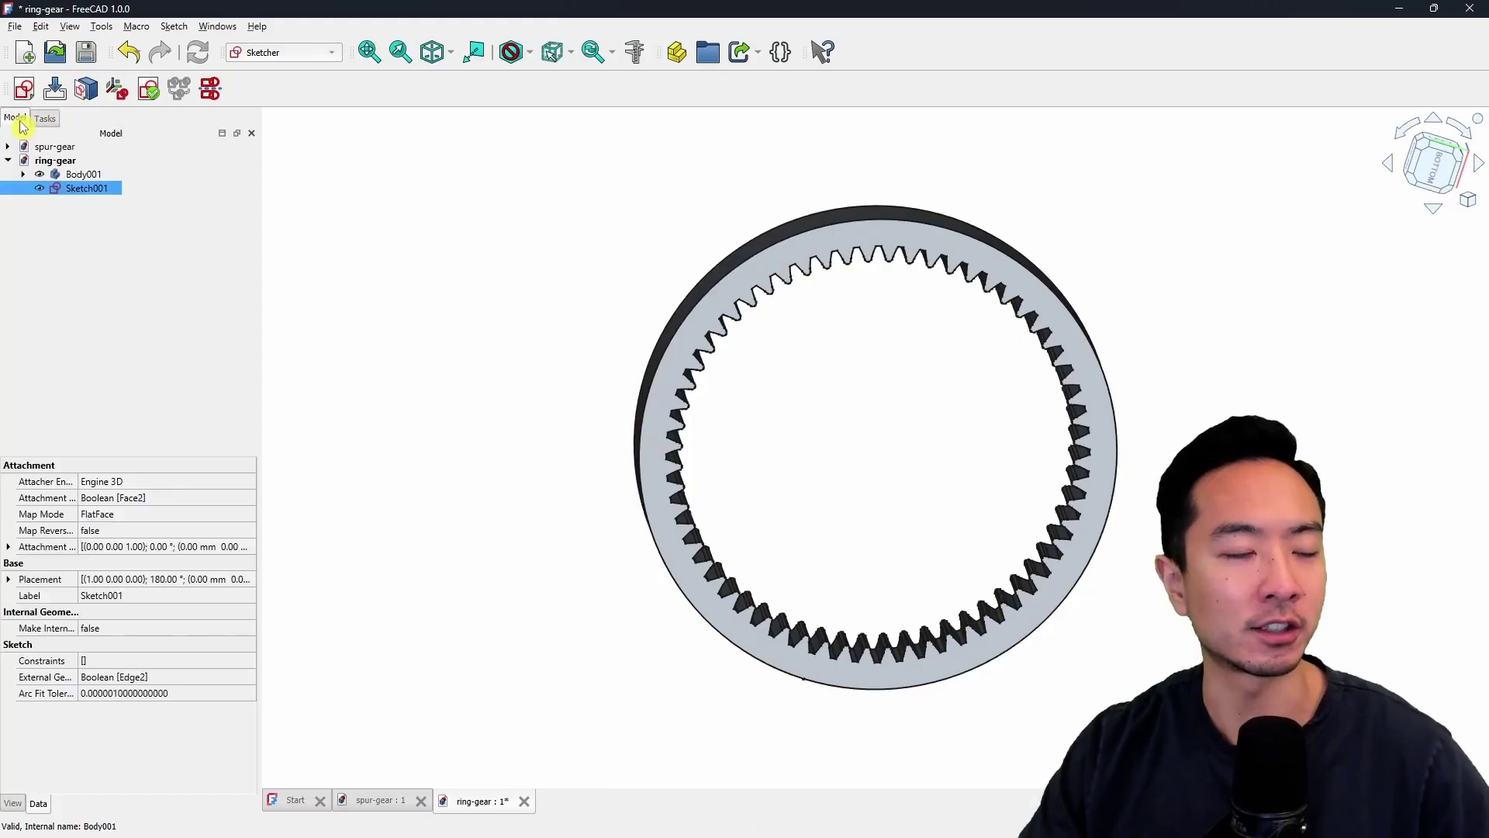
{"action": "left_click", "coordinate": [435, 256]}
{"action": "left_click", "coordinate": [300, 54]}
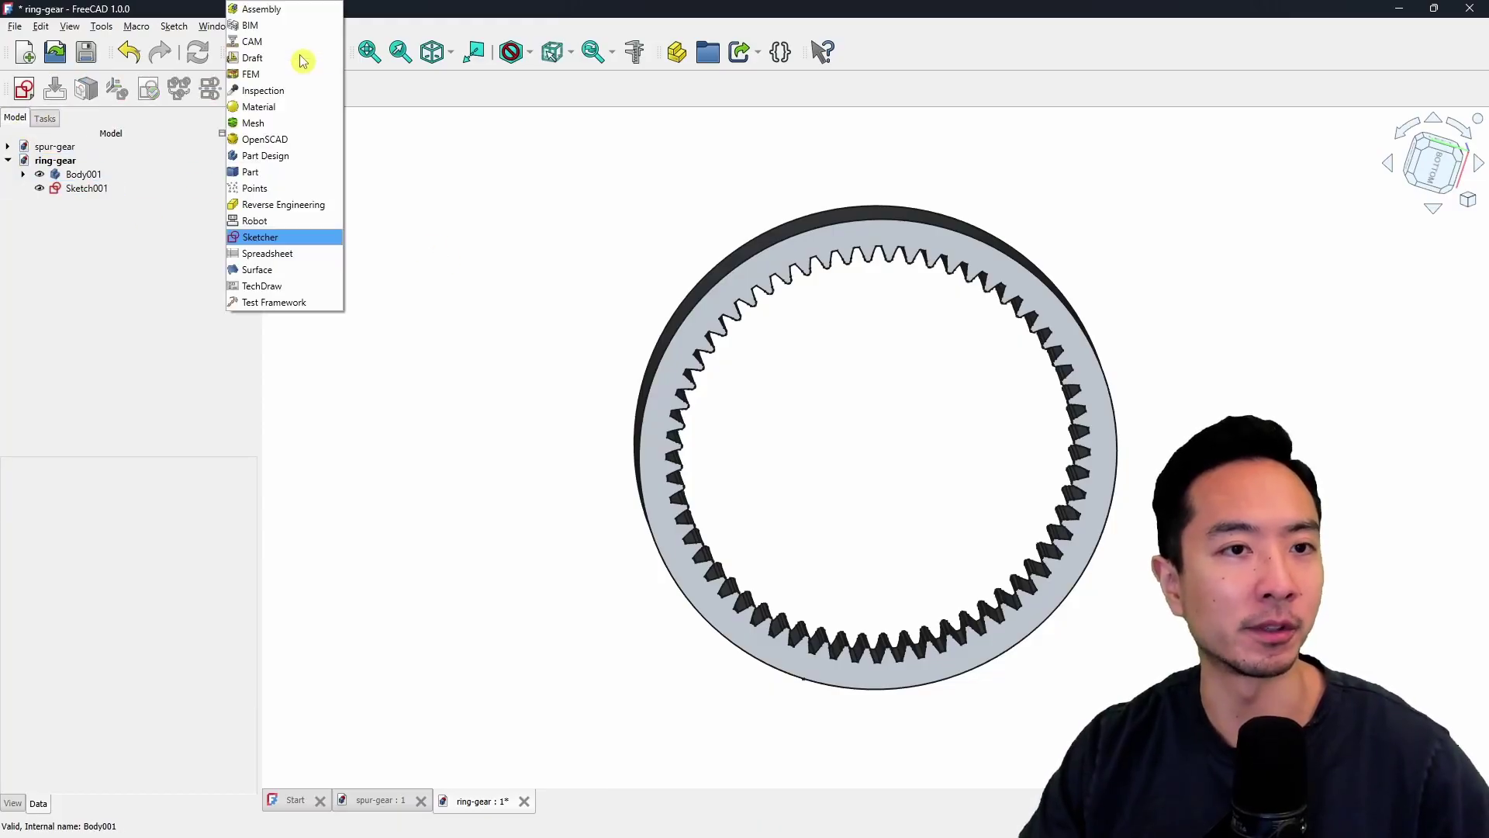
{"action": "left_click", "coordinate": [288, 163]}
{"action": "left_click", "coordinate": [48, 181]}
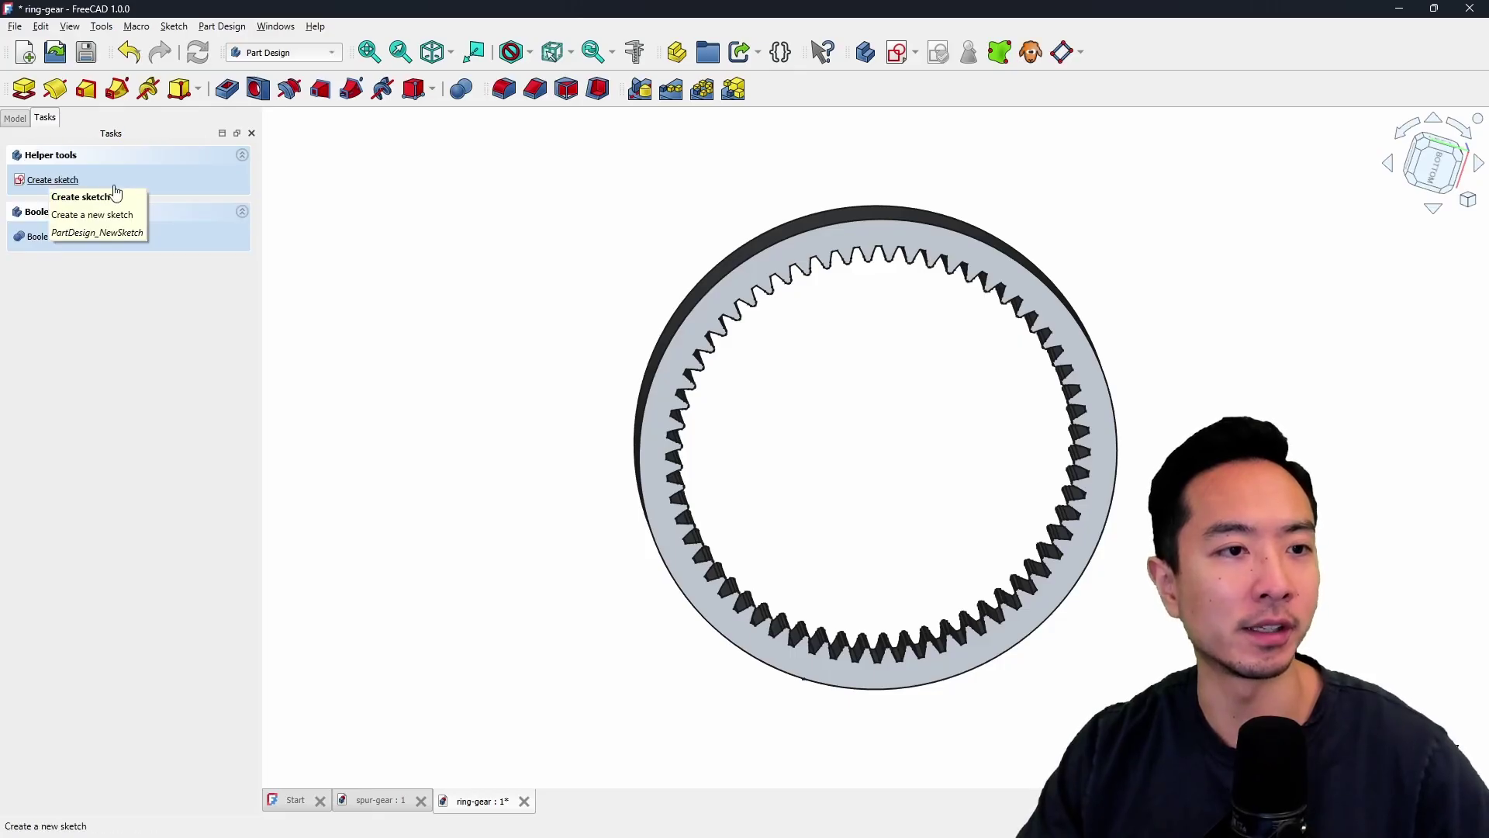
{"action": "left_click", "coordinate": [15, 118]}
{"action": "left_click_drag", "start_coordinate": [85, 200], "coordinate": [85, 202]}
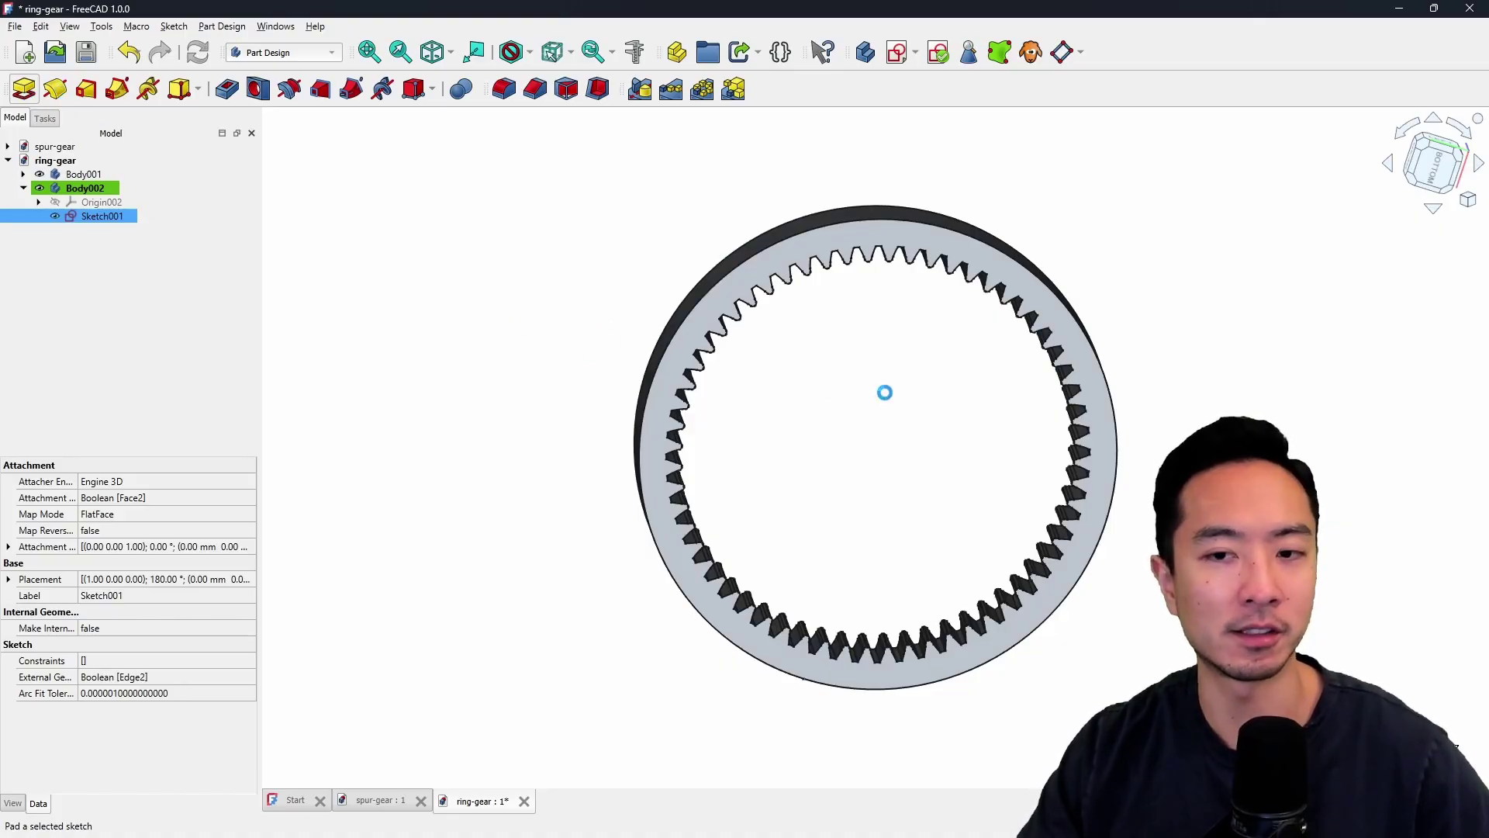
Pad the base circle's sketch 5 mm on the ring gear's underside.
{"action": "mouse_move", "coordinate": [548, 309]}
{"action": "middle_mouse_down"}
{"action": "mouse_move", "coordinate": [566, 333]}
{"action": "mouse_move", "coordinate": [721, 403]}
{"action": "mouse_move", "coordinate": [858, 395]}
{"action": "mouse_move", "coordinate": [981, 522]}
{"action": "mouse_move", "coordinate": [1083, 535]}
{"action": "mouse_move", "coordinate": [1130, 432]}
{"action": "mouse_move", "coordinate": [1101, 435]}
{"action": "middle_mouse_up"}
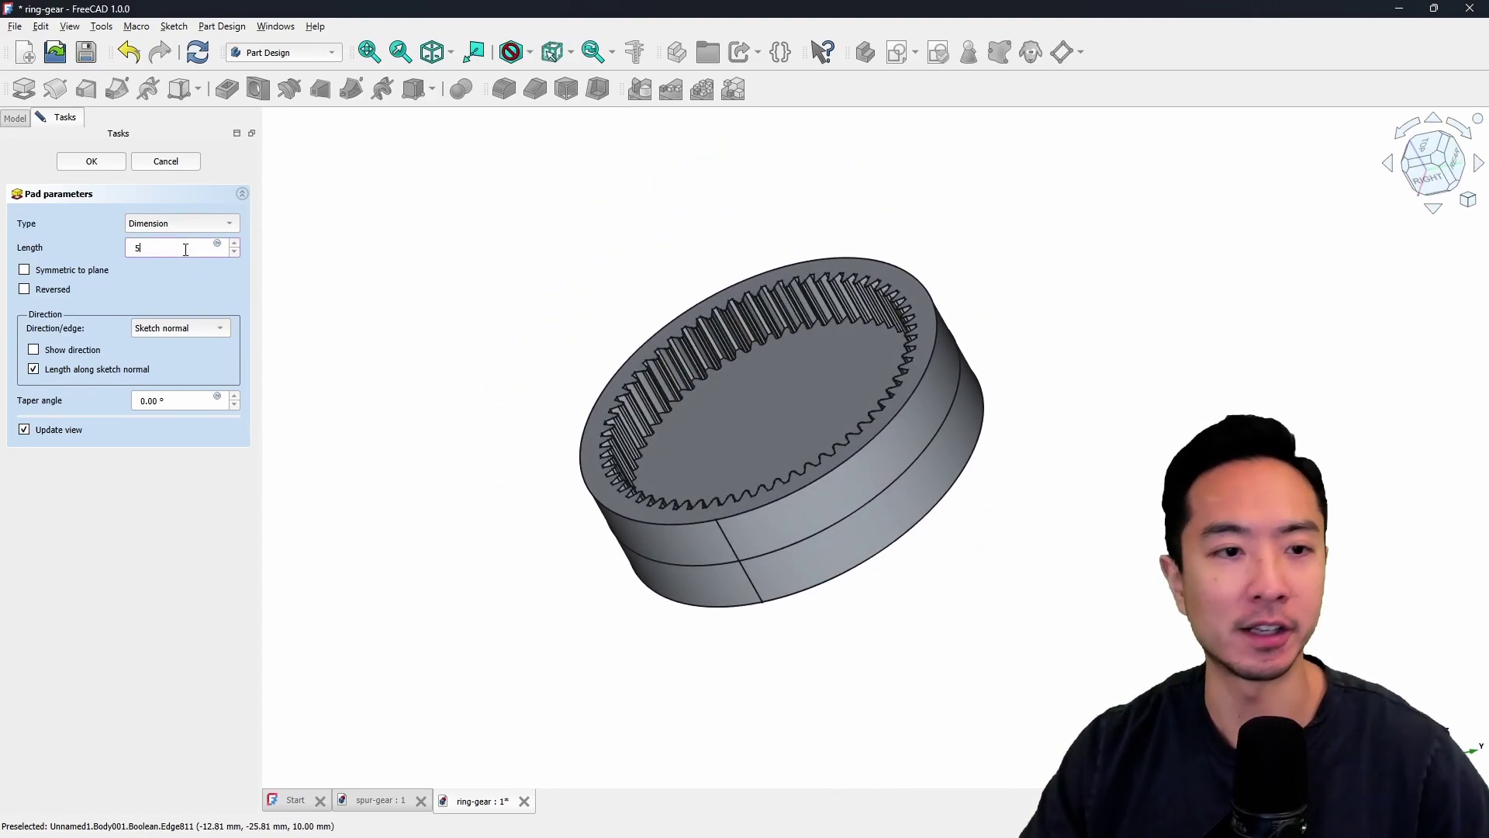
{"action": "key", "text": "Return"}
{"action": "mouse_move", "coordinate": [757, 419]}
{"action": "middle_mouse_down"}
{"action": "mouse_move", "coordinate": [718, 383]}
{"action": "mouse_move", "coordinate": [695, 415]}
{"action": "mouse_move", "coordinate": [768, 415]}
{"action": "middle_mouse_up"}
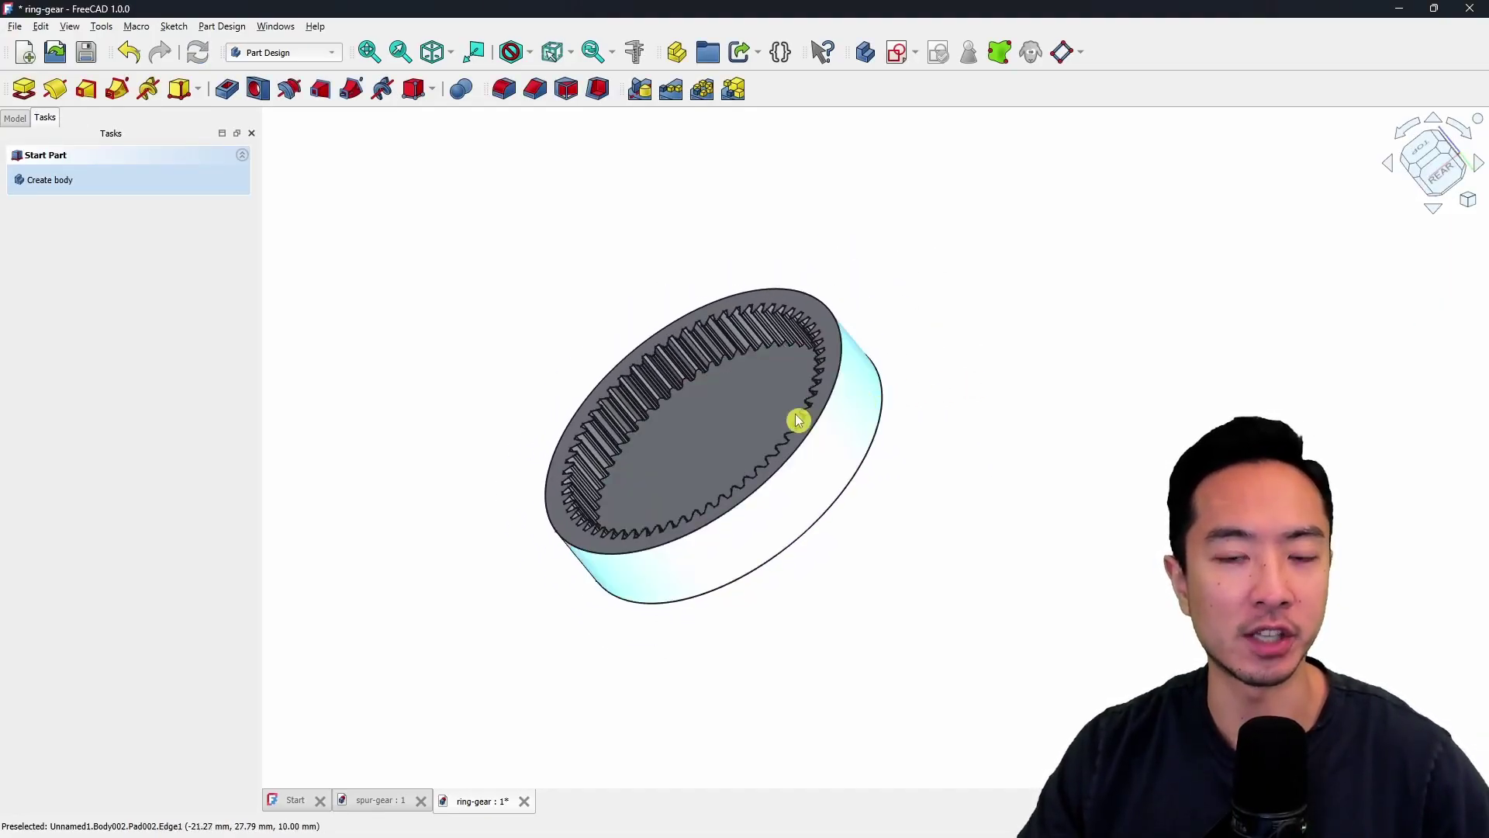
Switch to the Sketcher workbench and start a sketch on the base's inner face, attached as a plane face.
{"action": "left_click", "coordinate": [302, 52]}
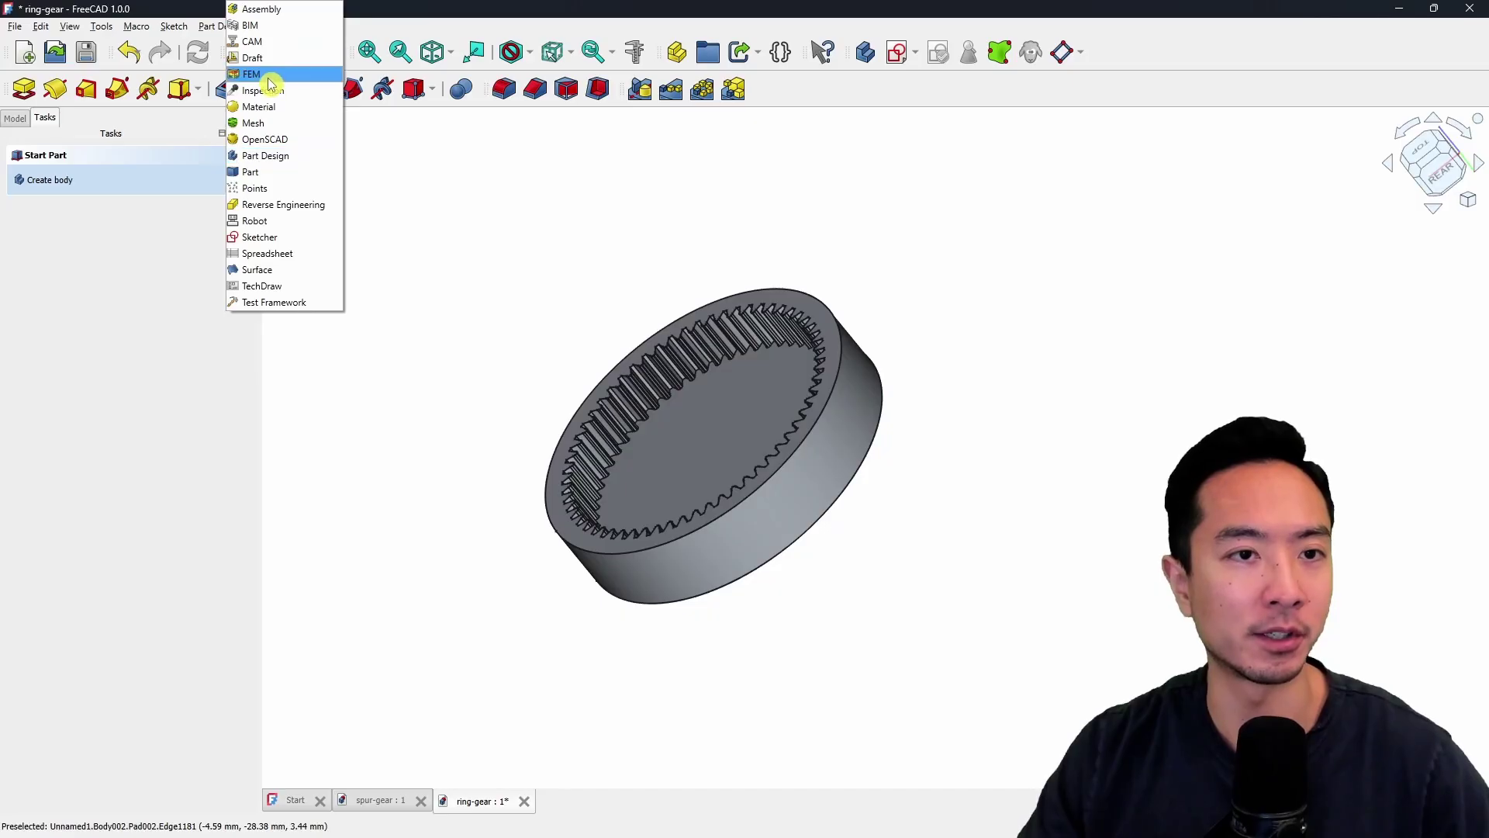
{"action": "left_click", "coordinate": [258, 236]}
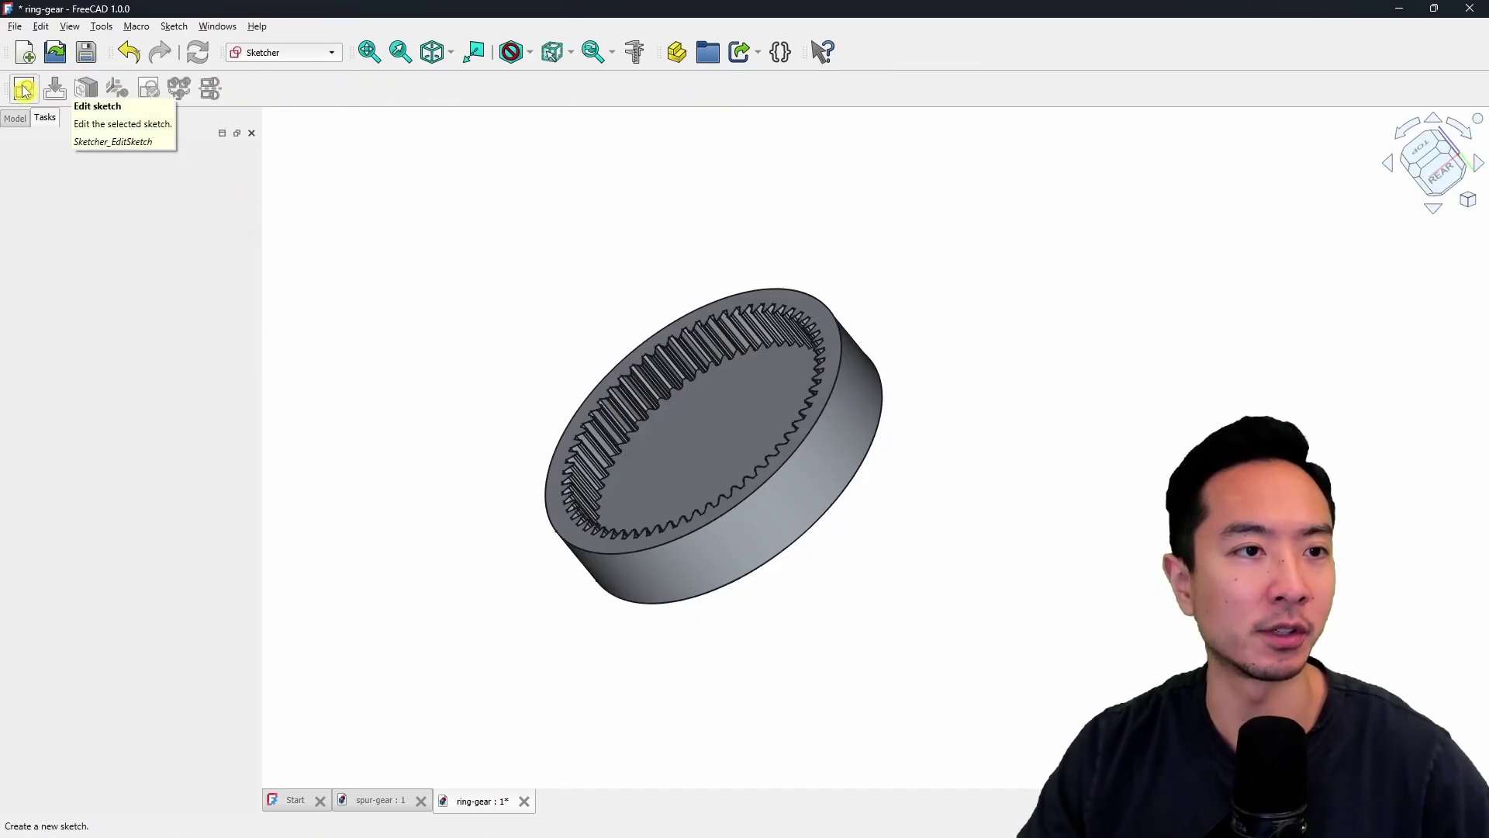
{"action": "left_click", "coordinate": [683, 447]}
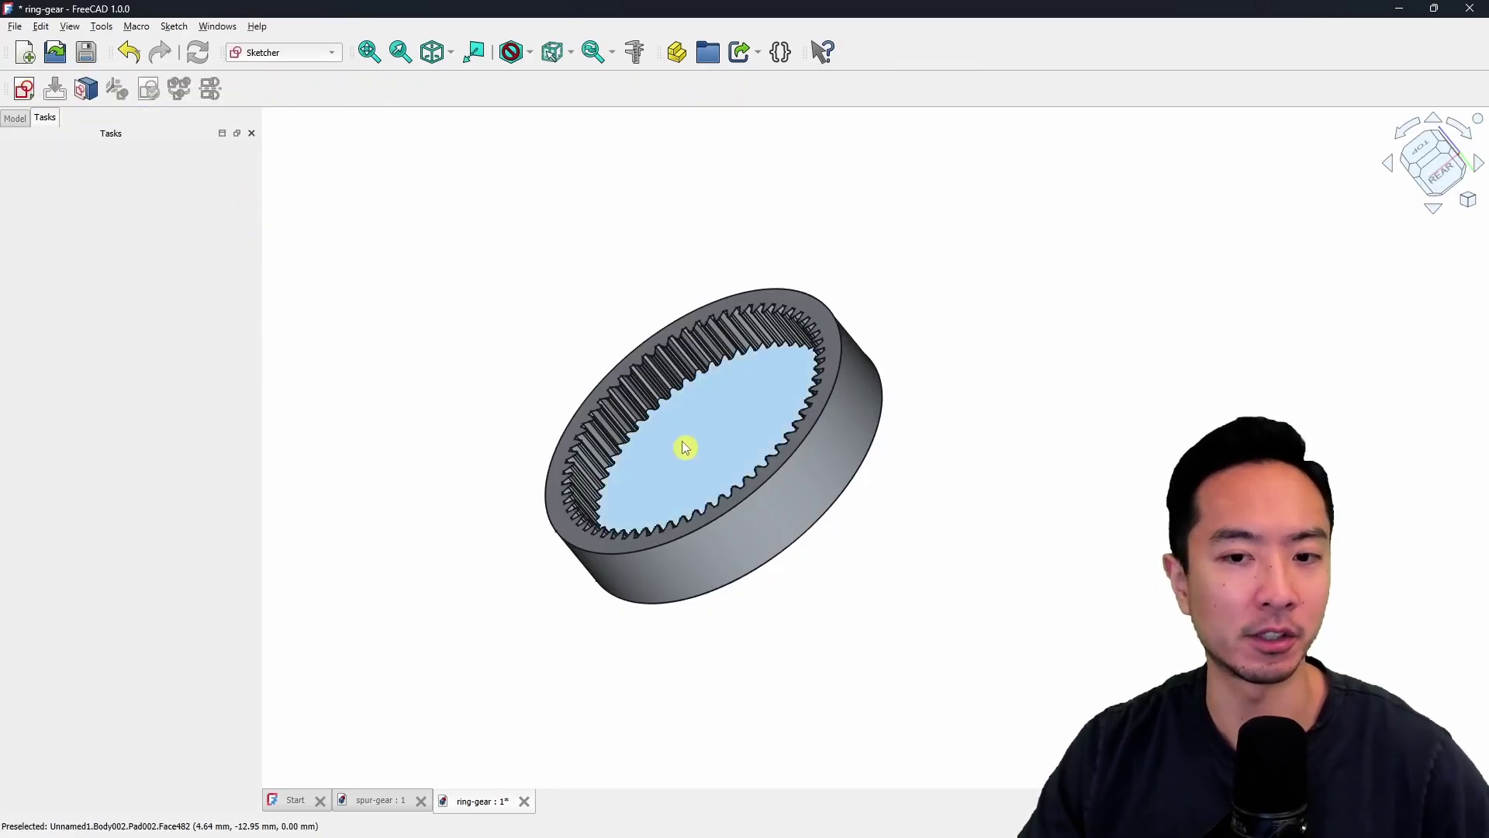
{"action": "left_click", "coordinate": [27, 92]}
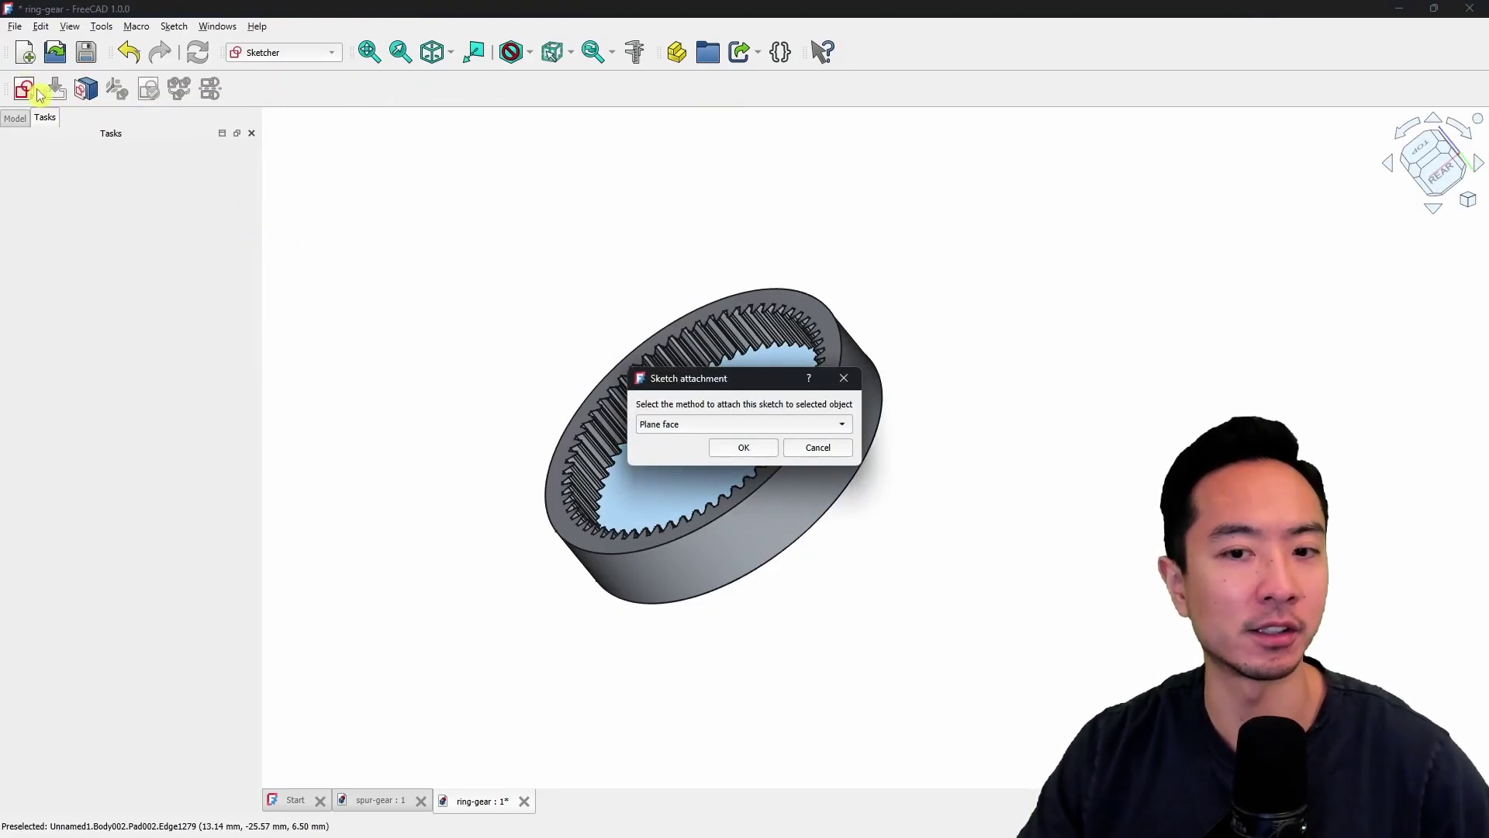
{"action": "left_click", "coordinate": [744, 448]}
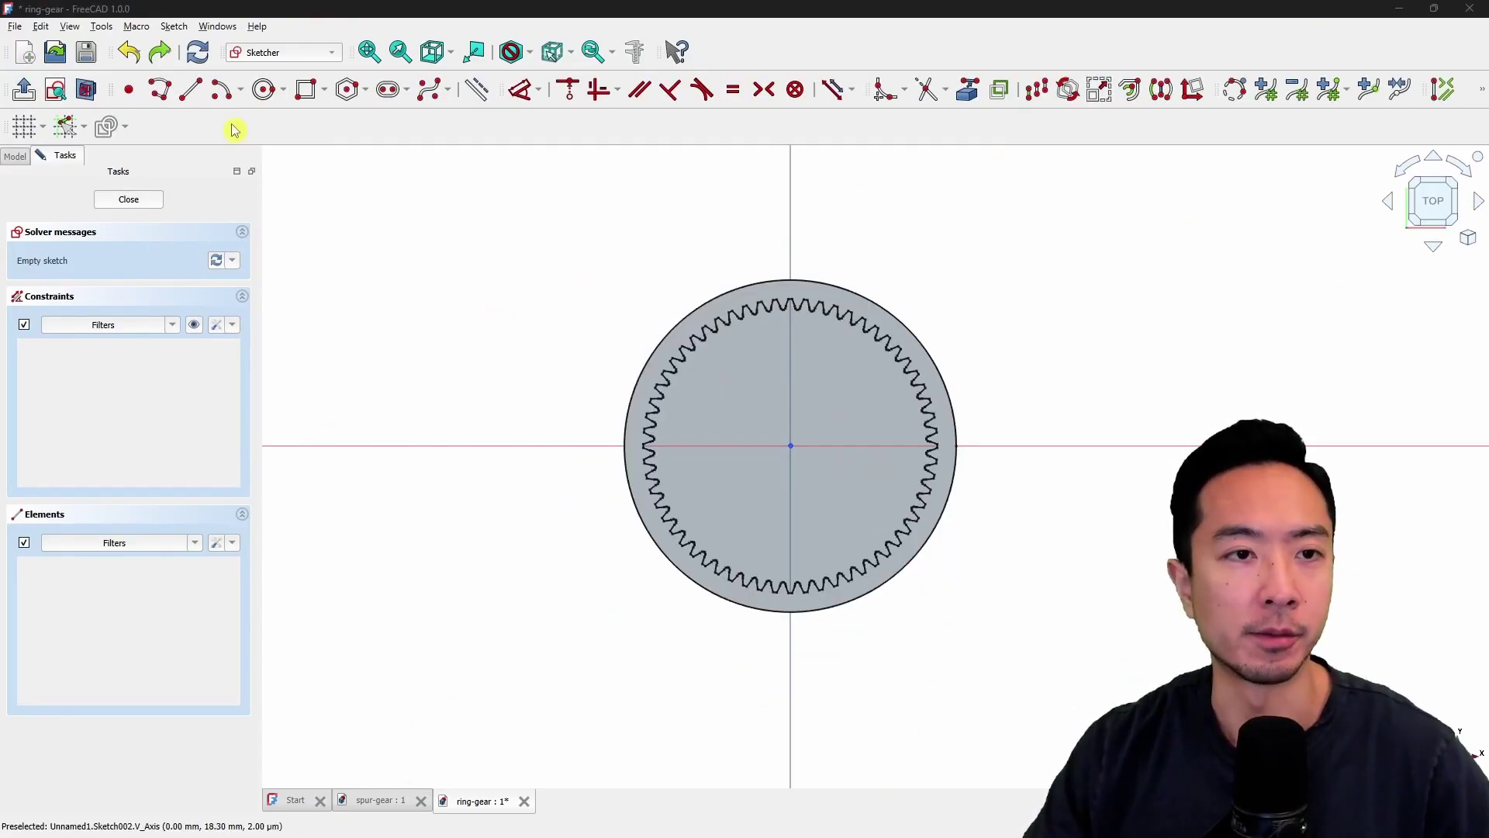
Draw a 5 mm diameter circle centred on the vertical axis, about 19 mm above the origin.
{"action": "scroll", "coordinate": [931, 495], "scroll_direction": "up", "scroll_amount": 2}
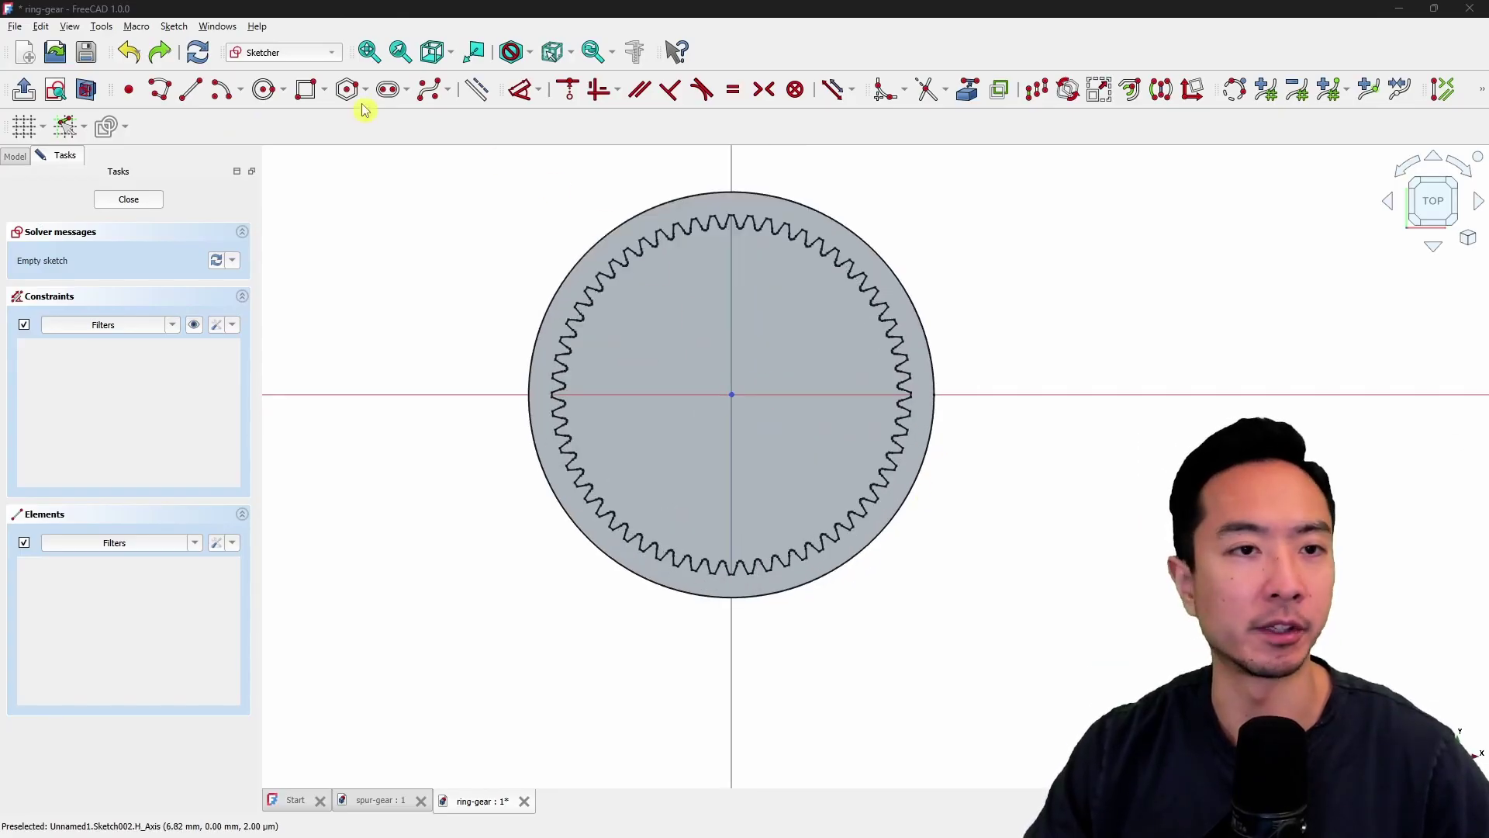
{"action": "left_click", "coordinate": [264, 89]}
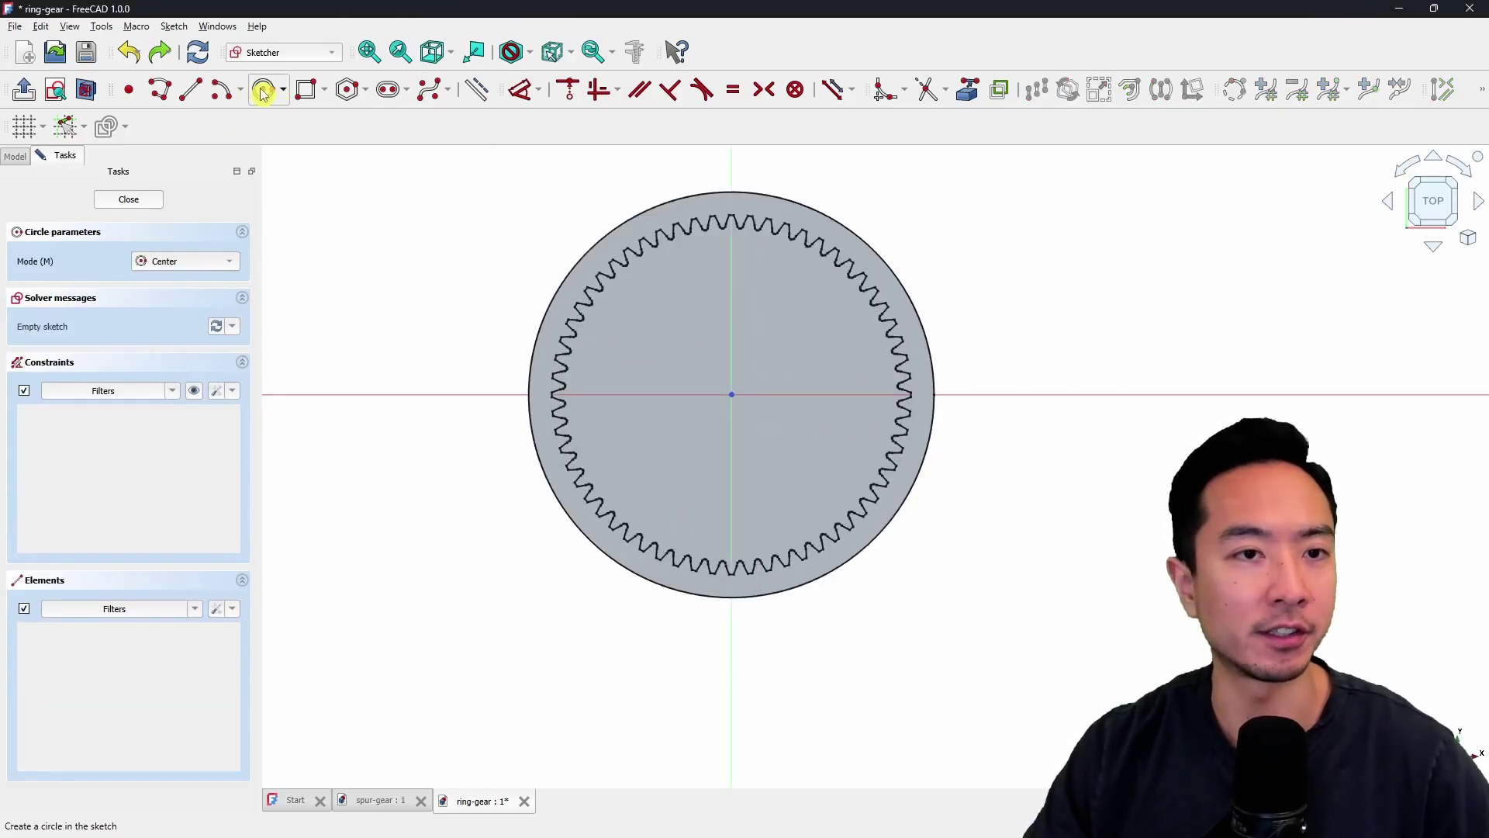
{"action": "left_click", "coordinate": [732, 279]}
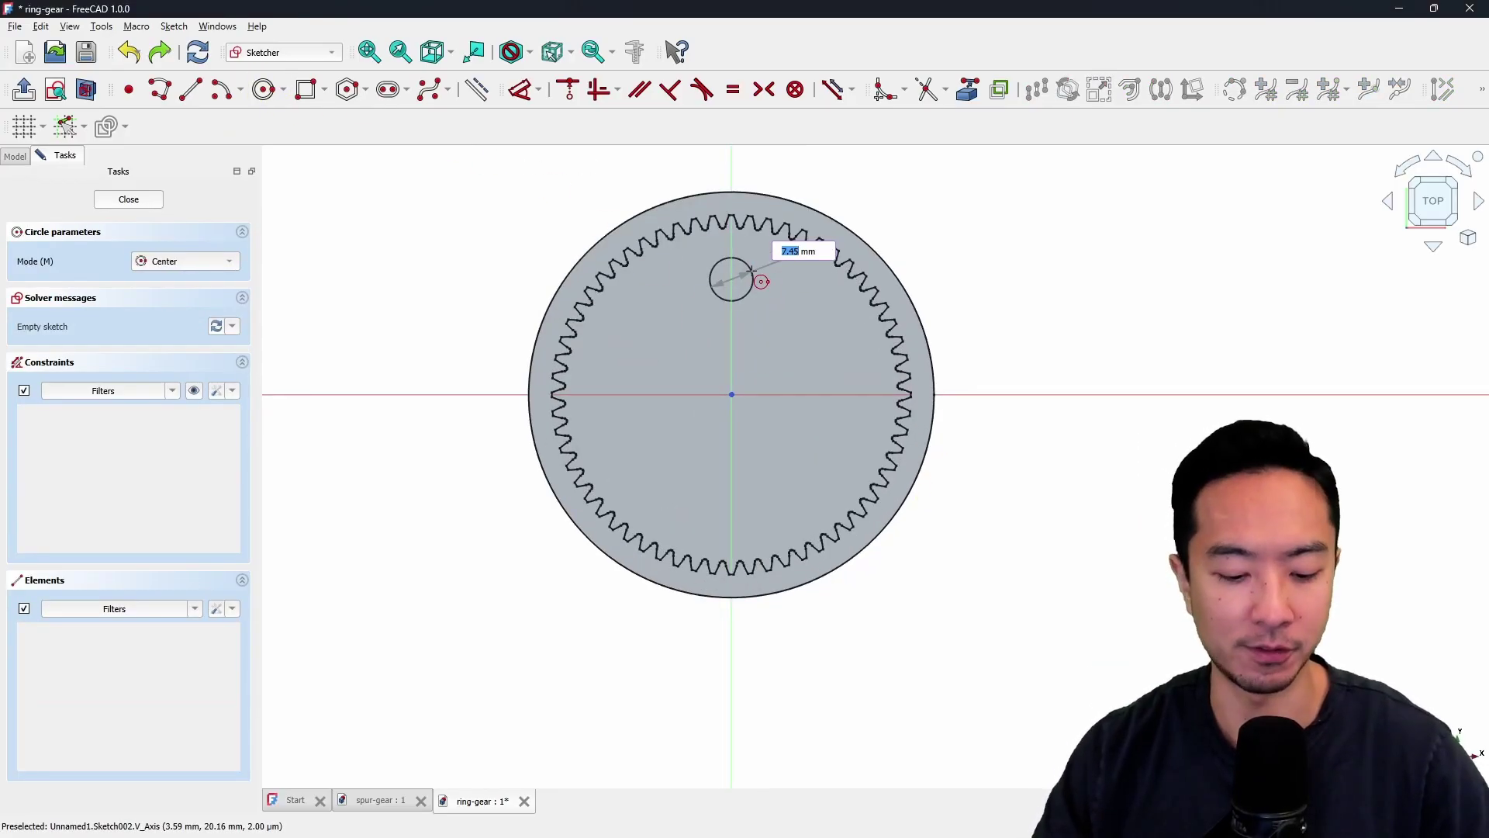
{"action": "type", "text": "5"}
{"action": "key", "text": "Return"}
{"action": "right_click", "coordinate": [762, 292]}
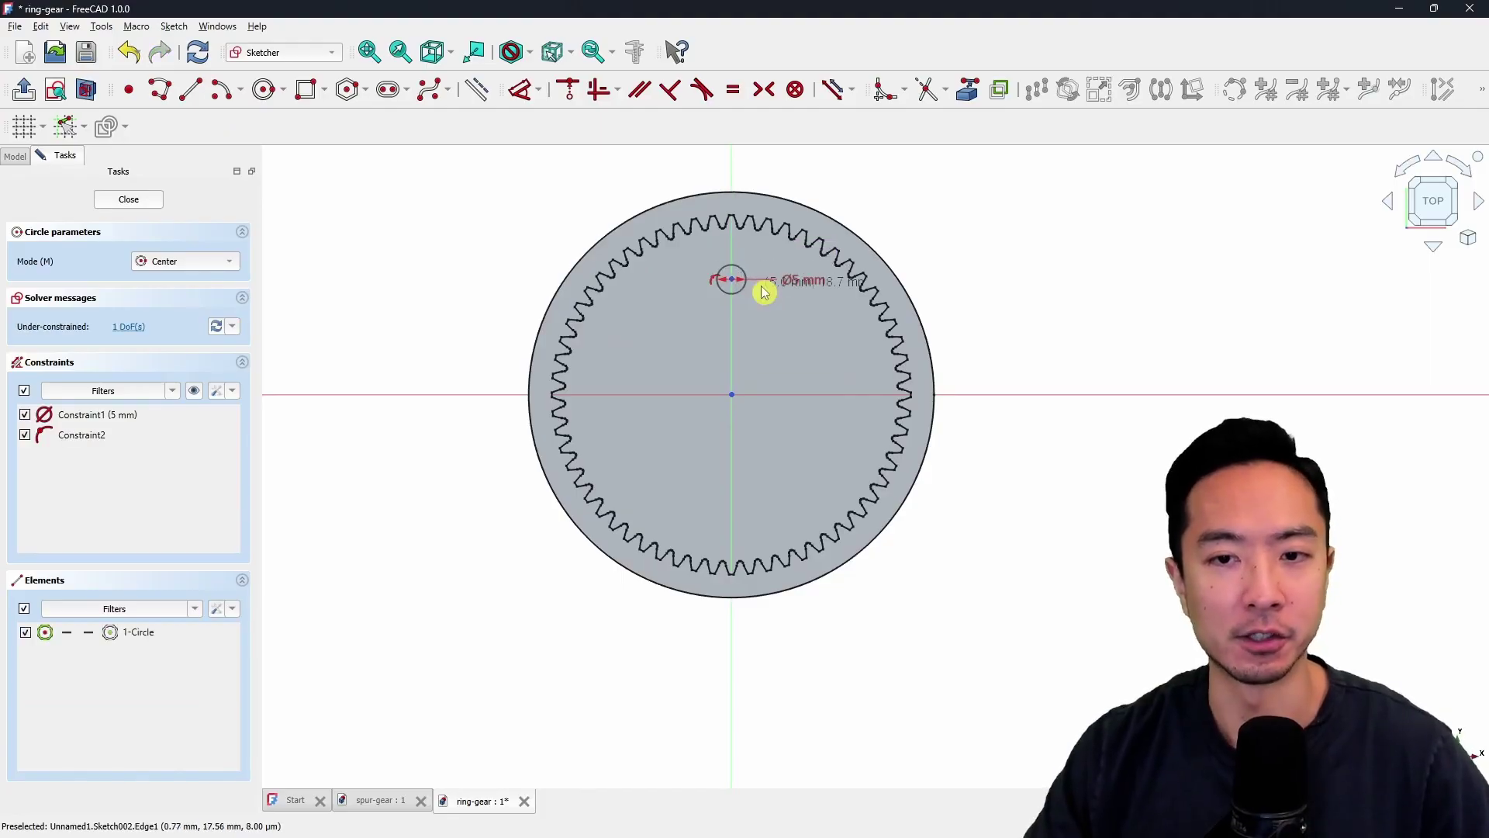
{"action": "mouse_move", "coordinate": [728, 282]}
{"action": "left_mouse_down"}
{"action": "mouse_move", "coordinate": [730, 318]}
{"action": "mouse_move", "coordinate": [727, 271]}
{"action": "mouse_move", "coordinate": [732, 314]}
{"action": "mouse_move", "coordinate": [731, 285]}
{"action": "mouse_move", "coordinate": [650, 287]}
{"action": "mouse_move", "coordinate": [744, 301]}
{"action": "mouse_move", "coordinate": [736, 268]}
{"action": "mouse_move", "coordinate": [732, 284]}
{"action": "left_mouse_up"}
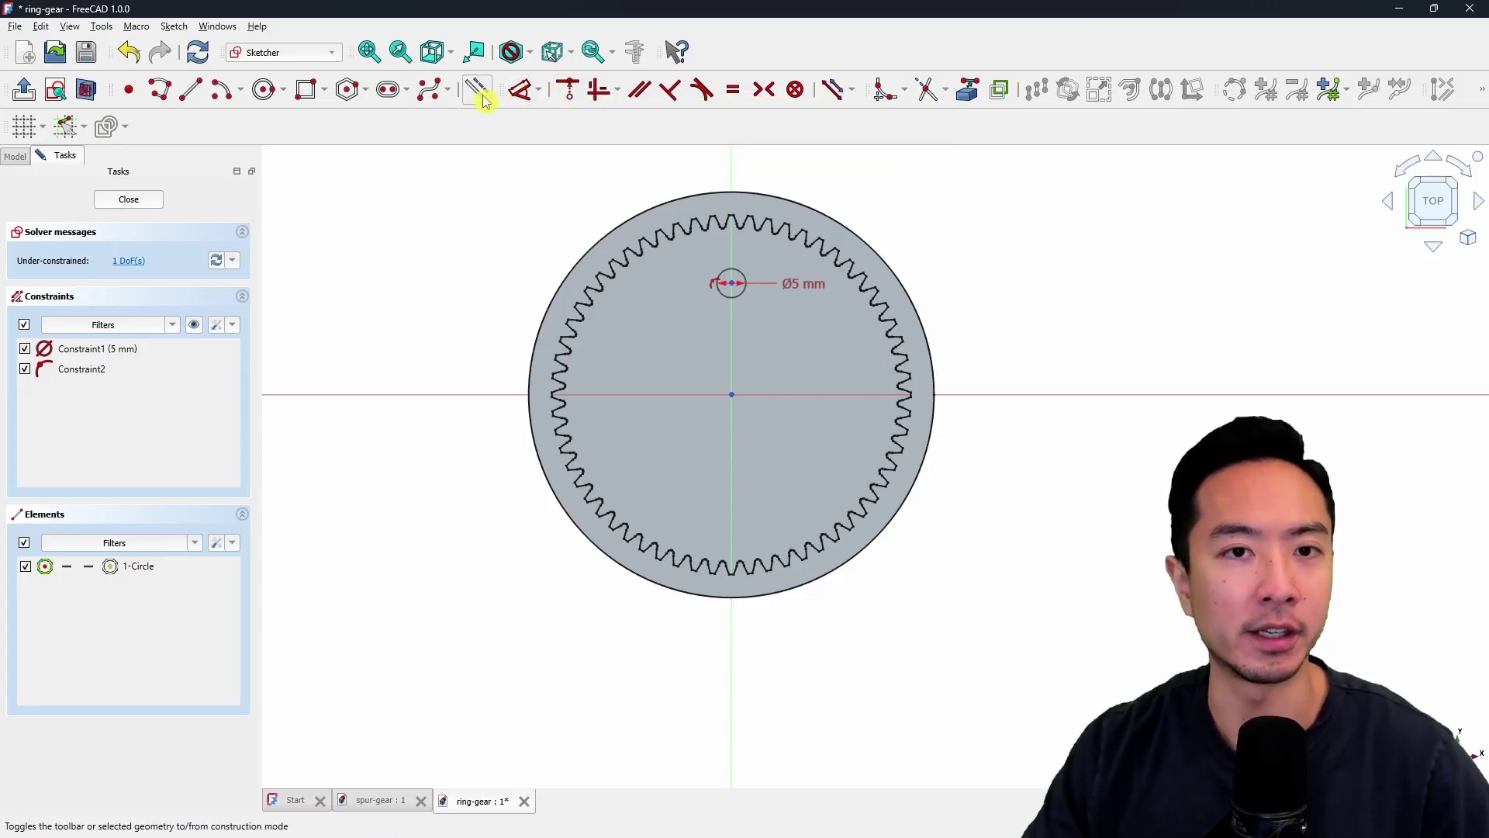
Dimension the small circle's centre 20 mm above the horizontal axis and close the sketch.
{"action": "left_click", "coordinate": [523, 92]}
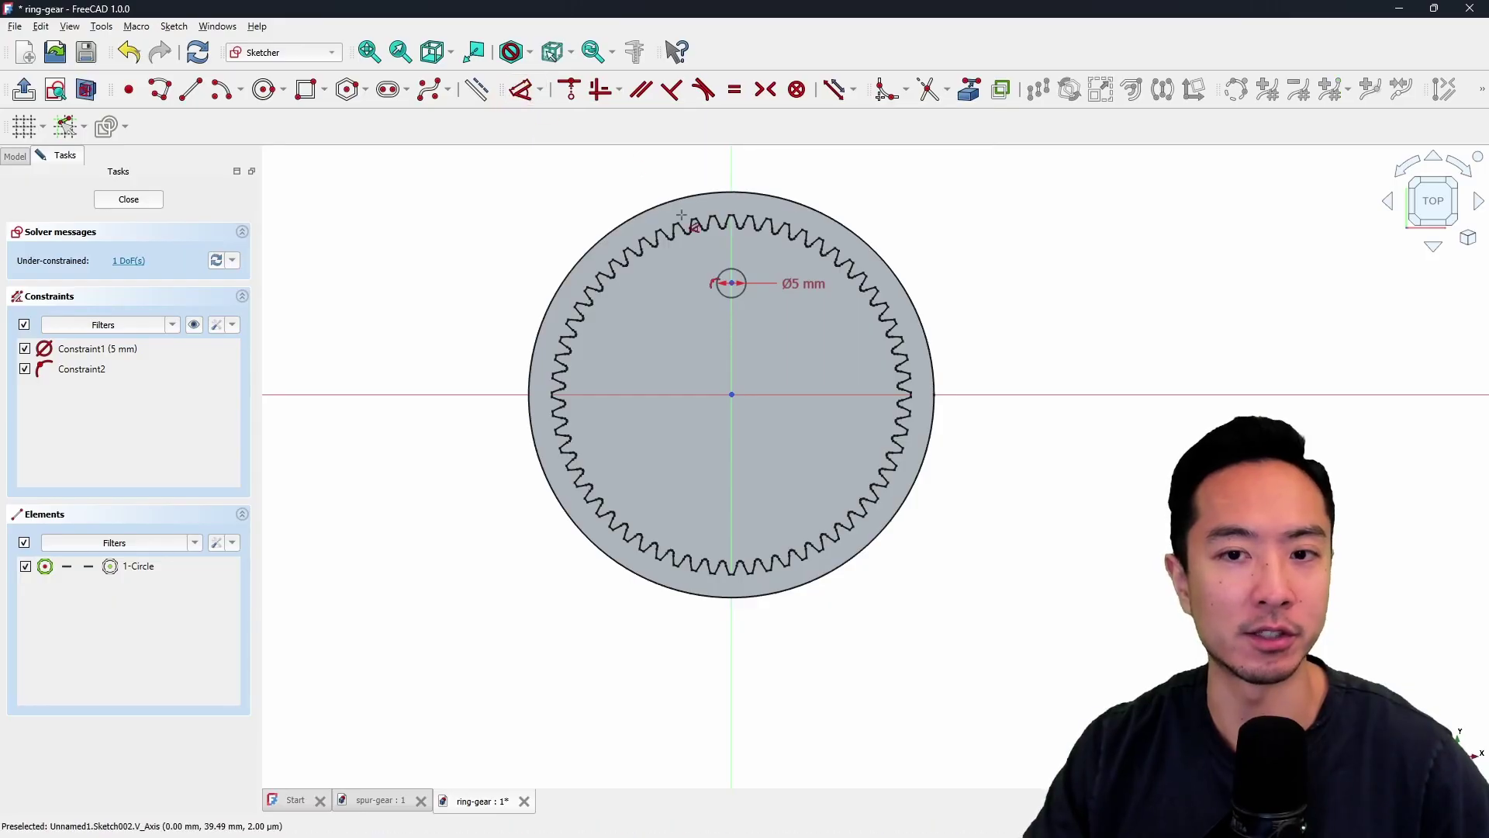
{"action": "left_click", "coordinate": [735, 293]}
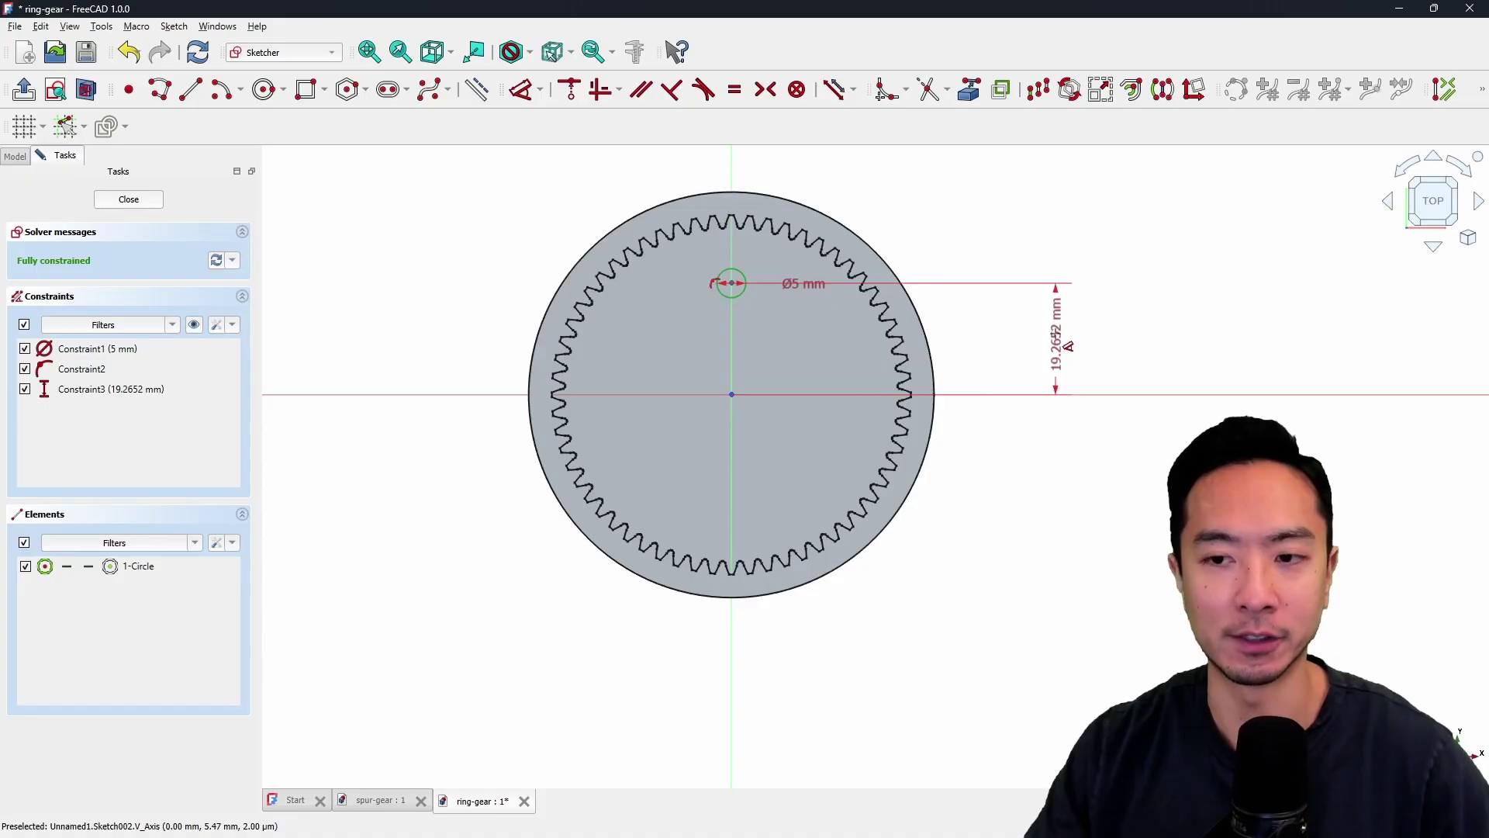
{"action": "left_click", "coordinate": [1066, 343]}
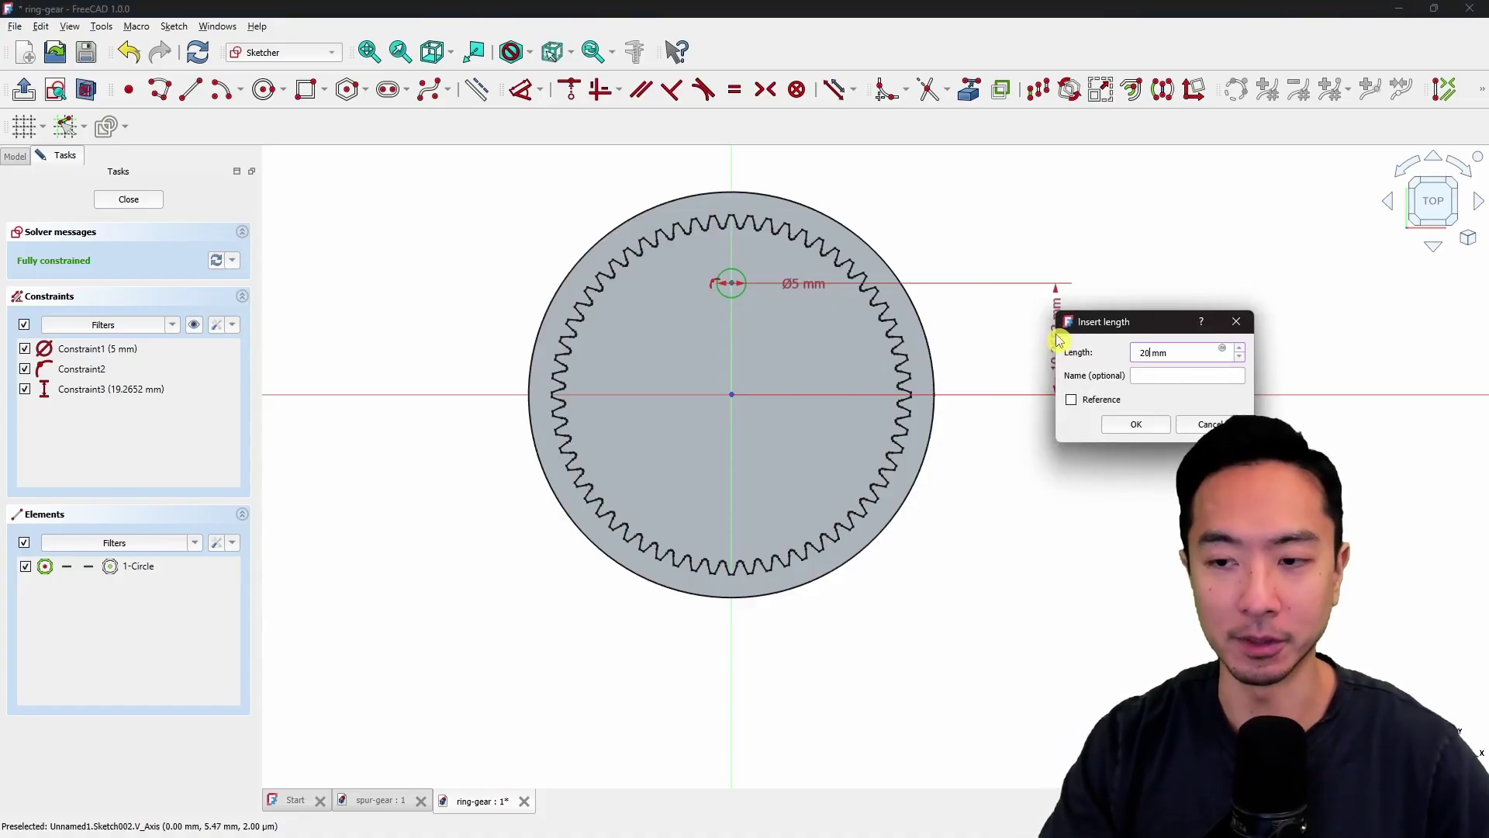
{"action": "key", "text": "Return"}
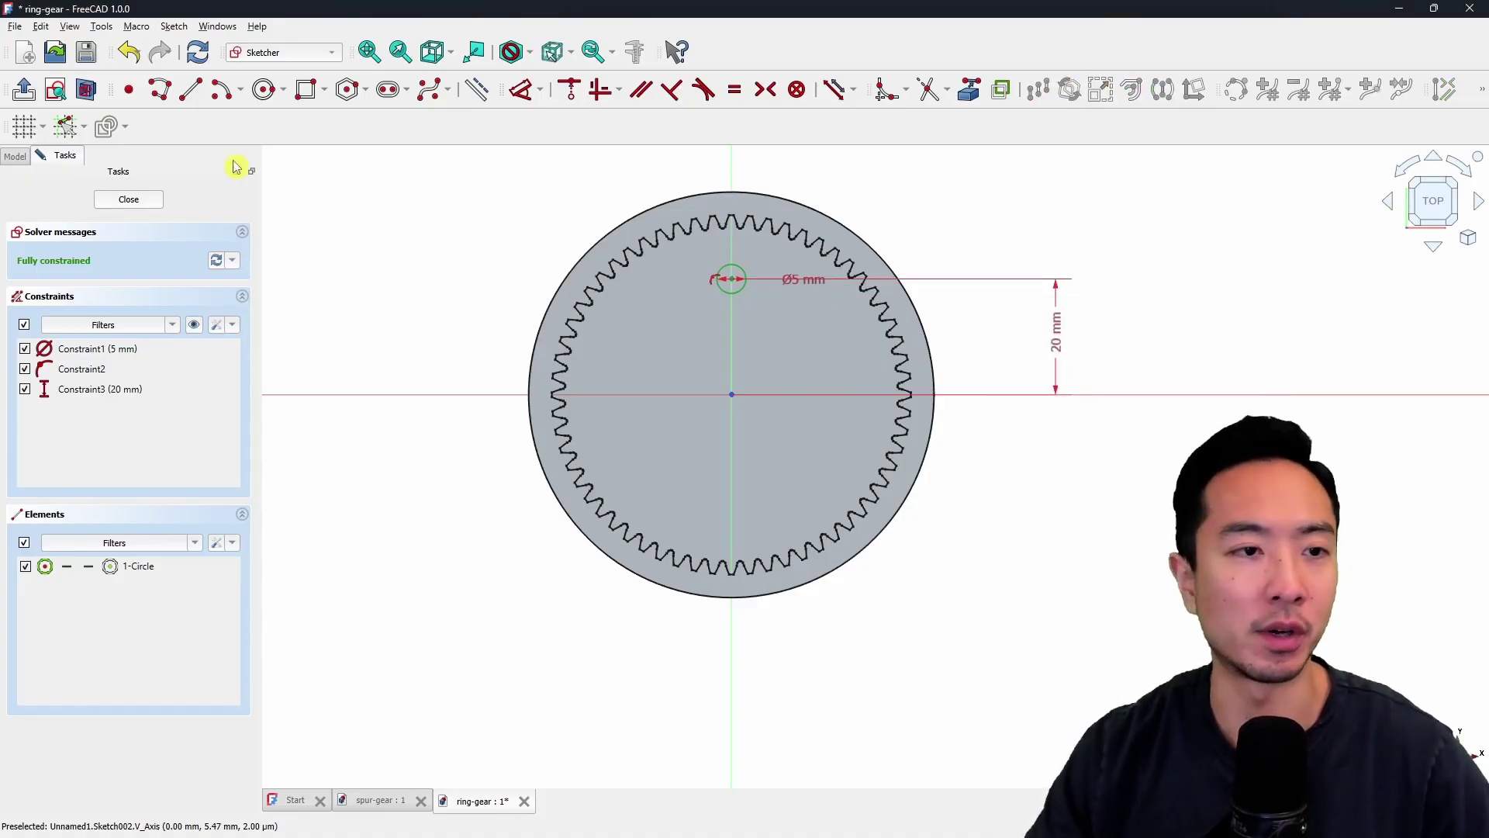
{"action": "left_click", "coordinate": [128, 200]}
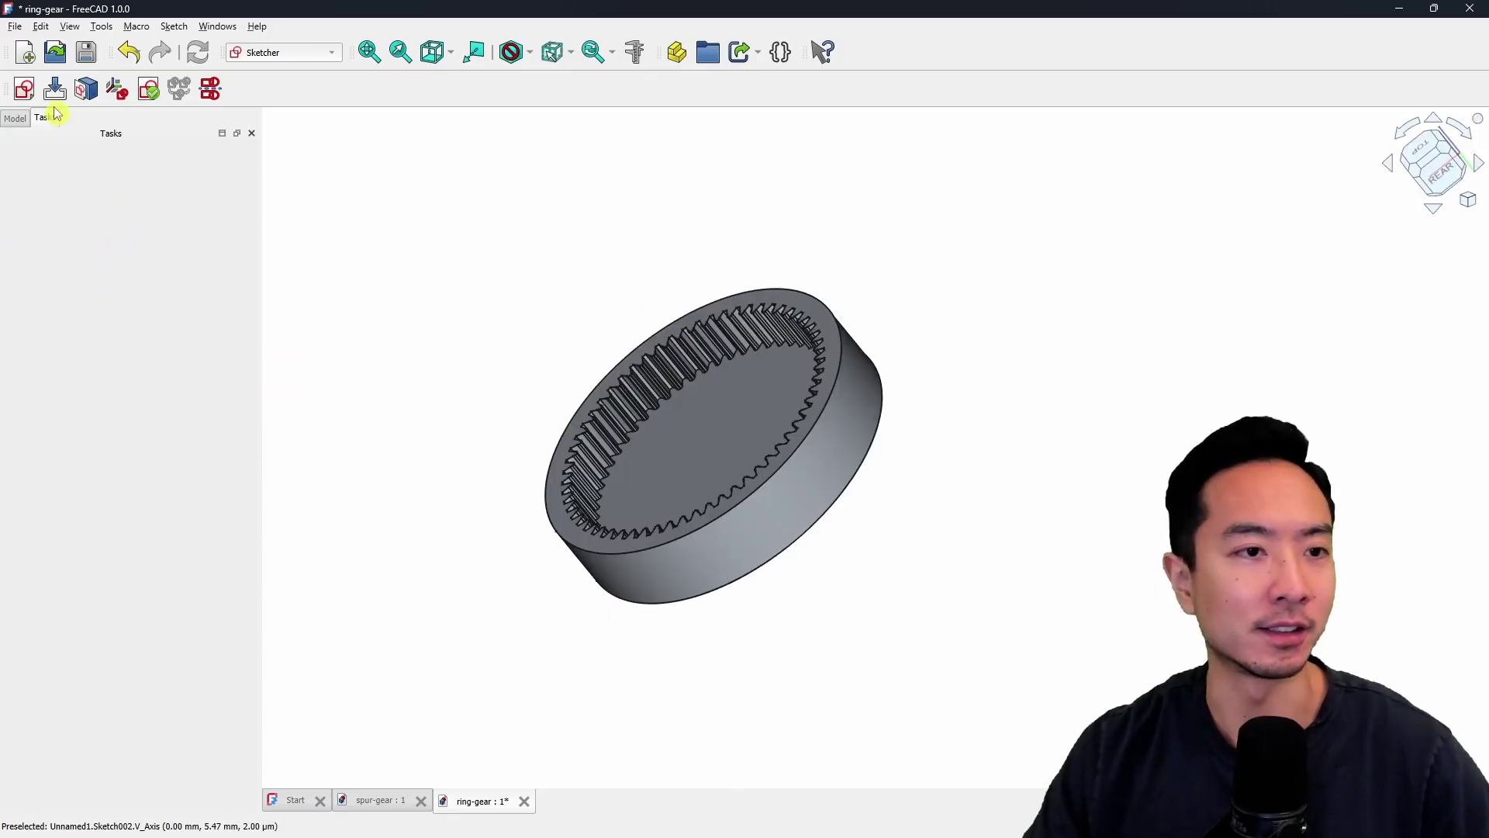
Switch to the Part Design workbench, create another body and move the 5 mm circle's sketch into it.
{"action": "left_click", "coordinate": [15, 117]}
{"action": "left_click", "coordinate": [85, 266]}
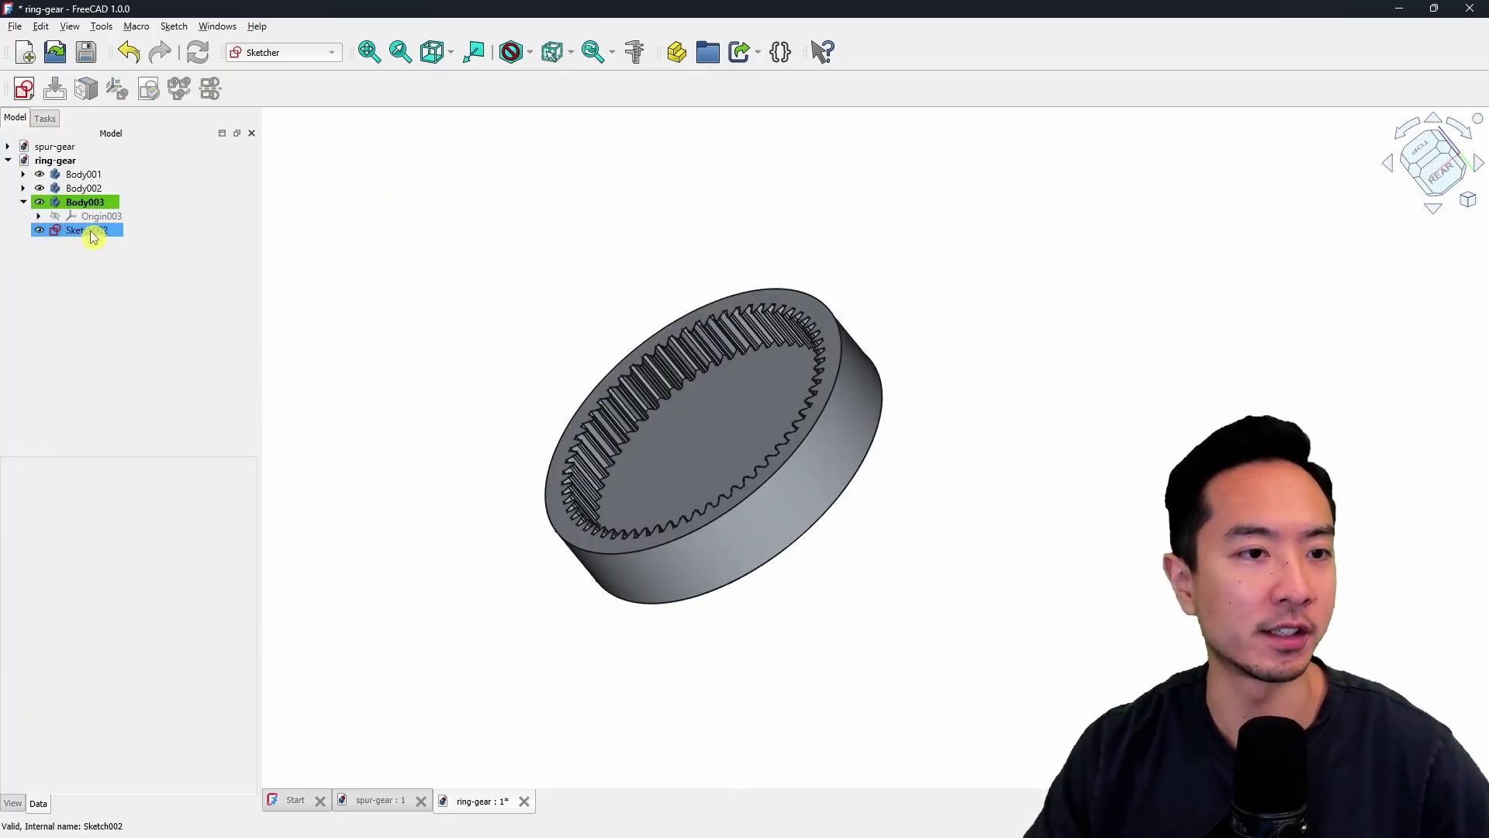
{"action": "left_click", "coordinate": [48, 120]}
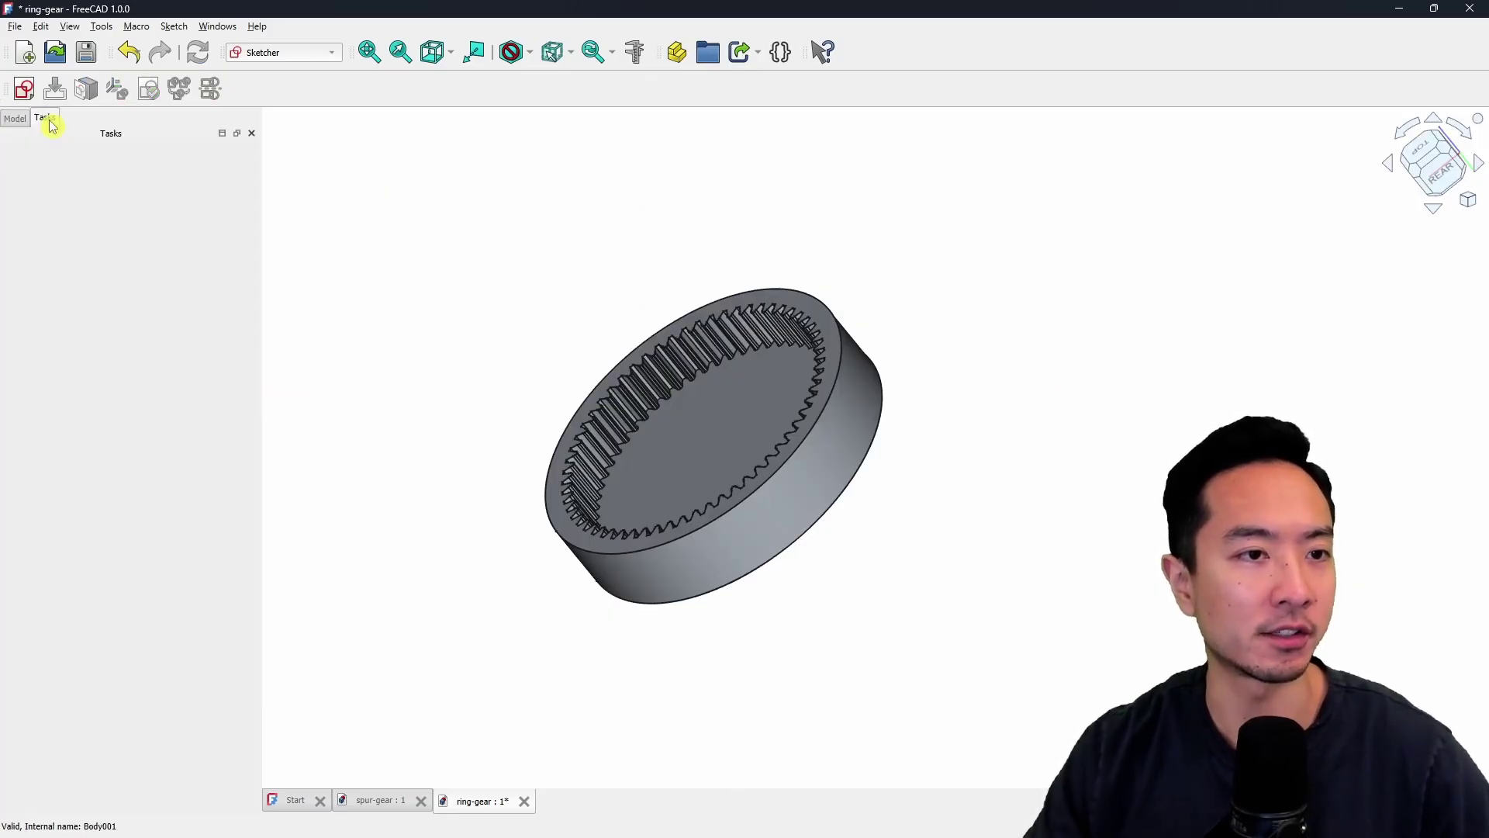
{"action": "left_click", "coordinate": [318, 55]}
{"action": "left_click", "coordinate": [286, 157]}
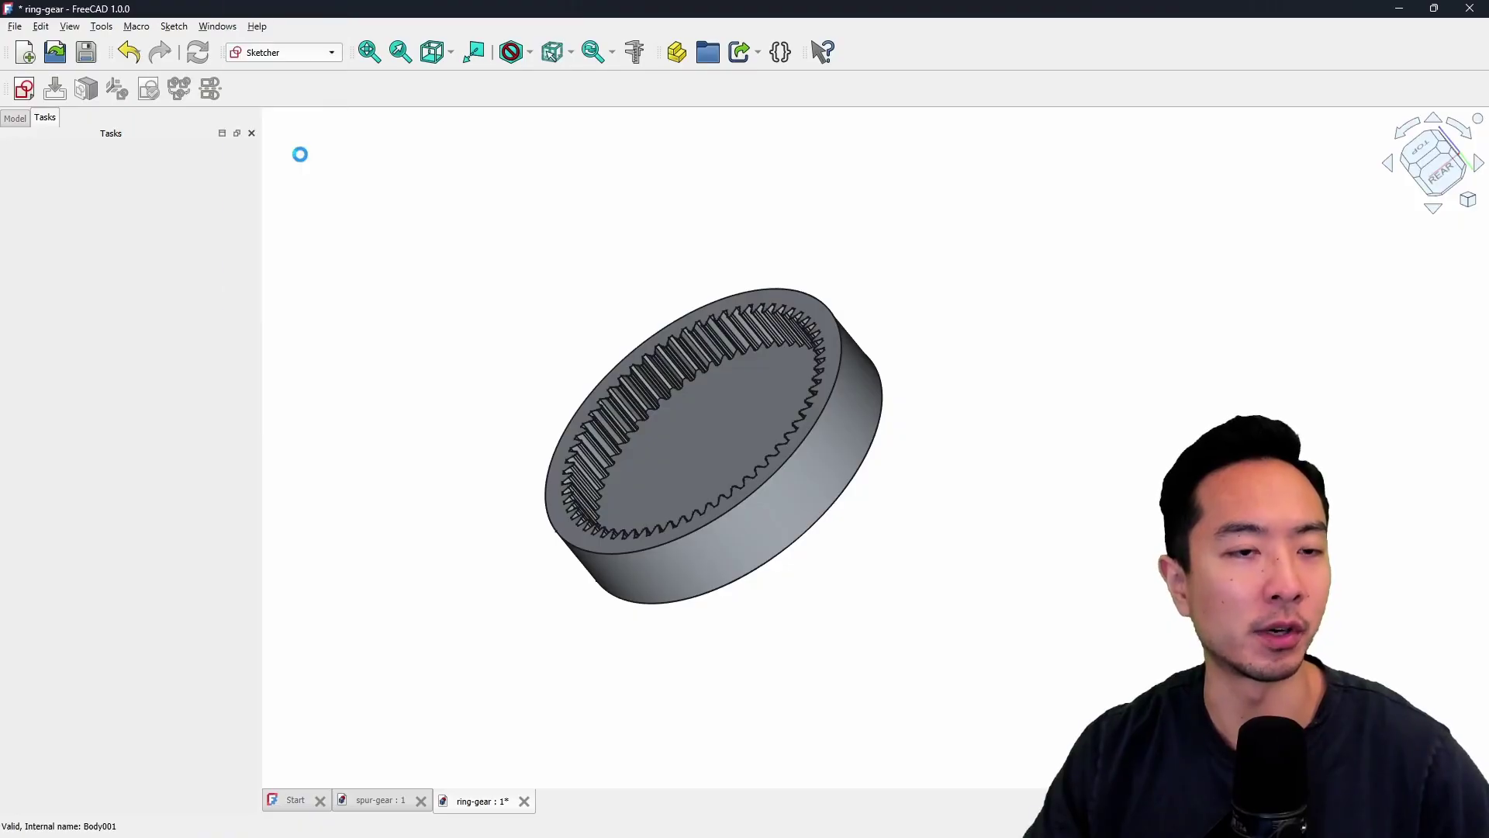
{"action": "left_click", "coordinate": [15, 119]}
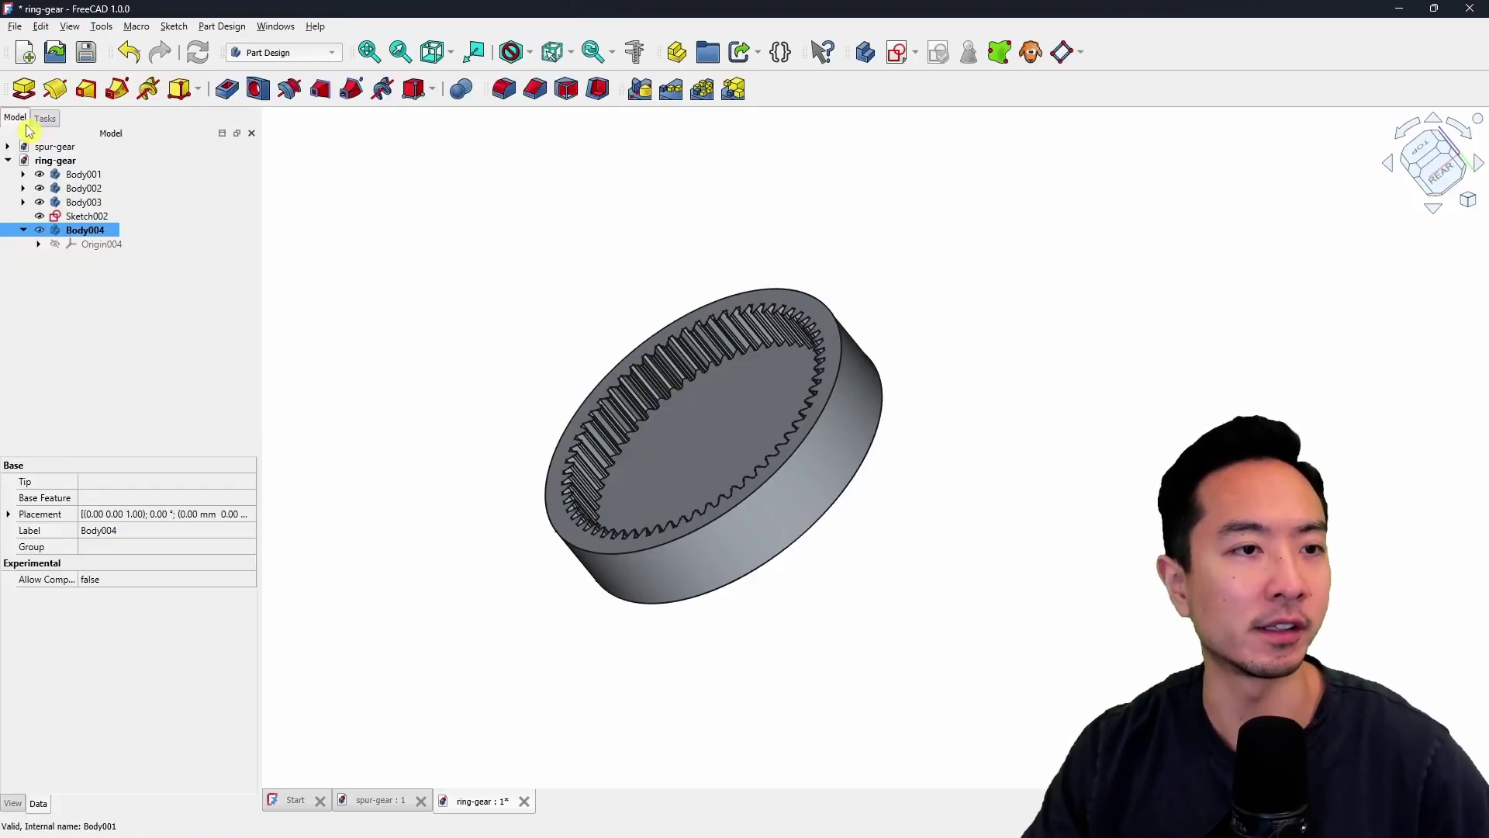
{"action": "mouse_move", "coordinate": [87, 216]}
{"action": "left_mouse_down"}
{"action": "mouse_move", "coordinate": [105, 218]}
{"action": "mouse_move", "coordinate": [97, 231]}
{"action": "left_mouse_up"}
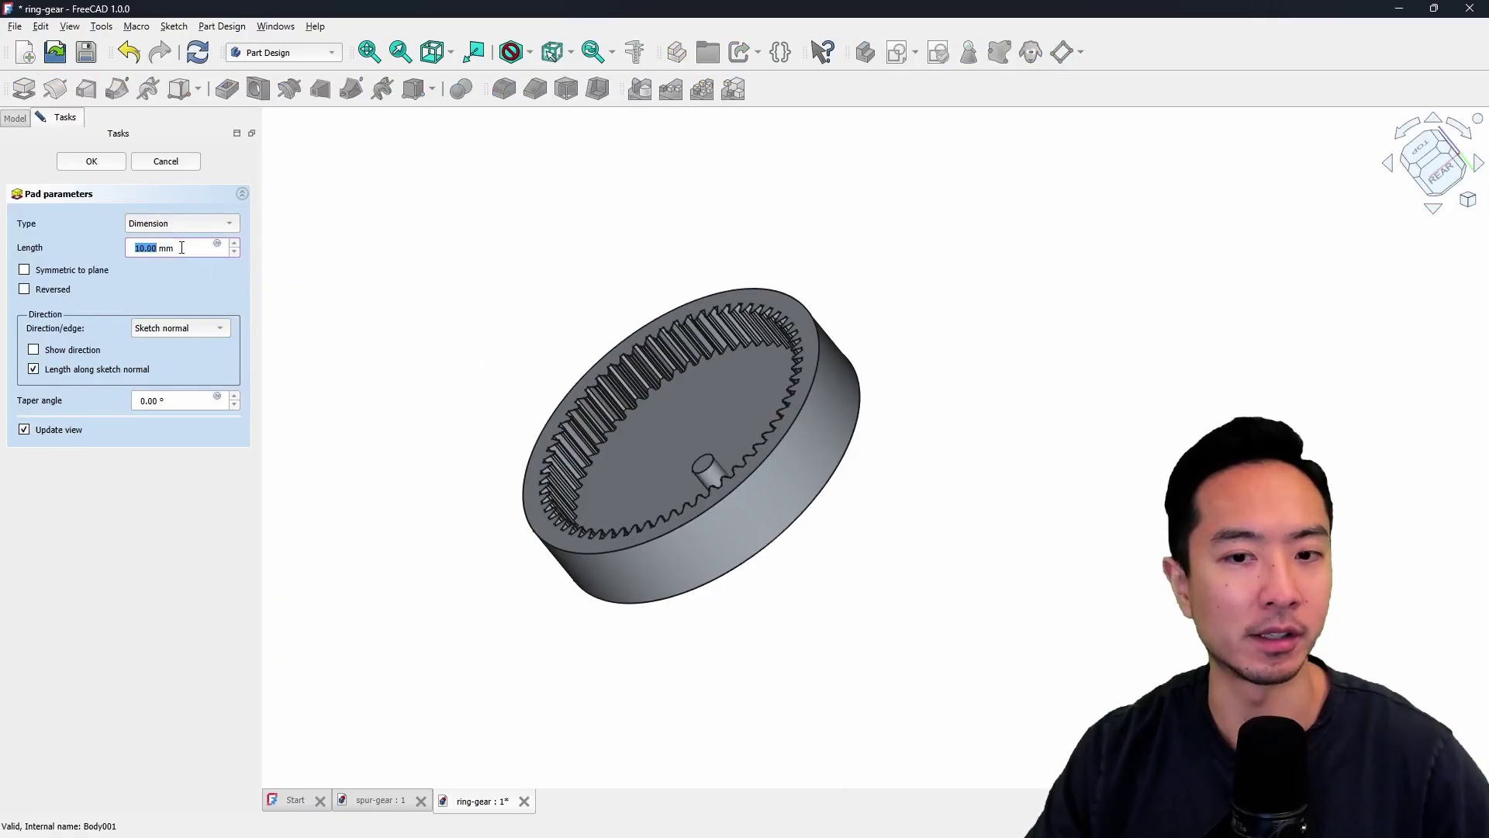
Pad the 5 mm circle 10 mm to form a pin standing on the base inside the ring.
{"action": "left_click", "coordinate": [87, 163]}
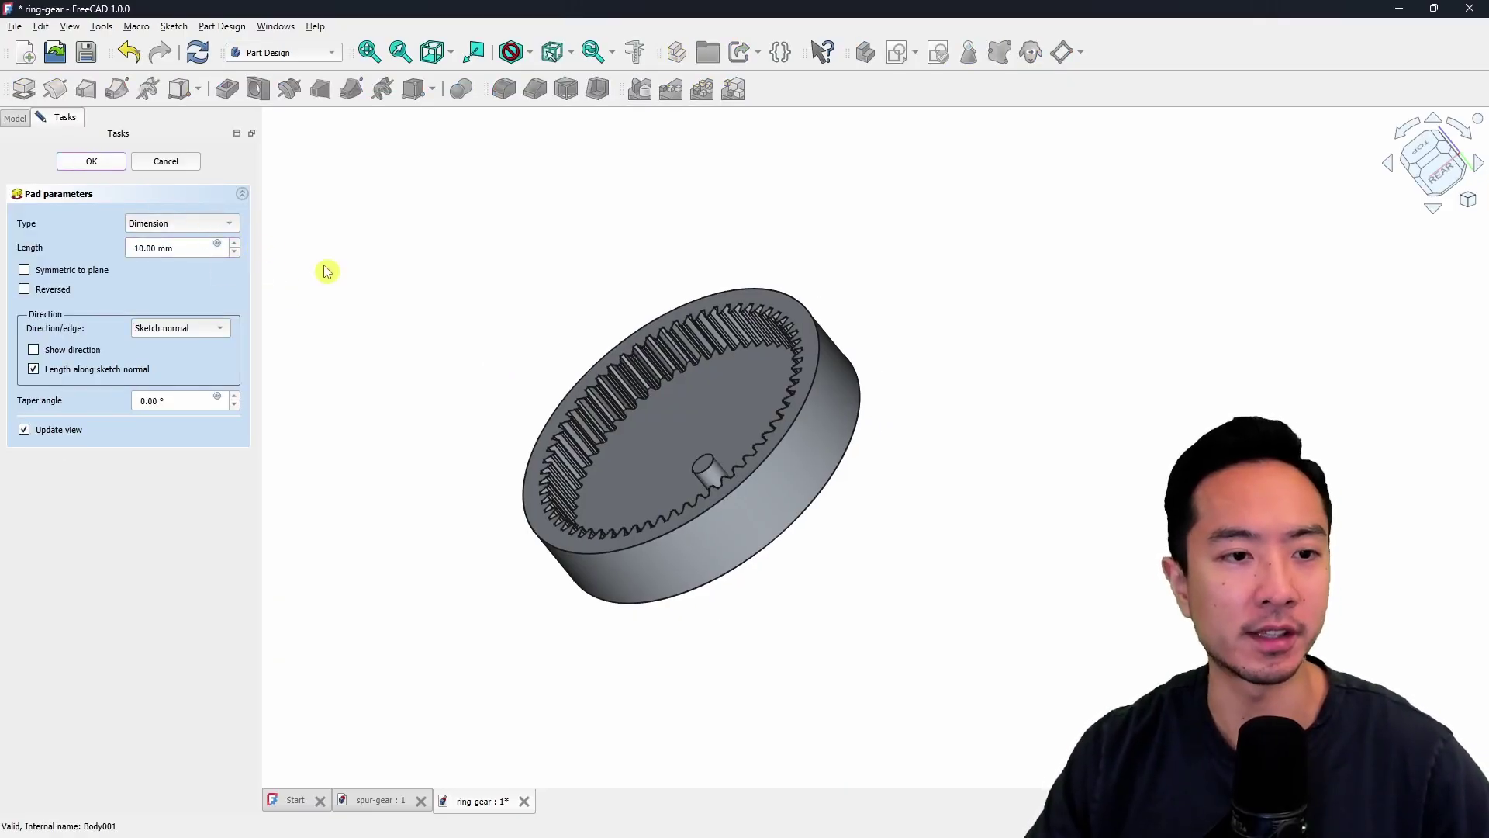
{"action": "key", "text": "Return"}
{"action": "middle_click_drag", "start_coordinate": [752, 532], "coordinate": [801, 501]}
{"action": "right_click", "coordinate": [948, 590]}
{"action": "middle_click_drag", "start_coordinate": [914, 512], "coordinate": [1090, 523]}
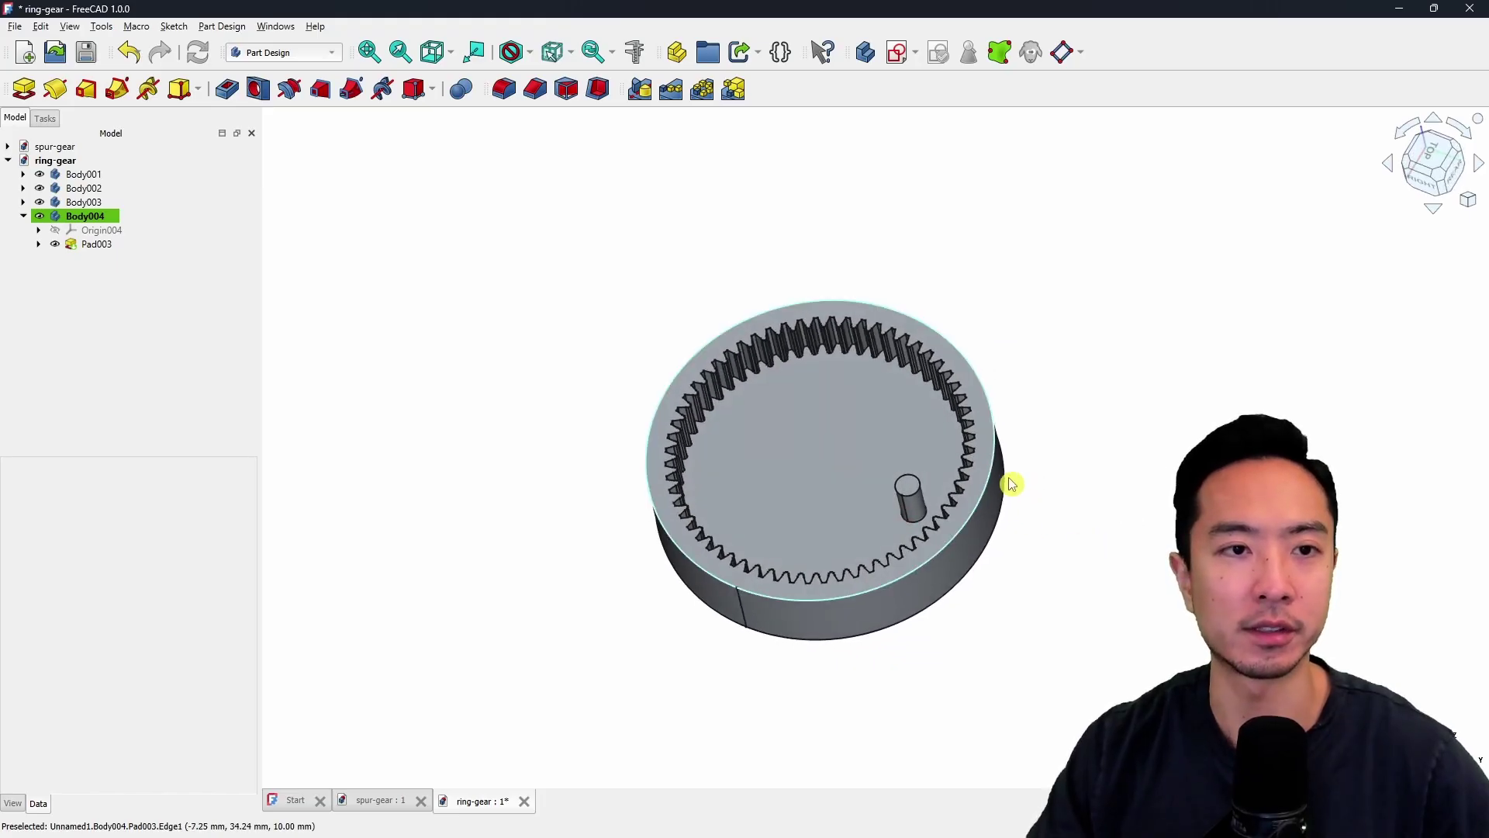
Polar-pattern the pin to 3 occurrences over 360° about the normal sketch axis.
{"action": "middle_click_drag", "start_coordinate": [1008, 486], "coordinate": [1031, 238]}
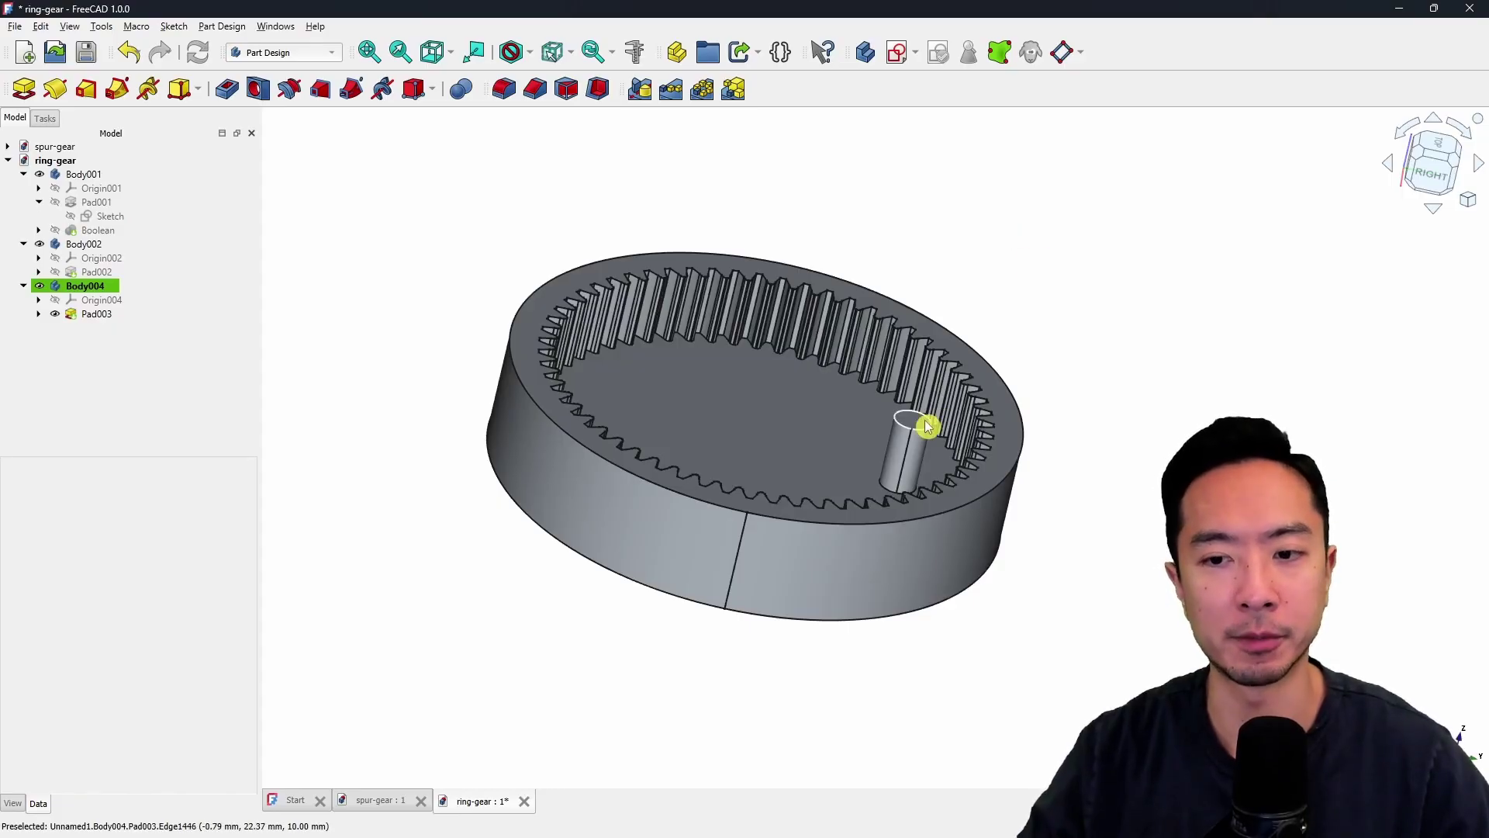
{"action": "left_click", "coordinate": [894, 452]}
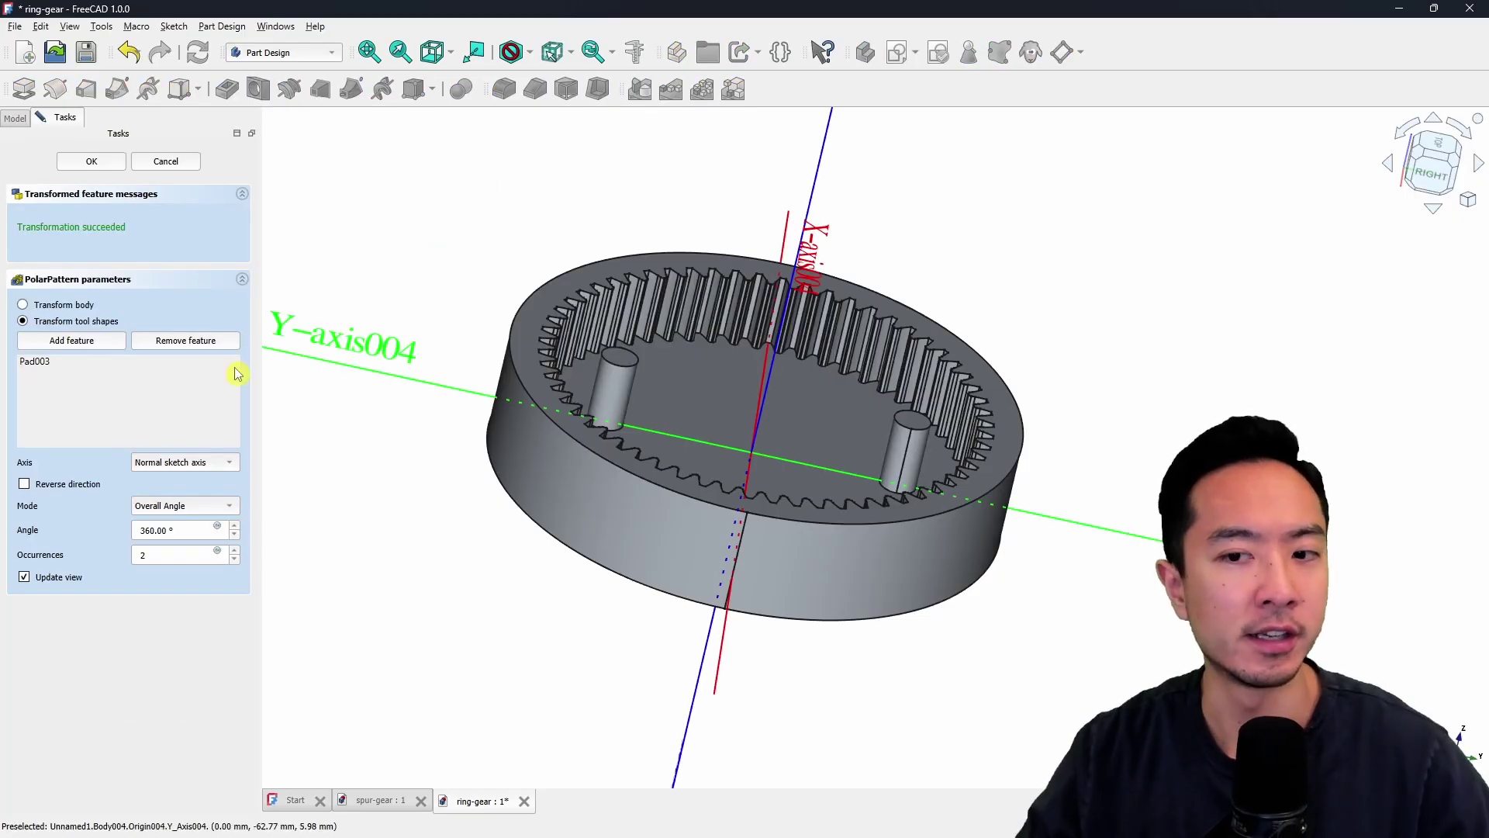
{"action": "left_click", "coordinate": [234, 551]}
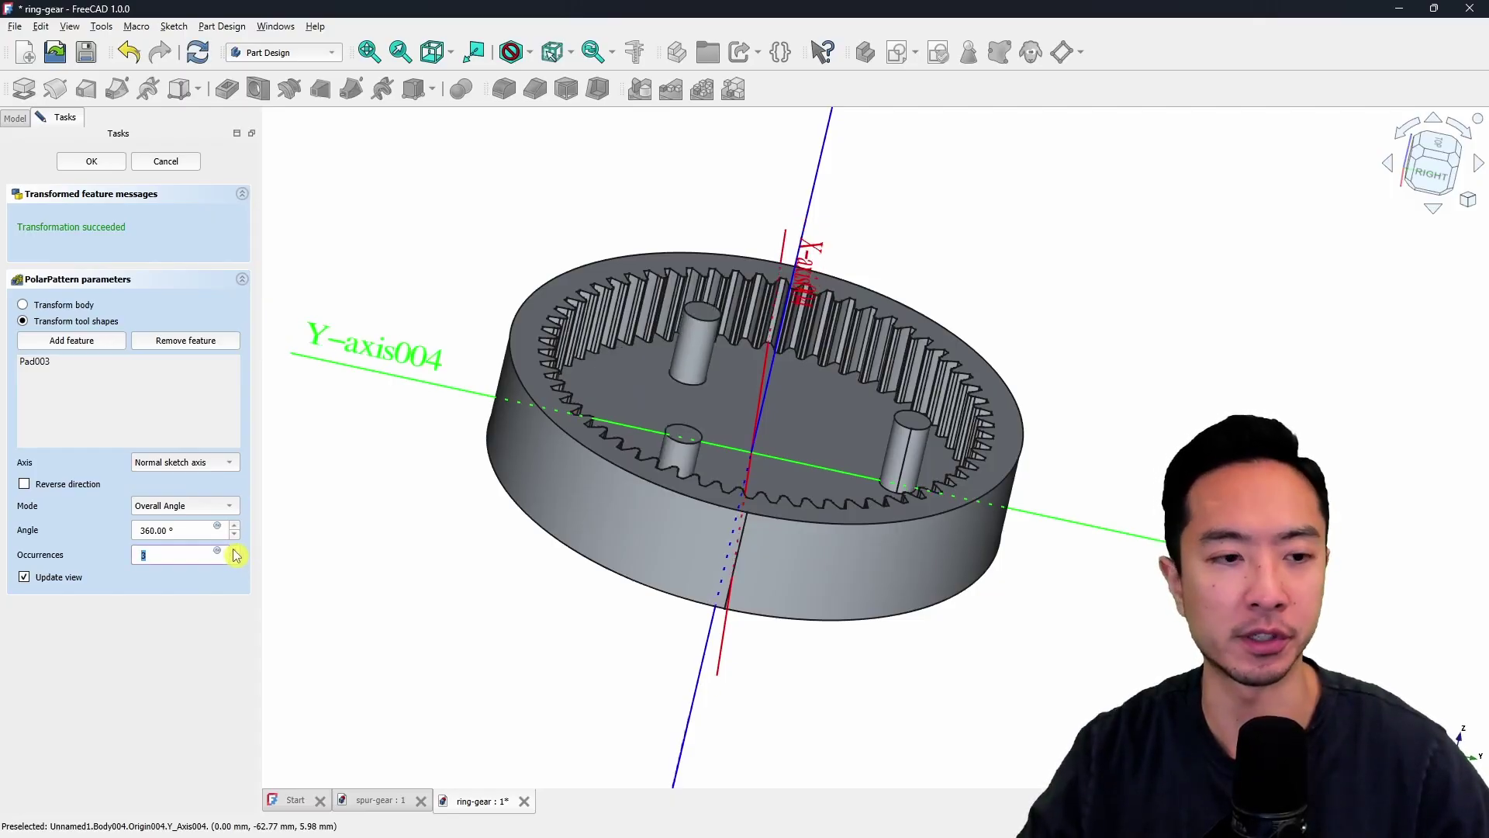
{"action": "left_click", "coordinate": [100, 168]}
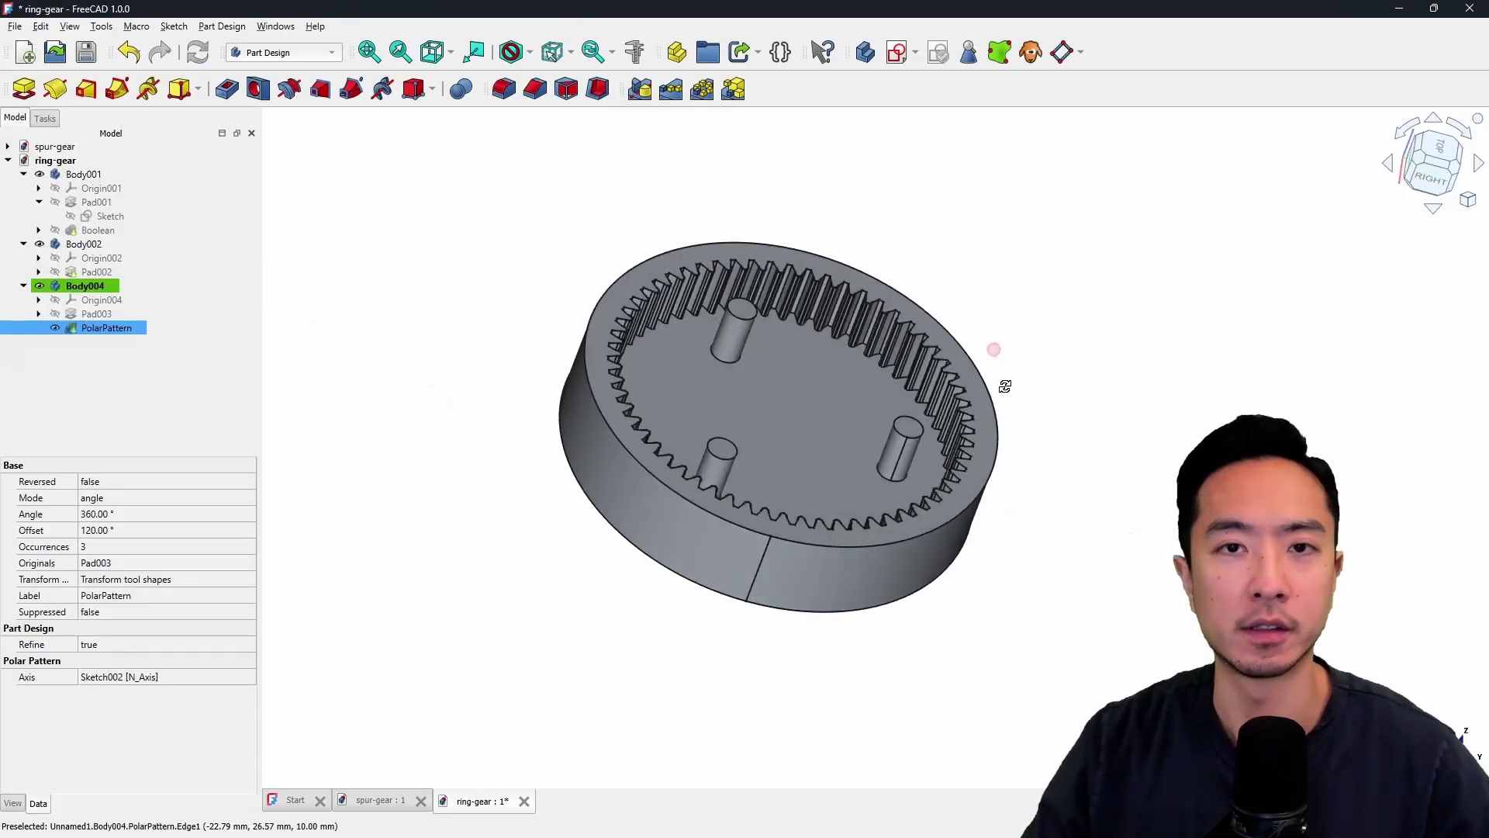
{"action": "middle_click_drag", "start_coordinate": [997, 382], "coordinate": [1042, 500]}
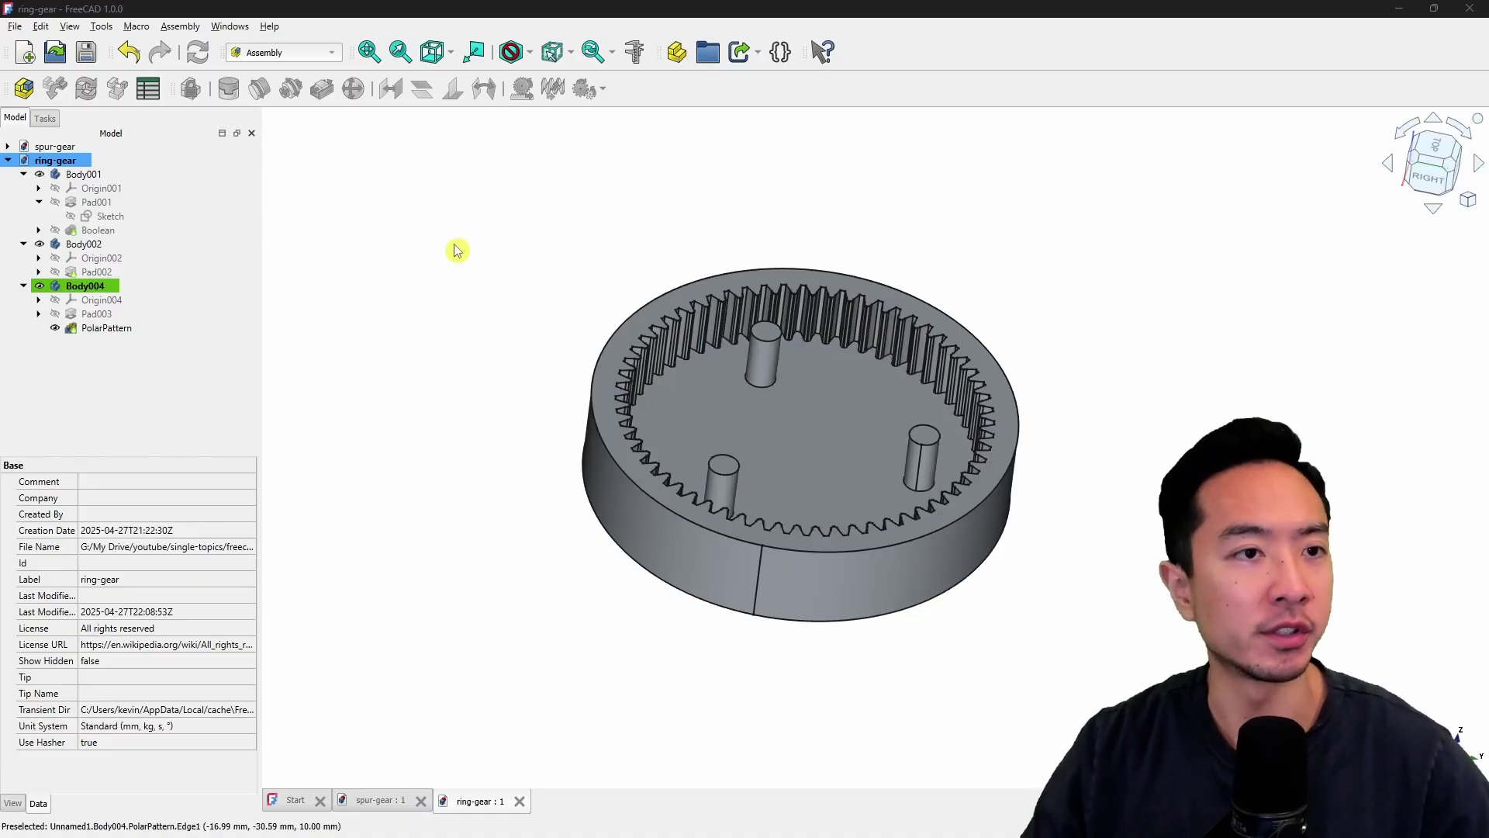
Create a new document and start an assembly in it with the Assembly workbench.
{"action": "left_click", "coordinate": [15, 26]}
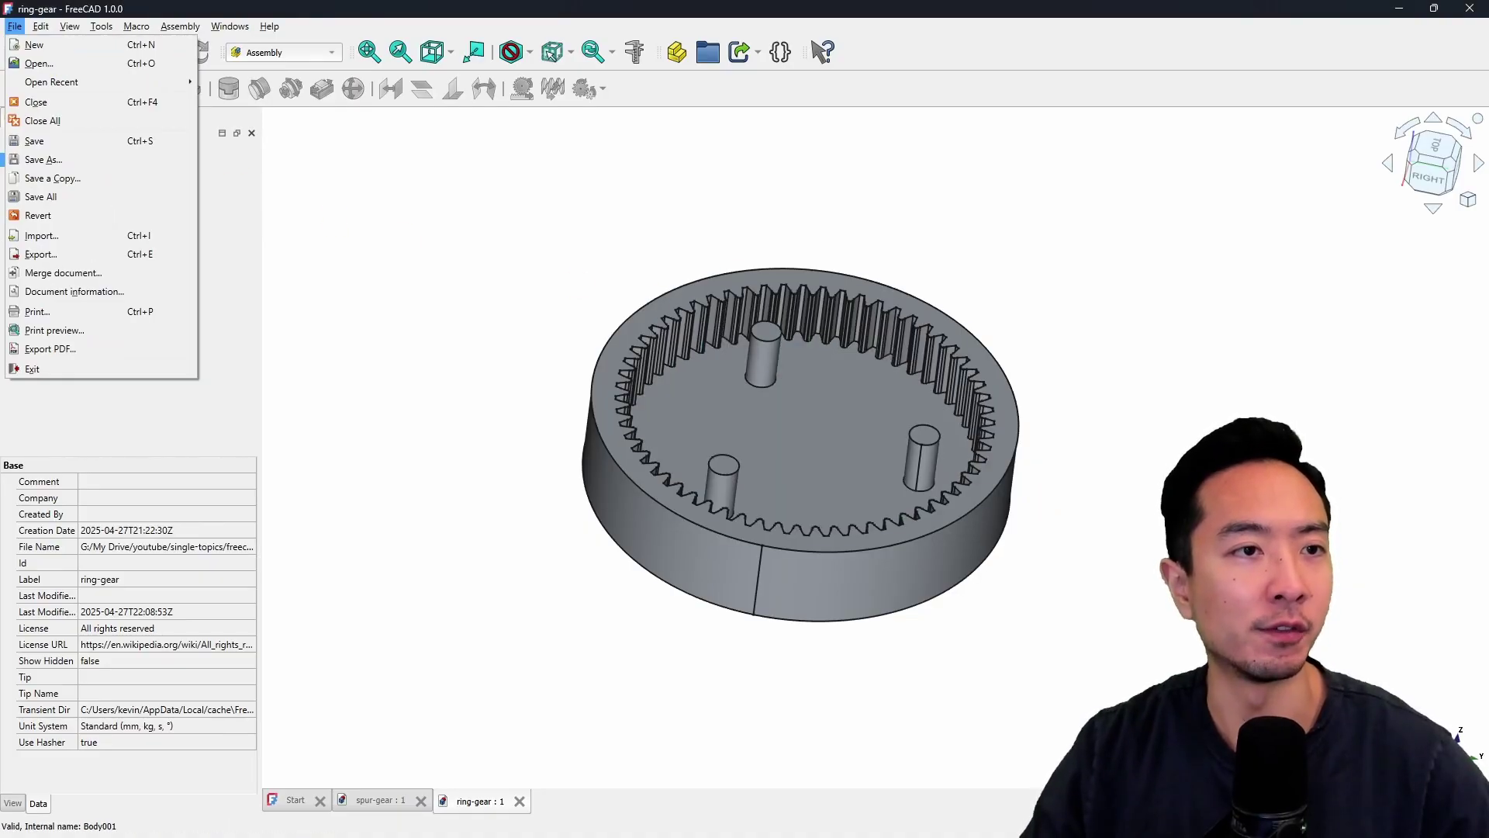
{"action": "left_click", "coordinate": [34, 44]}
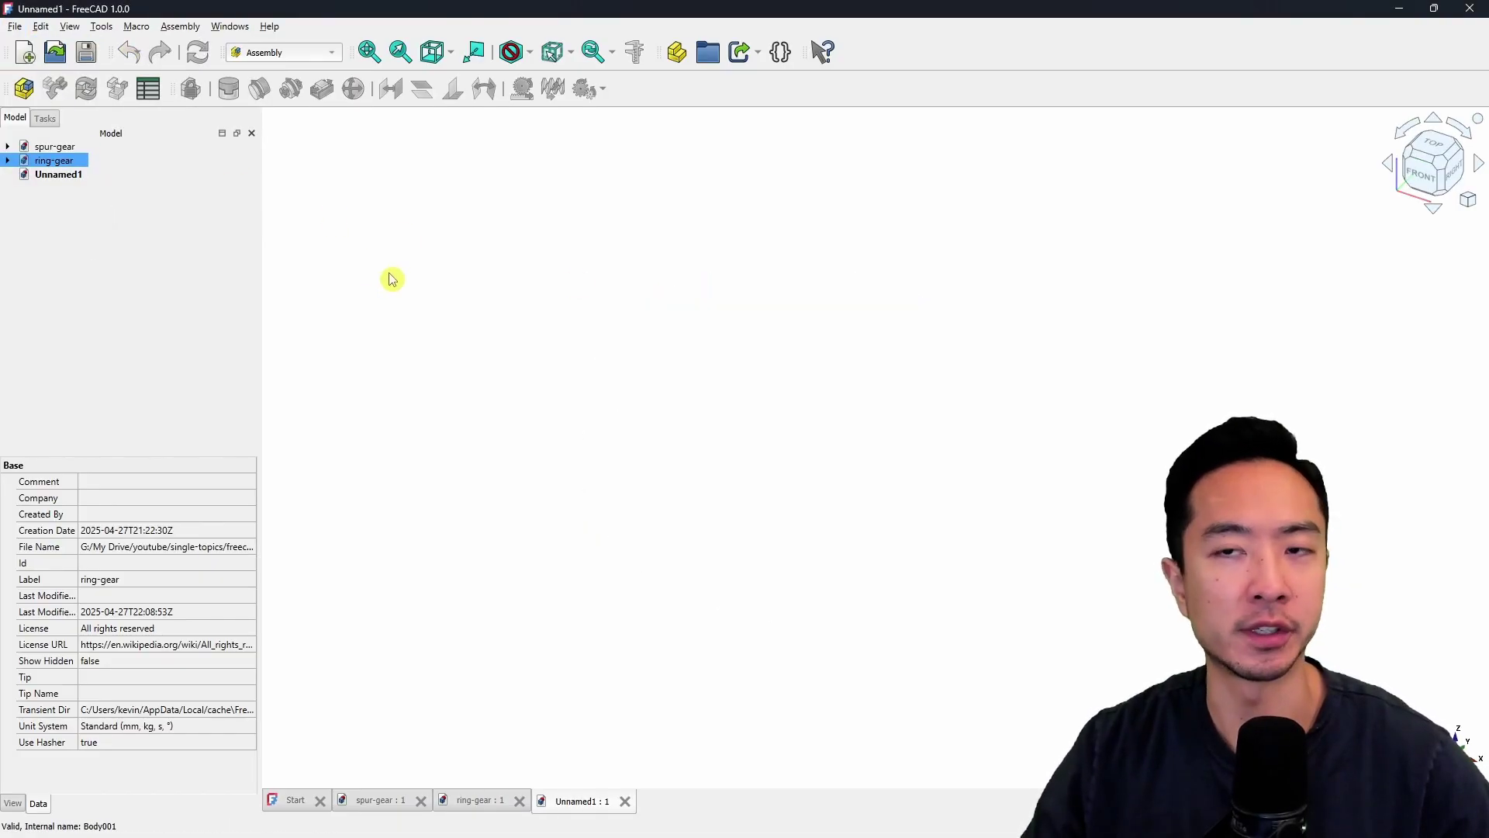
{"action": "left_click", "coordinate": [323, 52]}
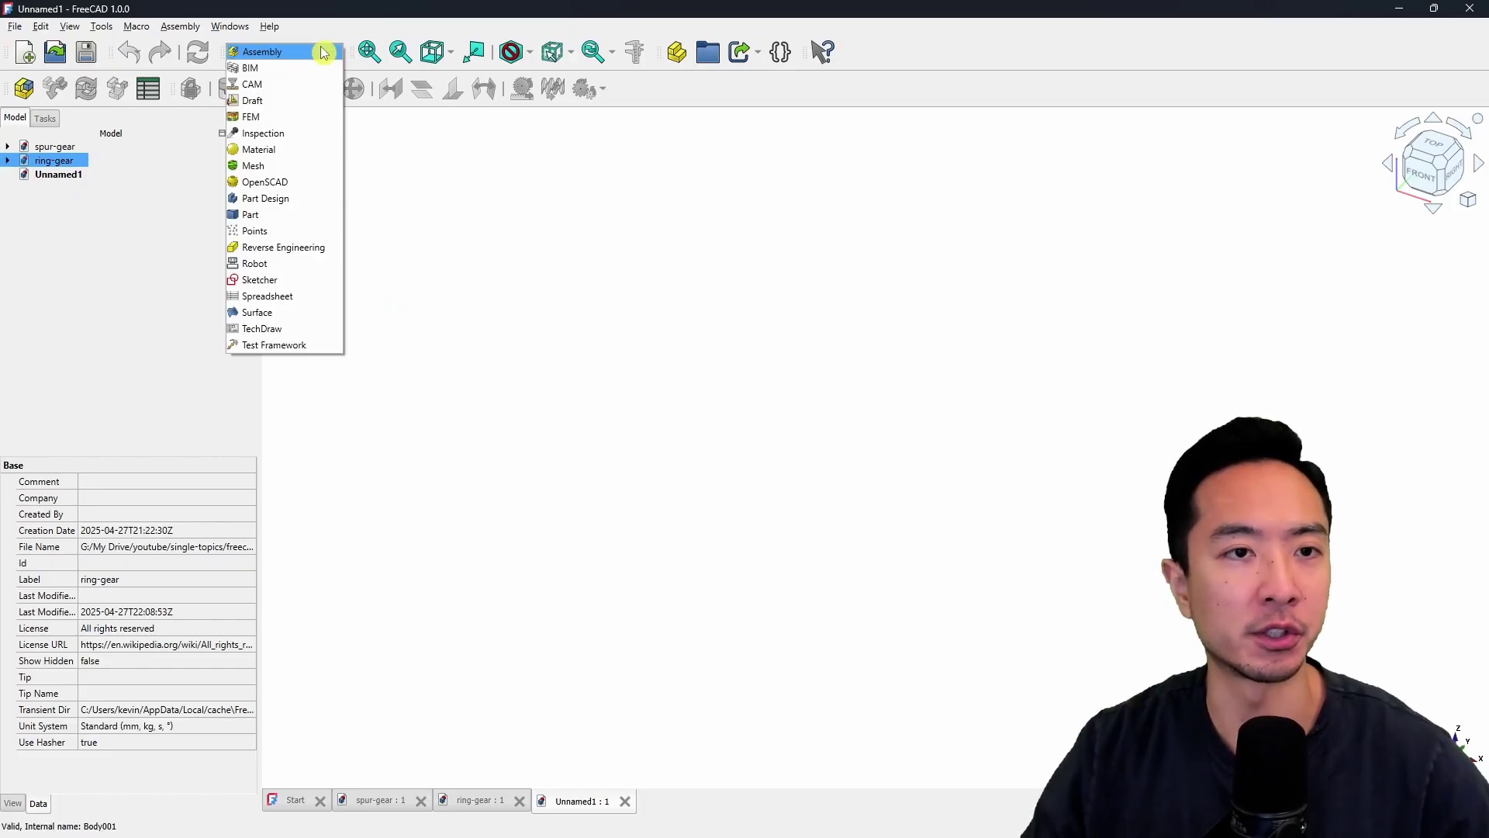
{"action": "left_click", "coordinate": [291, 51]}
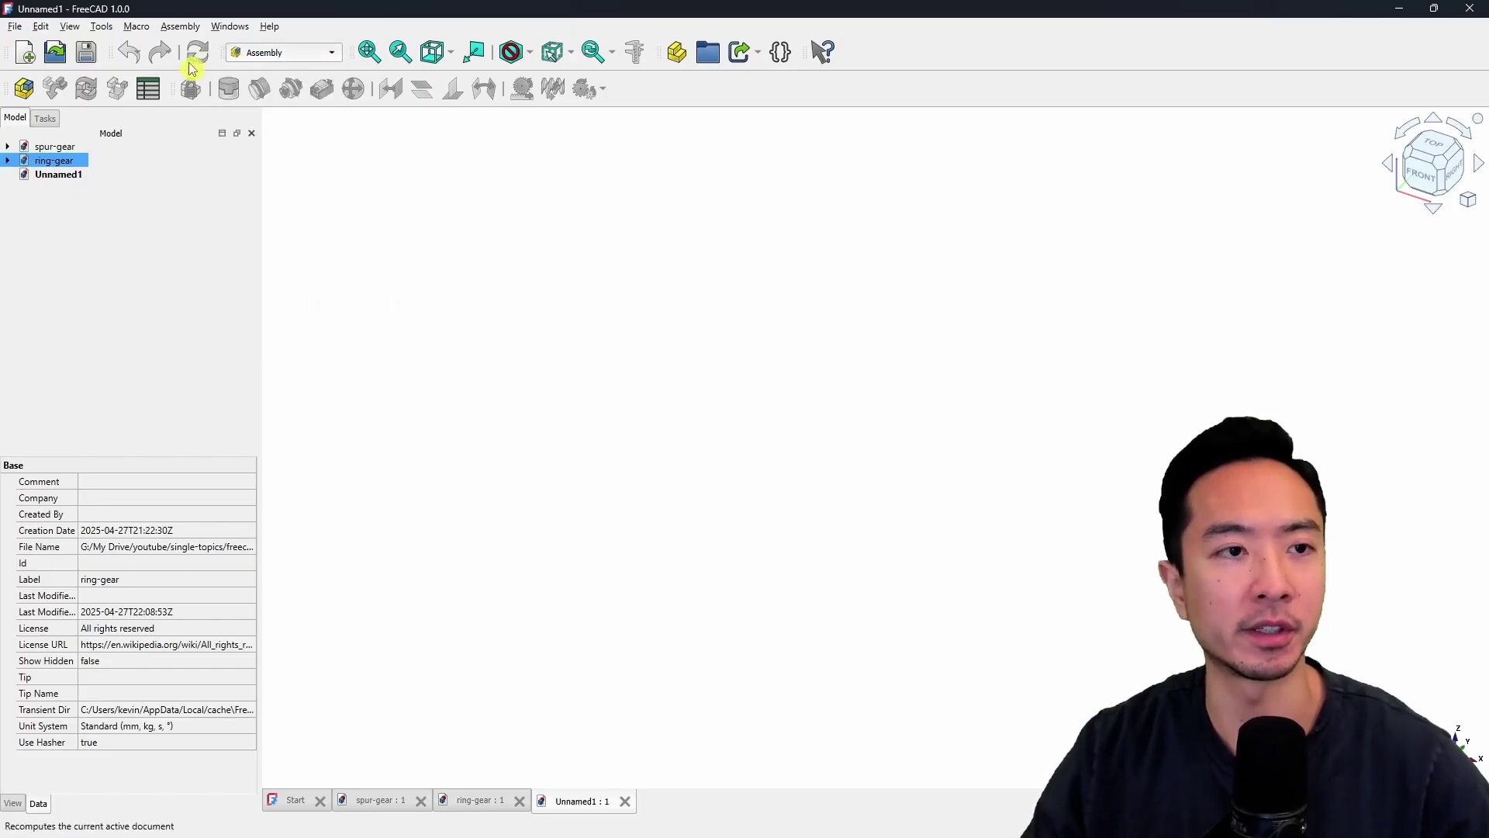
{"action": "left_click", "coordinate": [26, 93]}
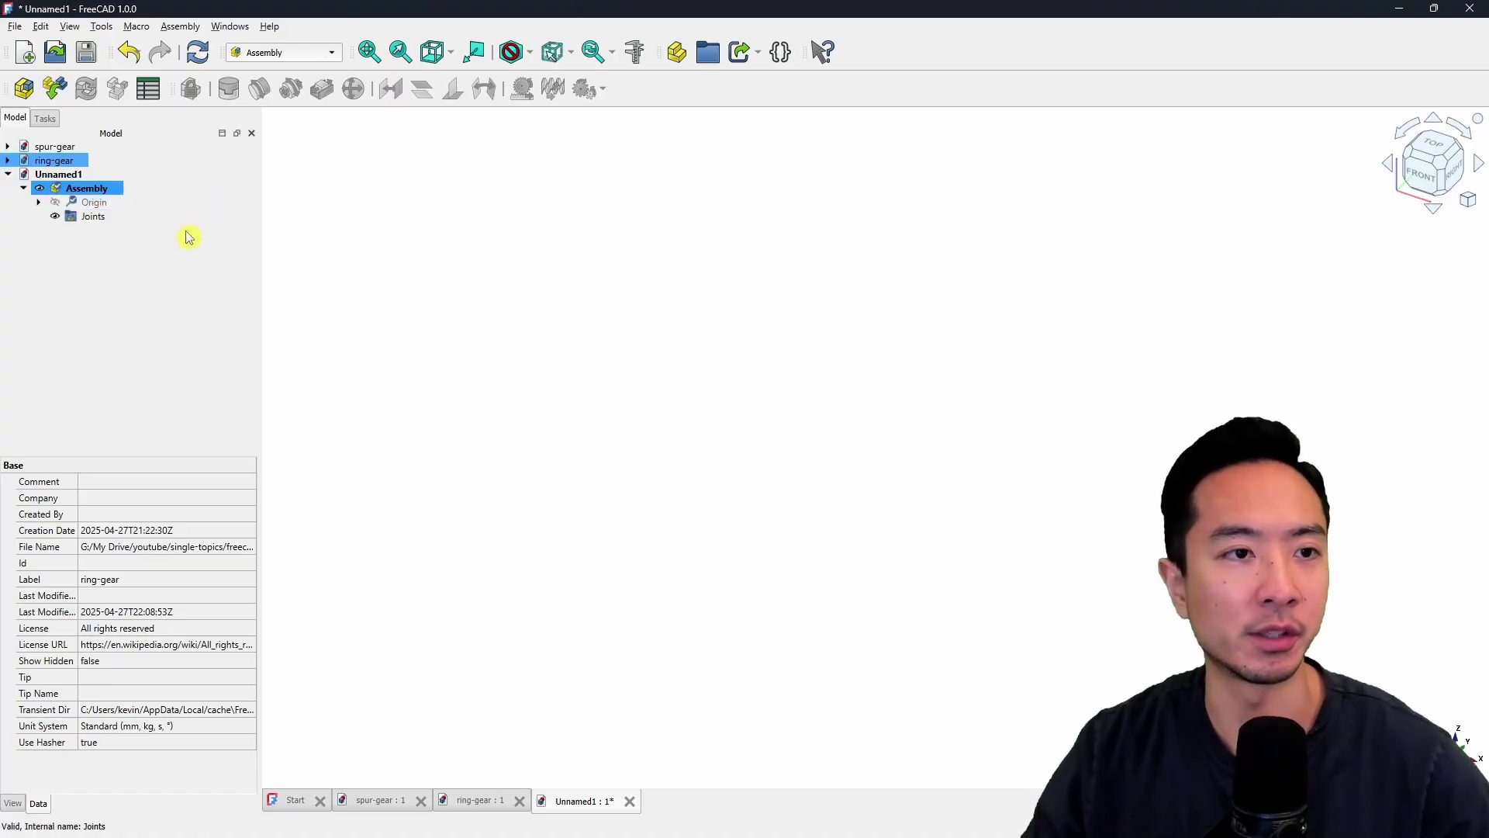
Insert Body004 from ring-gear.FCStd into the assembly and ground it as the first part.
{"action": "left_click", "coordinate": [55, 91]}
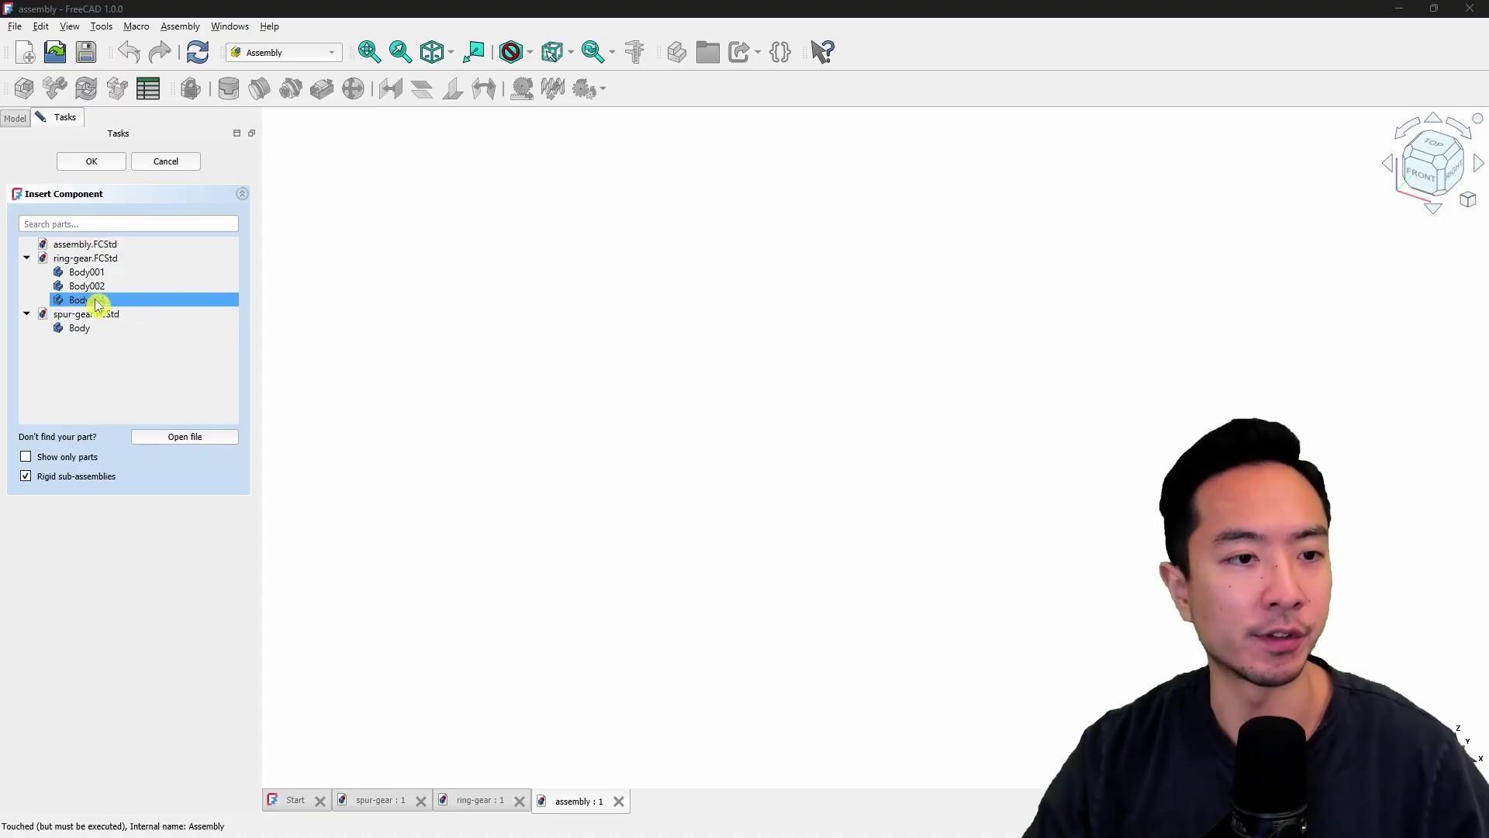
{"action": "left_click", "coordinate": [121, 303]}
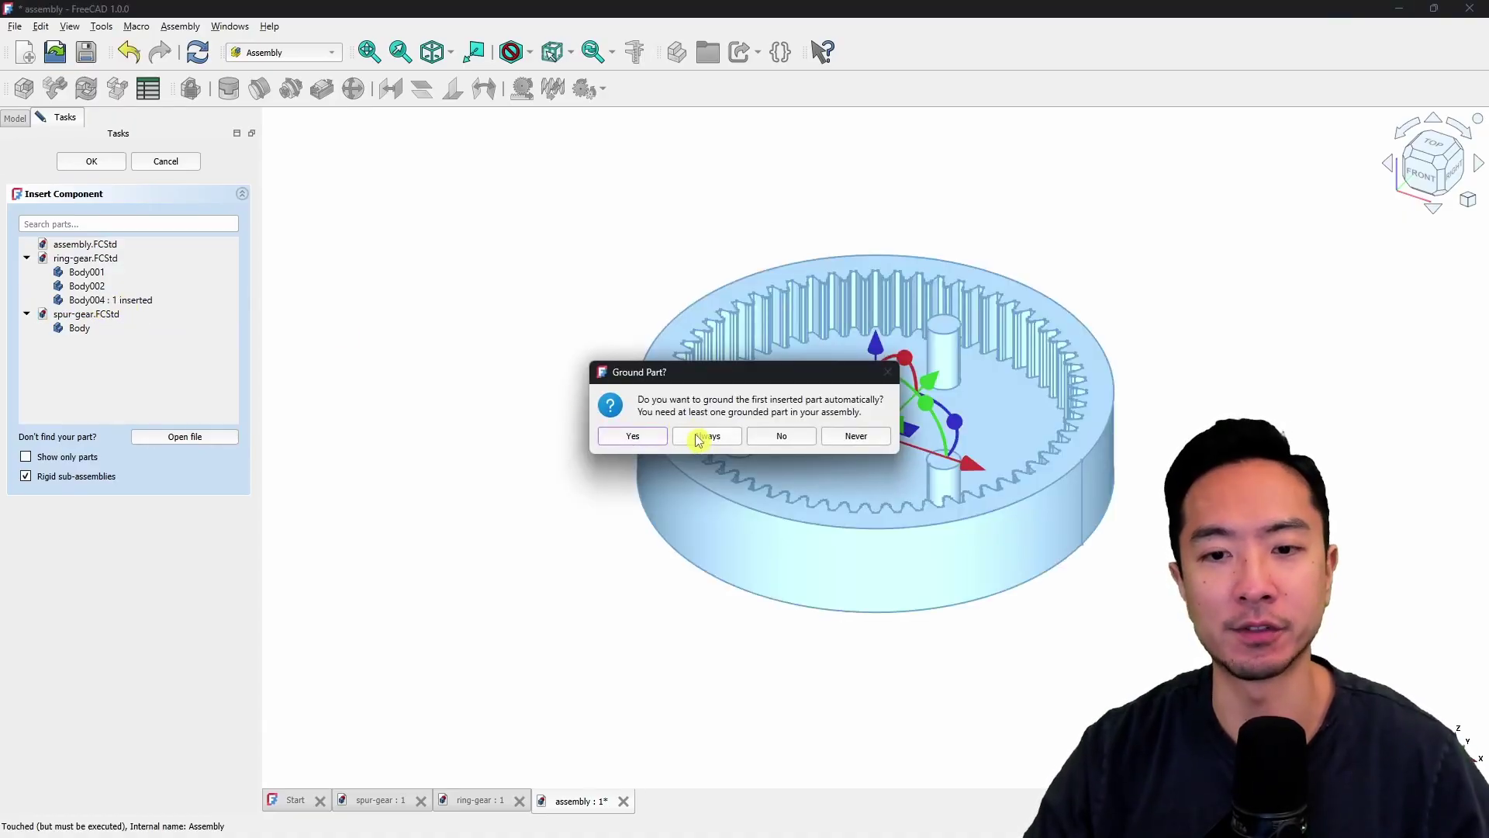
{"action": "left_click", "coordinate": [632, 436]}
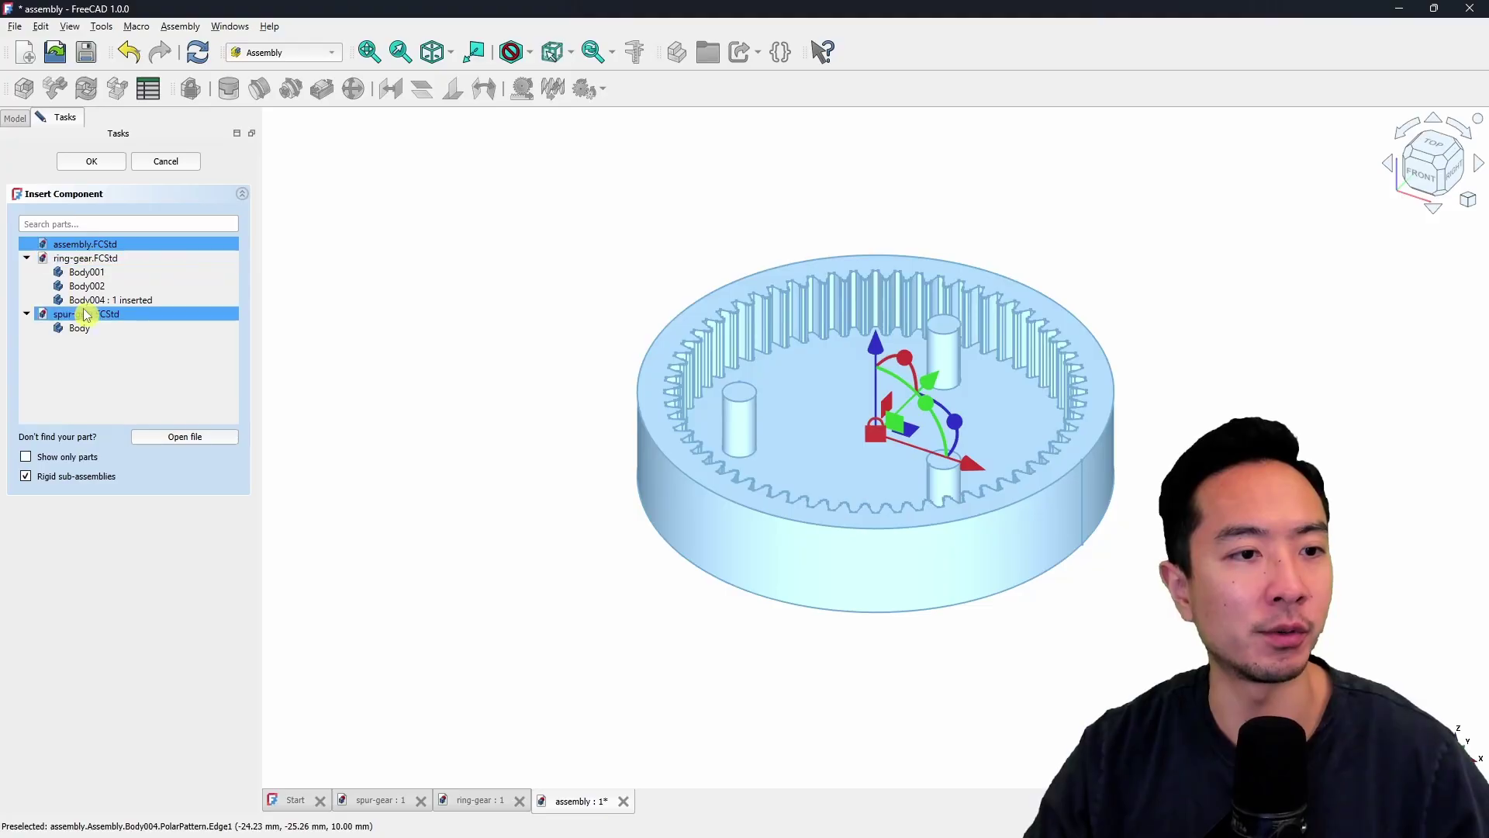
Insert three copies of Body from spur-gear.FCStd into the assembly.
{"action": "left_click", "coordinate": [78, 335]}
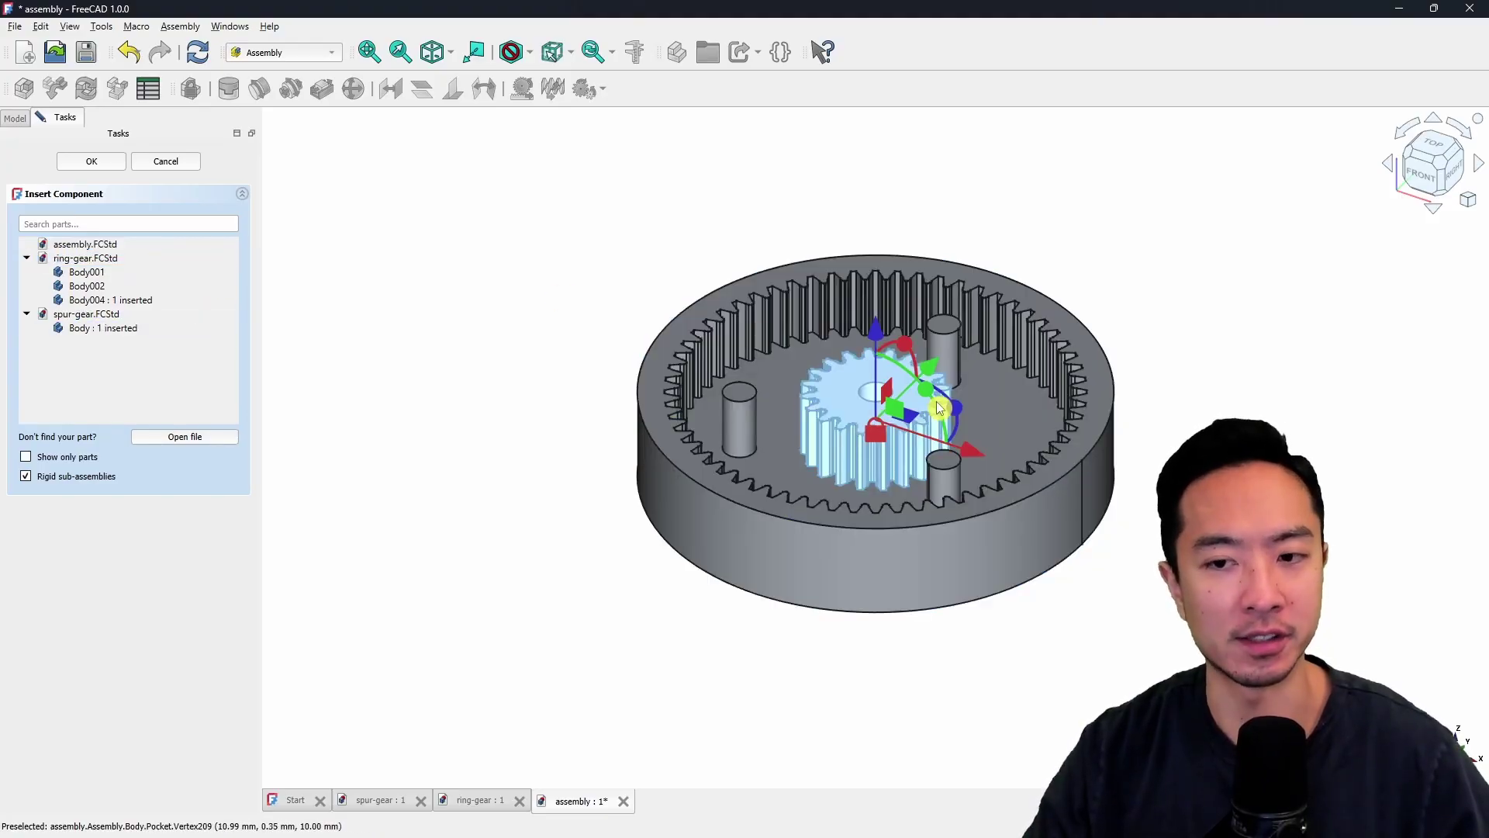
{"action": "left_click", "coordinate": [91, 333]}
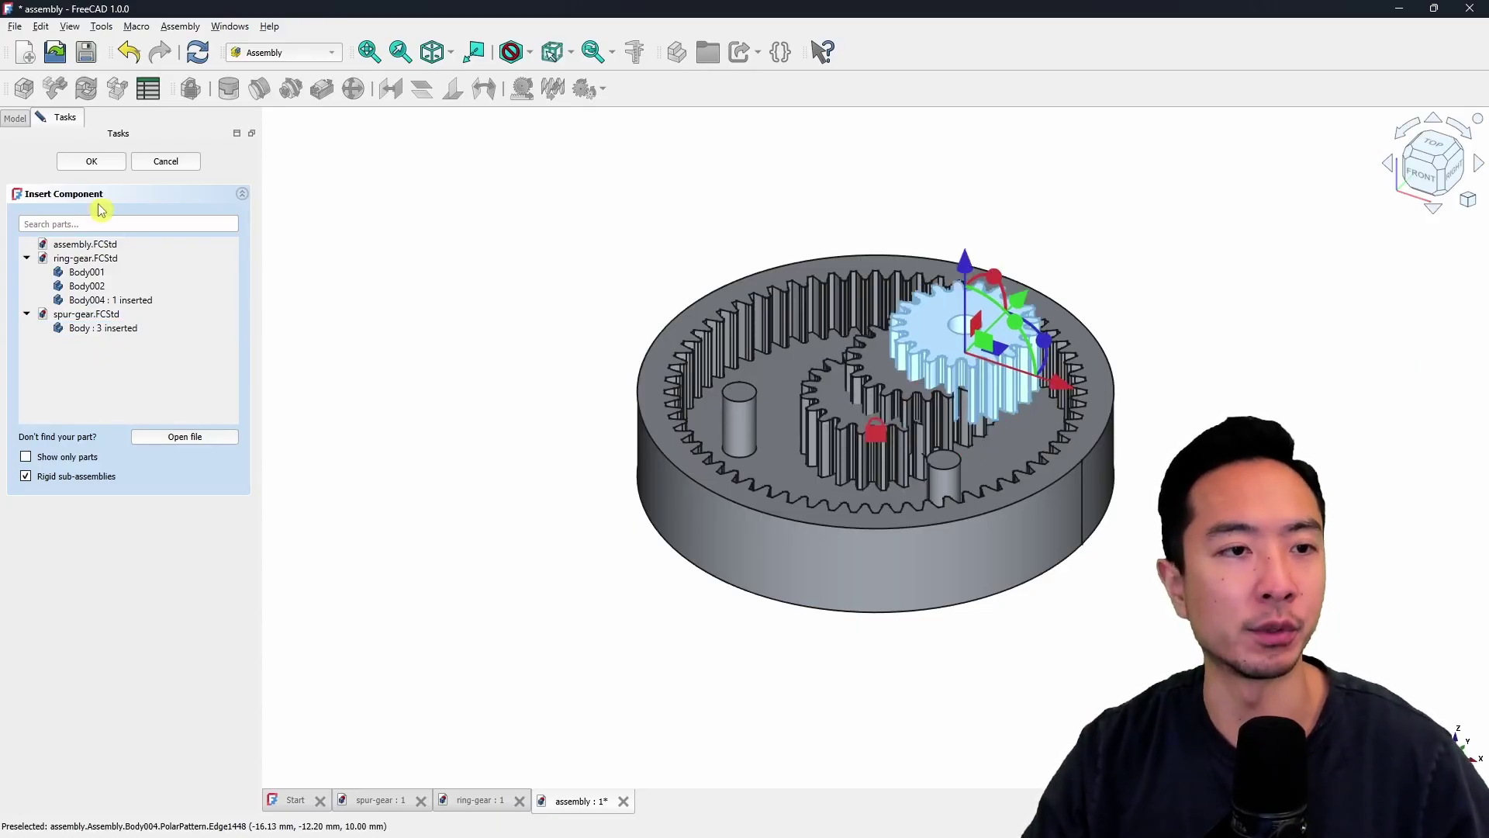
{"action": "left_click", "coordinate": [106, 163]}
Move the three spur gears out of the ring gear so they sit apart around its outside.
{"action": "left_click_drag", "start_coordinate": [971, 353], "coordinate": [465, 300]}
{"action": "left_click_drag", "start_coordinate": [947, 385], "coordinate": [1175, 284]}
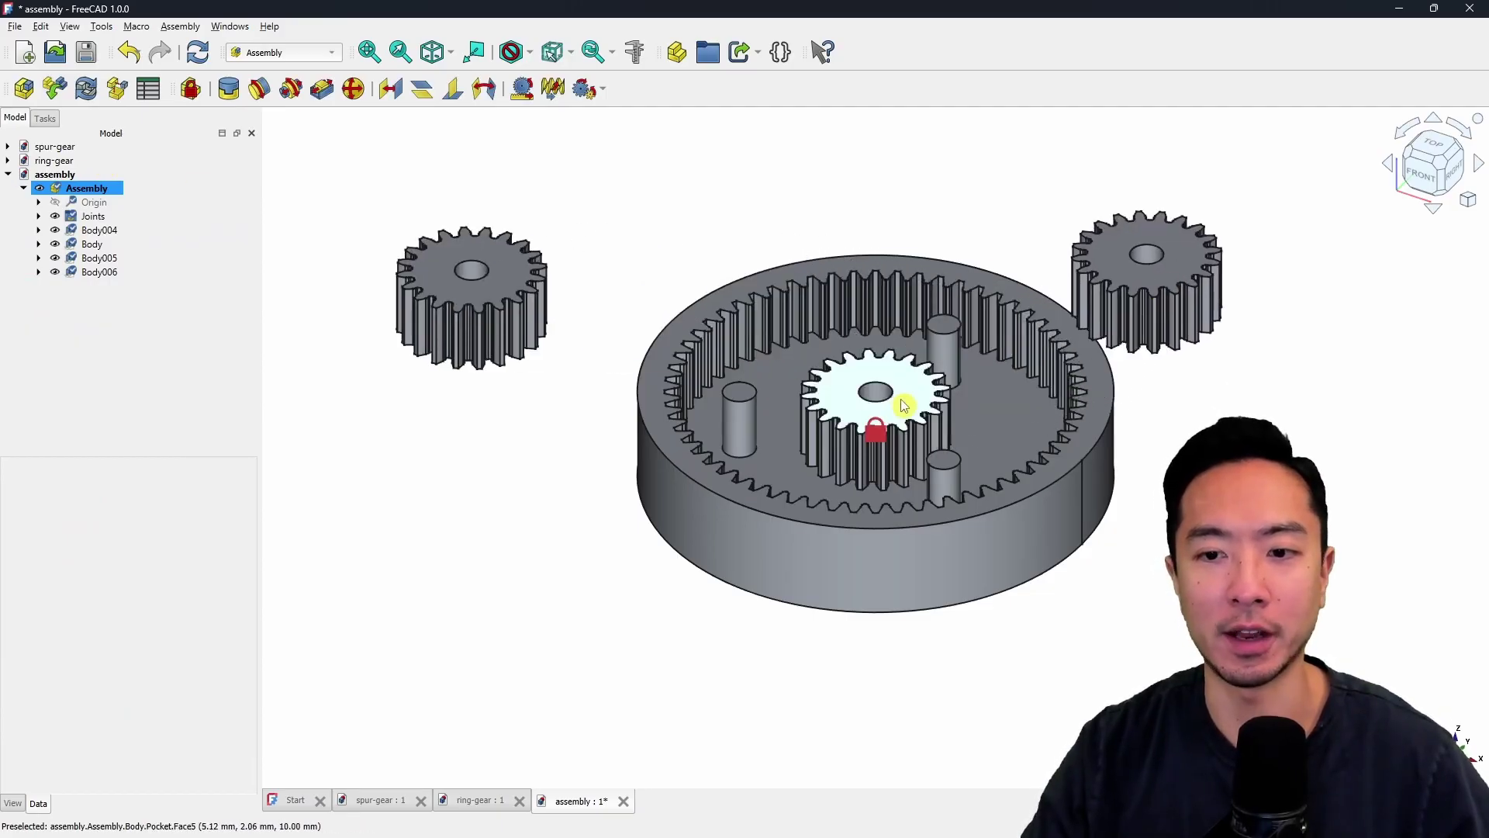
{"action": "left_click_drag", "start_coordinate": [903, 404], "coordinate": [532, 522]}
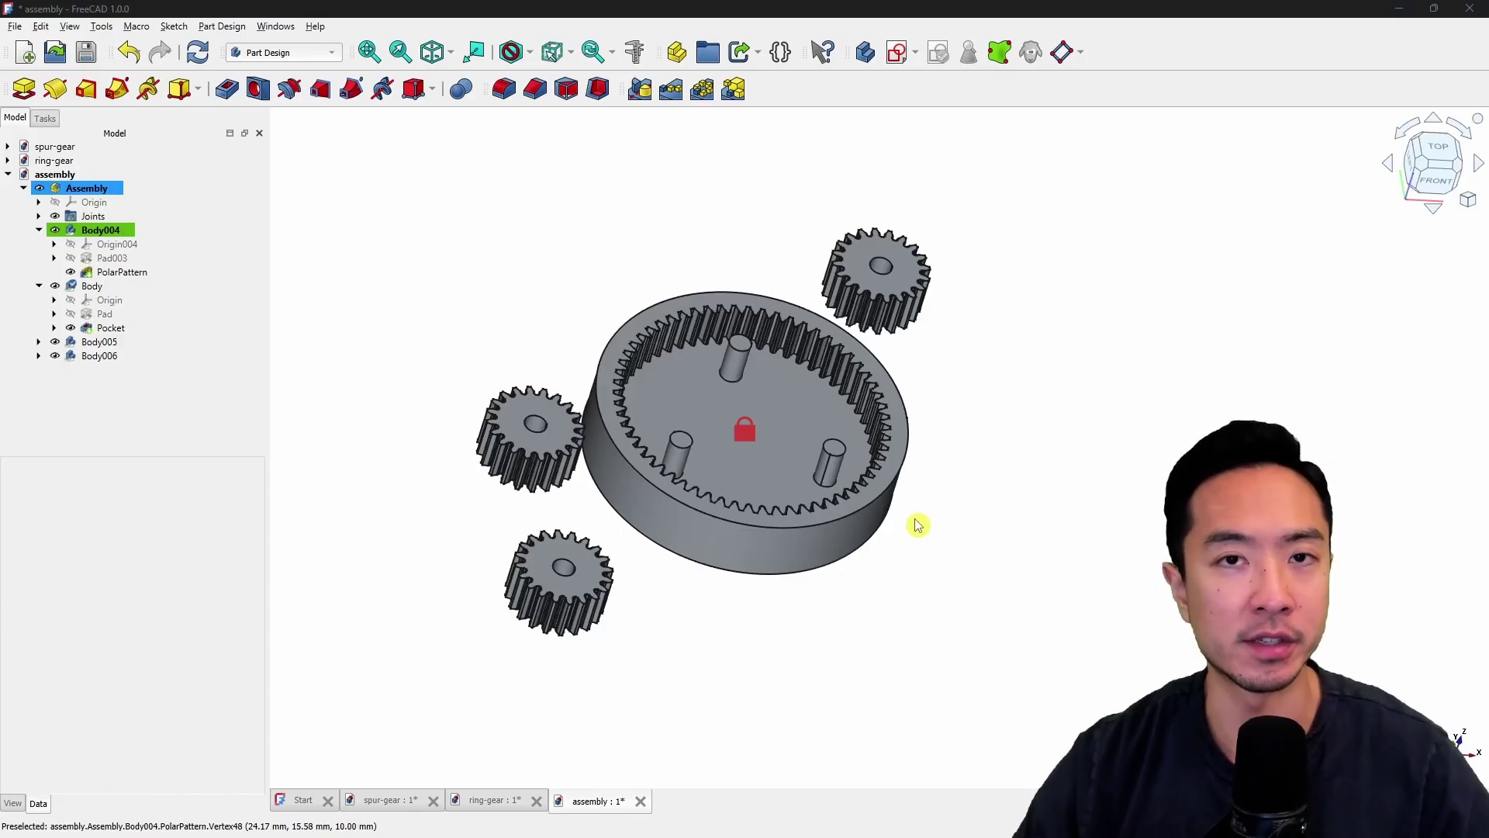
Set the ambient color of the ring gear's PolarPattern to cyan (#00ffff) in its custom appearance.
{"action": "left_click", "coordinate": [126, 273]}
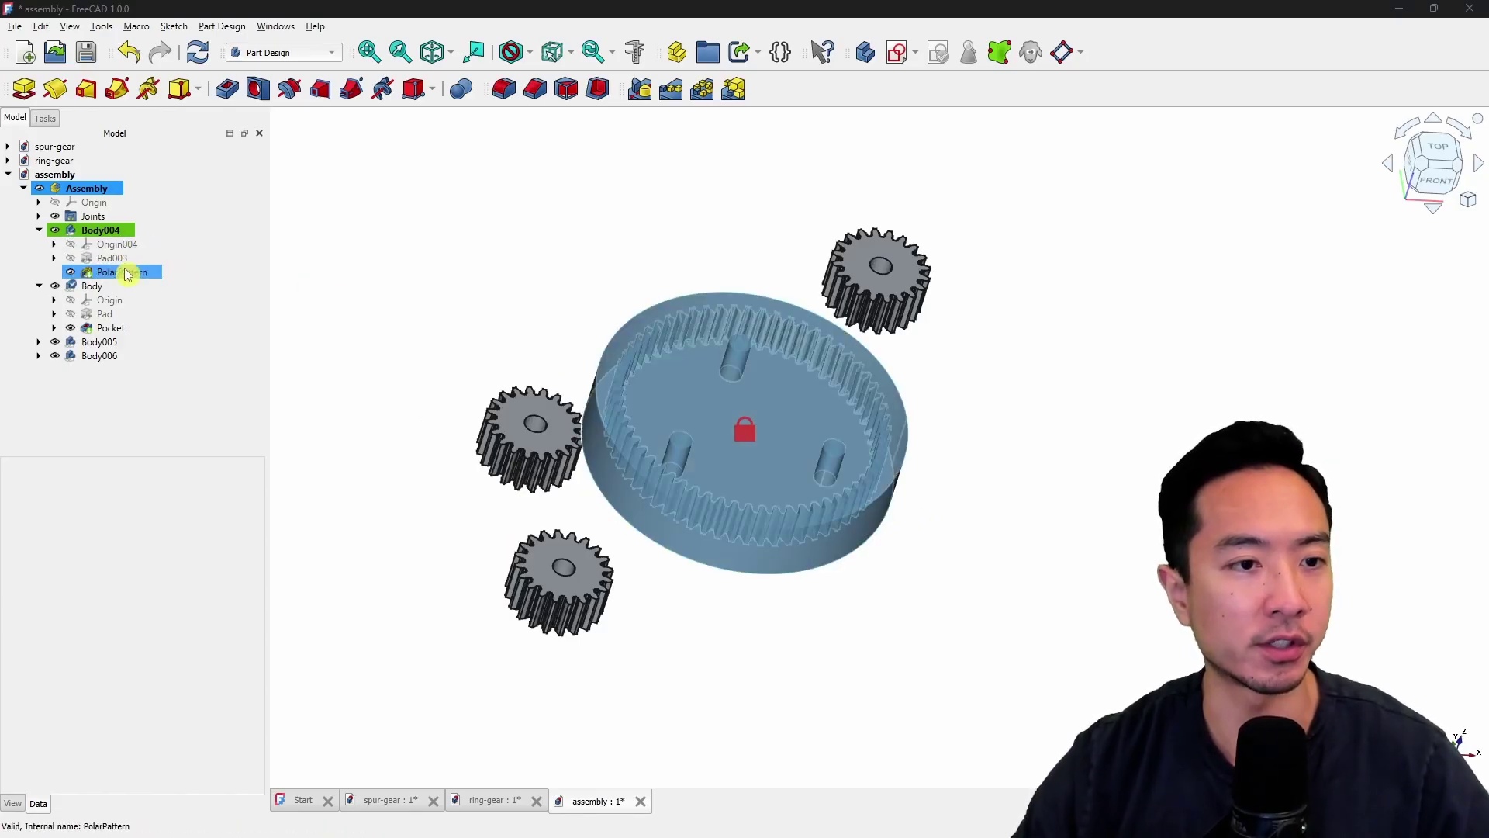
{"action": "right_click", "coordinate": [132, 274]}
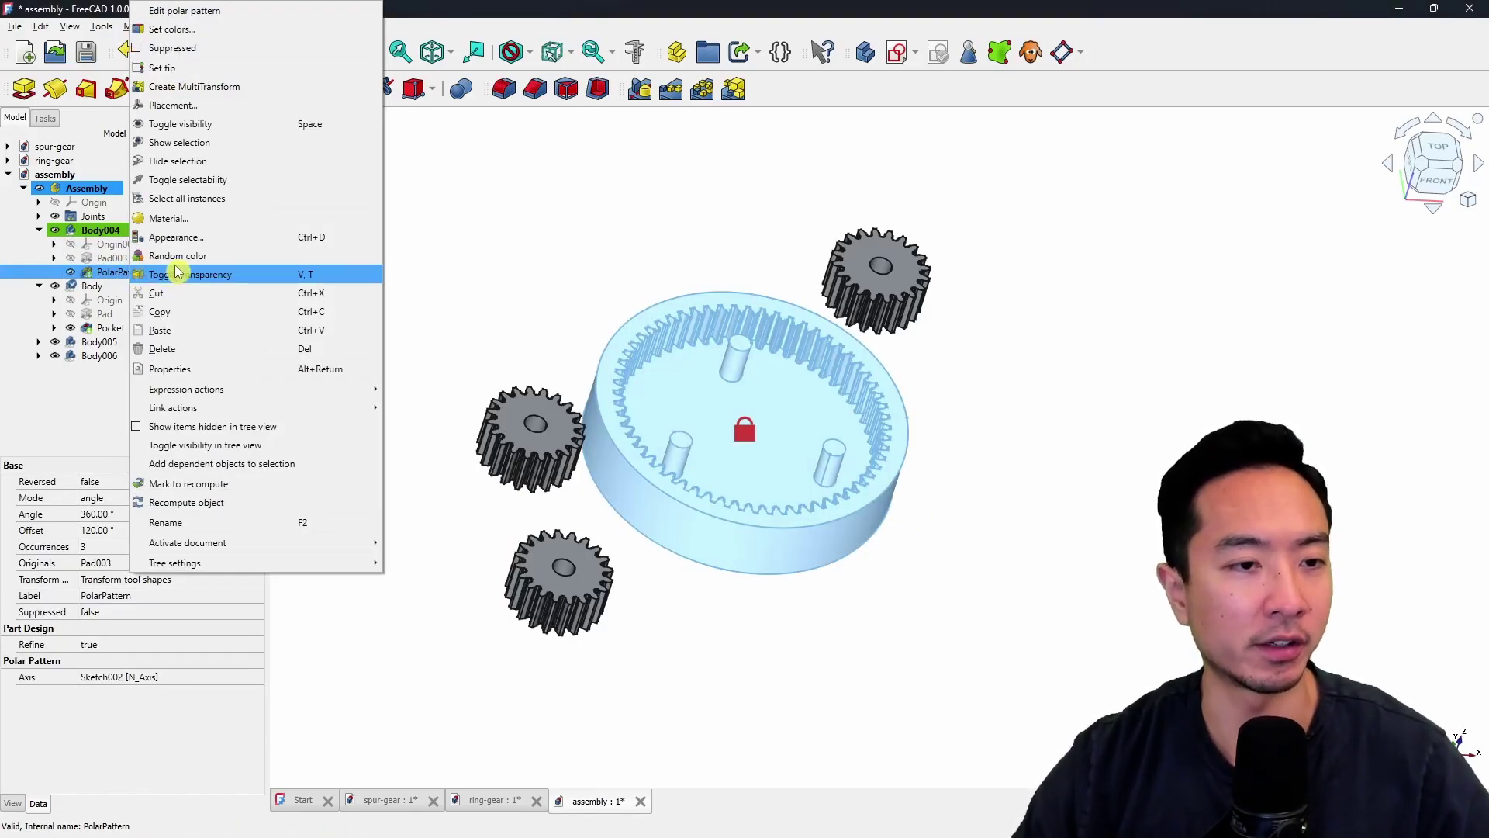
{"action": "left_click", "coordinate": [194, 247]}
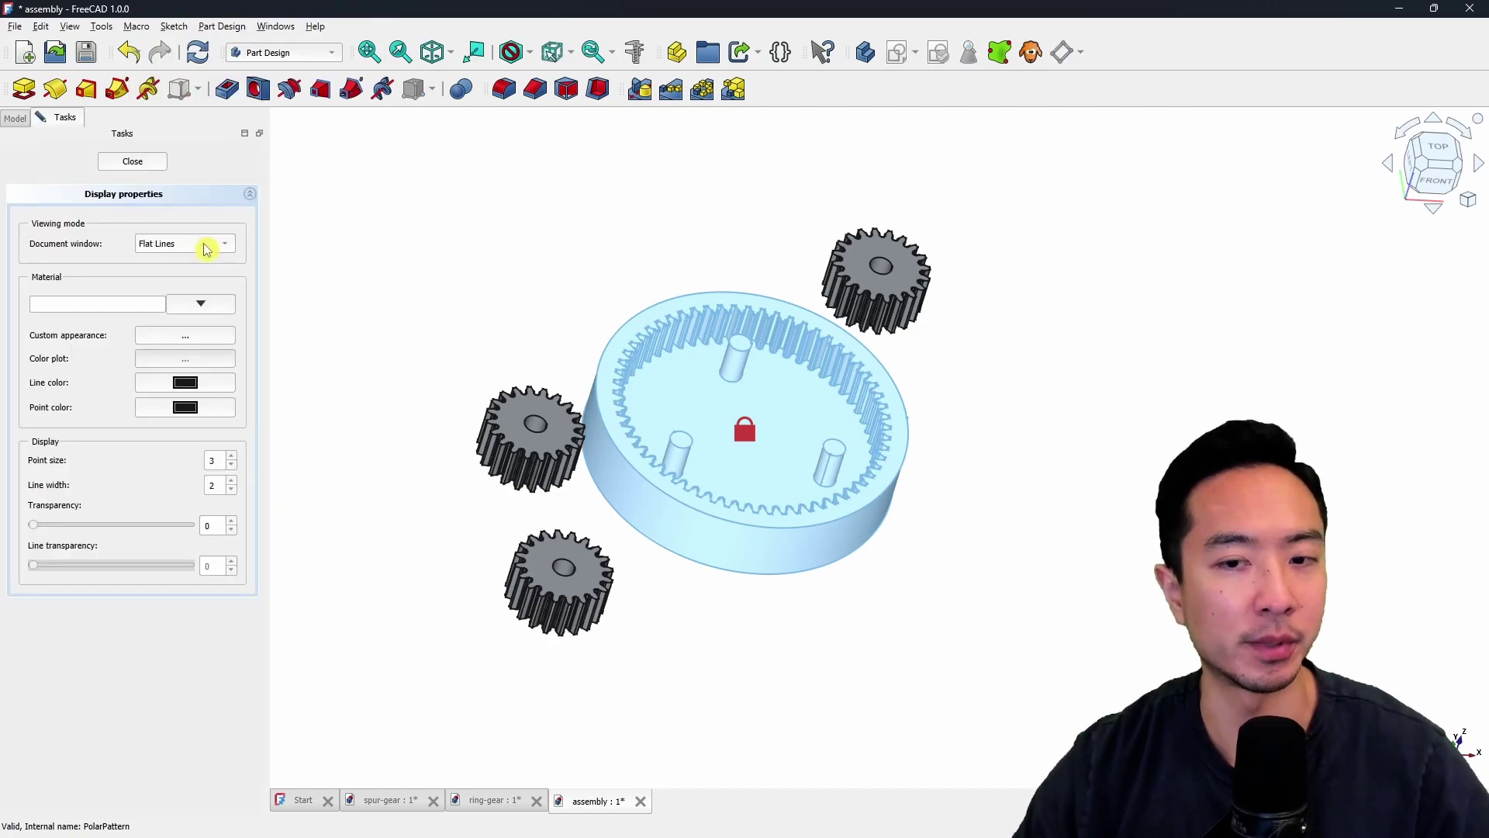
{"action": "left_click", "coordinate": [193, 342]}
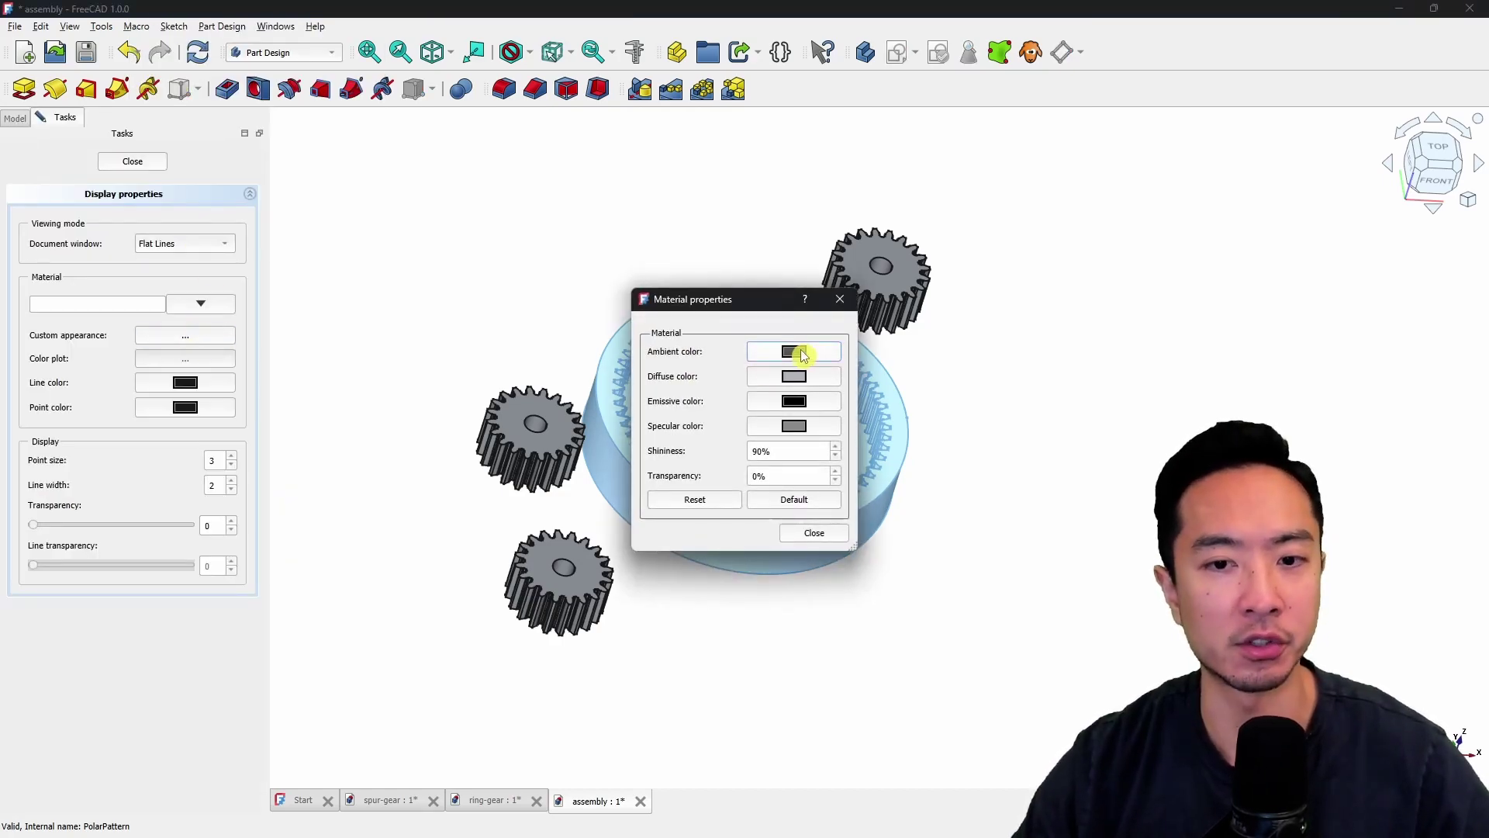
{"action": "left_click", "coordinate": [801, 355]}
{"action": "left_click", "coordinate": [695, 329]}
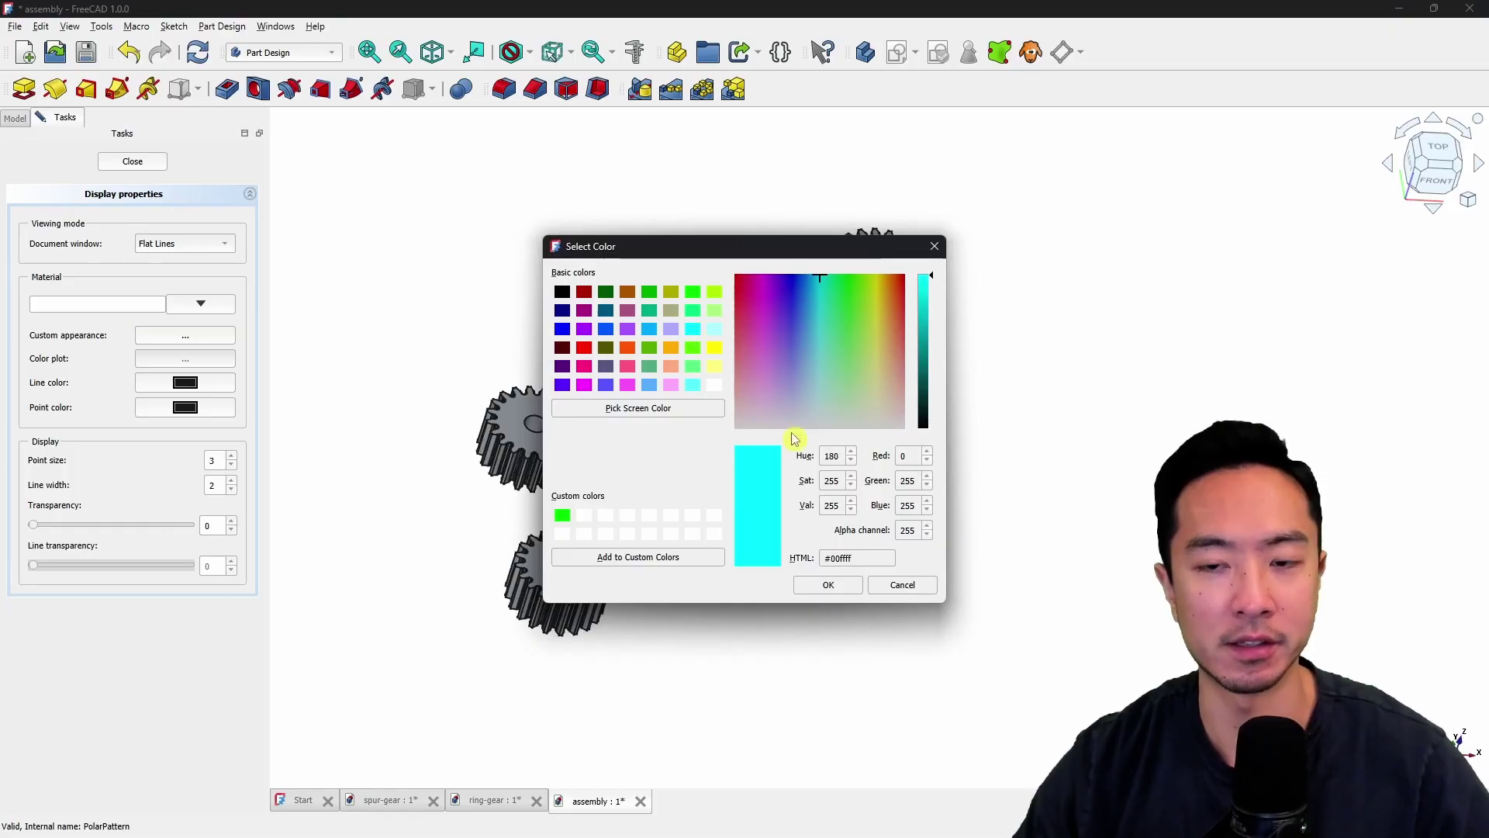
{"action": "left_click", "coordinate": [828, 585]}
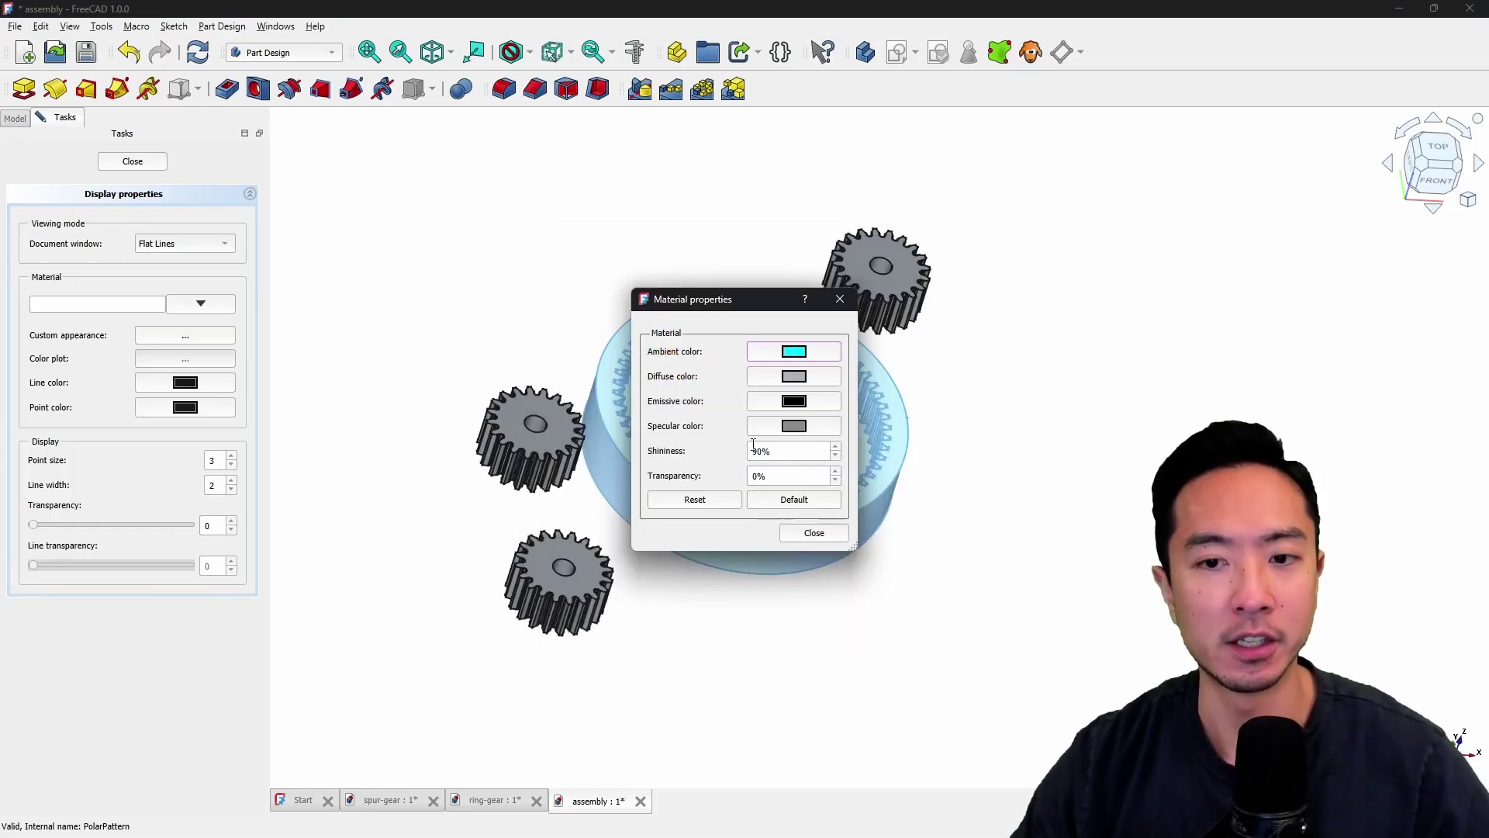
Set the ring gear's diffuse and specular colors to cyan as well and close its display properties.
{"action": "left_click", "coordinate": [803, 377]}
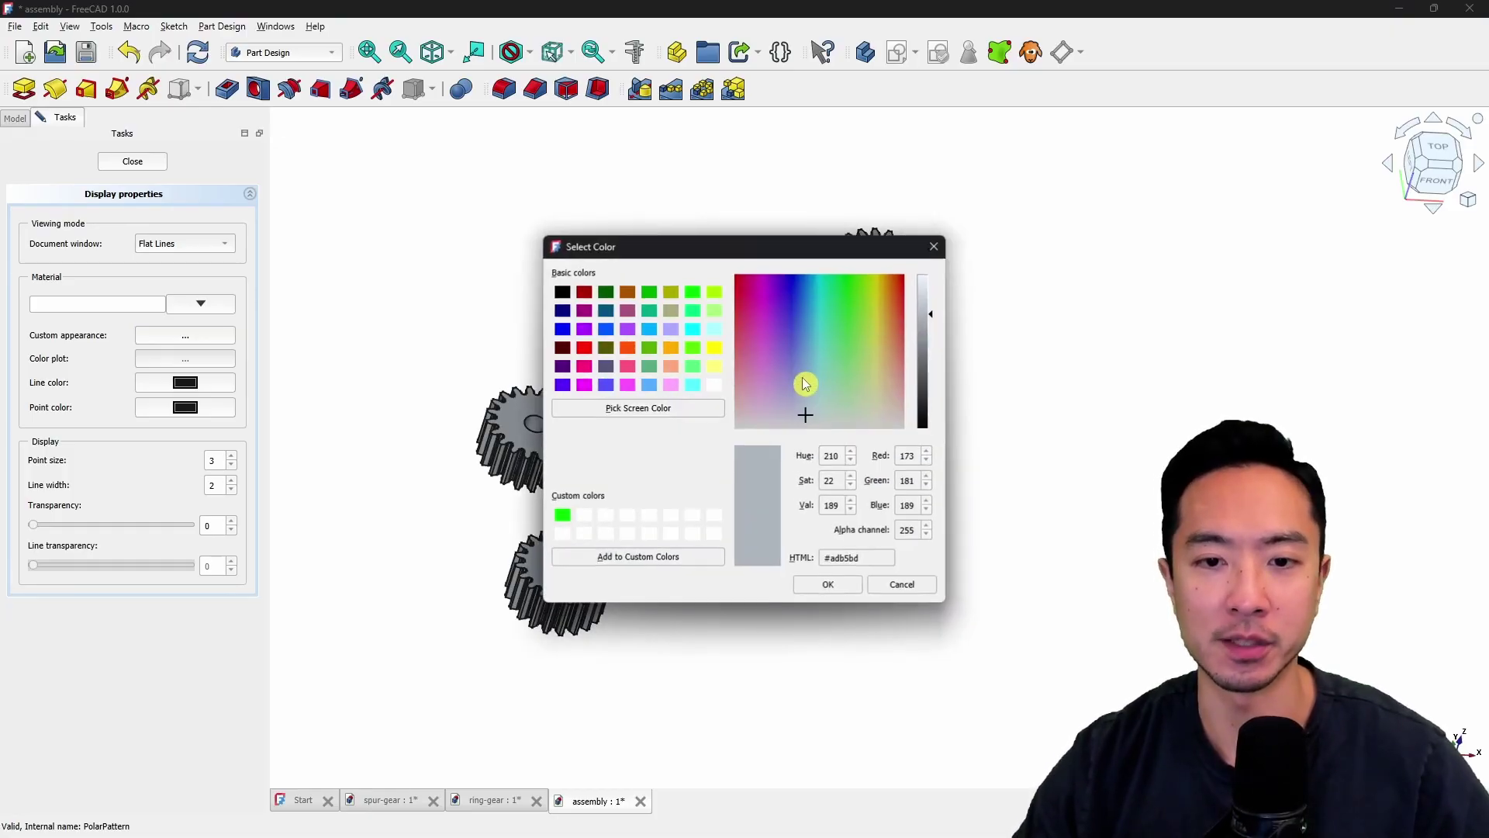
{"action": "left_click", "coordinate": [697, 327]}
{"action": "left_click", "coordinate": [835, 587]}
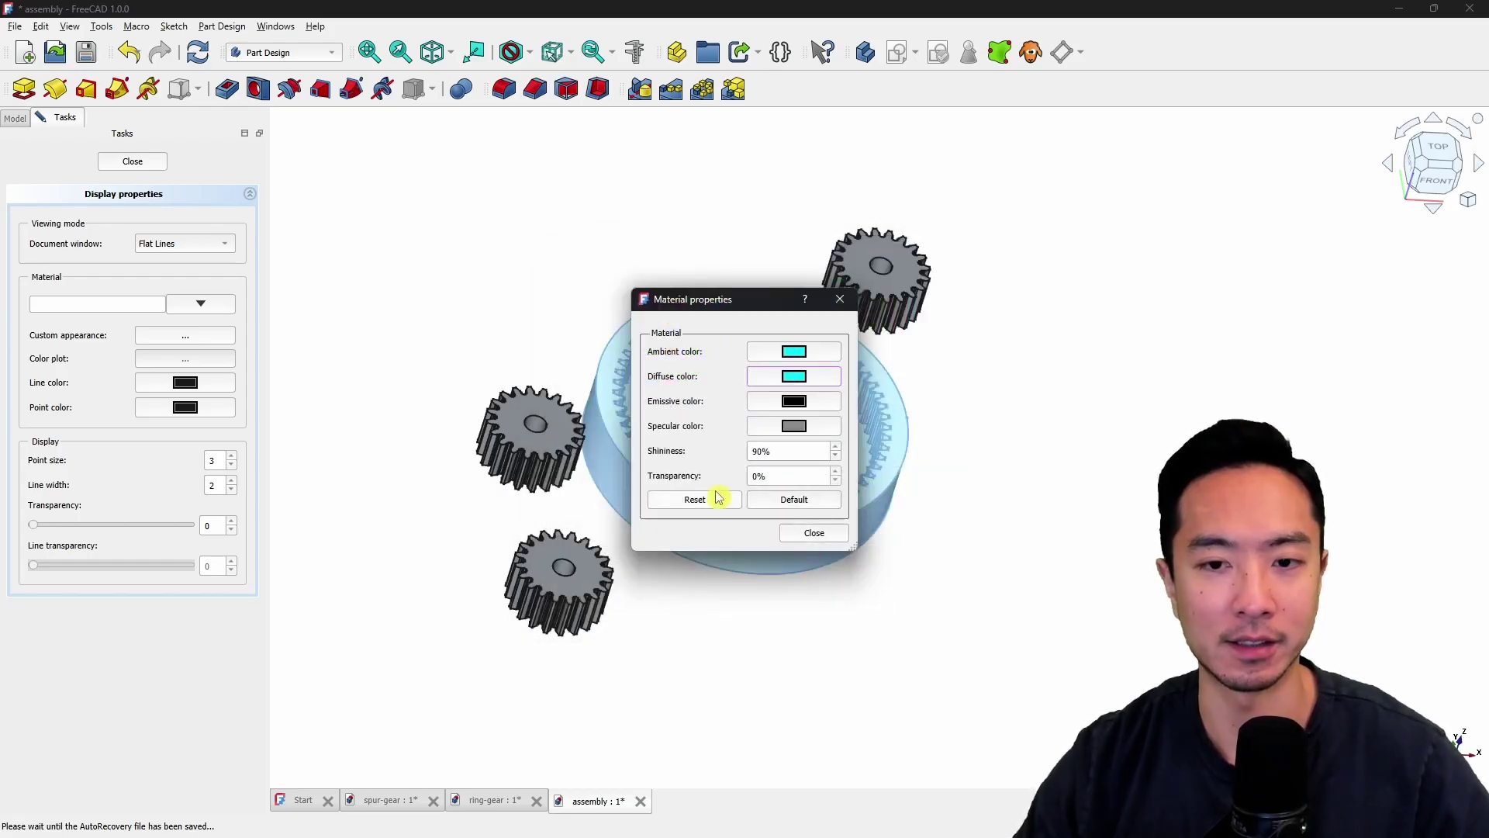
{"action": "left_click", "coordinate": [806, 428]}
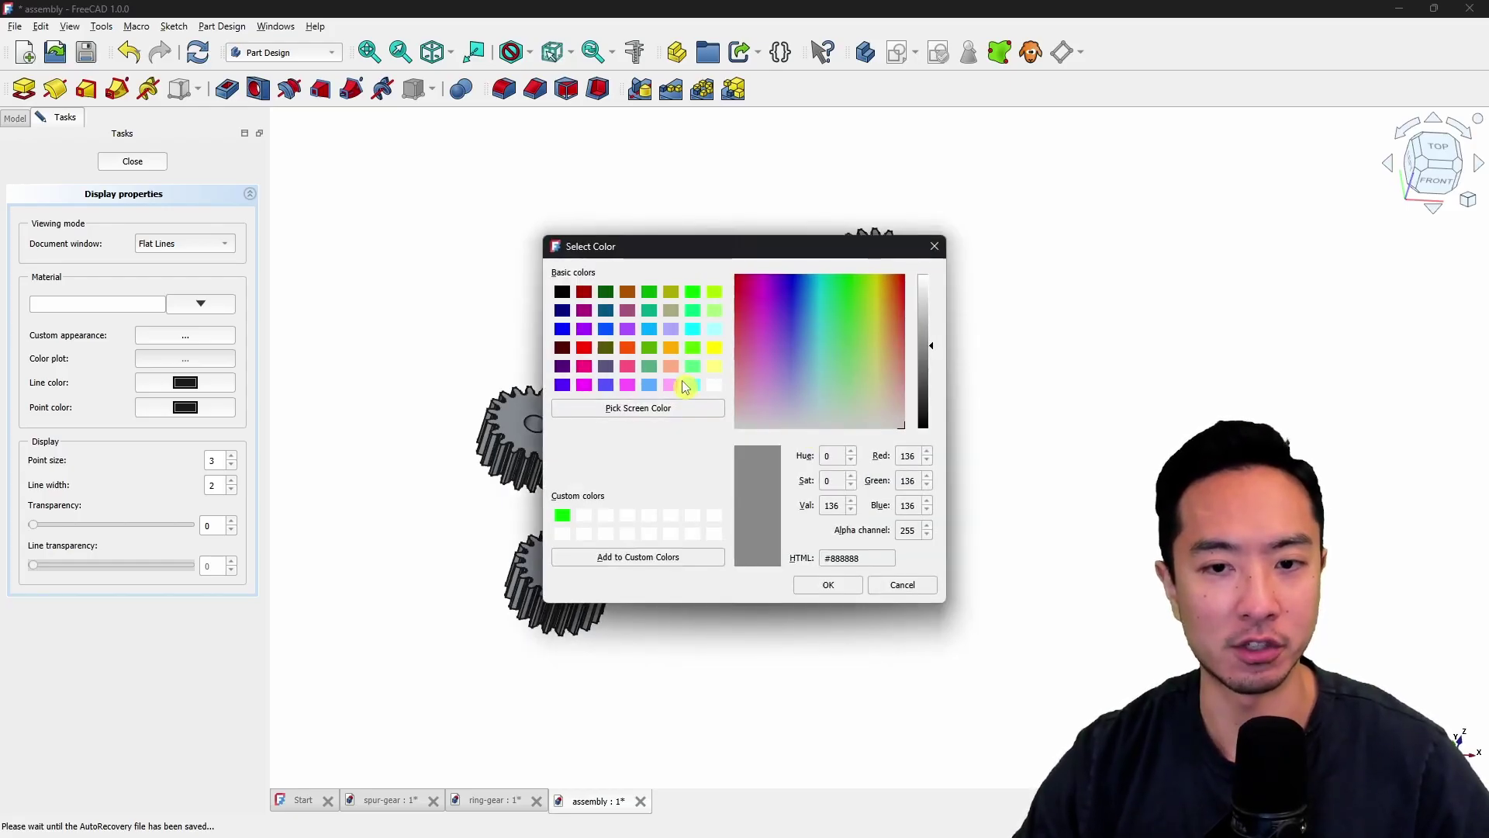
{"action": "left_click", "coordinate": [693, 329]}
{"action": "left_click", "coordinate": [832, 585]}
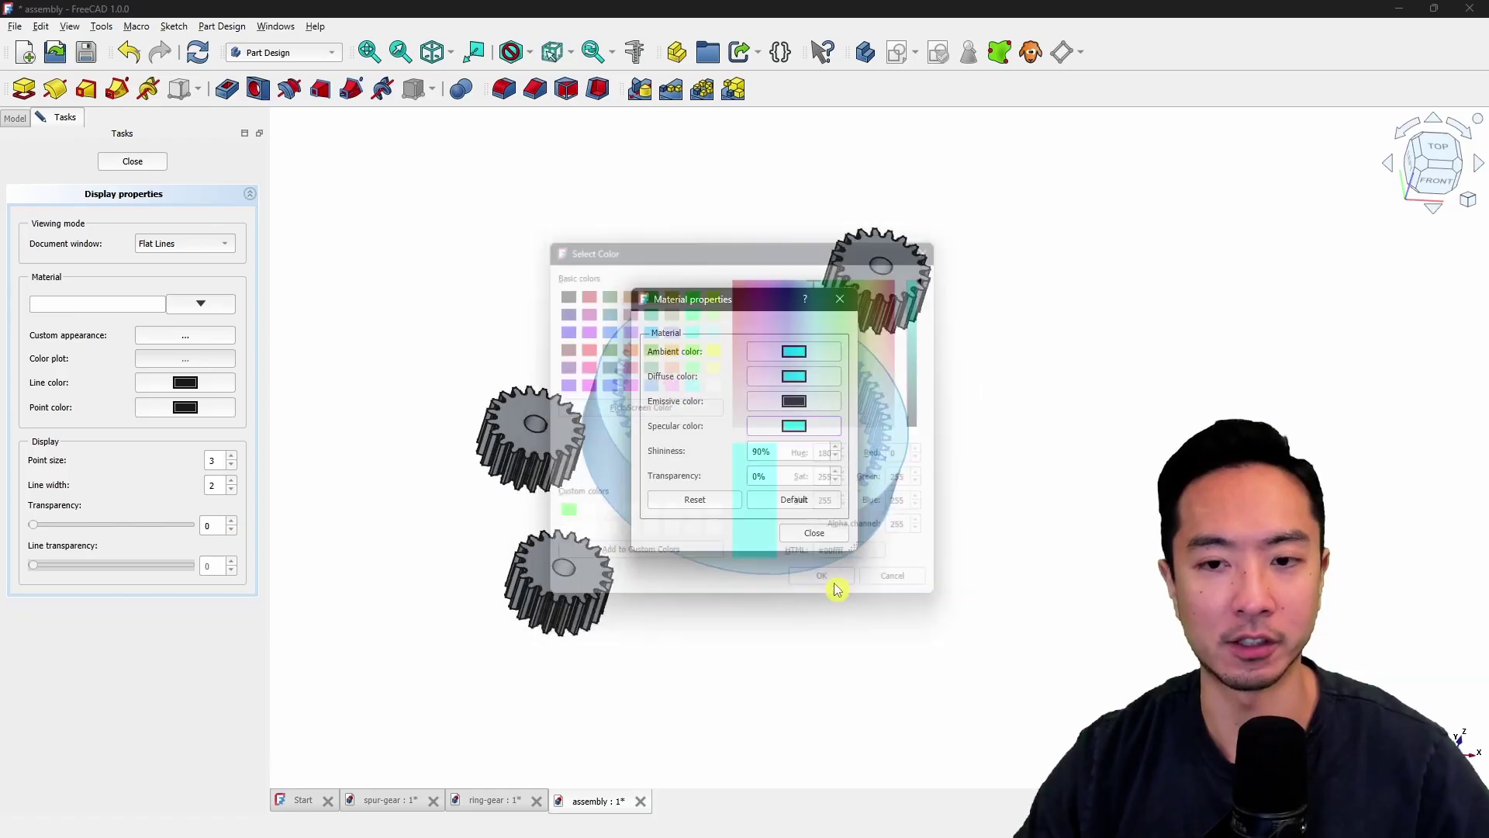
{"action": "left_click", "coordinate": [805, 535]}
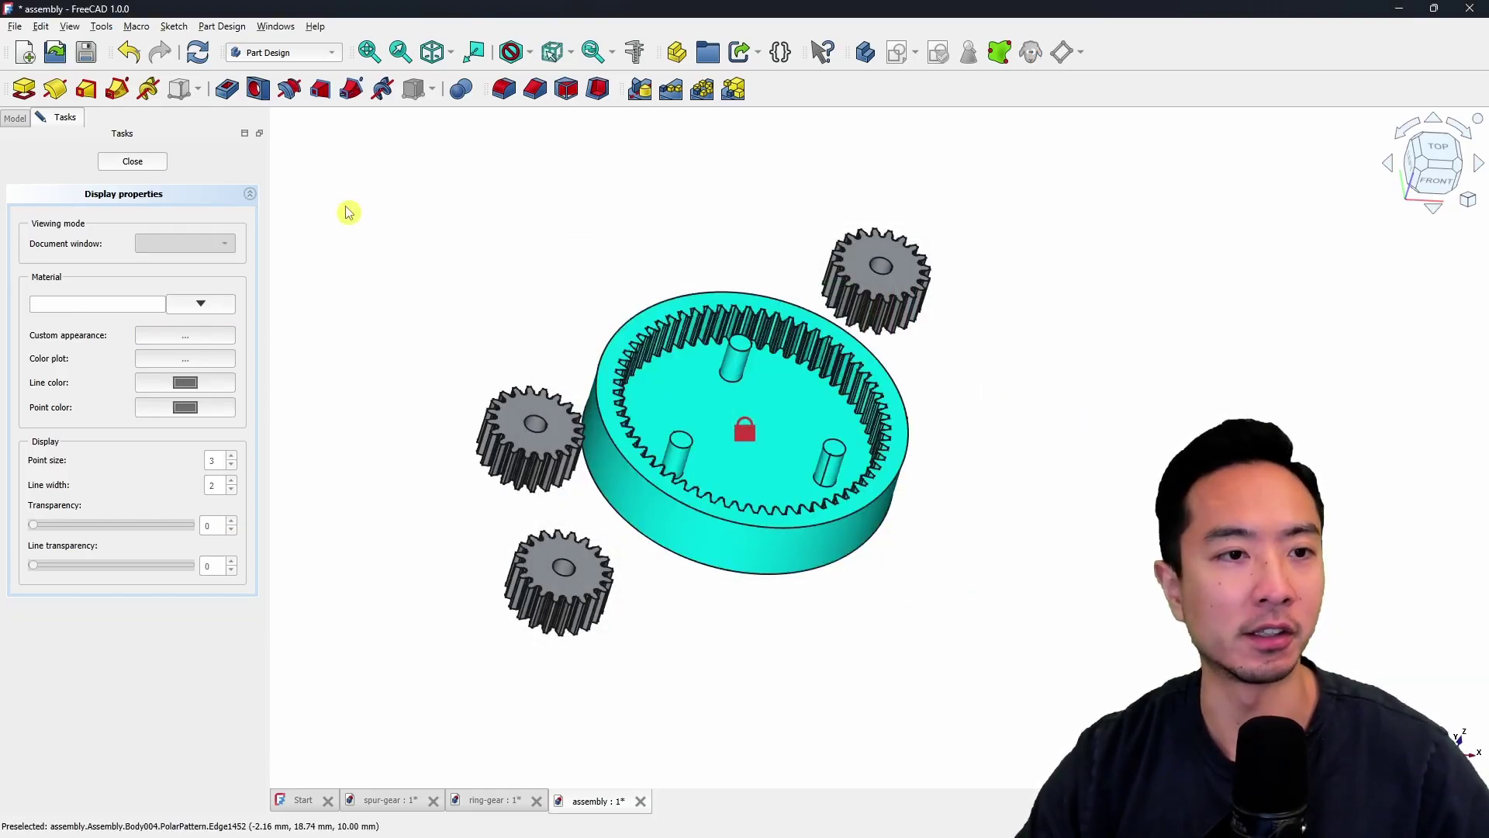
{"action": "left_click", "coordinate": [130, 163]}
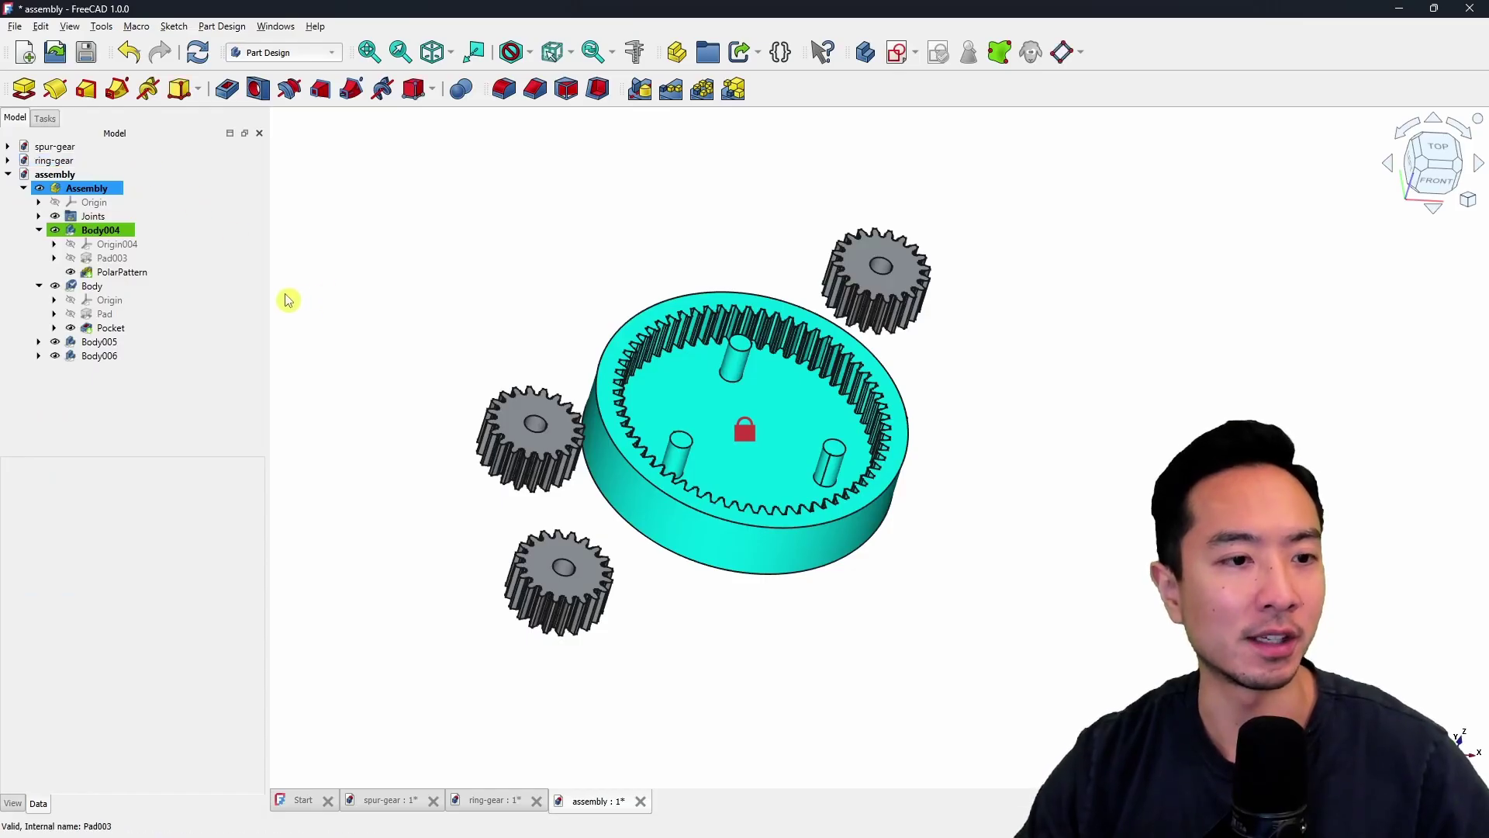
Set the ambient color of the spur gear's Pocket to orange (#ffaa00) in its custom appearance.
{"action": "left_click", "coordinate": [108, 327]}
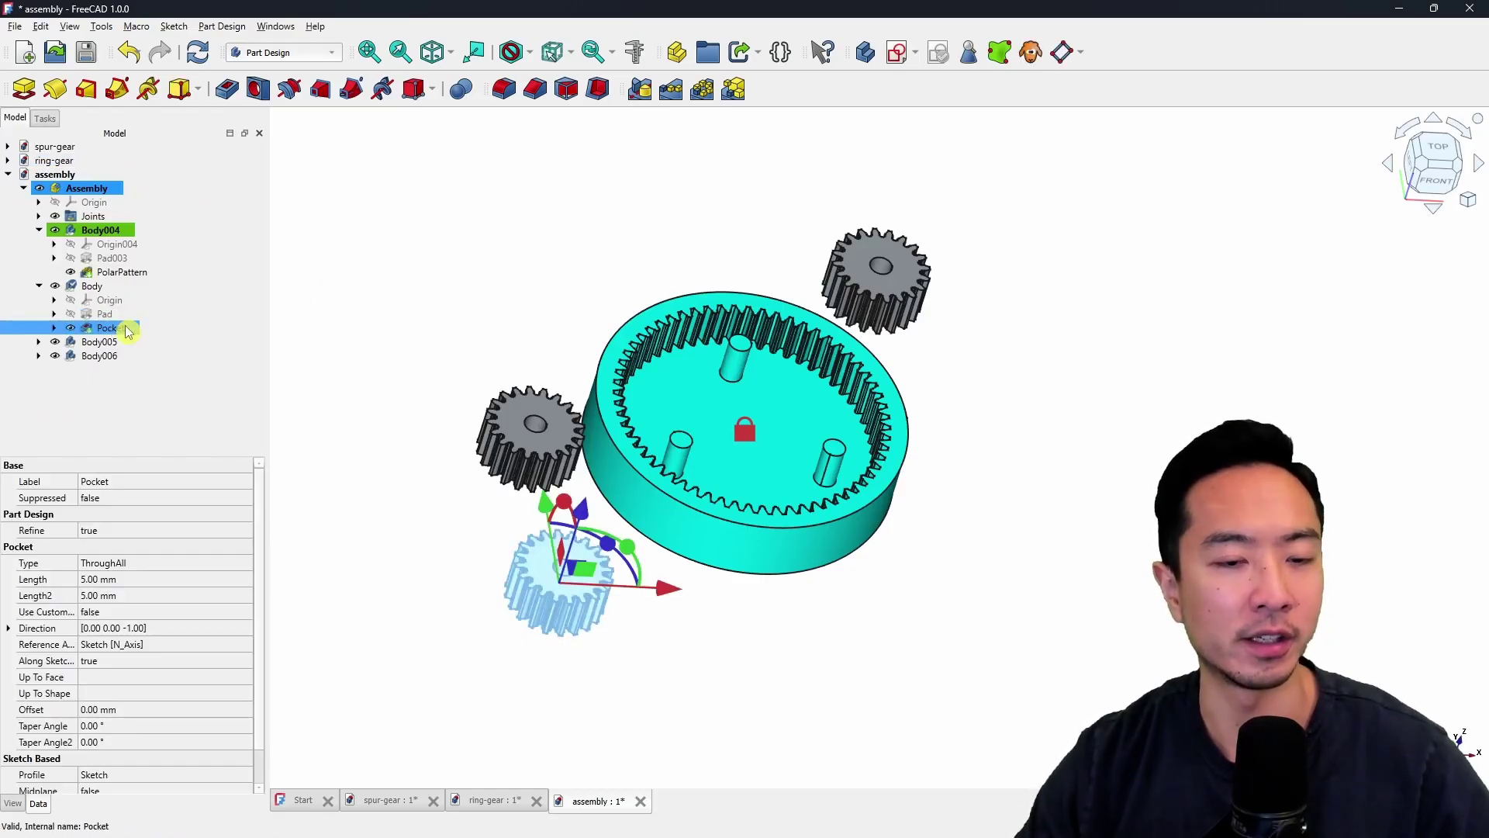
{"action": "right_click", "coordinate": [115, 332]}
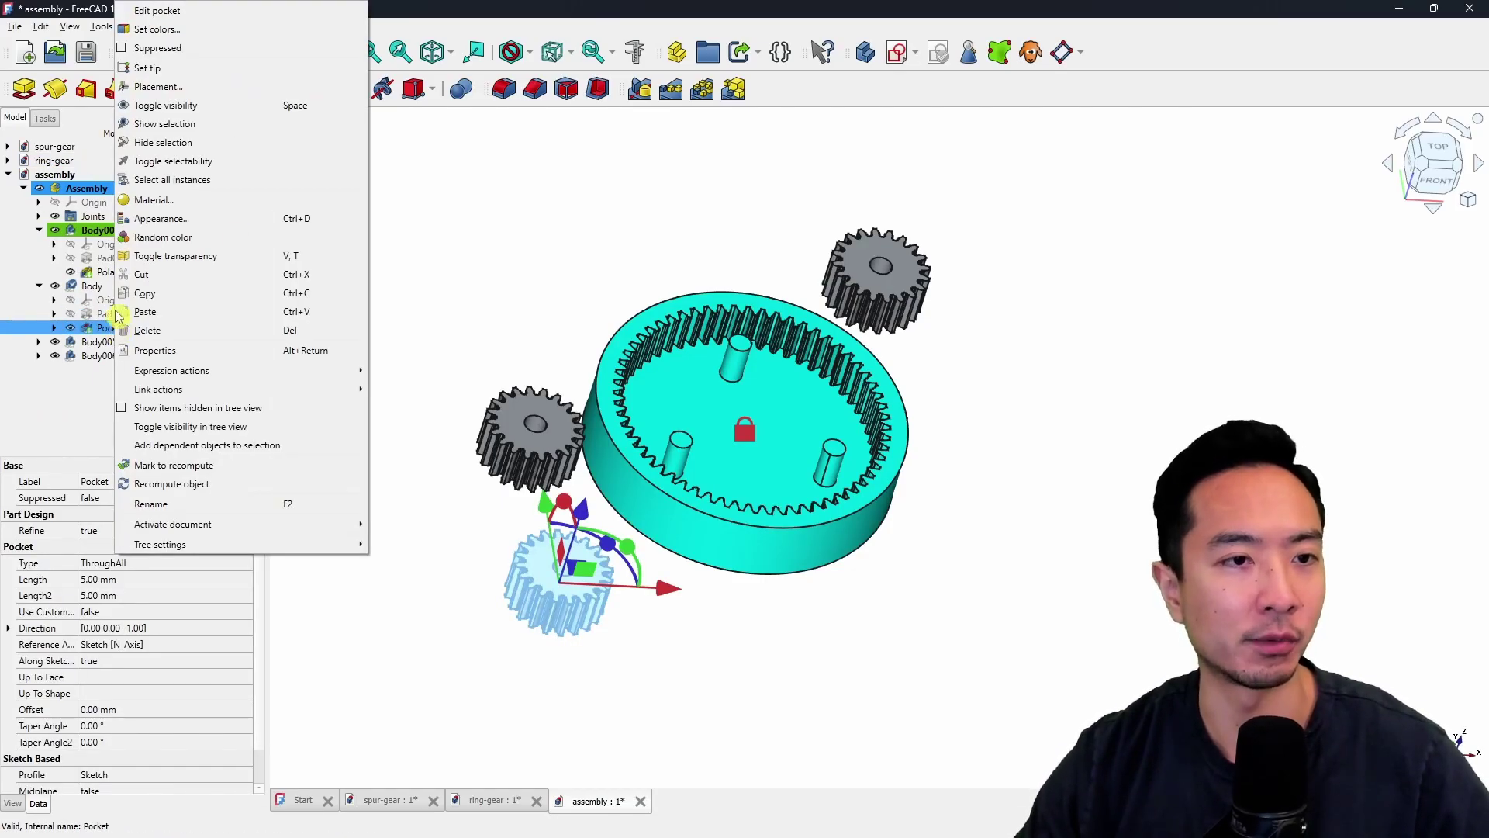
{"action": "left_click", "coordinate": [136, 220]}
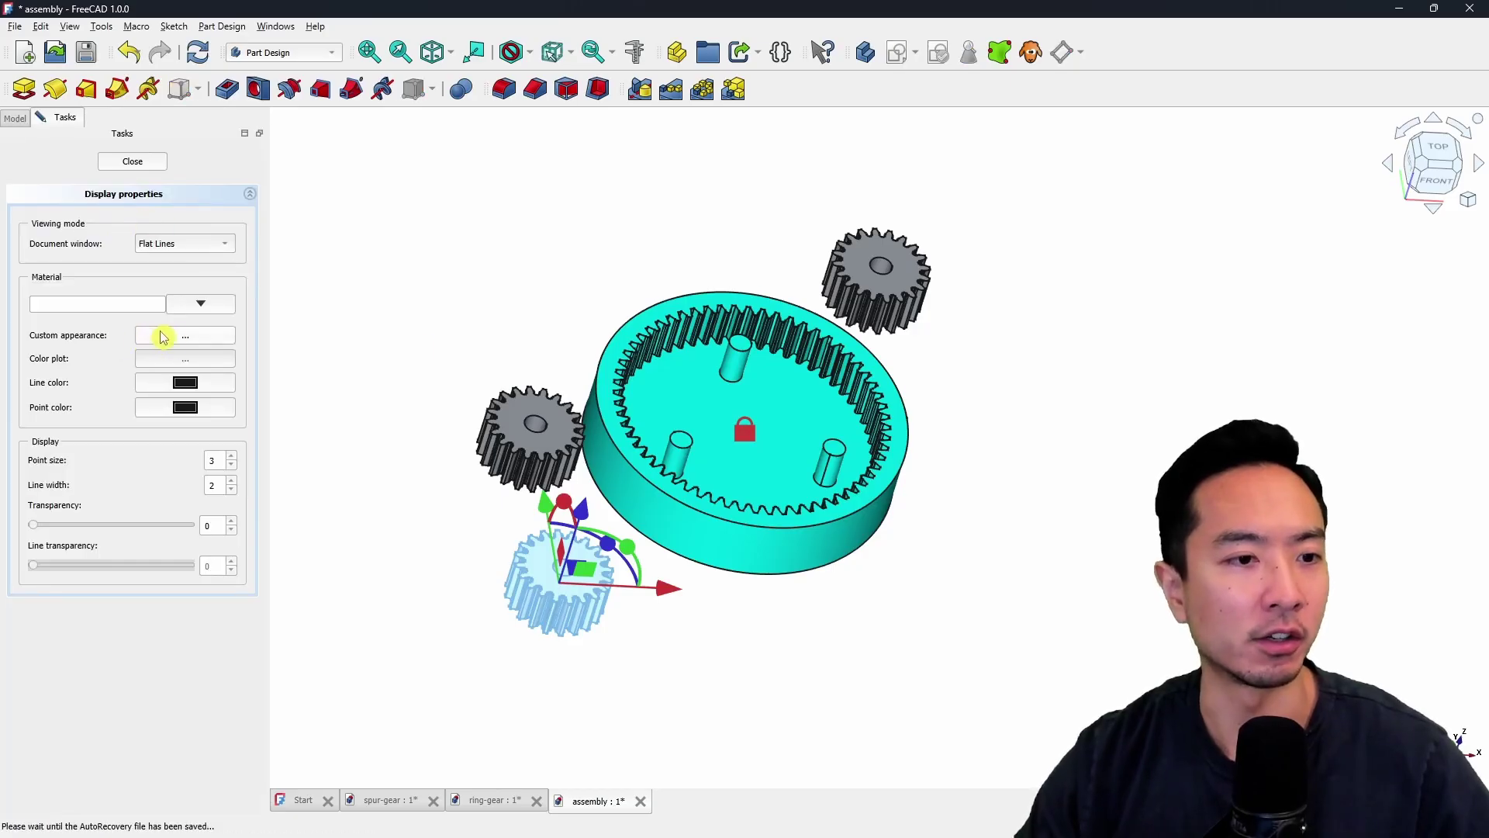
{"action": "left_click", "coordinate": [177, 337]}
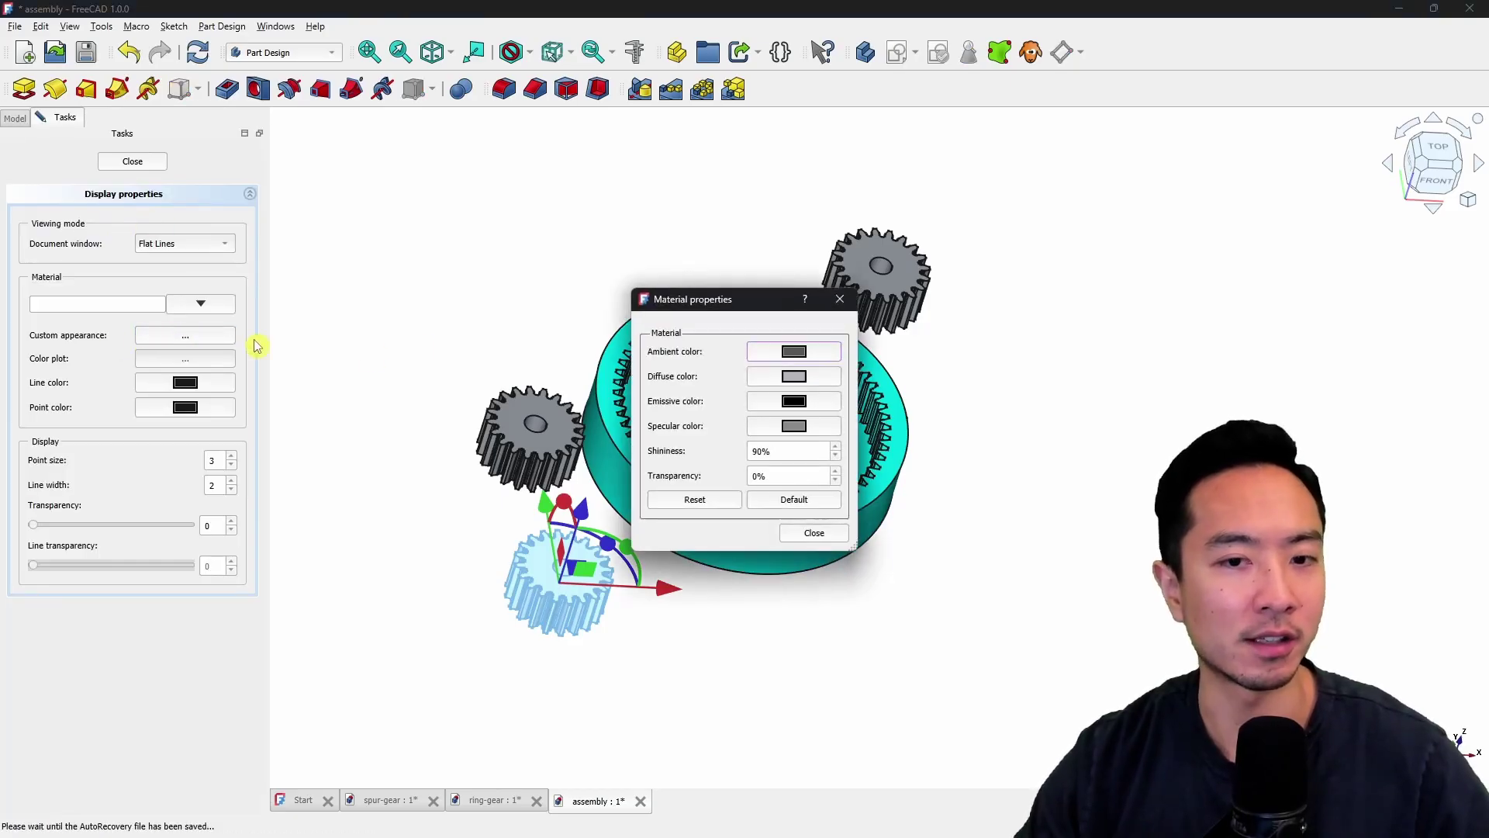
{"action": "left_click", "coordinate": [802, 353]}
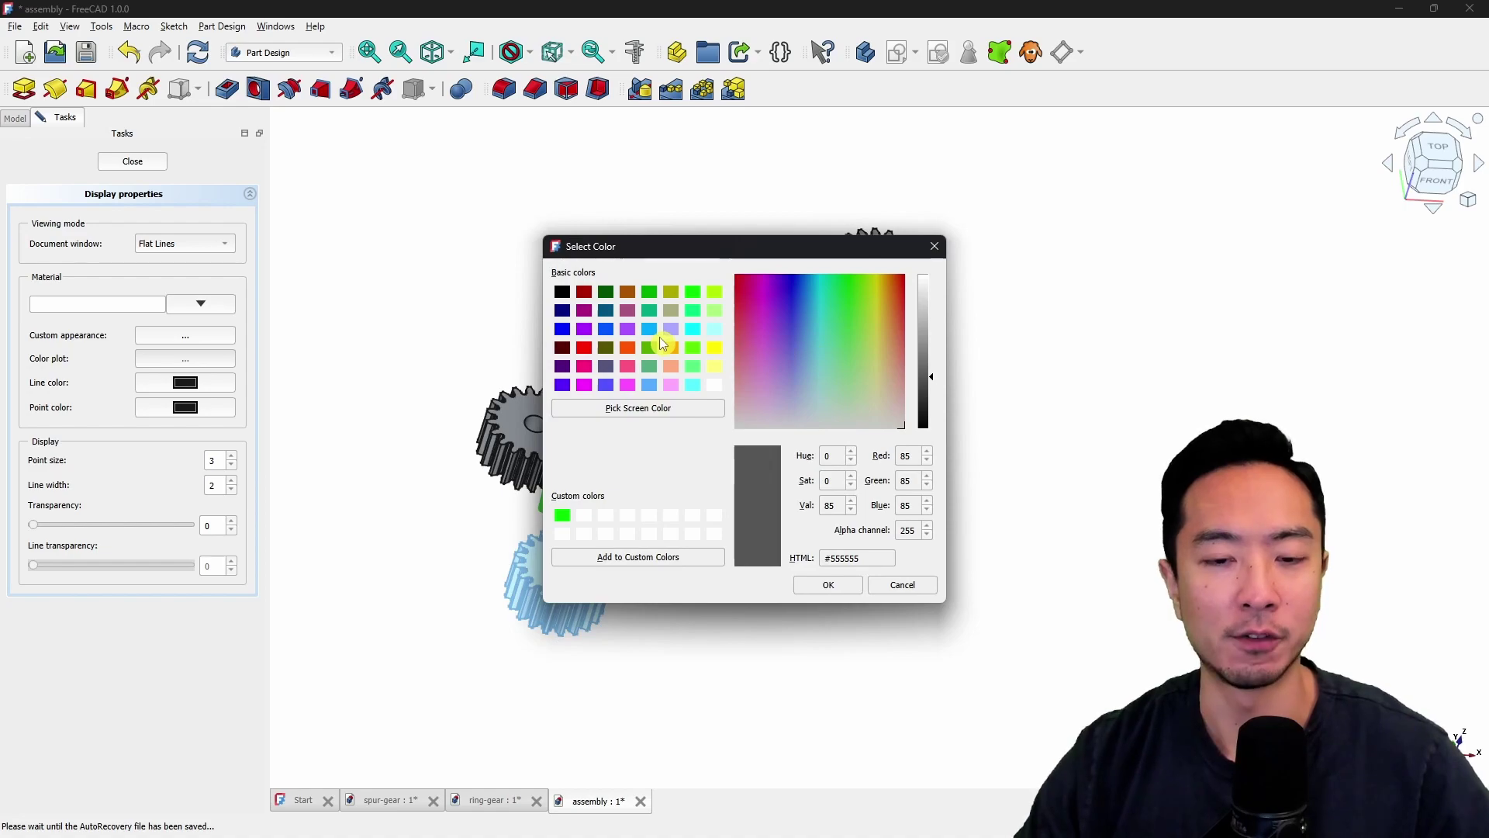
{"action": "left_click_drag", "start_coordinate": [756, 246], "coordinate": [1126, 347]}
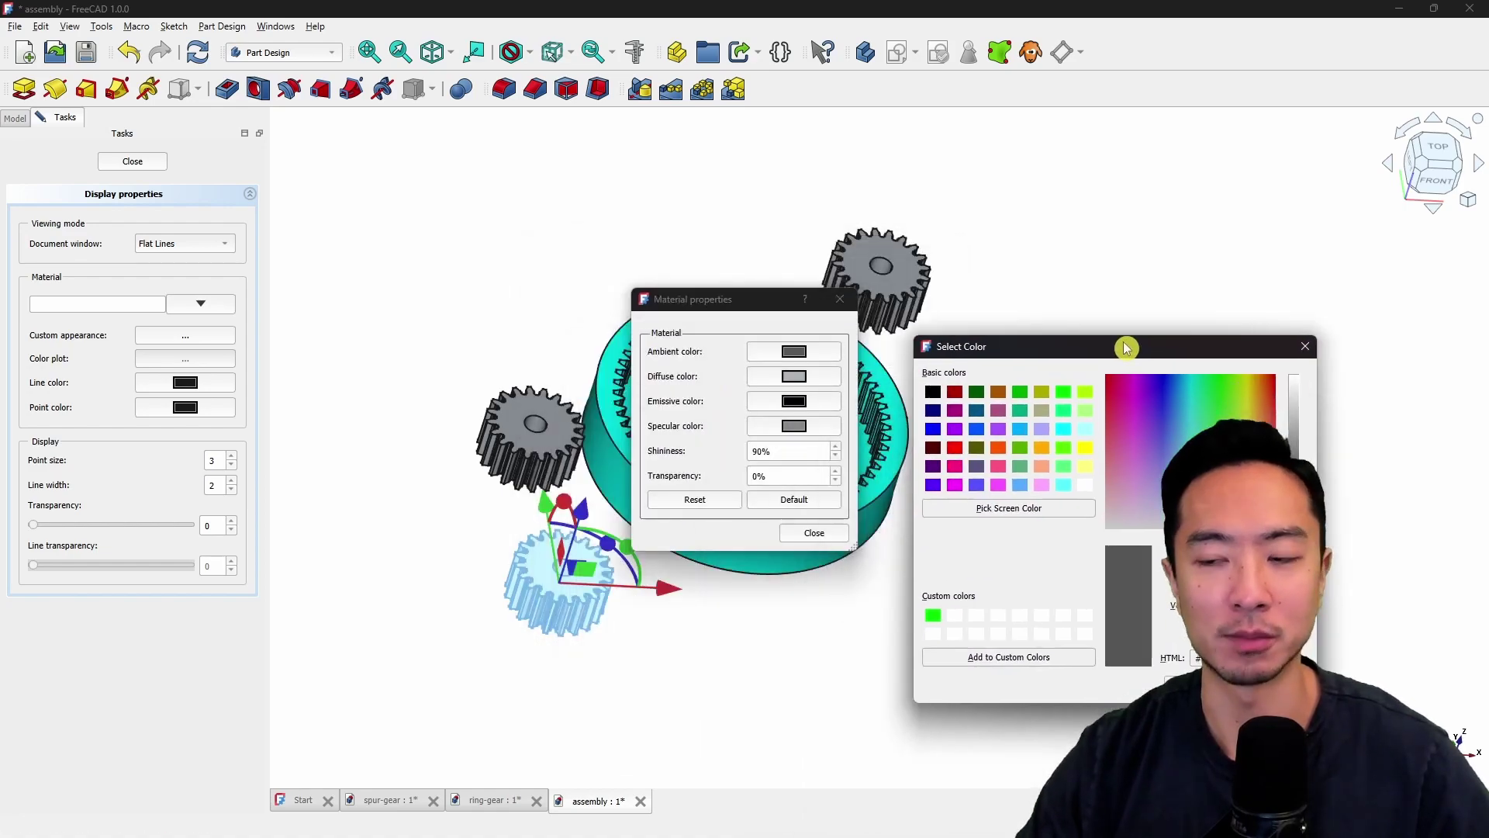
{"action": "left_click", "coordinate": [1043, 448]}
{"action": "key", "text": "Return"}
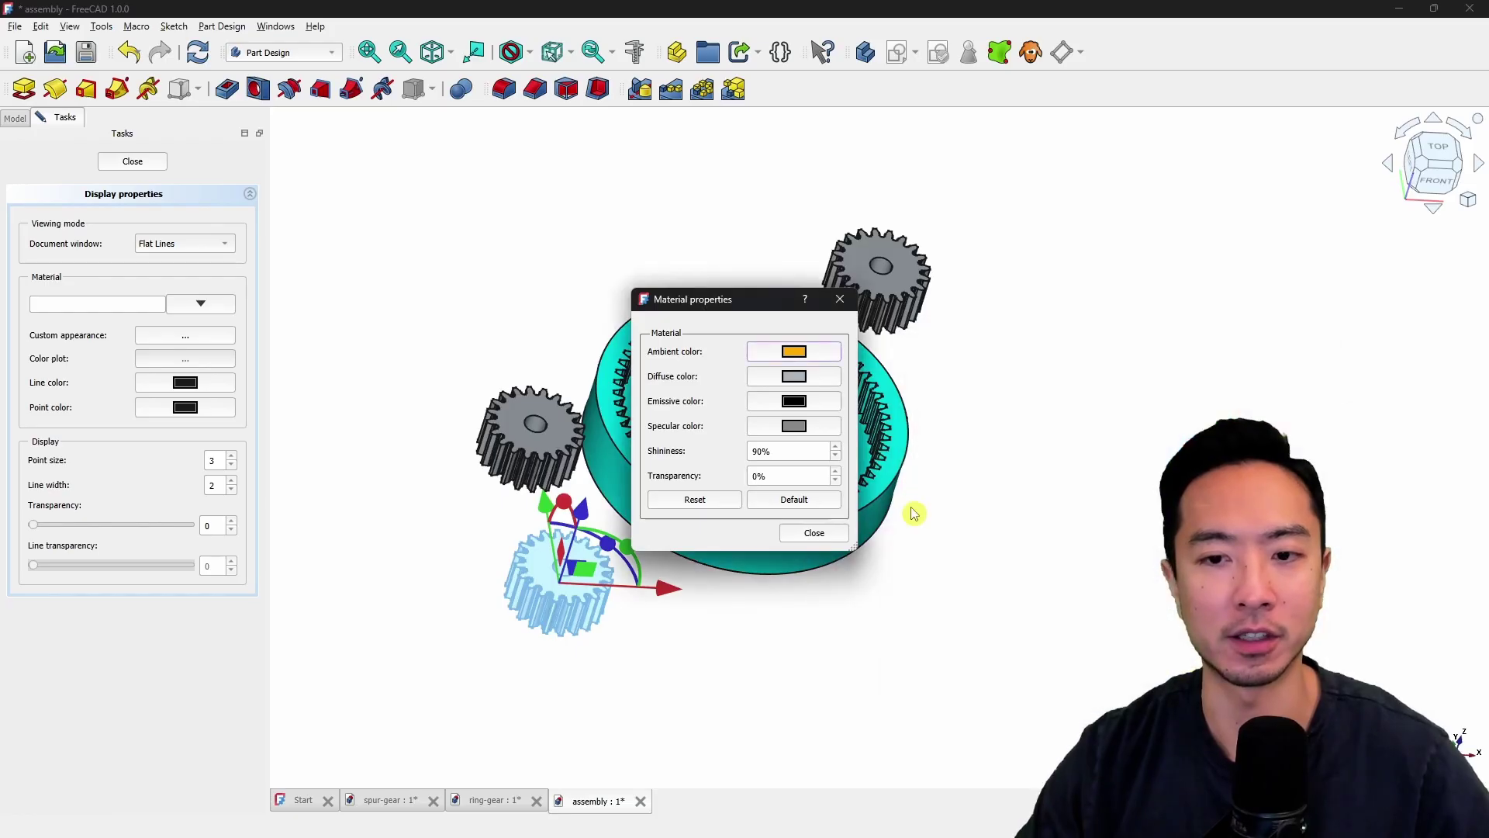
Set the spur gear's diffuse and specular colors to orange (#ffaa00) as well and close its display properties.
{"action": "left_click", "coordinate": [789, 380]}
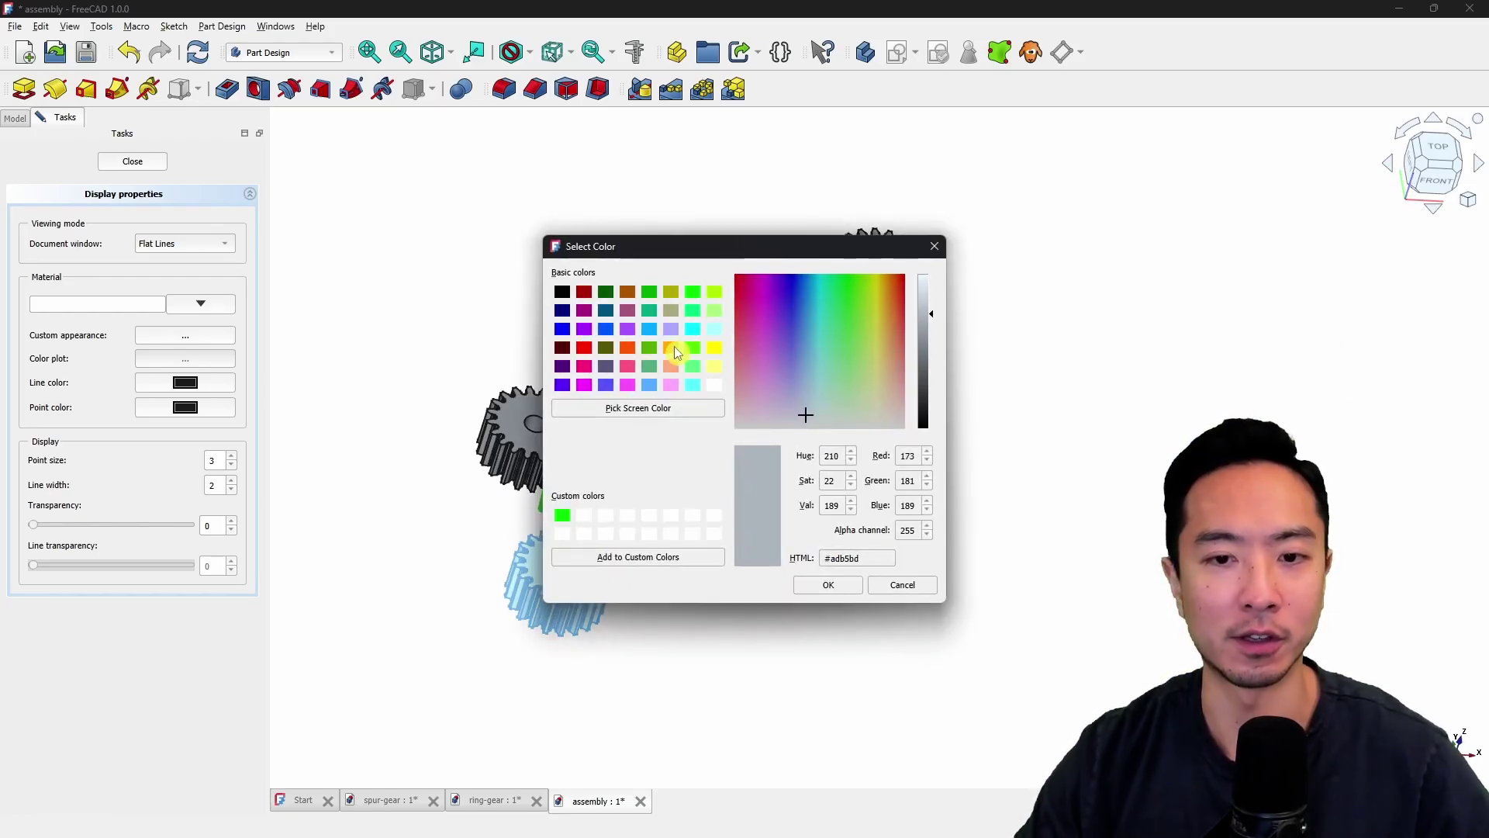
{"action": "left_click", "coordinate": [671, 347]}
{"action": "left_click", "coordinate": [828, 587]}
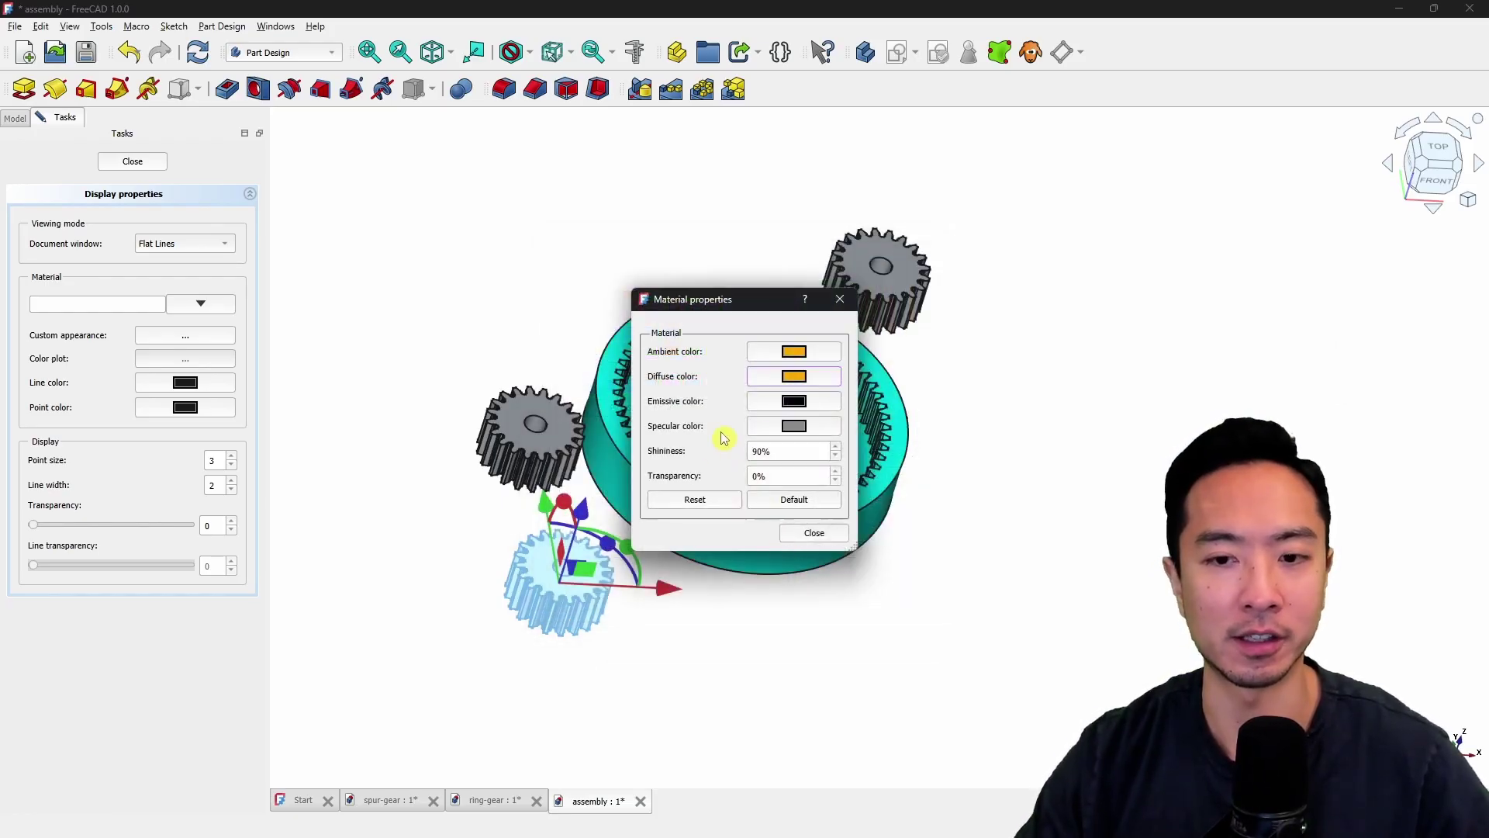
{"action": "left_click", "coordinate": [793, 425]}
{"action": "left_click", "coordinate": [669, 347]}
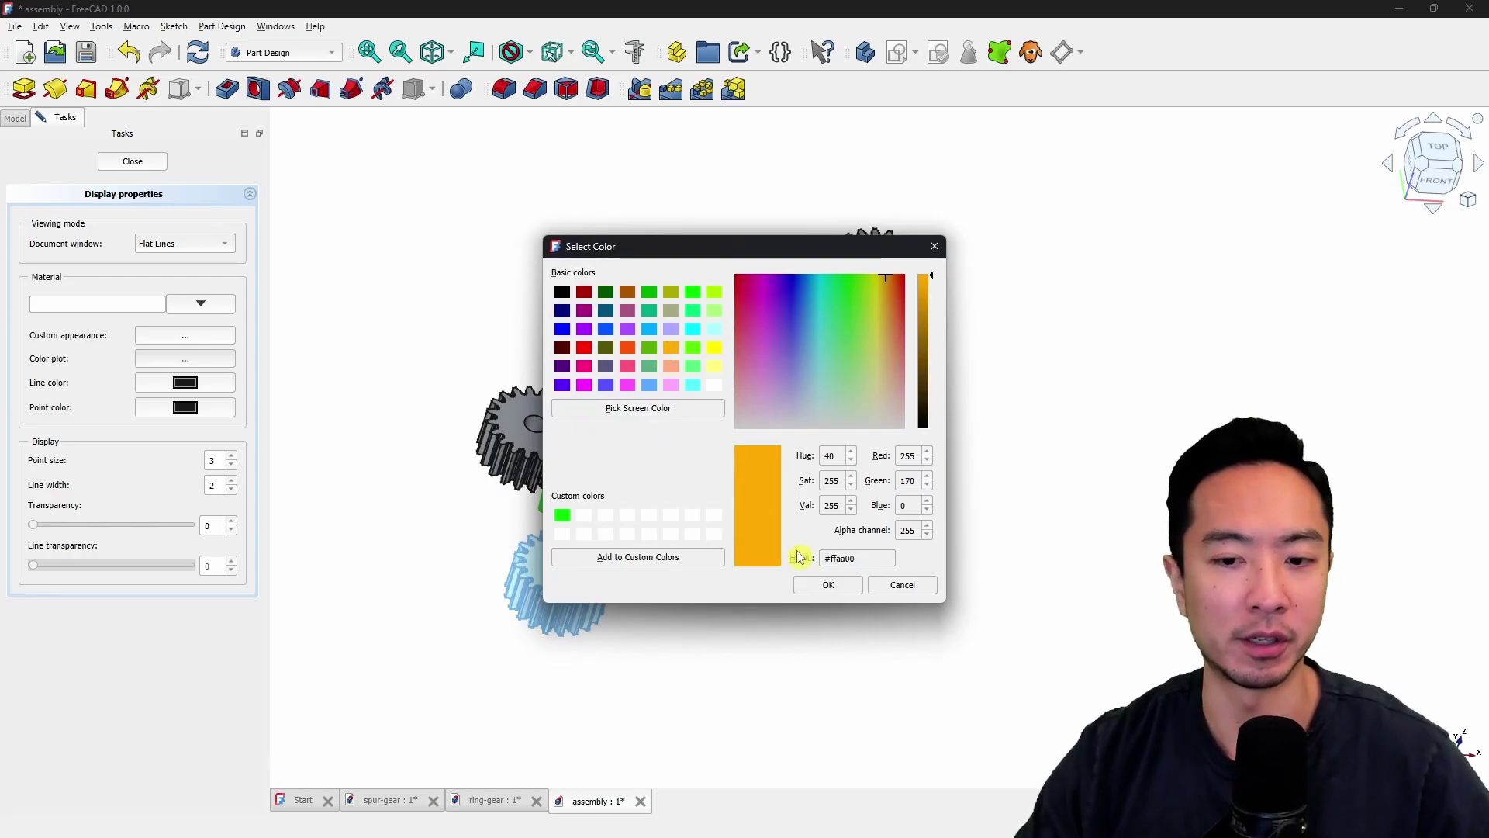
{"action": "left_click", "coordinate": [824, 588]}
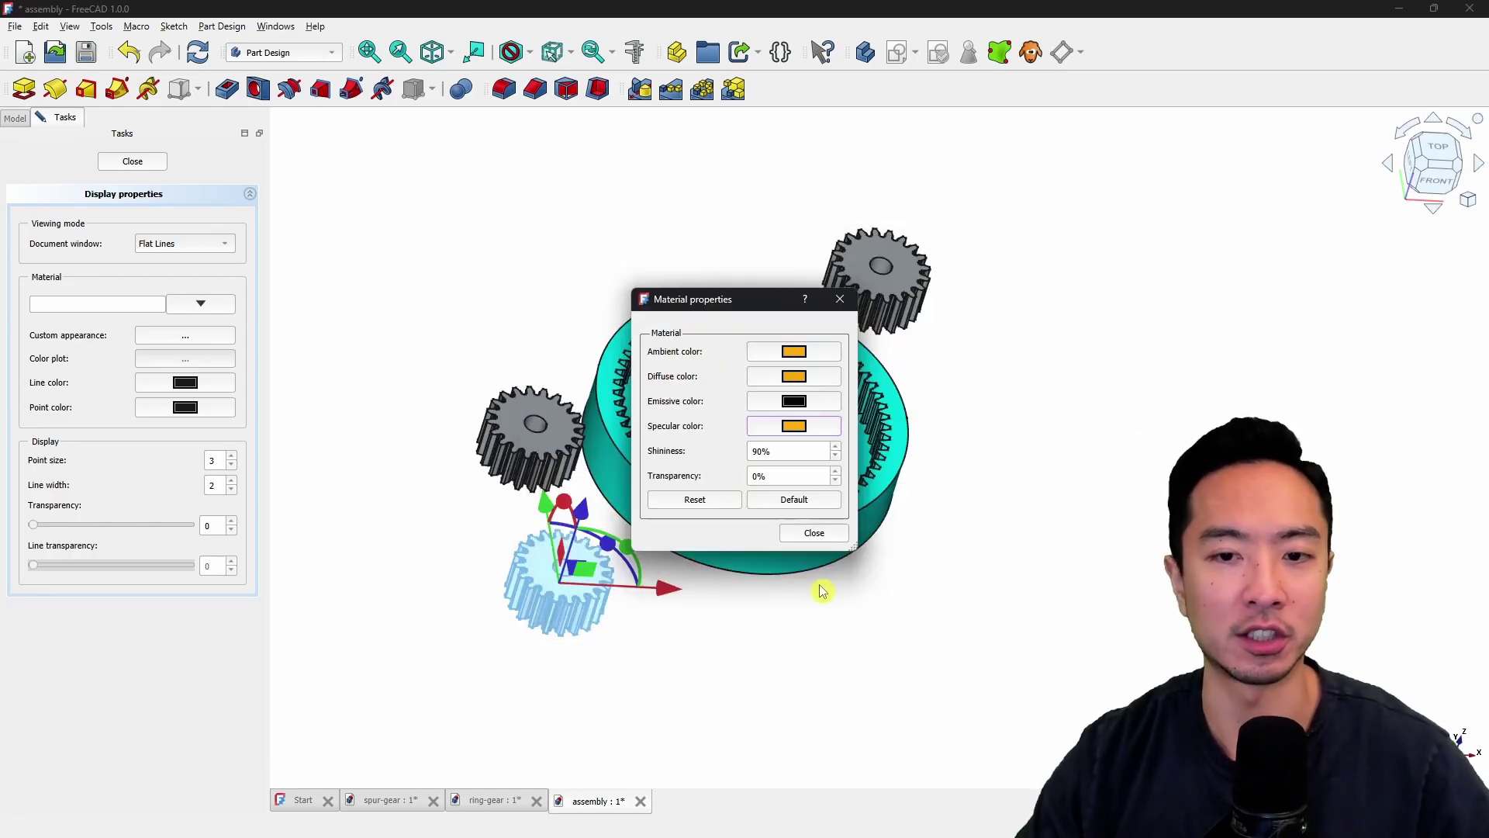
{"action": "left_click", "coordinate": [808, 533]}
{"action": "left_click", "coordinate": [732, 636]}
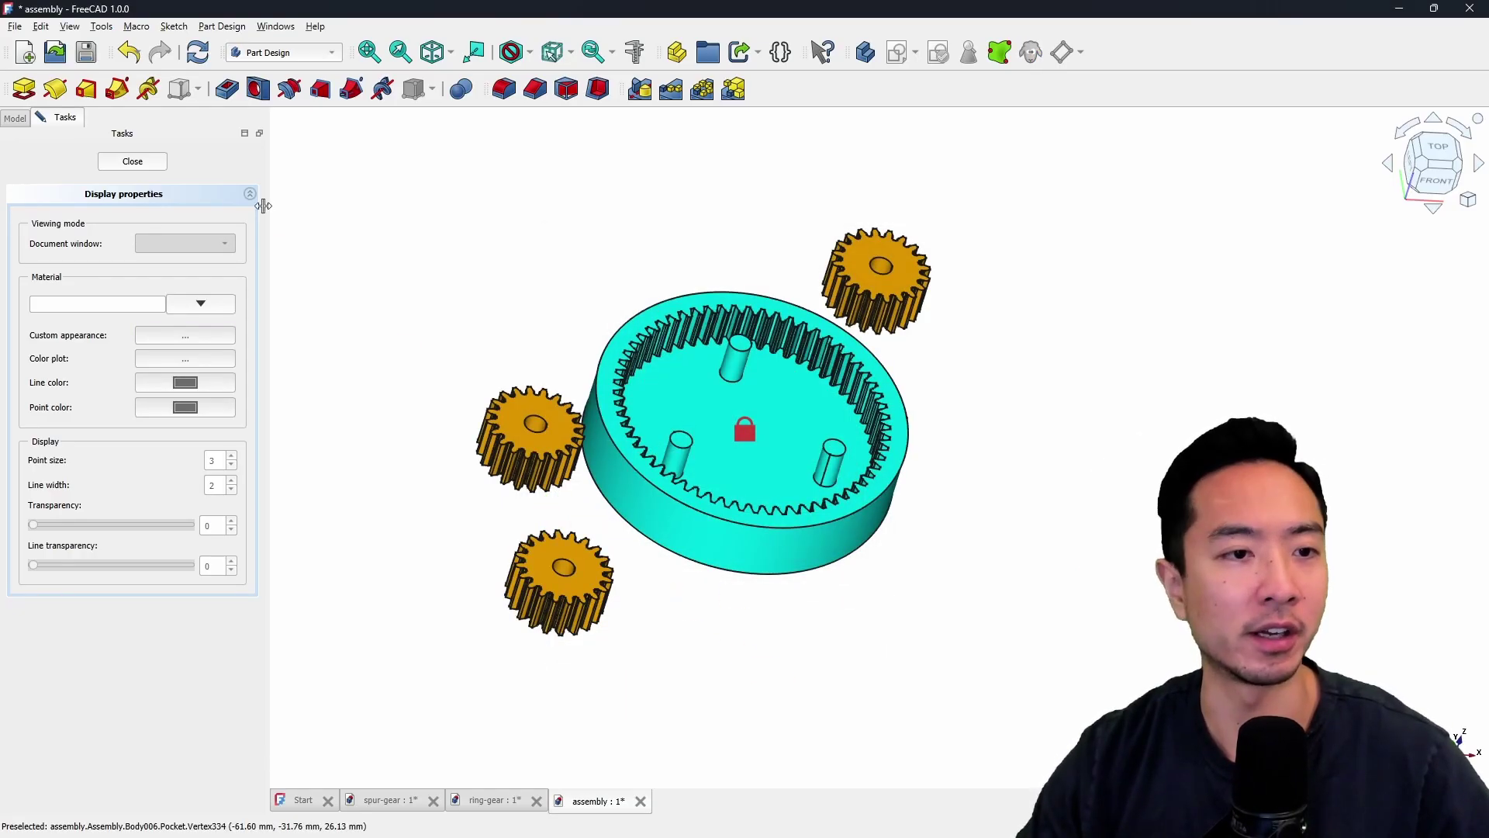
{"action": "left_click", "coordinate": [134, 160]}
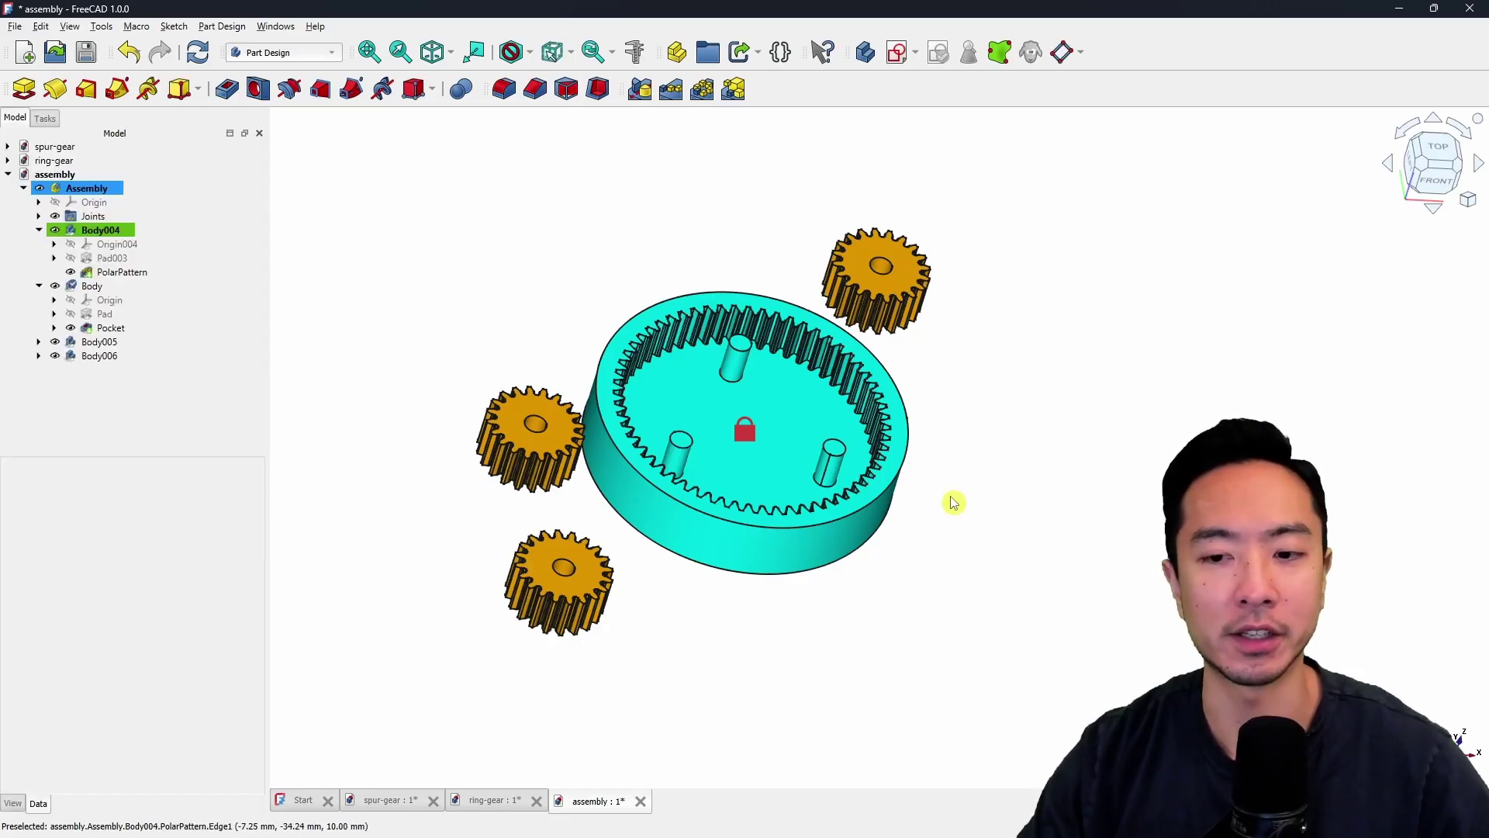
Create a Cylindrical joint between the bore edge of spur gear Body006 and the ring gear's rear pin, and test the gear's movement.
{"action": "middle_click_drag", "start_coordinate": [951, 502], "coordinate": [1021, 532]}
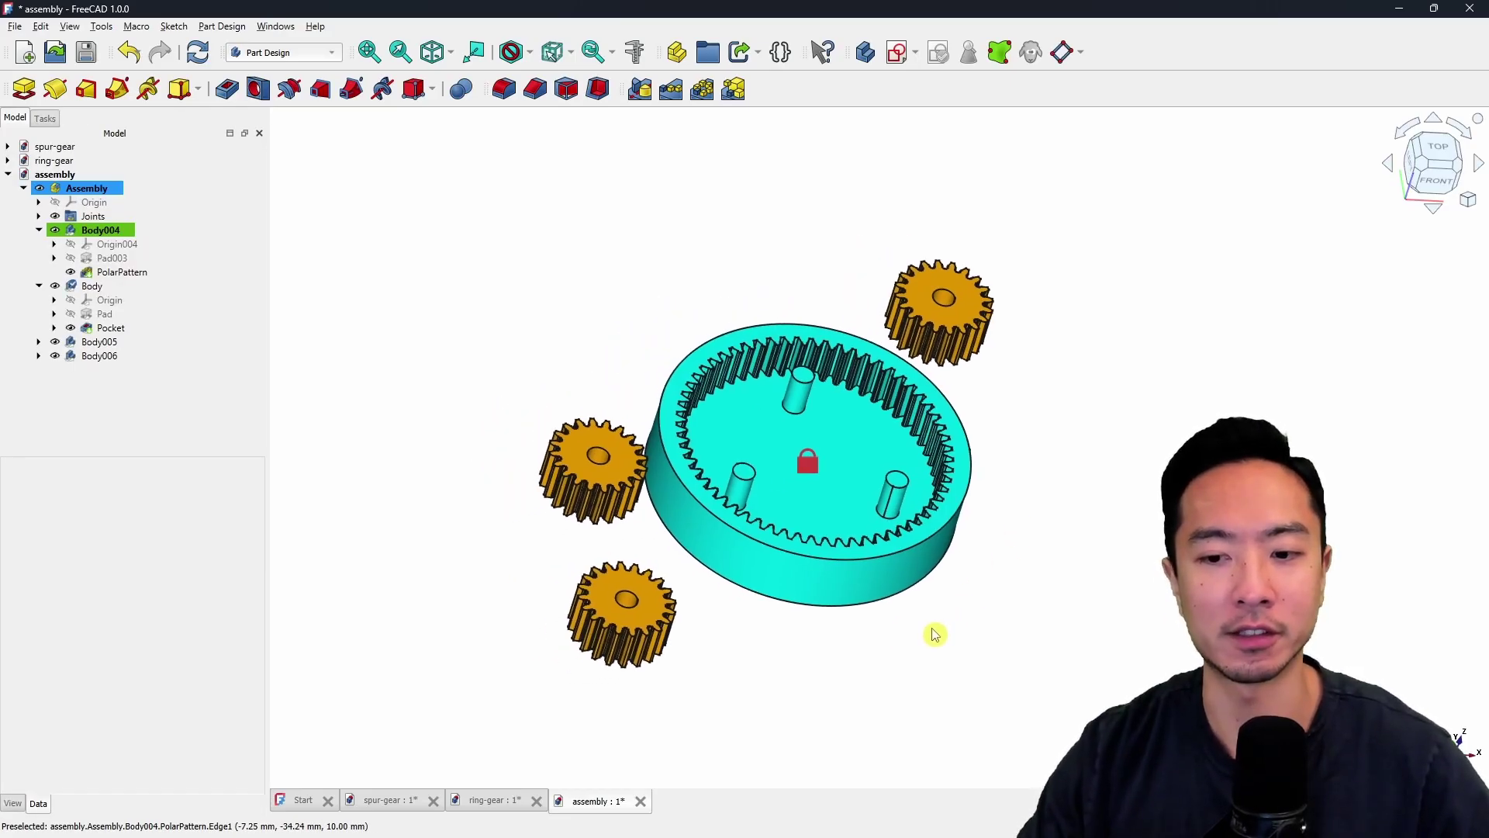
{"action": "middle_click_drag", "start_coordinate": [810, 631], "coordinate": [682, 597]}
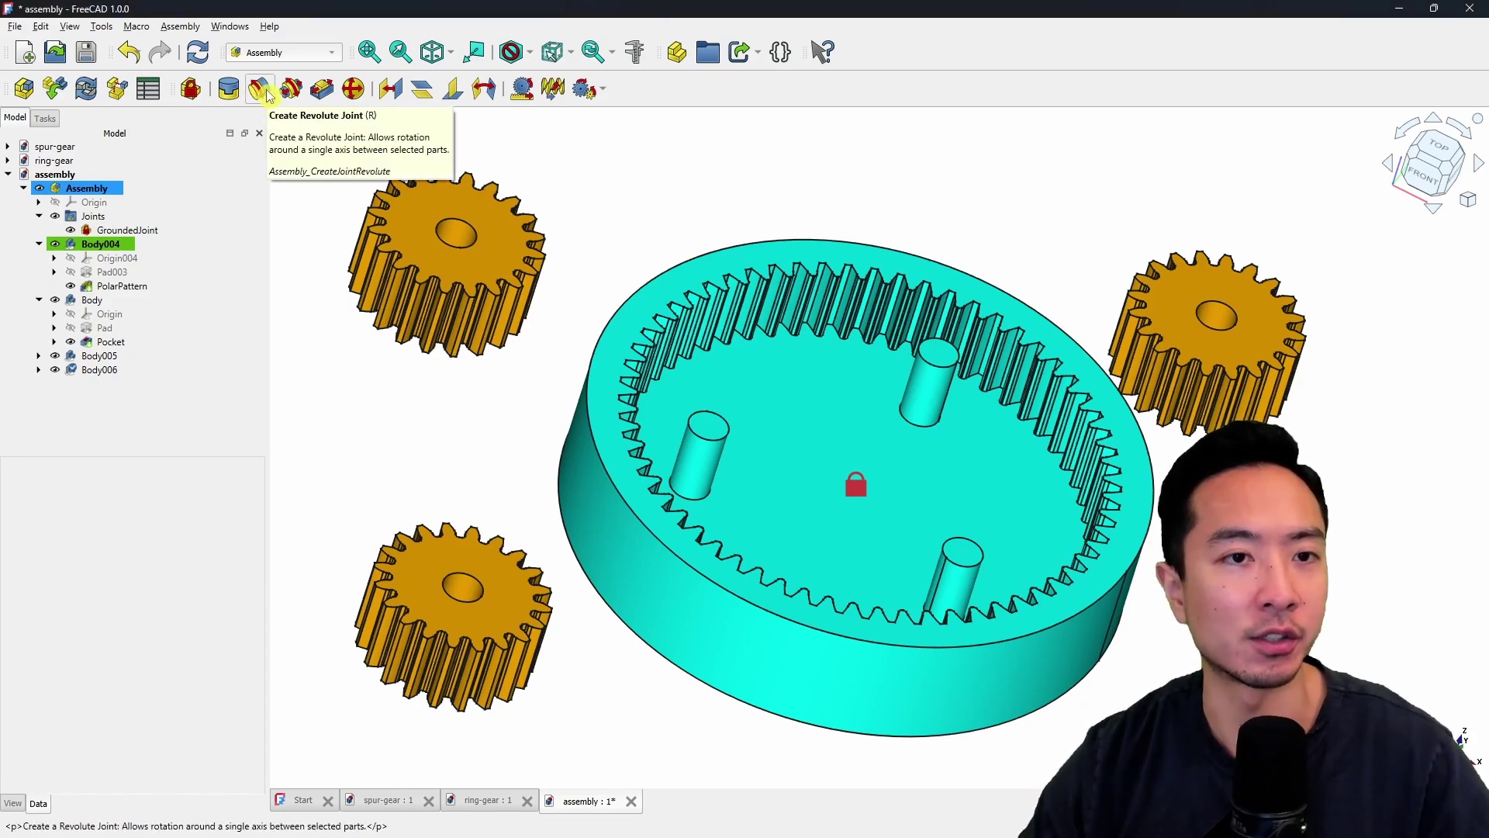
{"action": "left_click", "coordinate": [291, 90]}
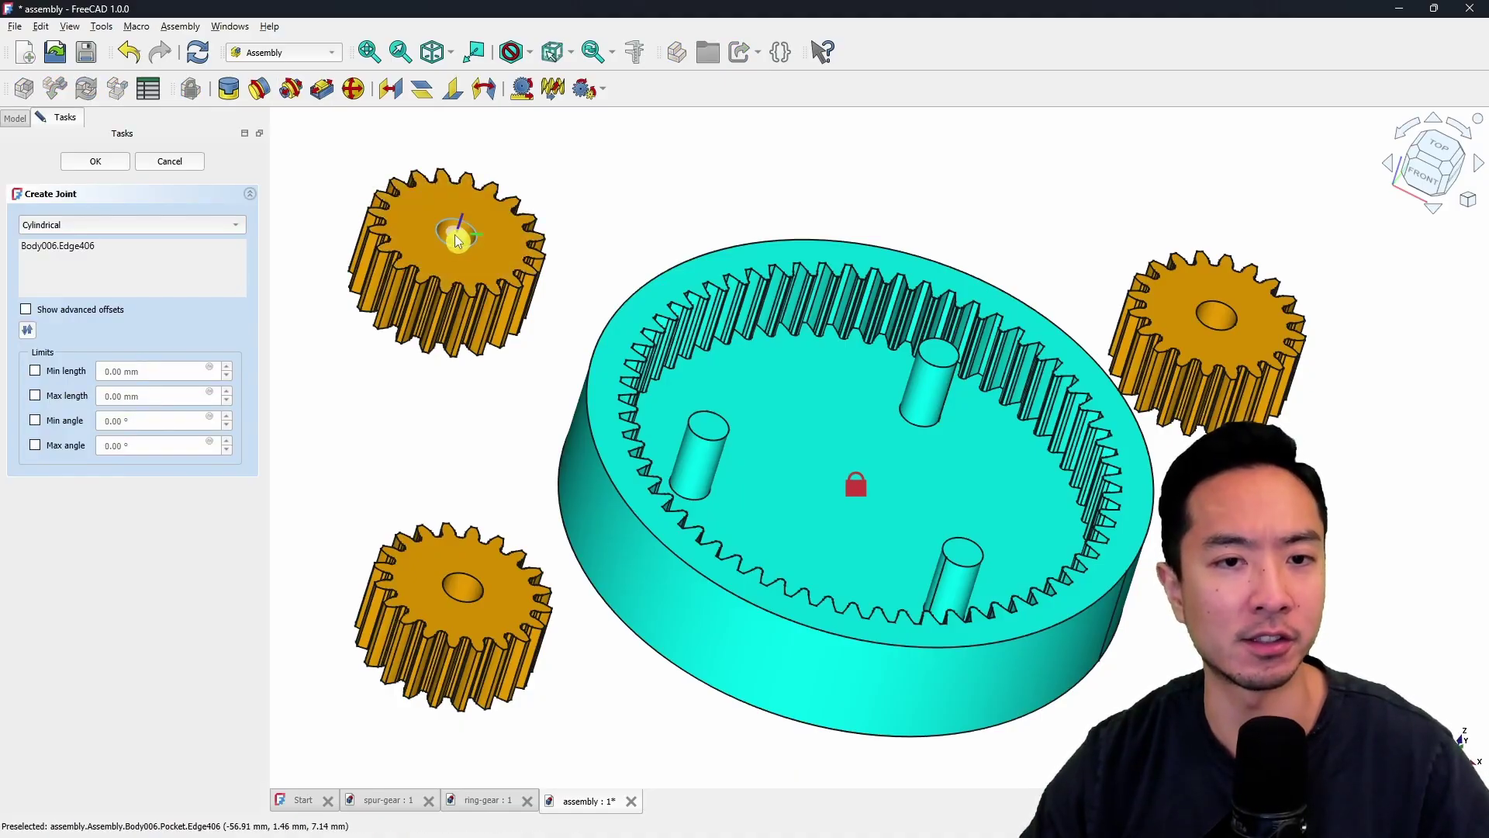
{"action": "left_click", "coordinate": [942, 387]}
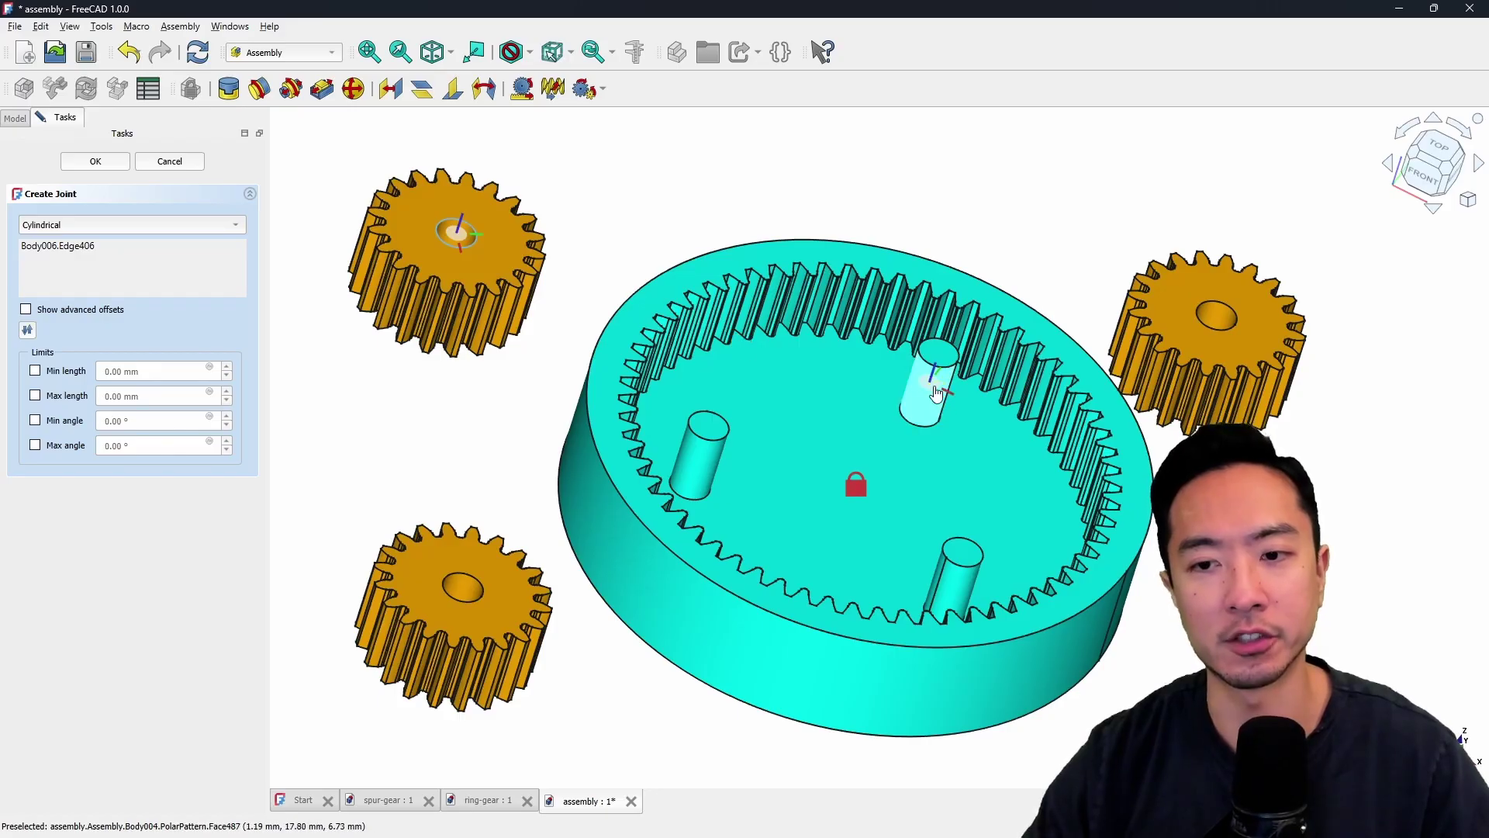
{"action": "left_click", "coordinate": [96, 162]}
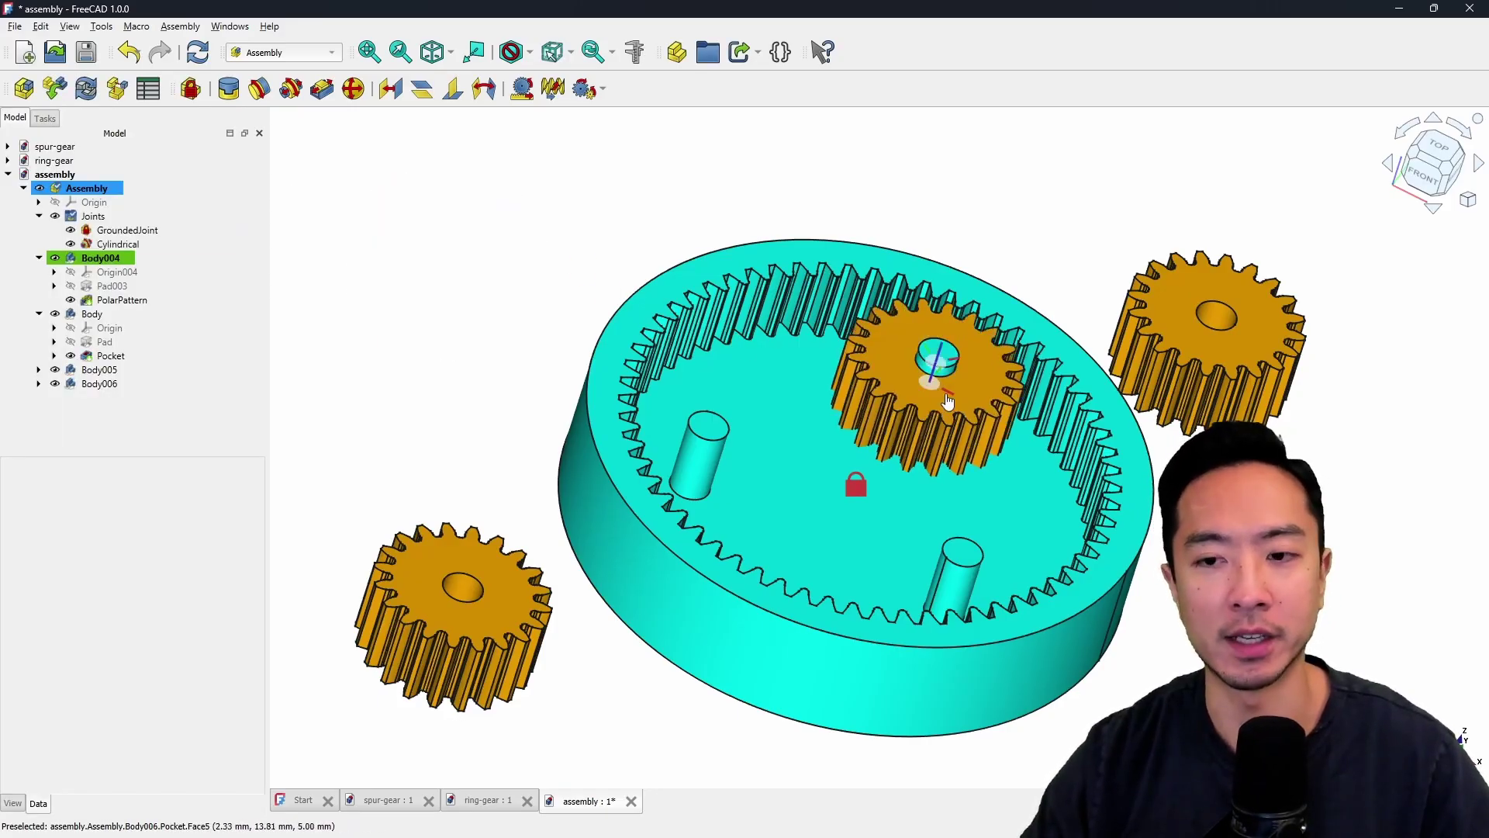
{"action": "left_click_drag", "start_coordinate": [944, 415], "coordinate": [935, 388]}
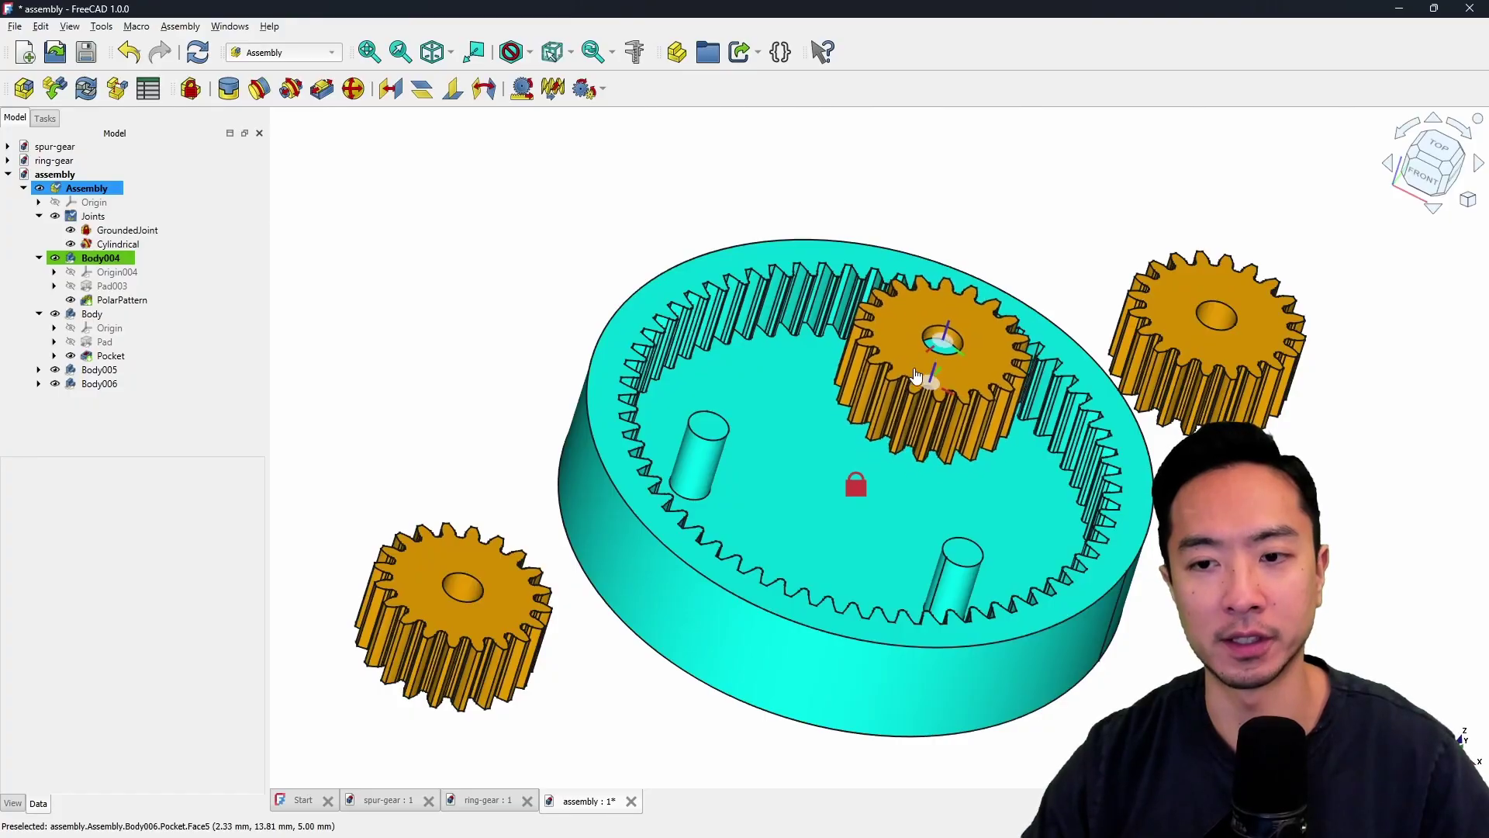
Create a Cylindrical joint between the bore edge of spur gear Body and the ring gear's front-left pin.
{"action": "key", "text": "c"}
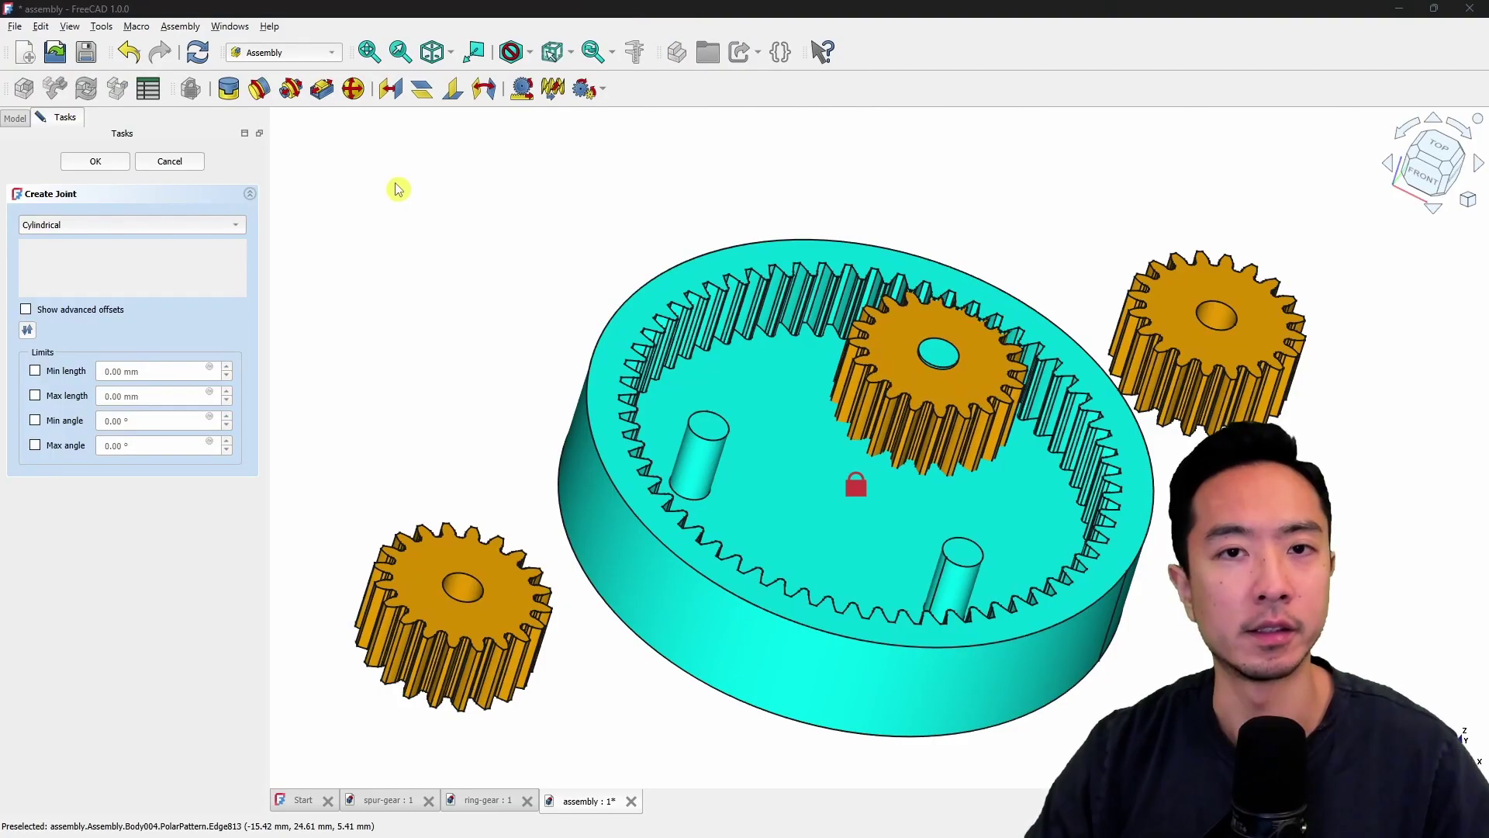
{"action": "left_click", "coordinate": [466, 589]}
{"action": "left_click", "coordinate": [698, 450]}
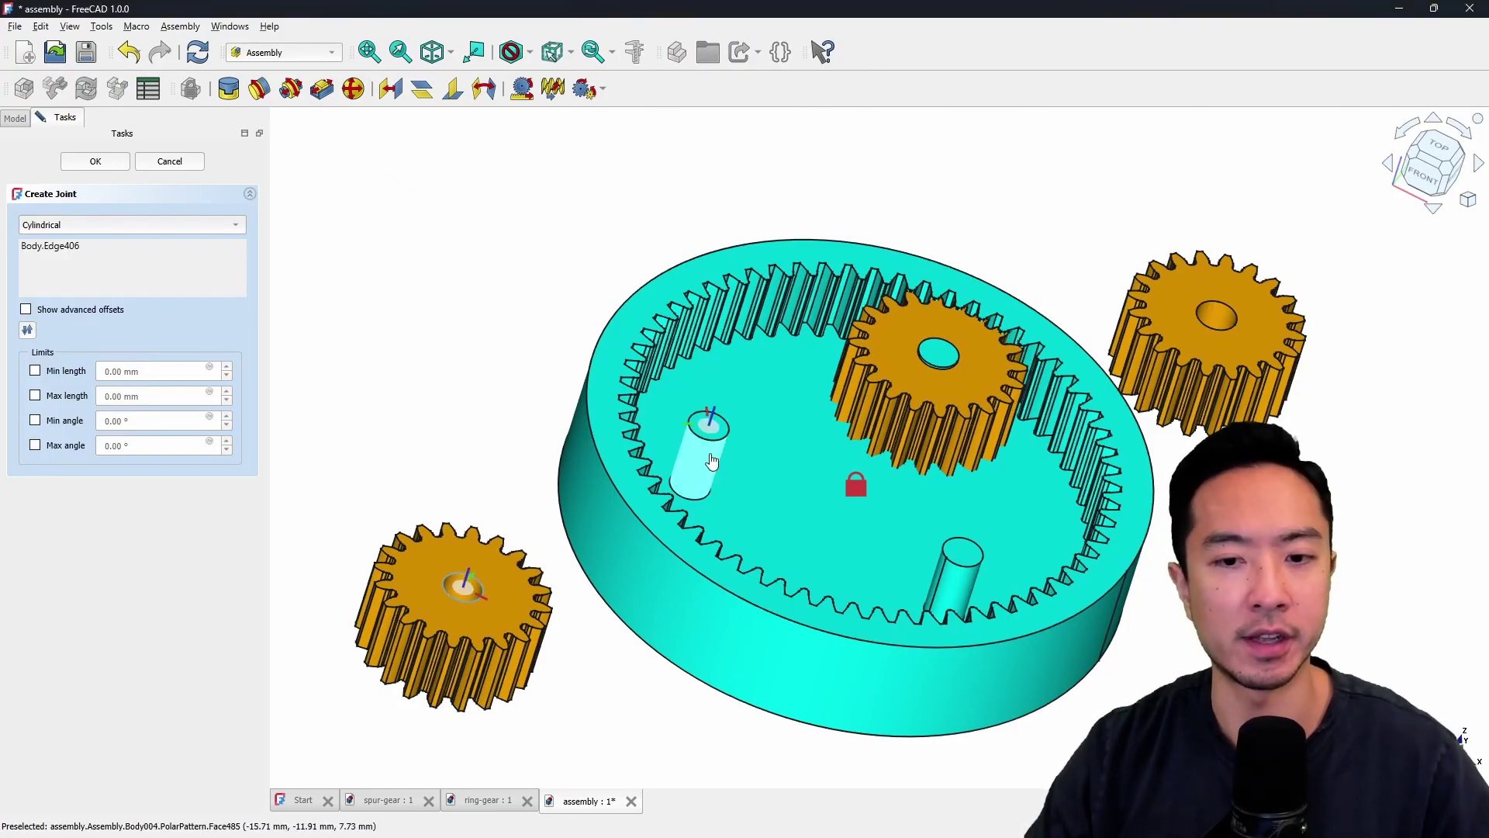
{"action": "left_click", "coordinate": [97, 161]}
Create a Cylindrical joint between the bore edge of spur gear Body005 and the ring gear's front-right pin.
{"action": "left_click", "coordinate": [291, 88]}
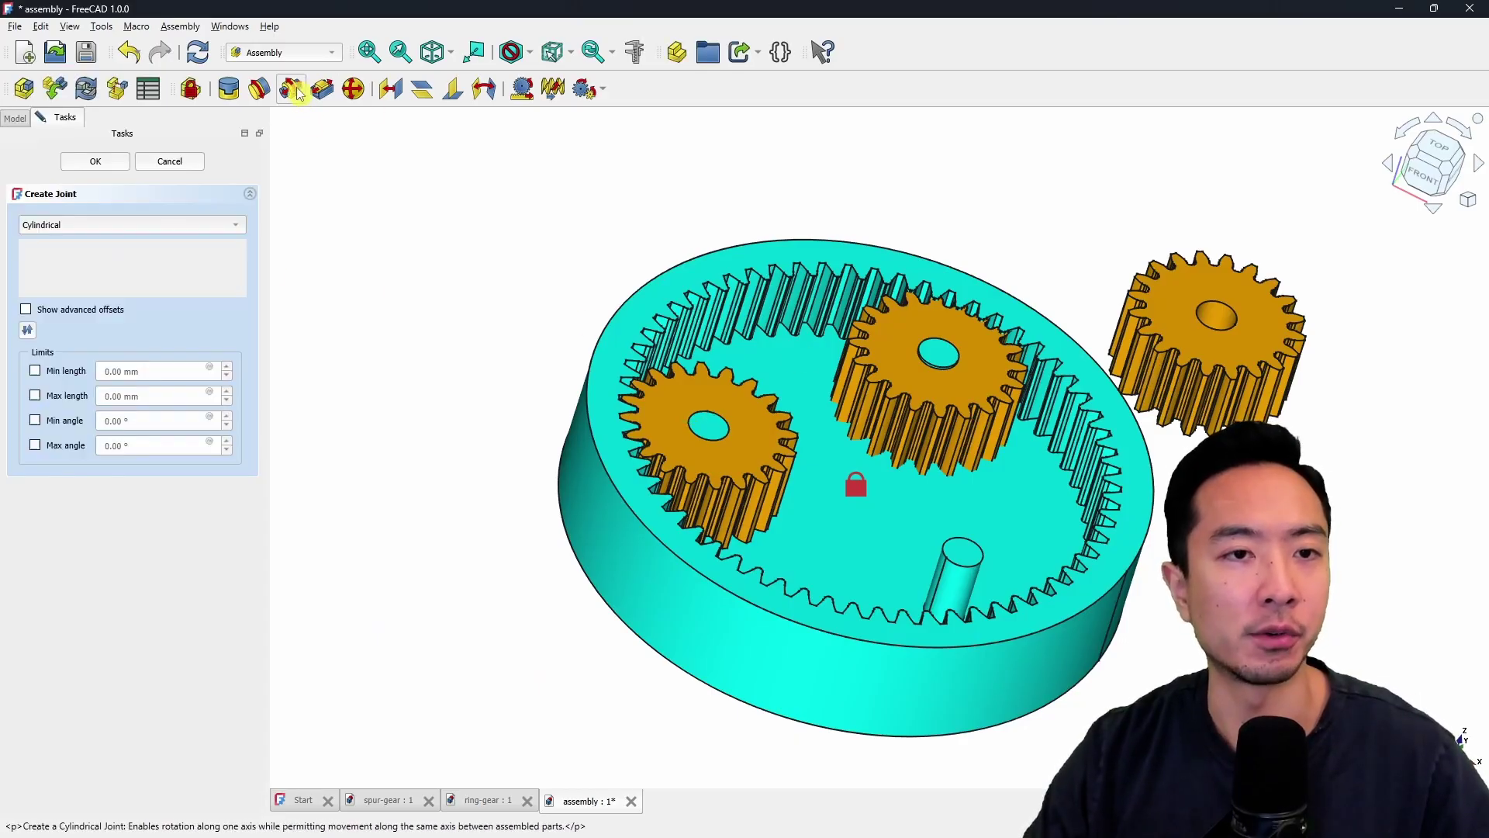
{"action": "left_click", "coordinate": [1222, 315]}
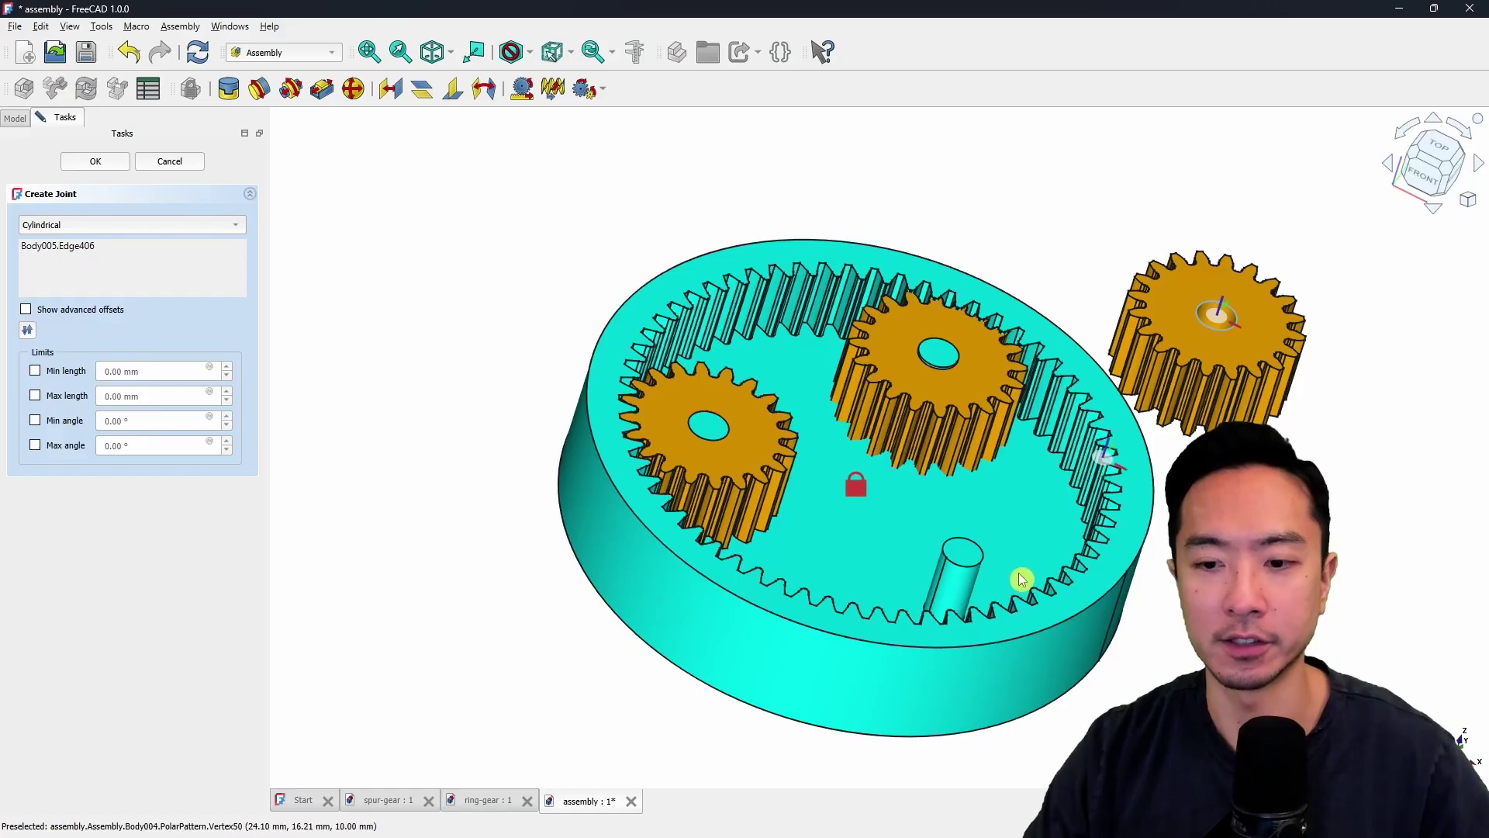
{"action": "left_click", "coordinate": [967, 584]}
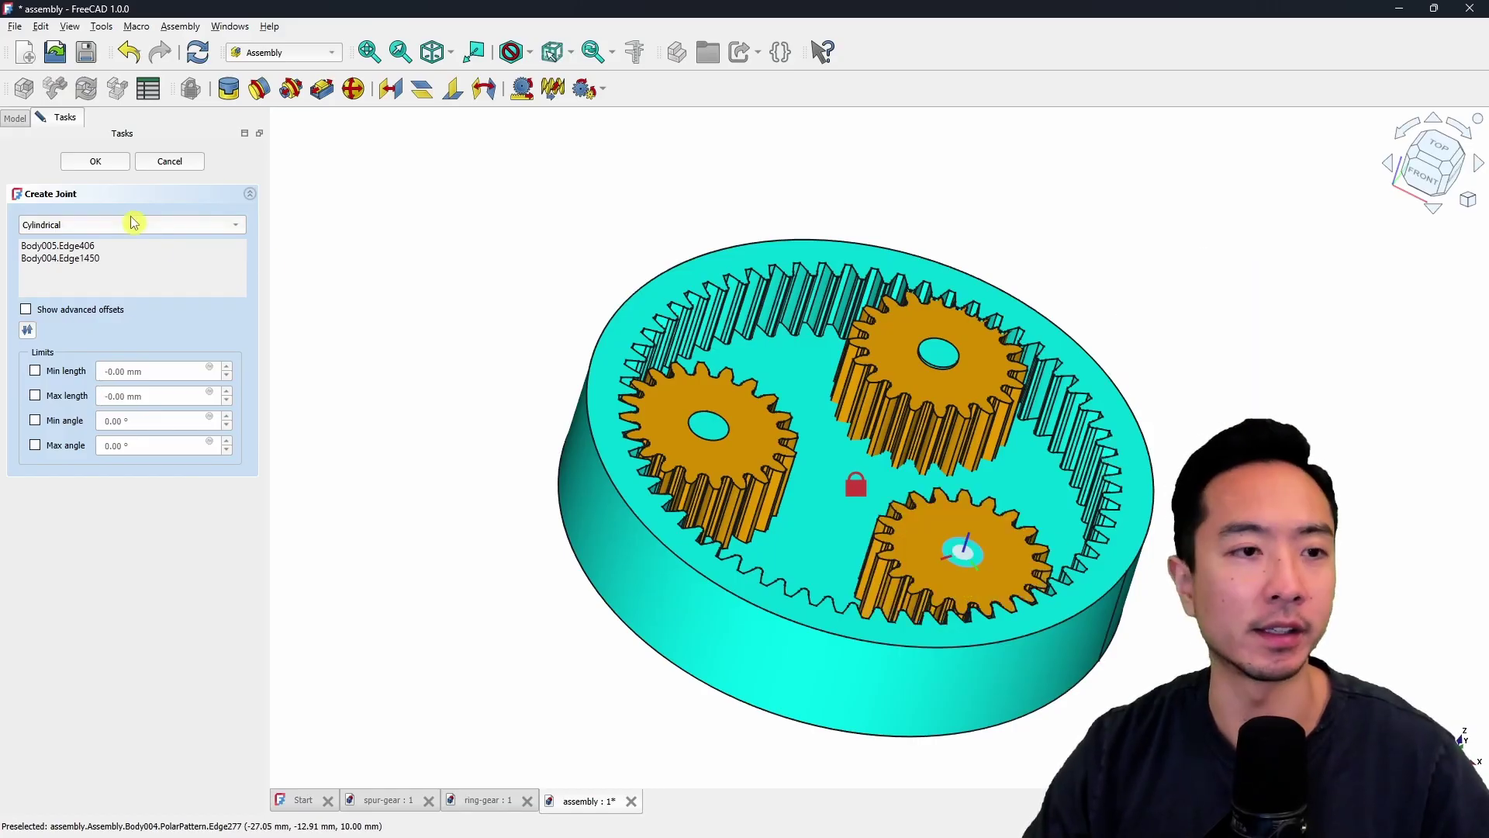
{"action": "left_click", "coordinate": [94, 173]}
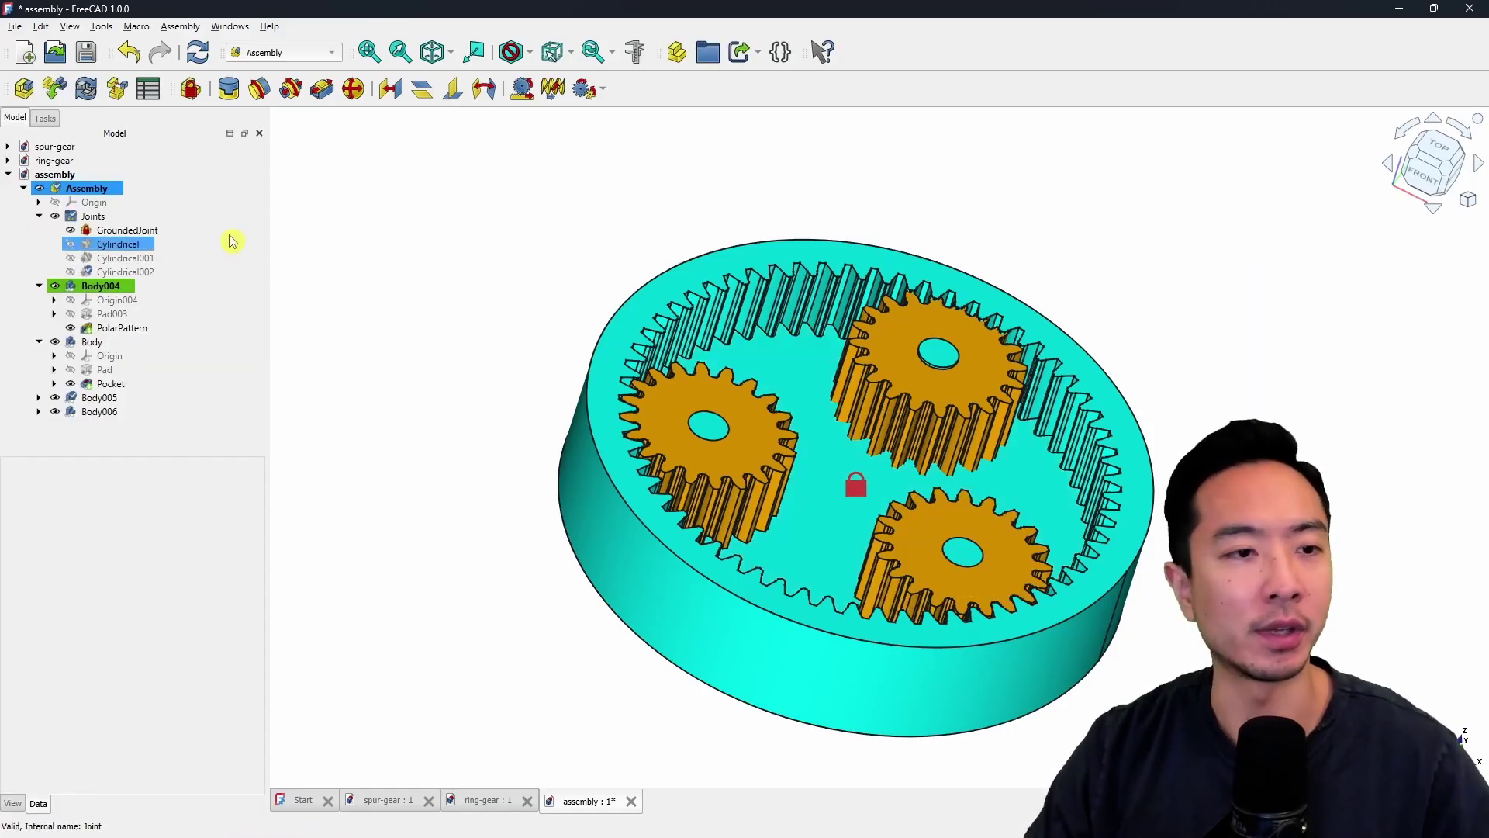
Slide the spur gears along their pins to check how the cylindrical joints let them move.
{"action": "middle_click_drag", "start_coordinate": [848, 478], "coordinate": [797, 436]}
{"action": "left_click", "coordinate": [741, 479]}
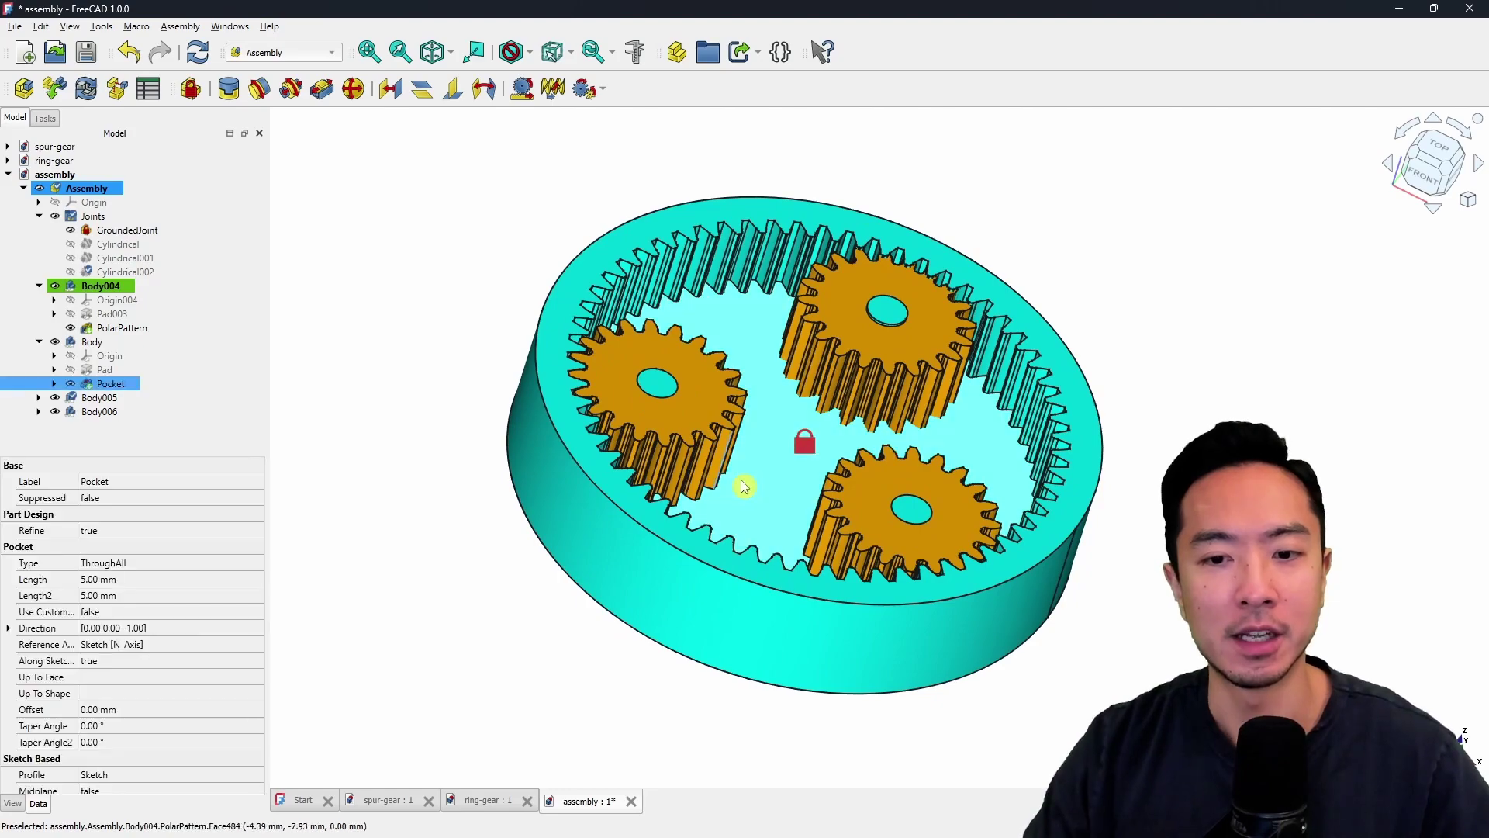
{"action": "key", "text": "0"}
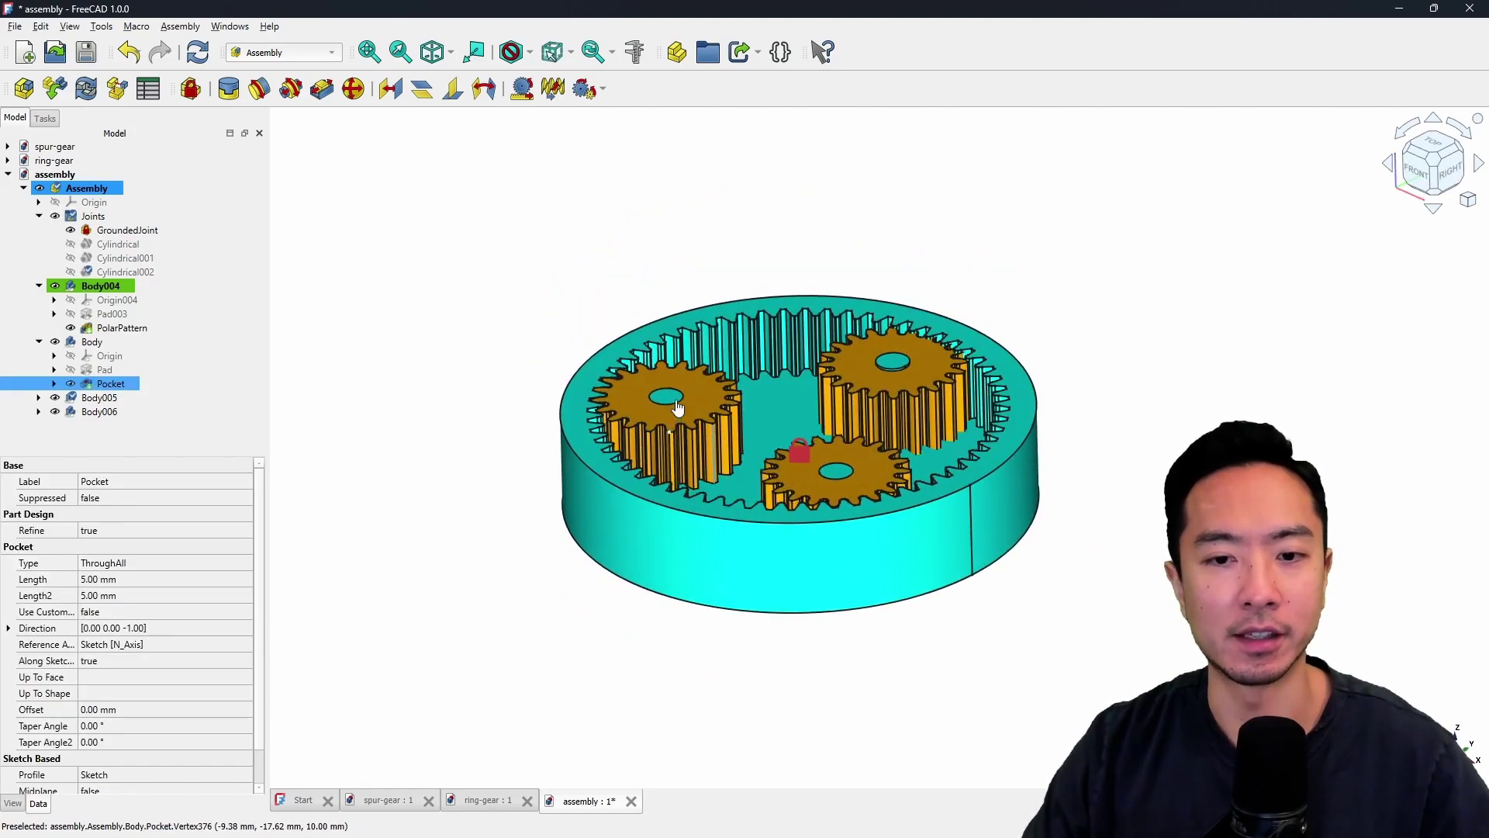
{"action": "mouse_move", "coordinate": [676, 408]}
{"action": "left_mouse_down"}
{"action": "mouse_move", "coordinate": [666, 415]}
{"action": "mouse_move", "coordinate": [668, 392]}
{"action": "left_mouse_up"}
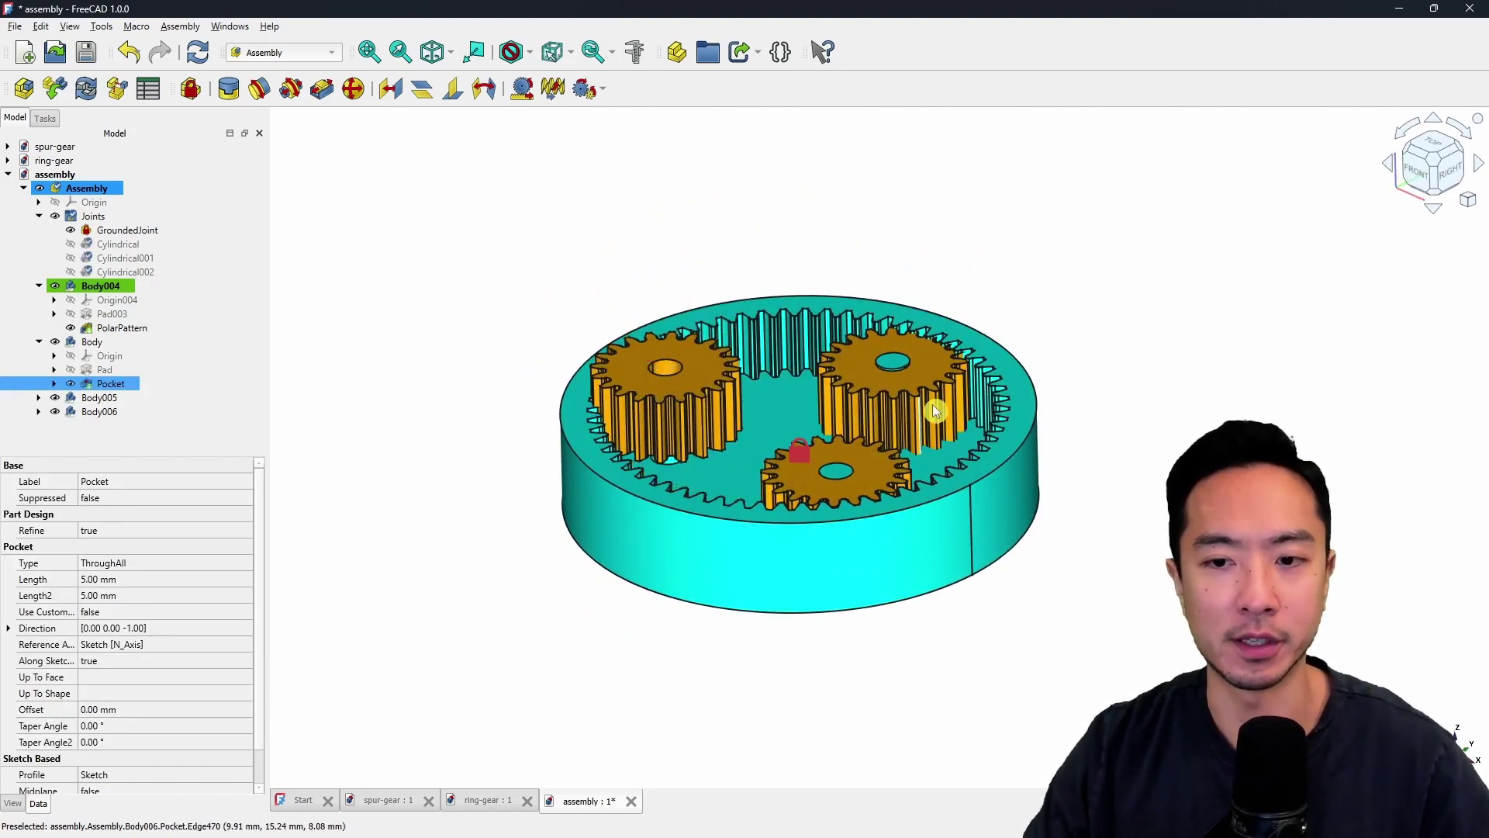
{"action": "left_click", "coordinate": [926, 383]}
{"action": "scroll", "coordinate": [870, 475], "scroll_direction": "up", "scroll_amount": 3}
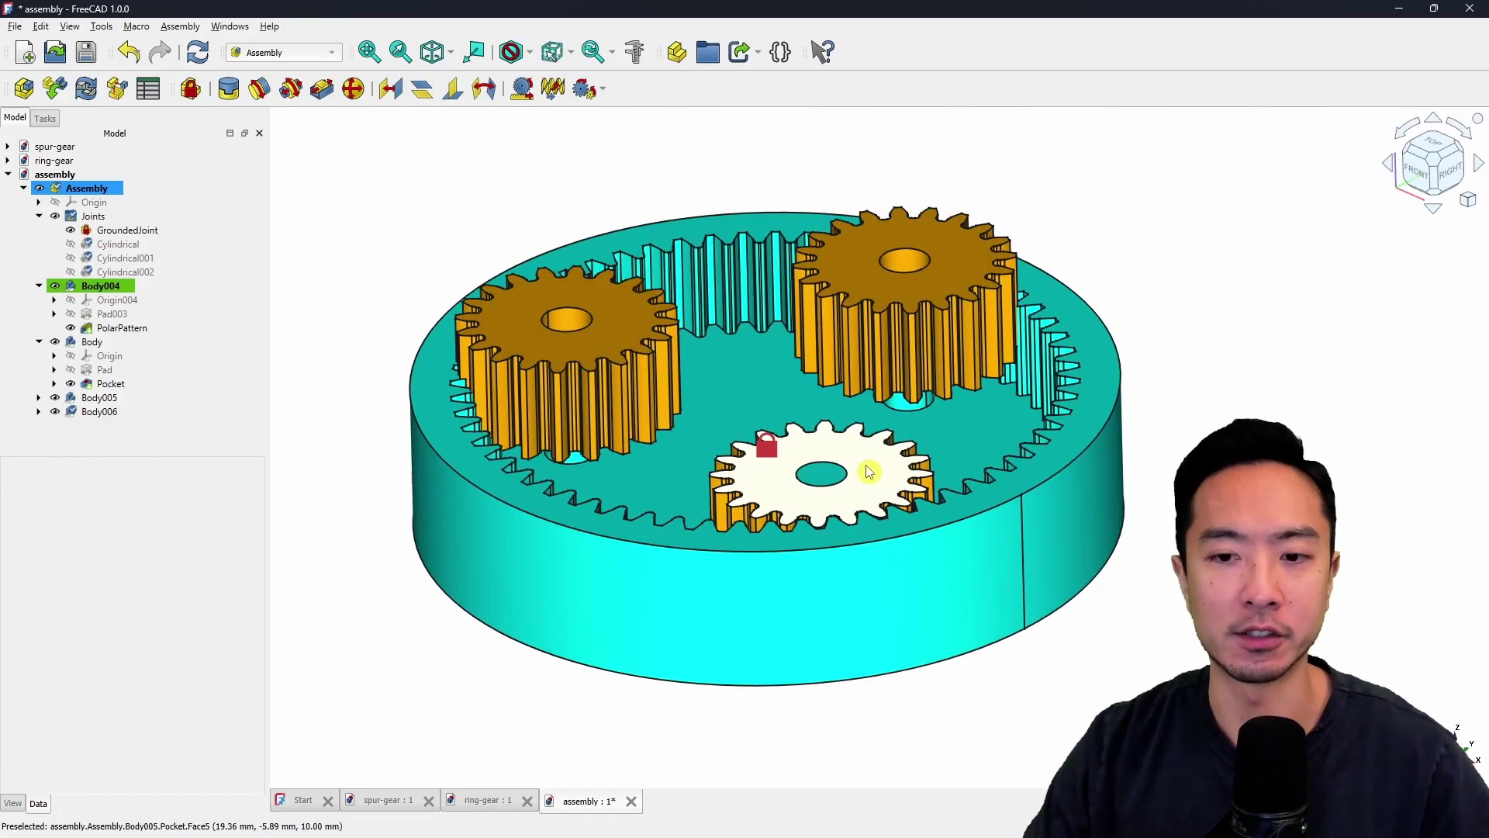
{"action": "left_click_drag", "start_coordinate": [852, 406], "coordinate": [849, 450]}
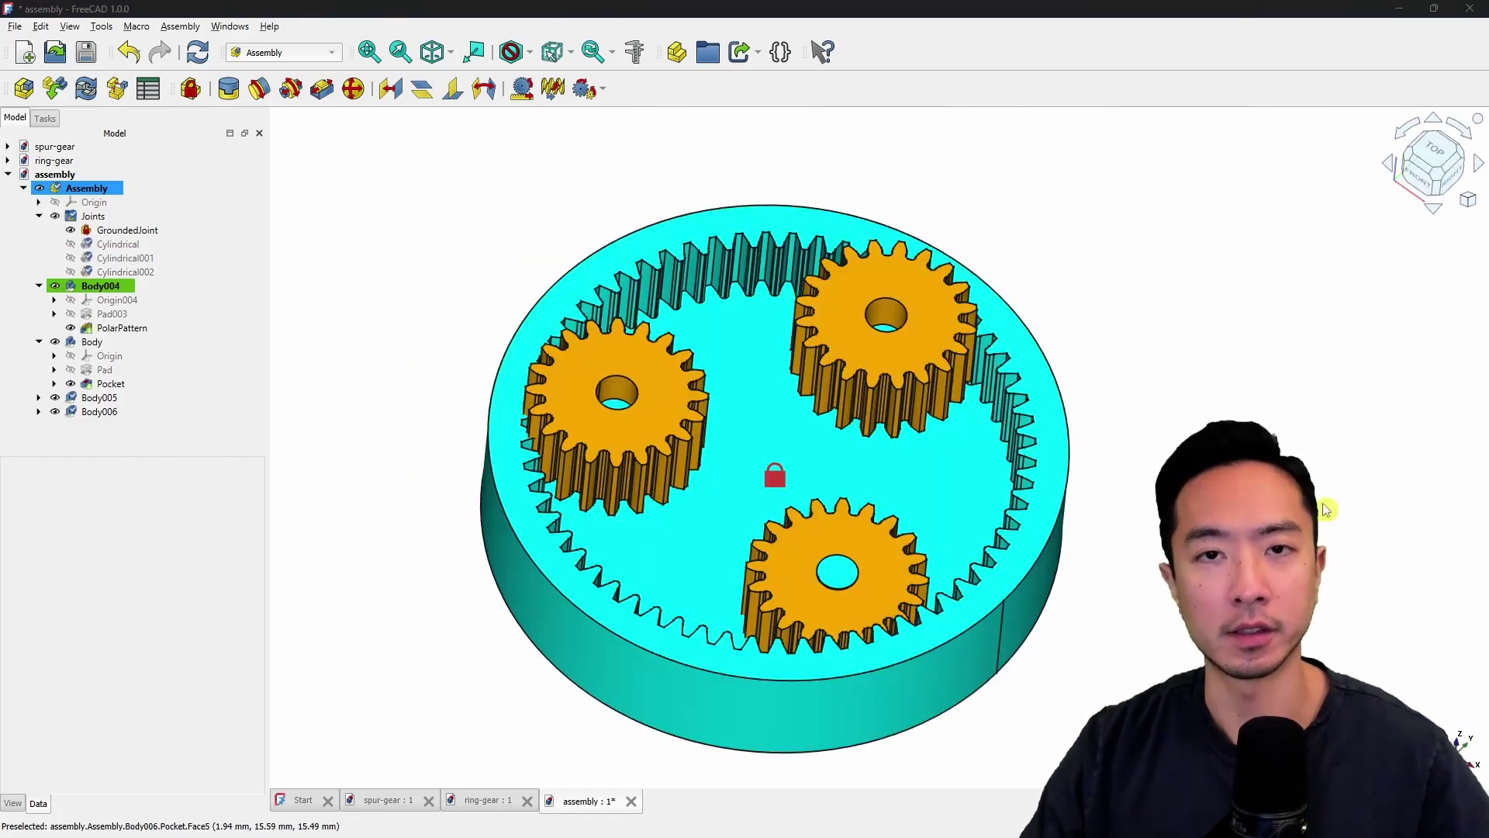
{"action": "middle_click_drag", "start_coordinate": [850, 450], "coordinate": [1328, 510]}
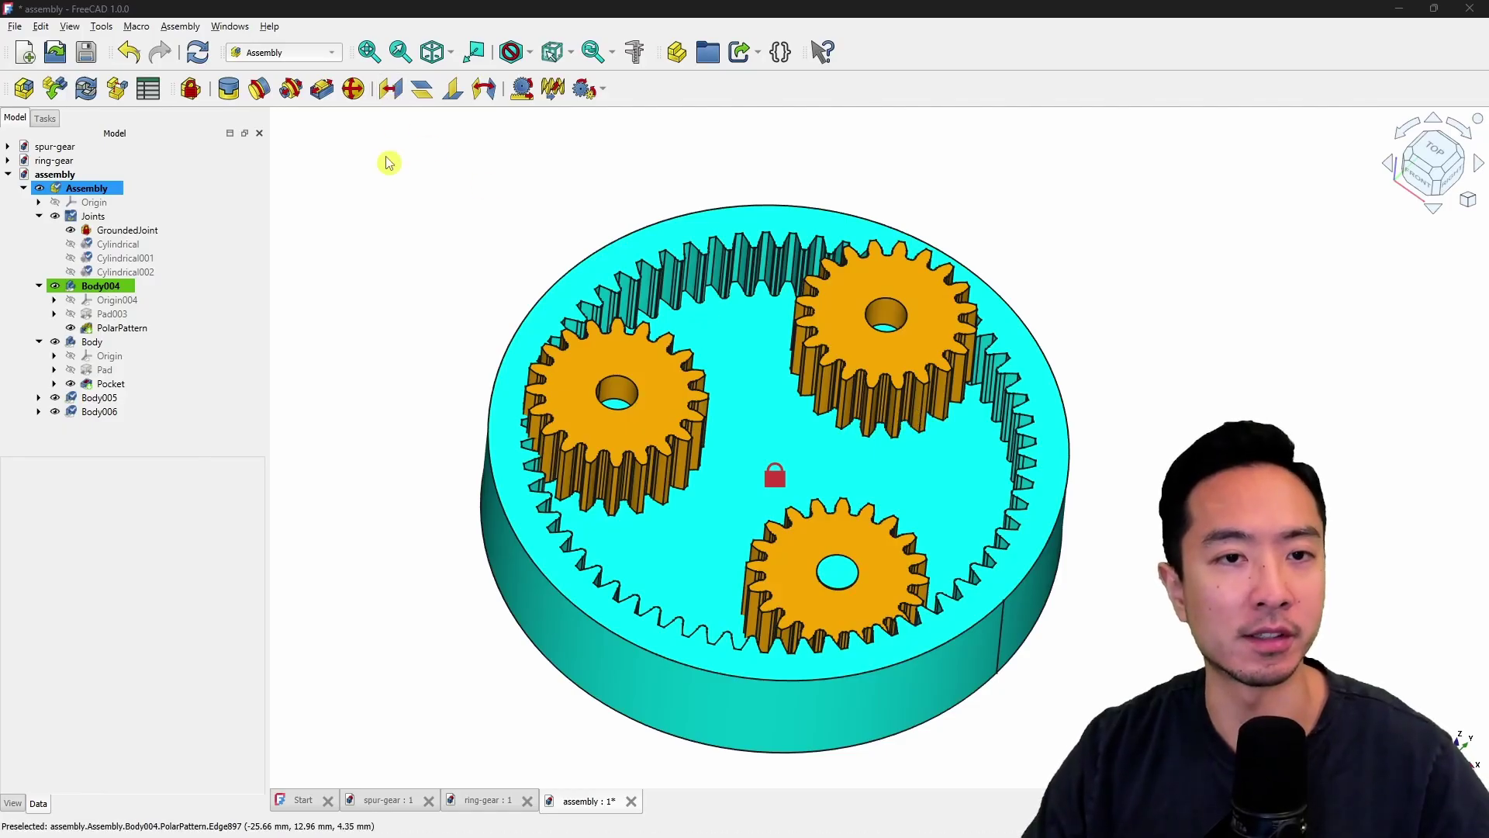
Create a Distance joint of 0 mm between the top faces of spur gear Body and the ring gear, and test the gear's movement.
{"action": "left_click", "coordinate": [389, 93]}
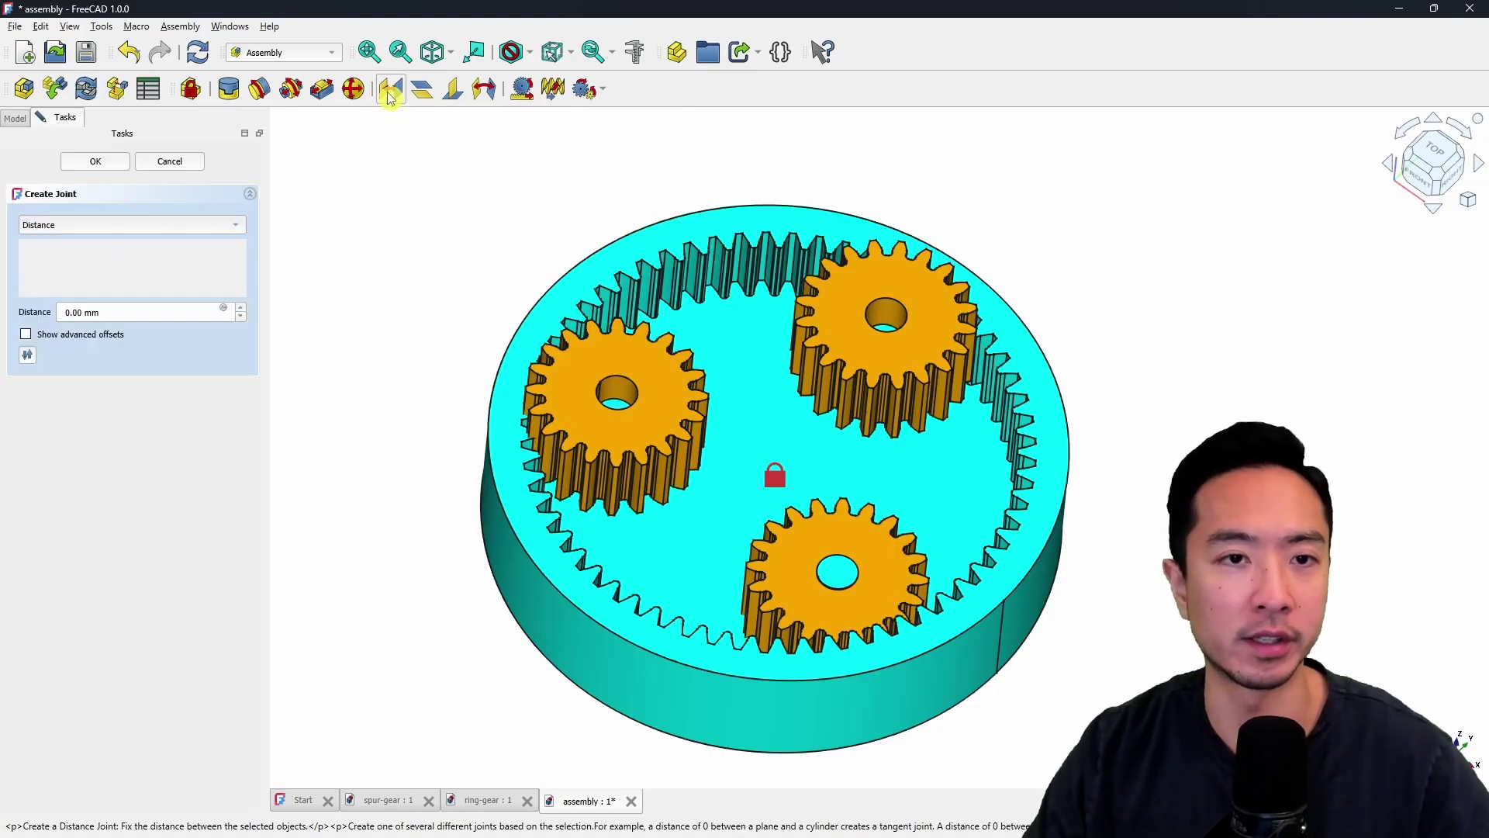
{"action": "left_click", "coordinate": [660, 397]}
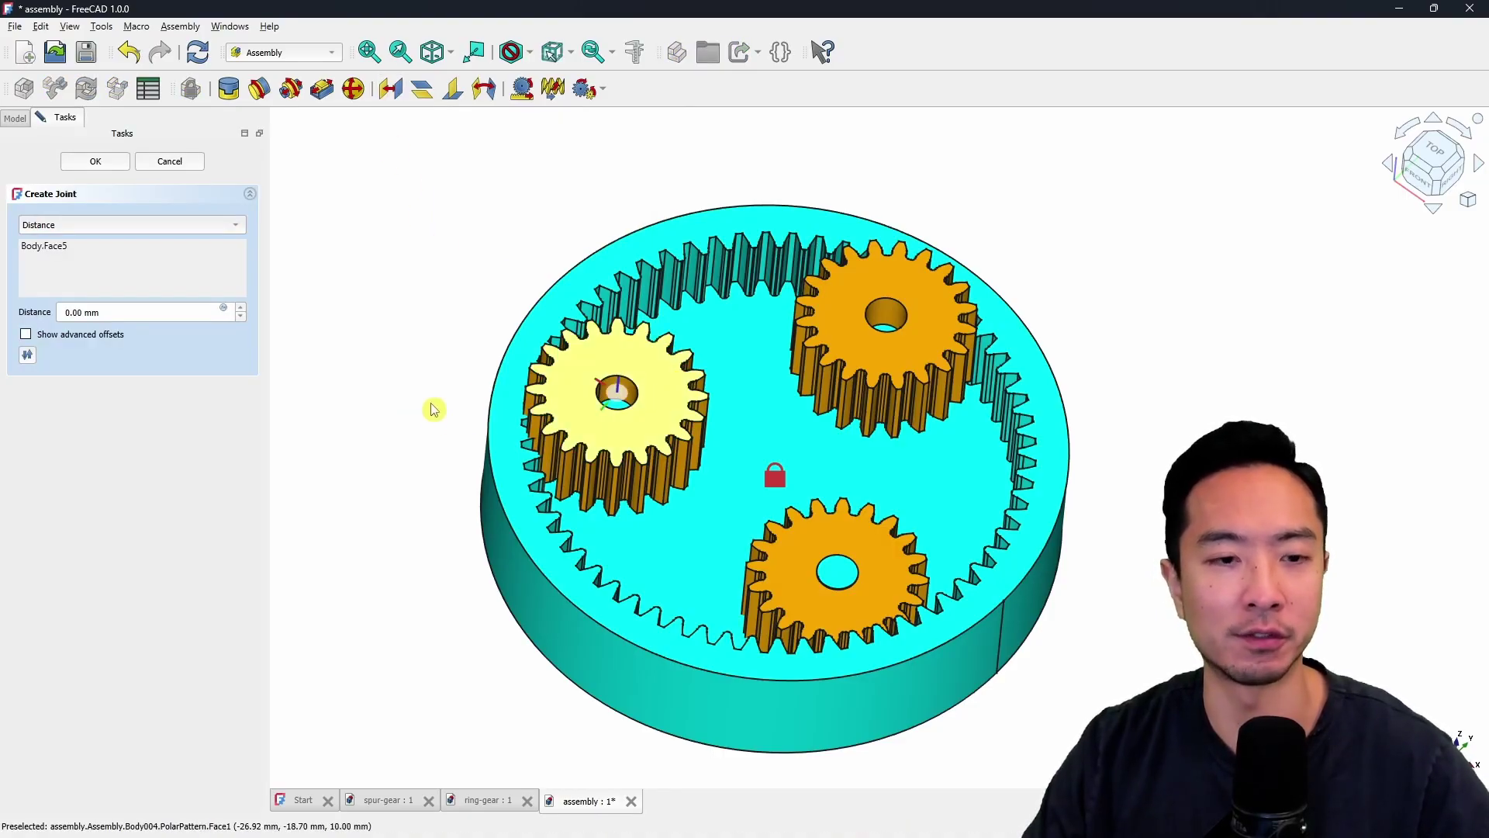
{"action": "left_click", "coordinate": [511, 415]}
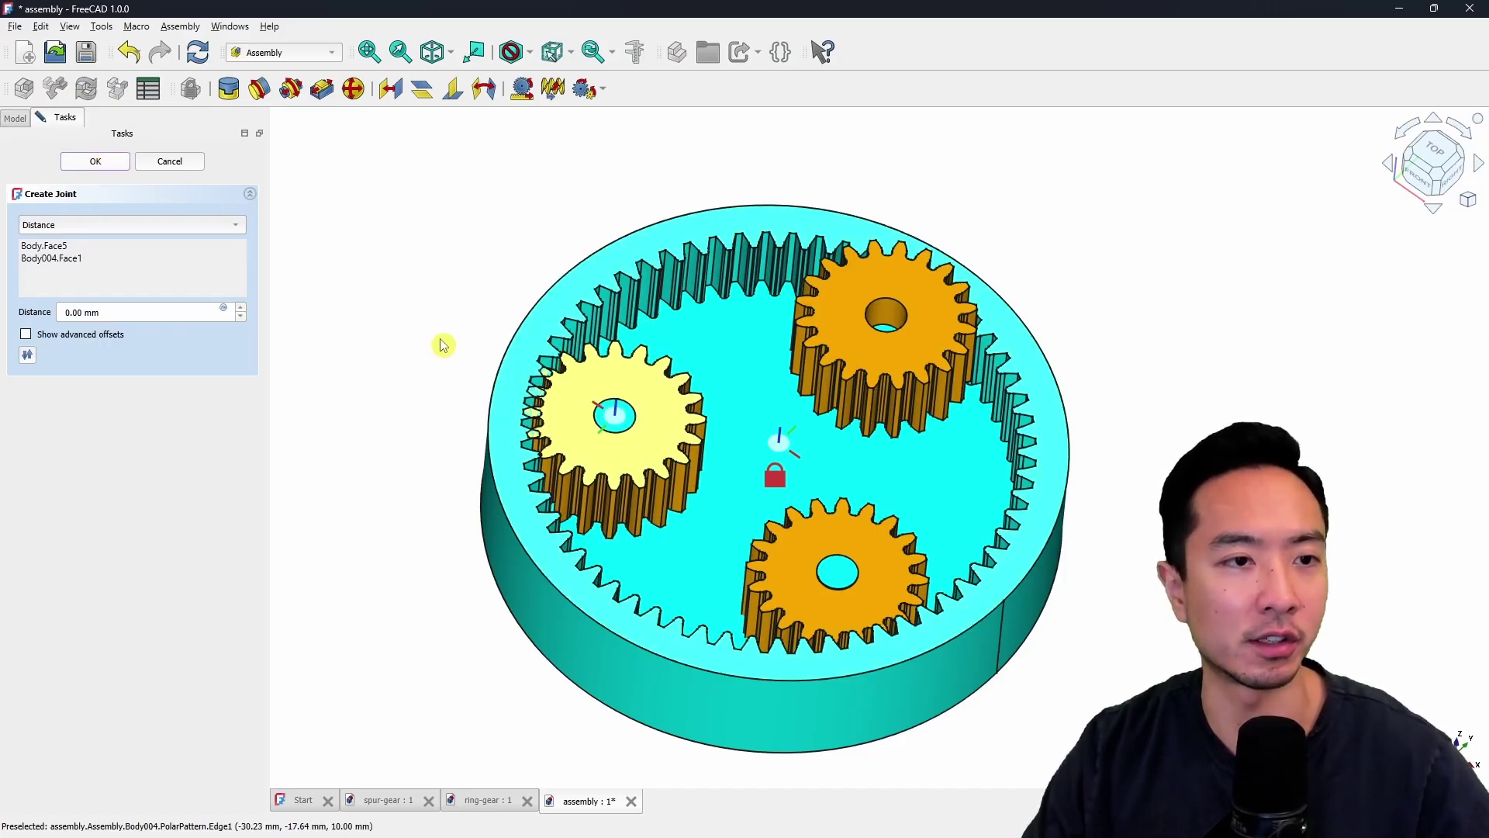
{"action": "key", "text": "Return"}
{"action": "middle_click_drag", "start_coordinate": [709, 490], "coordinate": [662, 456]}
{"action": "left_click_drag", "start_coordinate": [672, 453], "coordinate": [695, 443]}
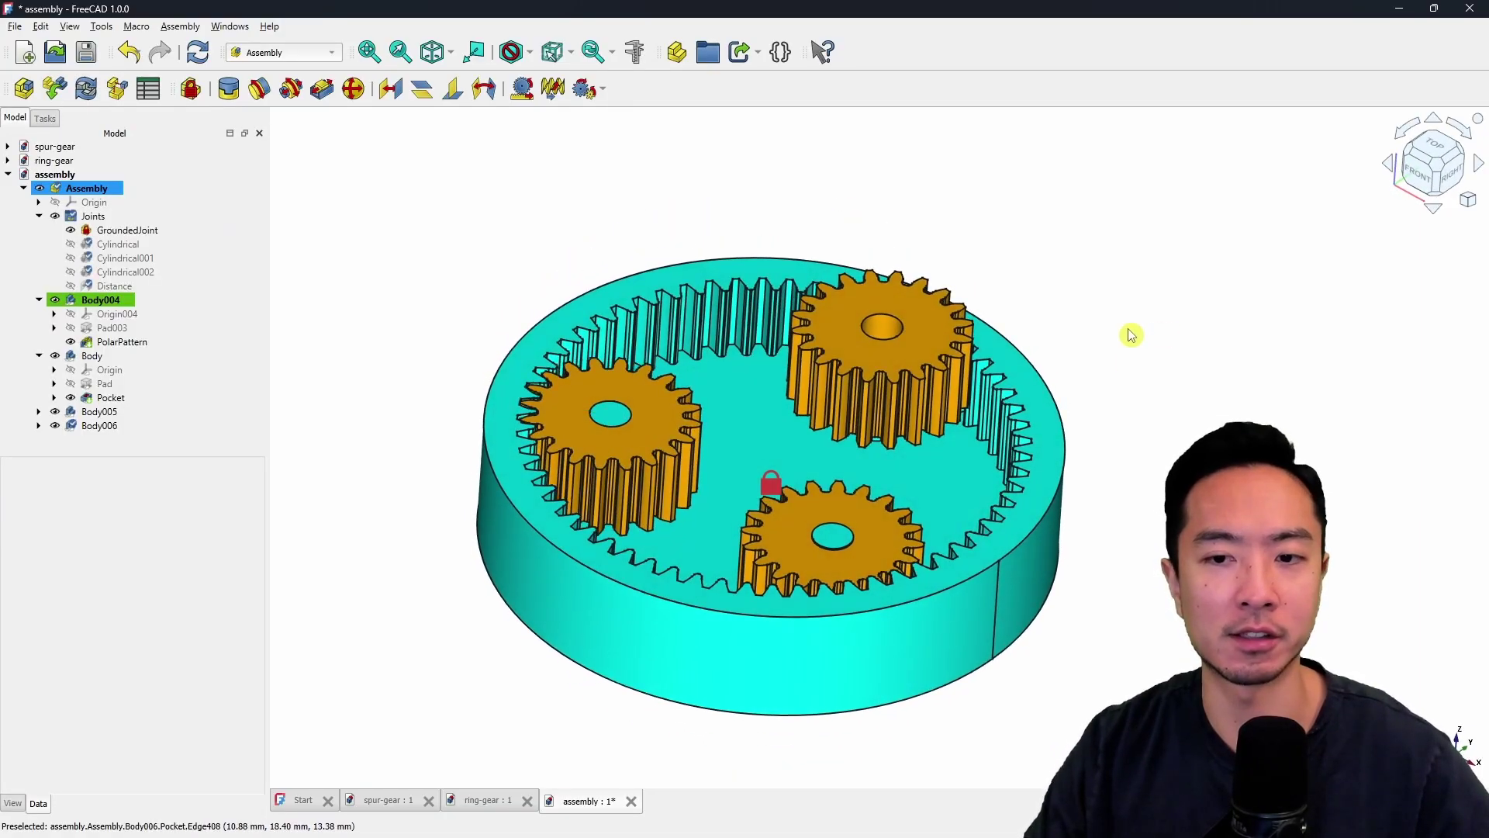
Create a Distance joint of 0 mm between the top faces of spur gear Body006 and the ring gear.
{"action": "left_click", "coordinate": [393, 89]}
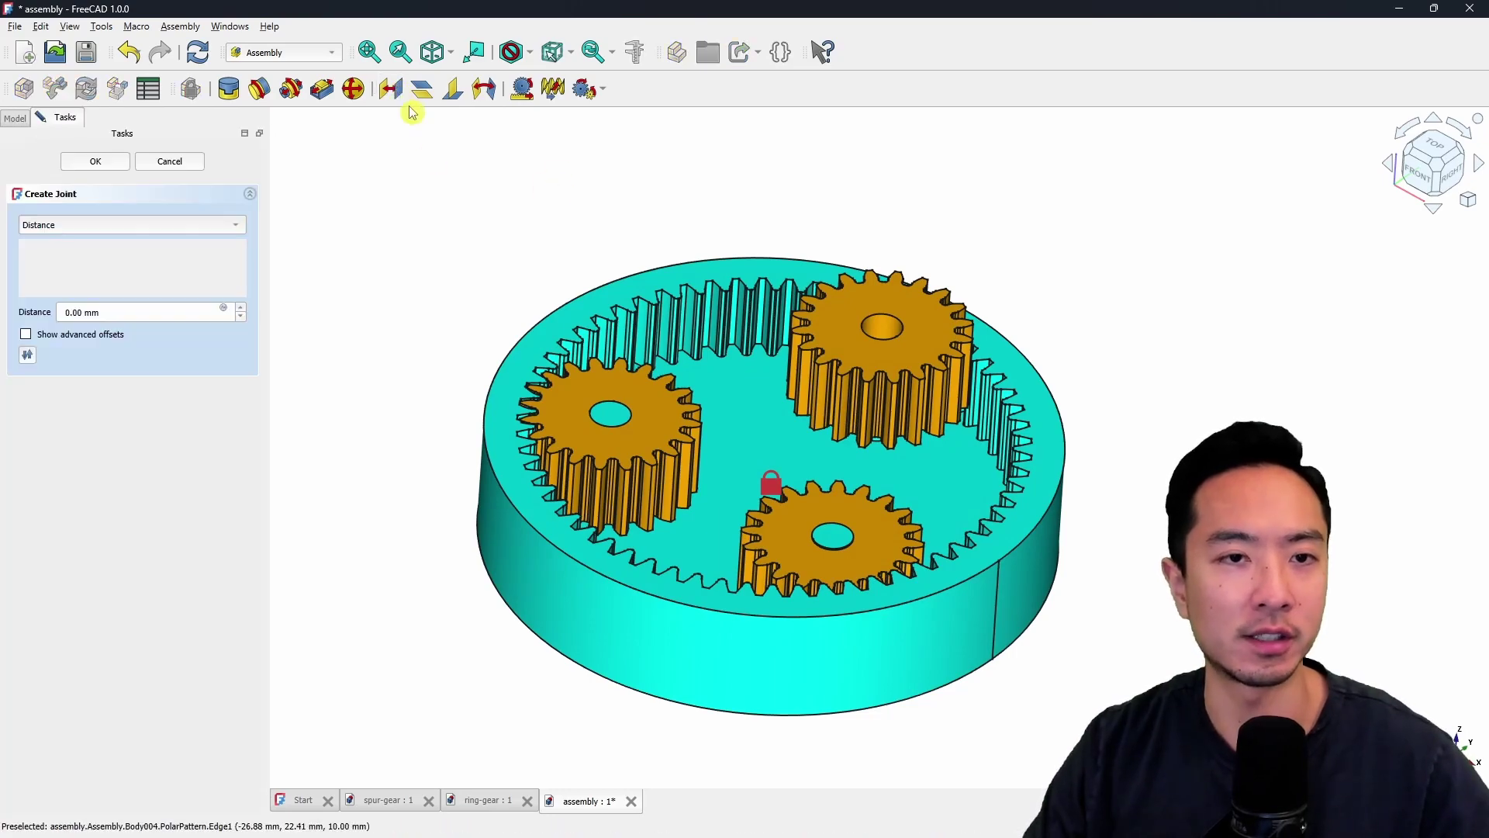
{"action": "left_click", "coordinate": [923, 342]}
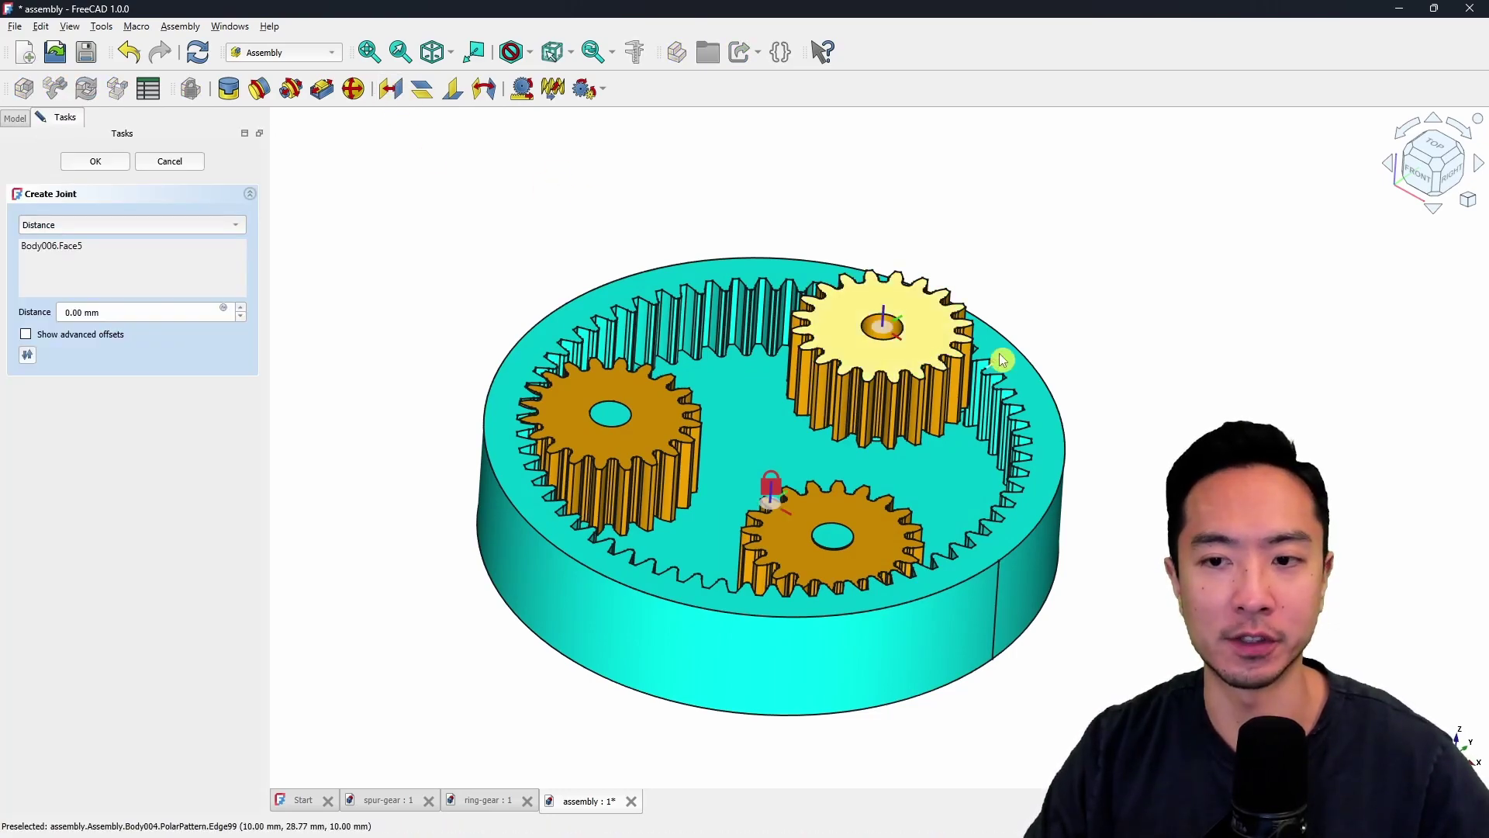
{"action": "left_click", "coordinate": [1018, 365]}
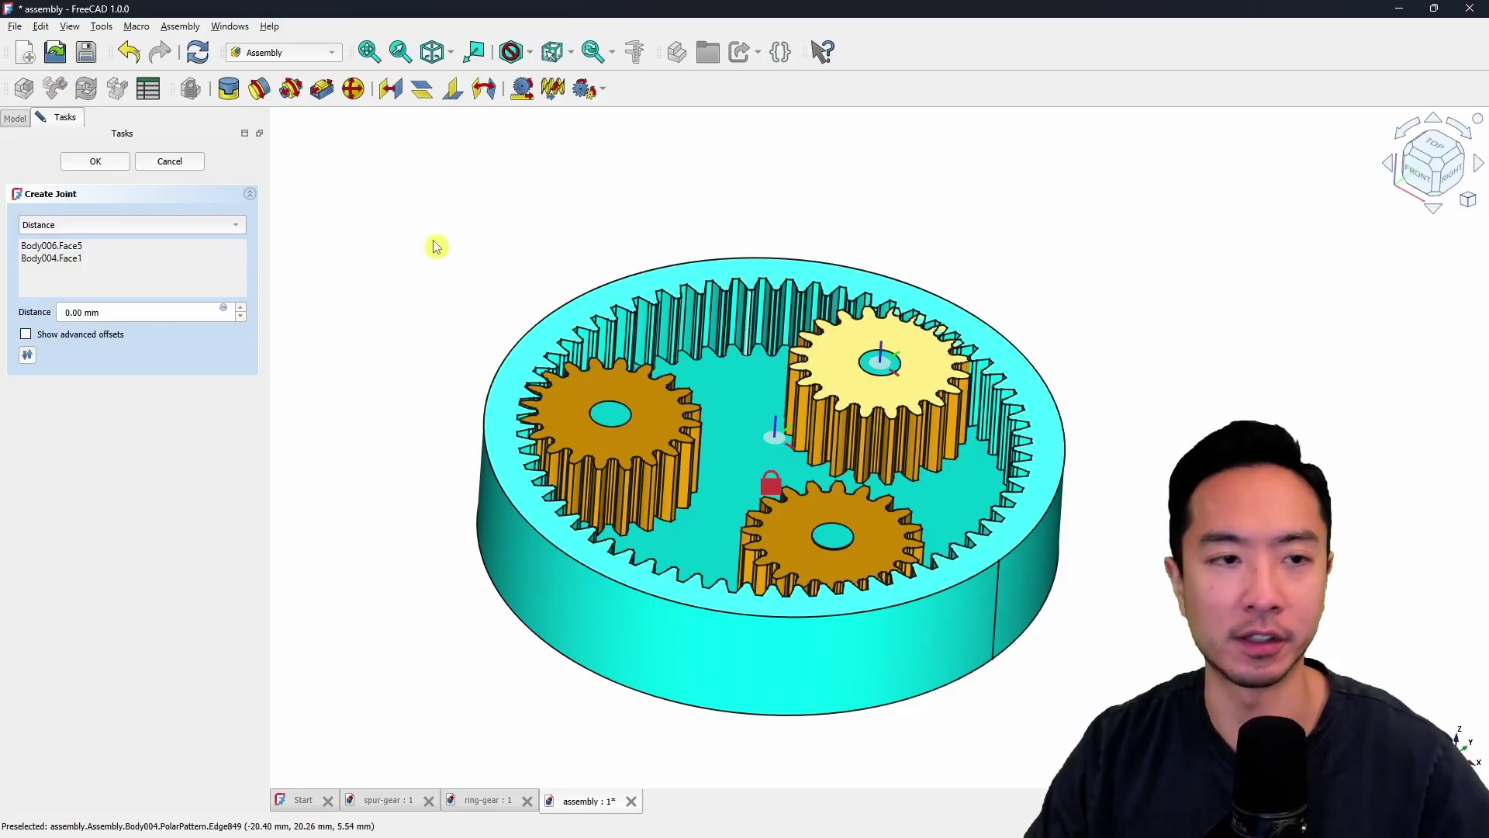
{"action": "key", "text": "Return"}
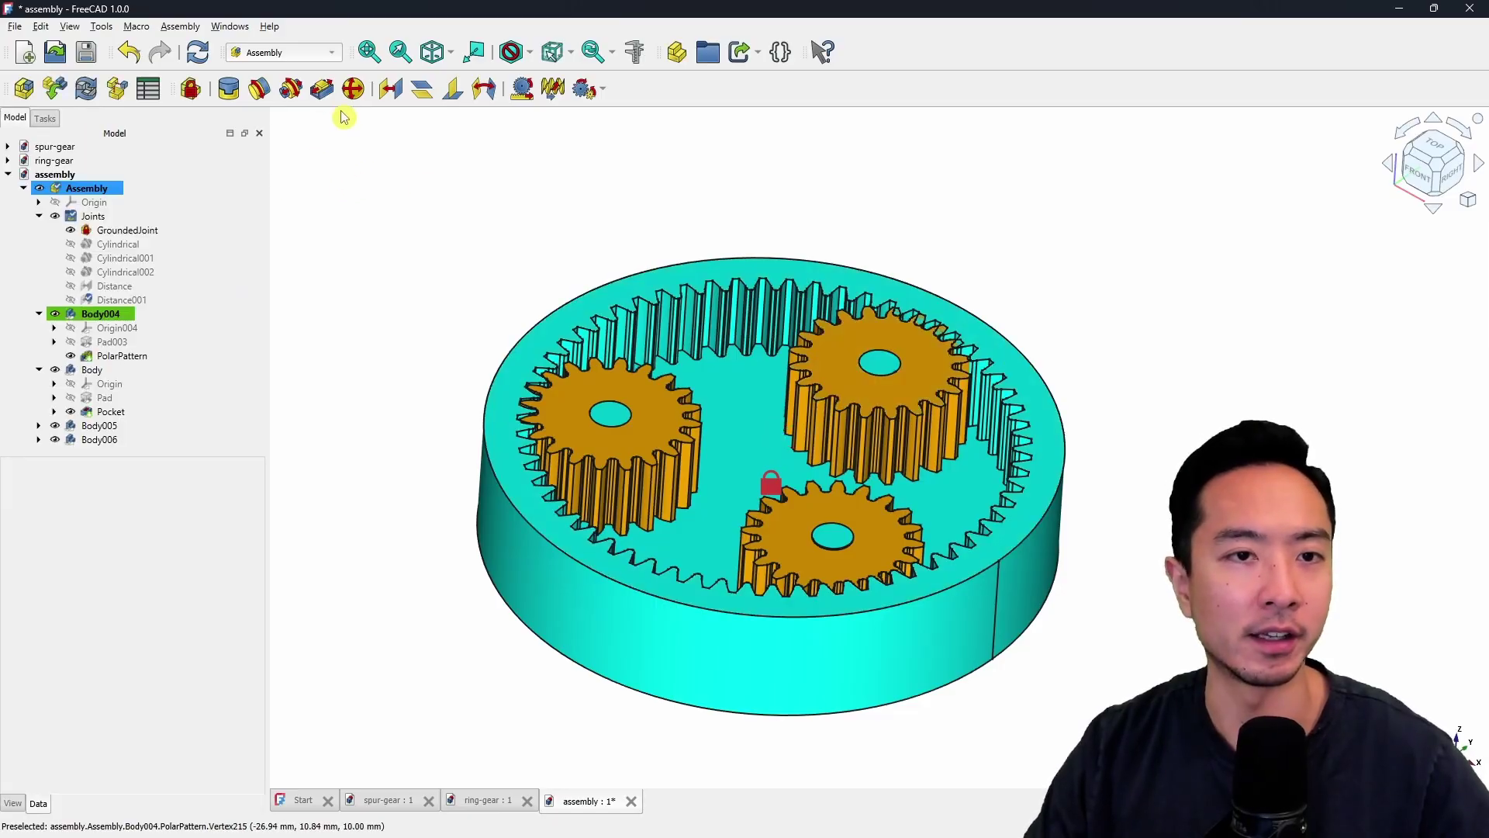
Create a Distance joint of 0 mm between the top faces of spur gear Body005 and the ring gear.
{"action": "left_click", "coordinate": [391, 90]}
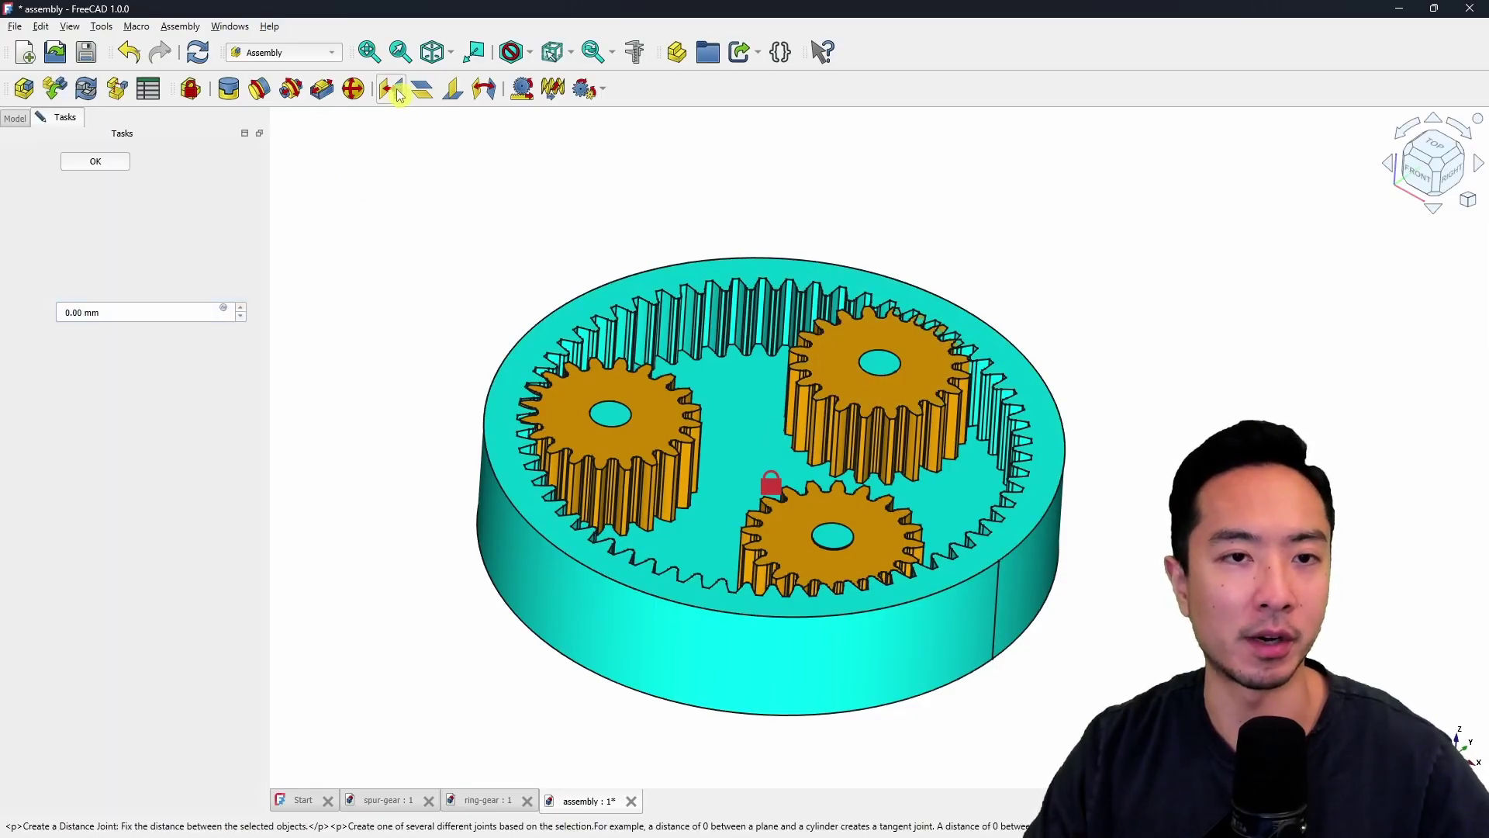
{"action": "left_click", "coordinate": [883, 535]}
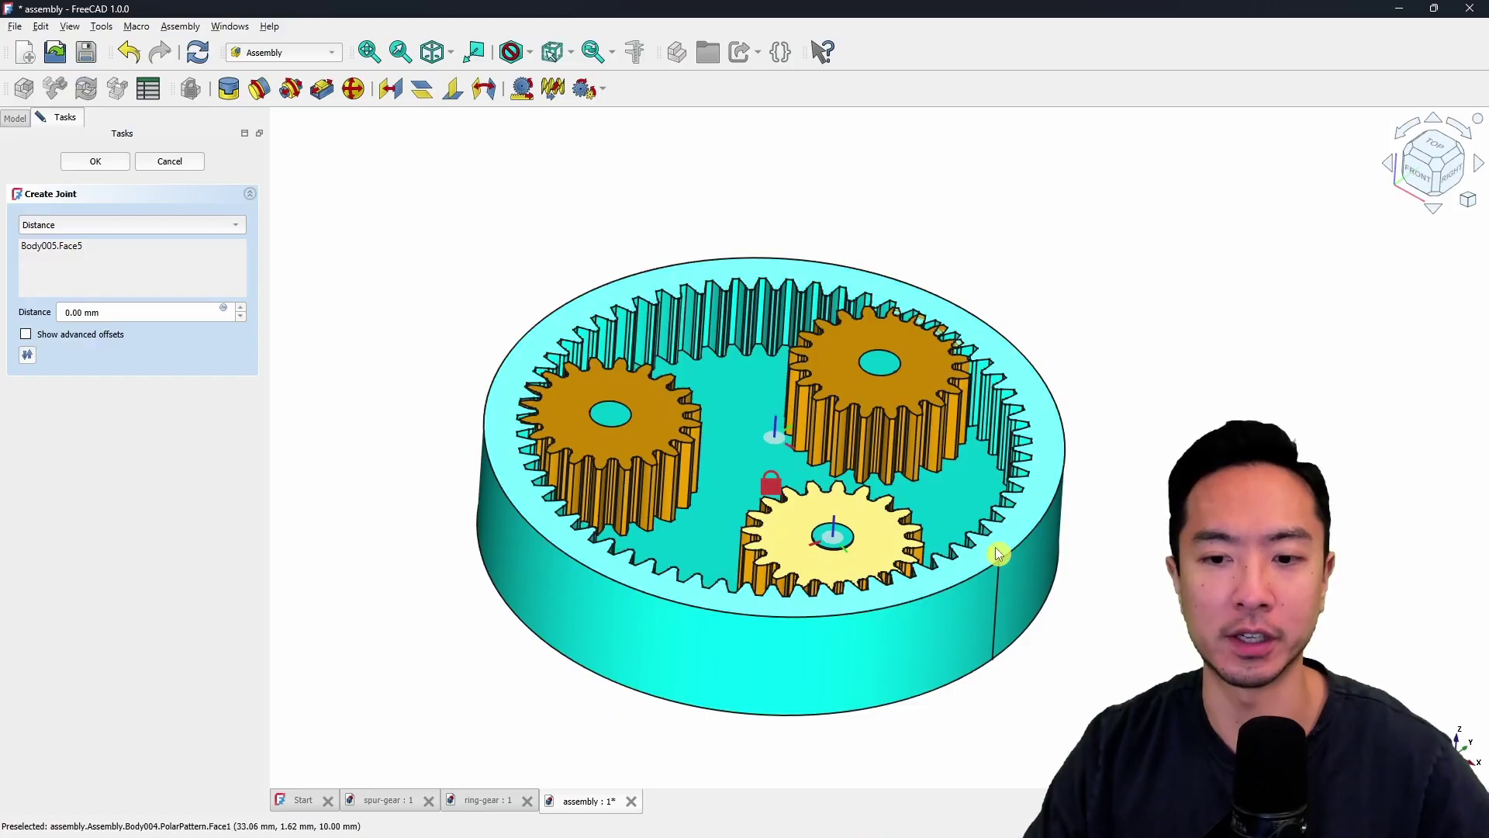
{"action": "left_click", "coordinate": [998, 554]}
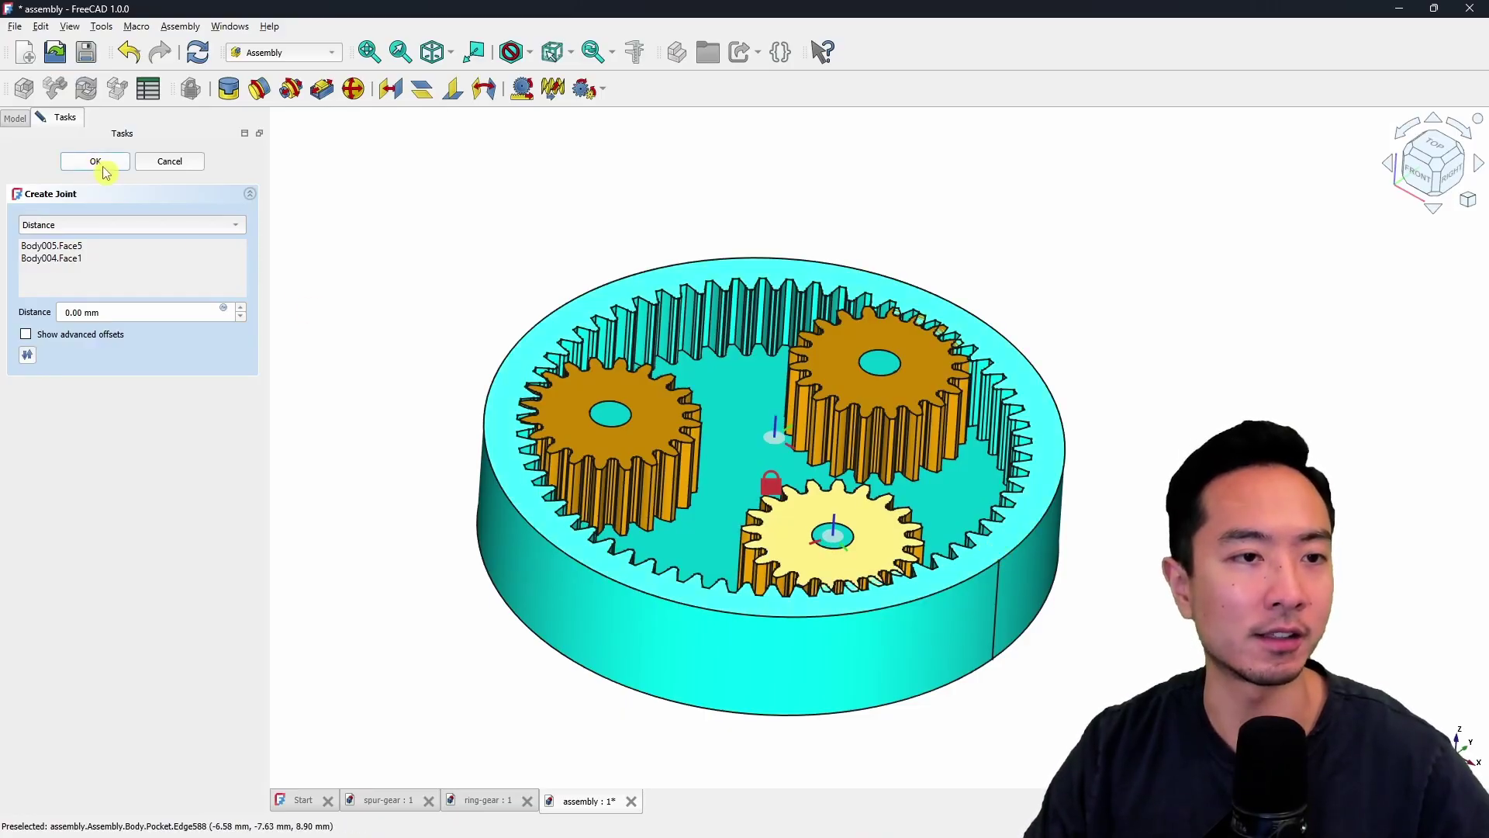
{"action": "left_click", "coordinate": [102, 157]}
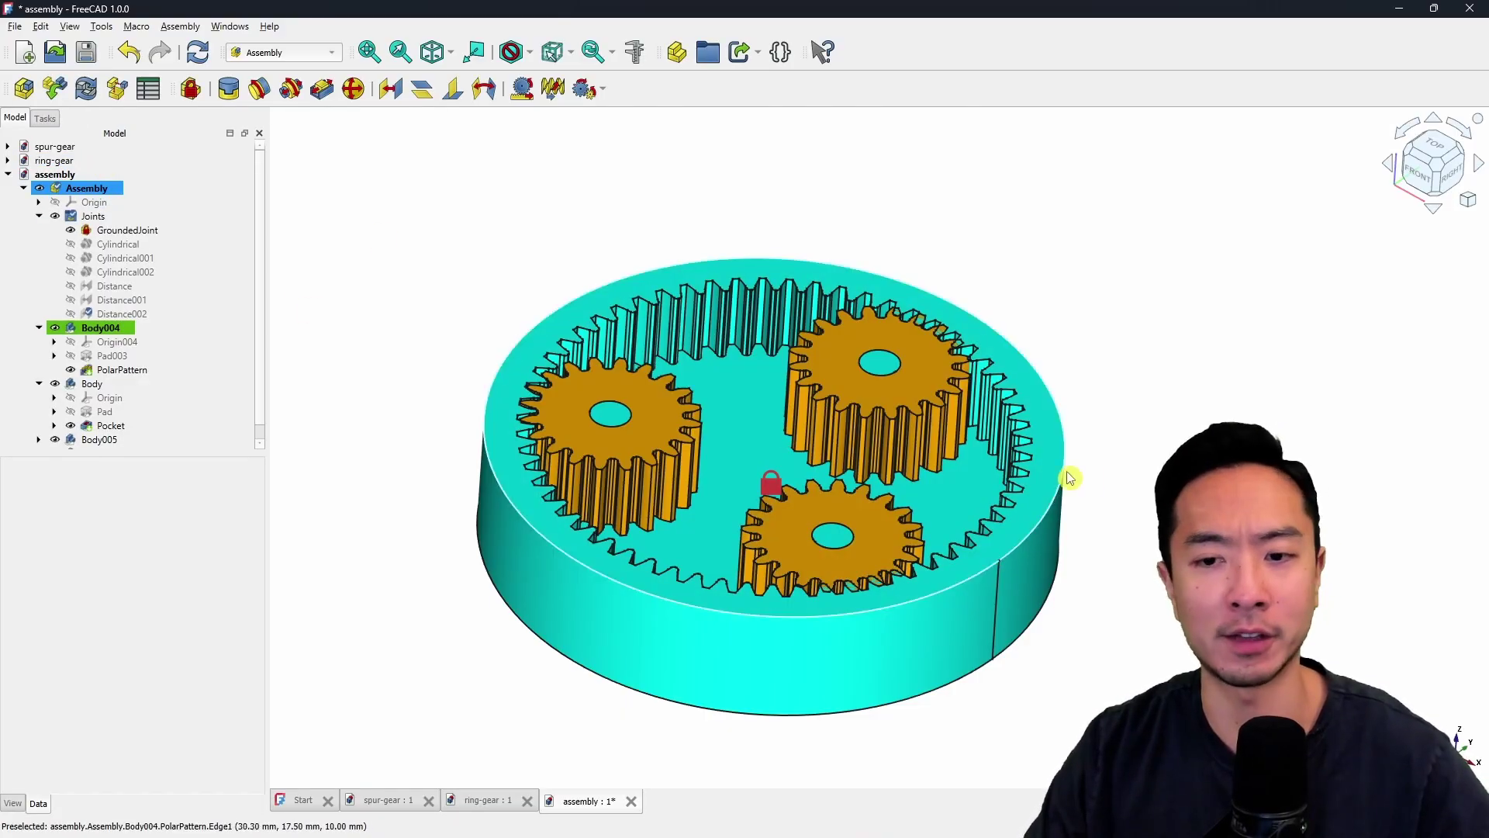
{"action": "middle_click_drag", "start_coordinate": [1101, 470], "coordinate": [1032, 442]}
{"action": "right_click", "coordinate": [1087, 456]}
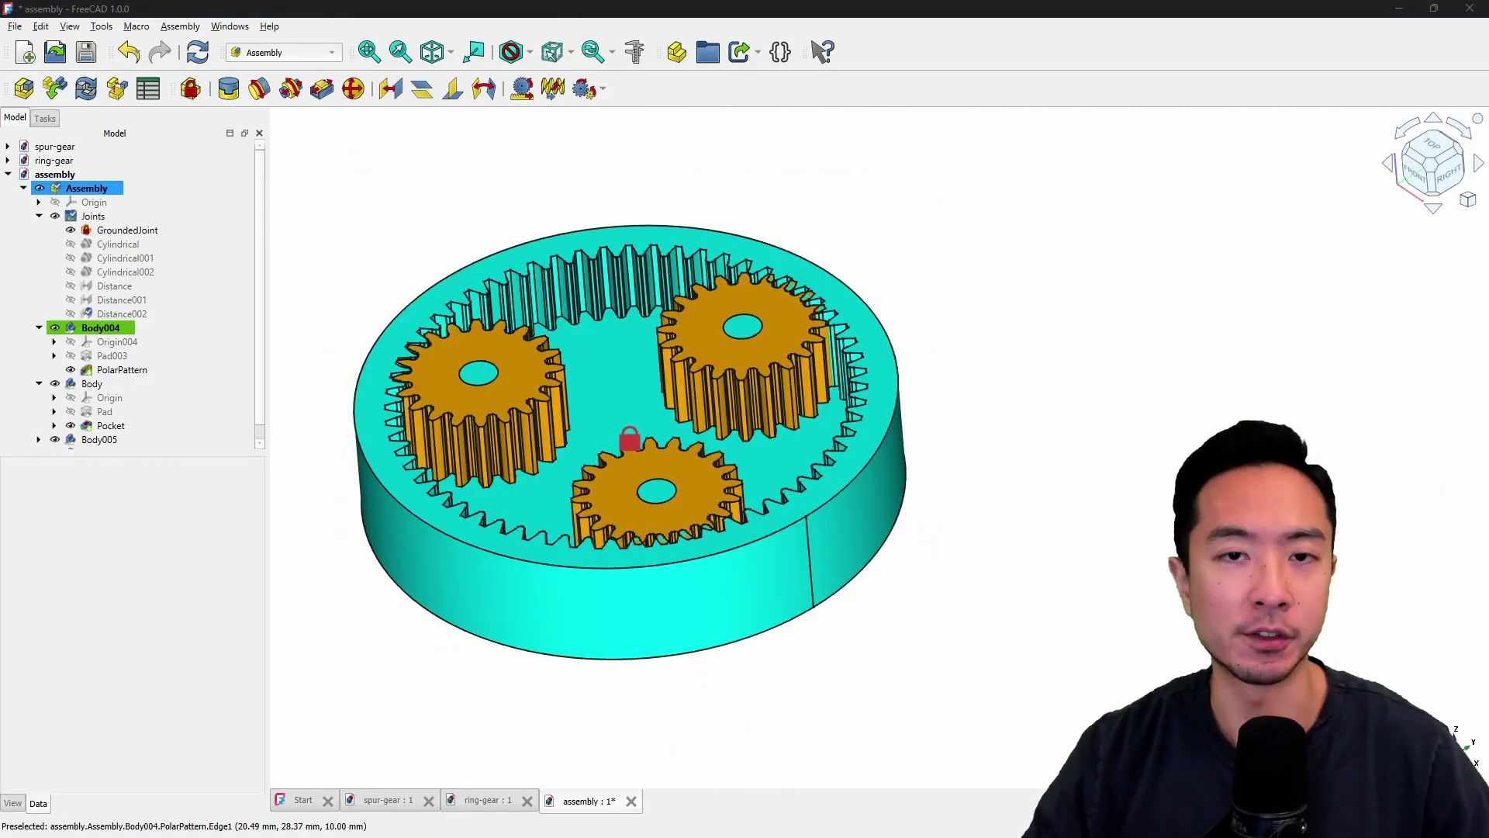